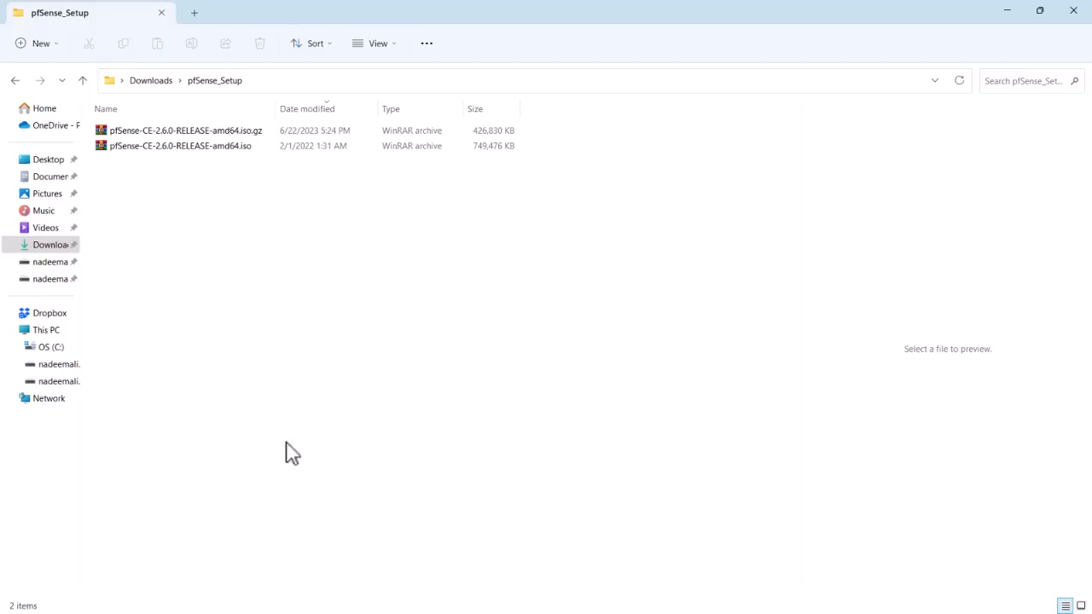
- Confirm the 731 MB pfSense-CE-2.6.0-RELEASE-amd64.iso in File Explorer, then return to VirtualBox Manager
click(224, 158)
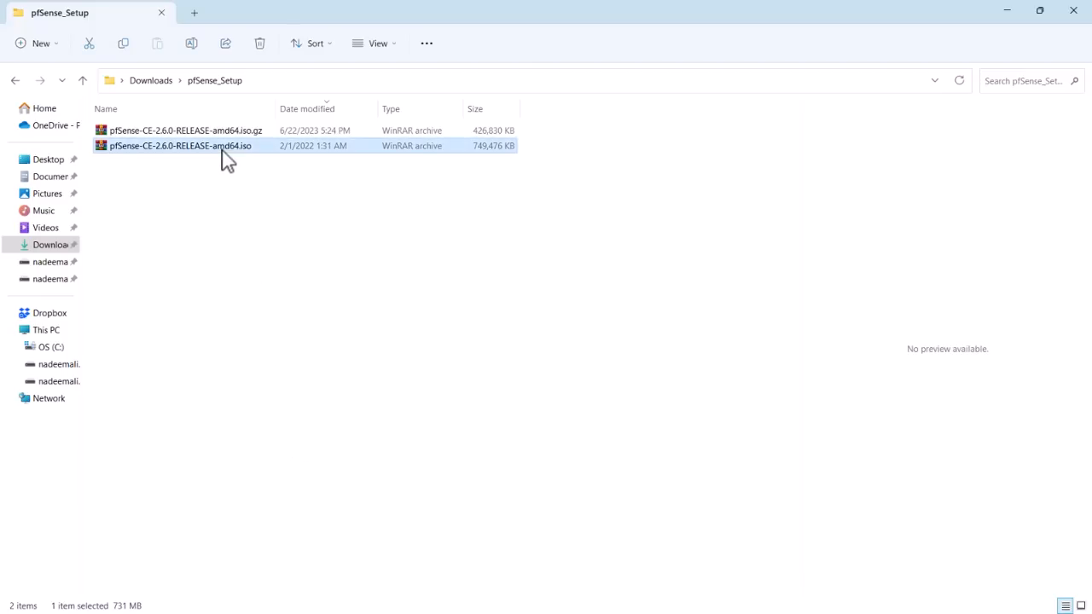
key(alt+Tab)
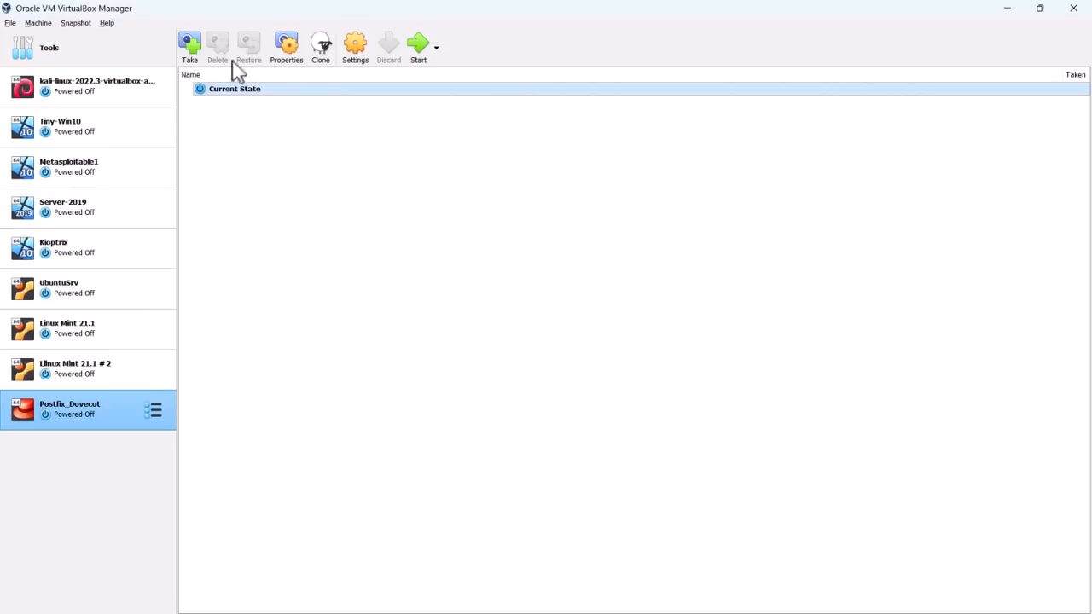
- Show the Network tools page in VirtualBox Manager's global tools
click(48, 53)
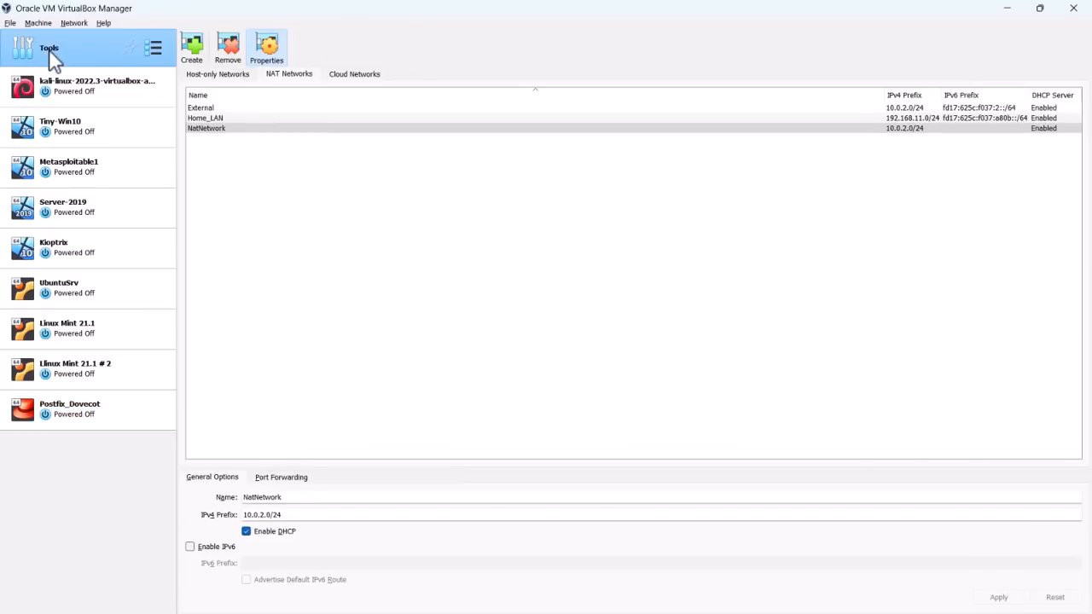
click(154, 48)
click(199, 147)
- Create a NAT network named Net-A-LAN with IPv4 prefix 10.0.20.0/24 and apply it
click(193, 52)
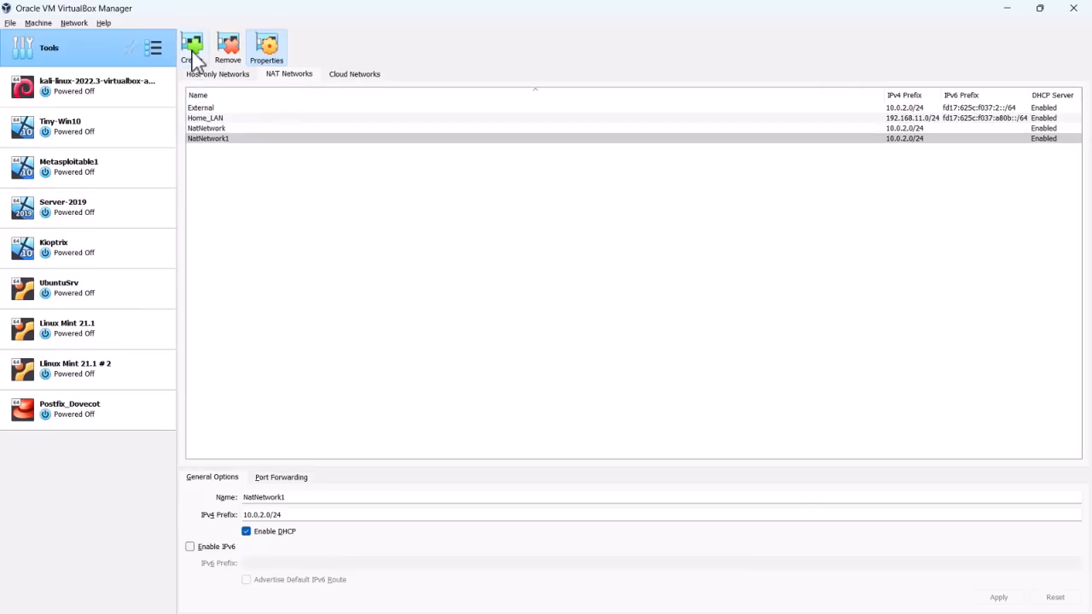
drag(333, 499, 185, 501)
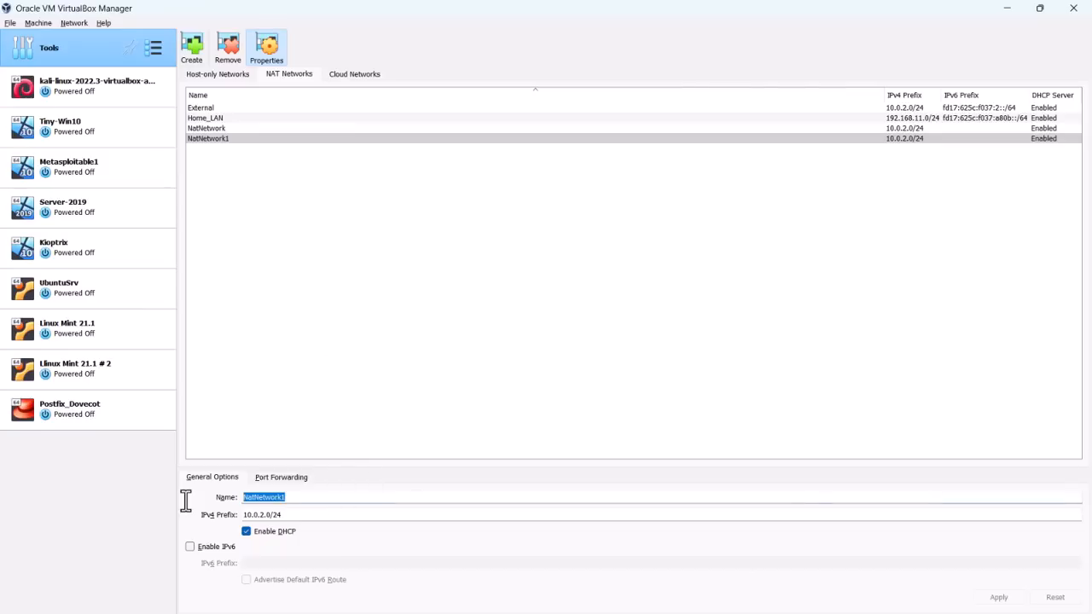
text(Net-A-)
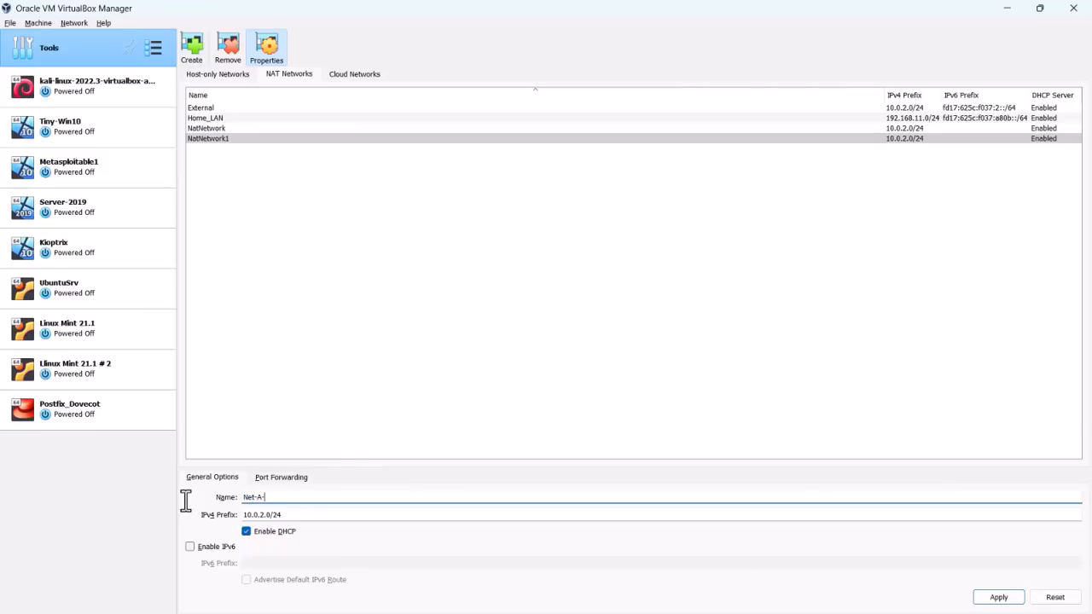
text(LAN)
drag(312, 517, 240, 512)
text(10.)
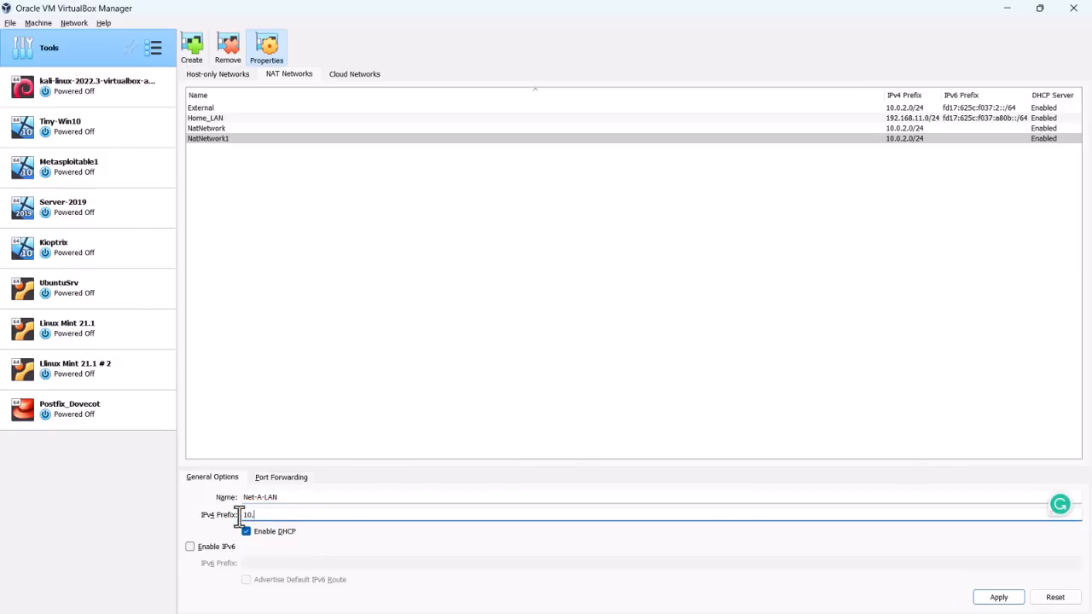
text(0.20.0/24)
click(994, 599)
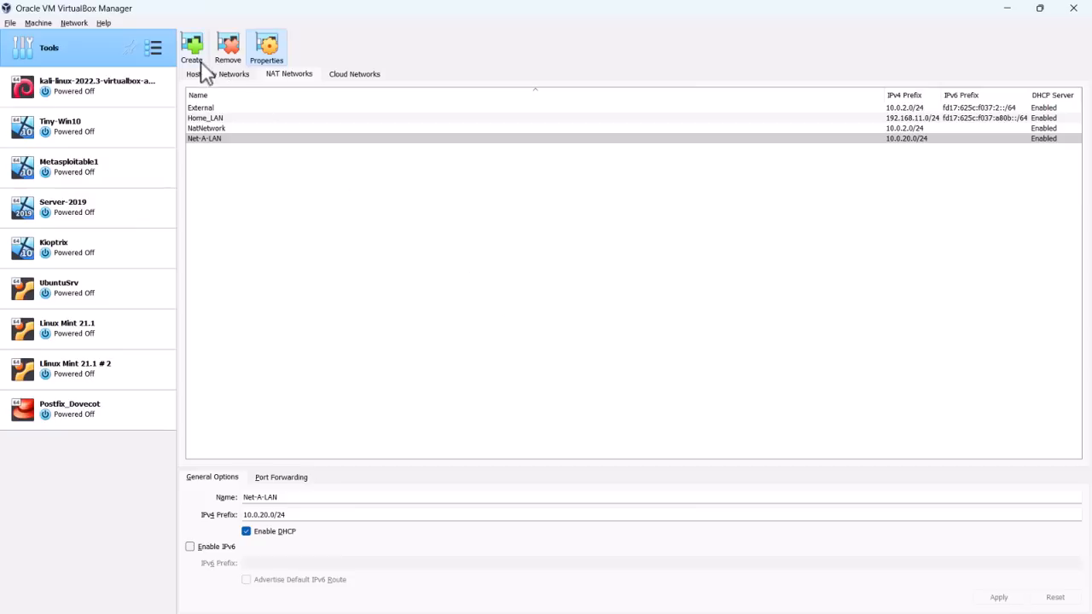
- Add a second NAT network named Net-B-DMZ with IPv4 prefix 10.0.30.0/24
click(193, 53)
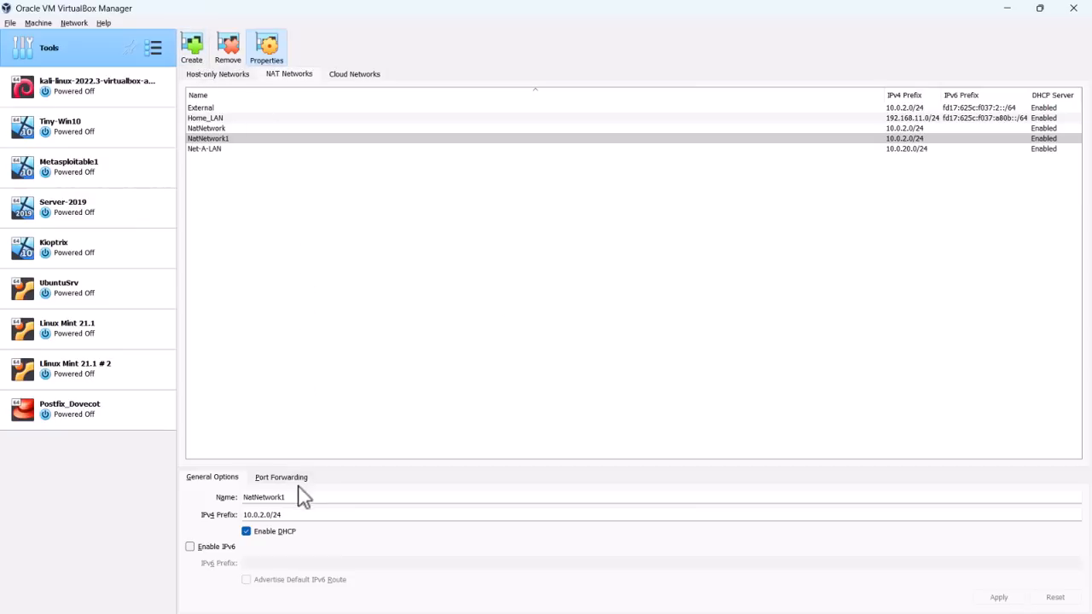
drag(299, 497, 224, 505)
text(Net)
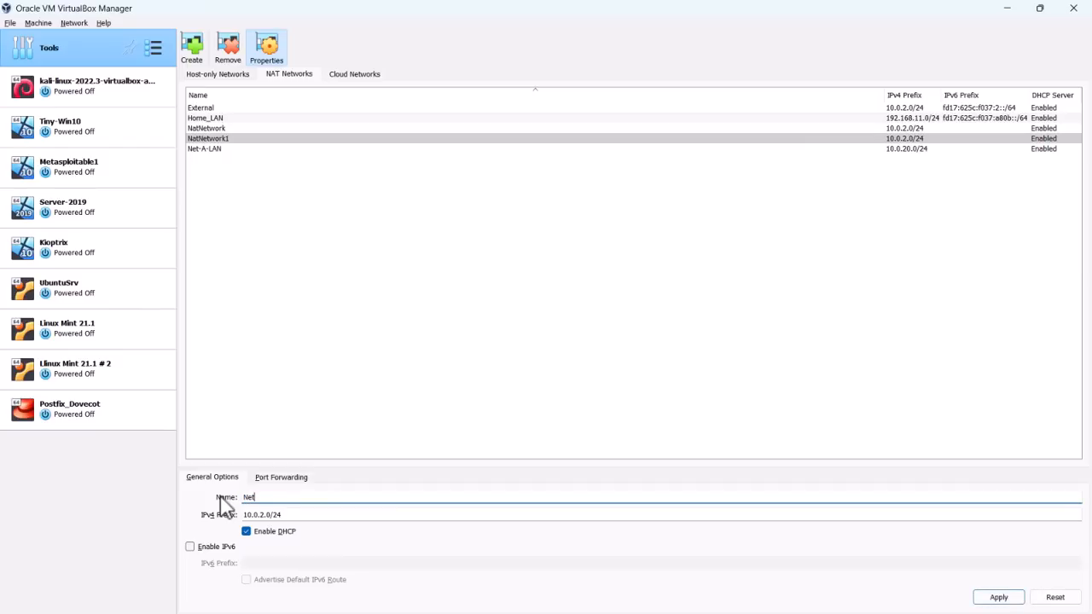
text(-B-DMZ)
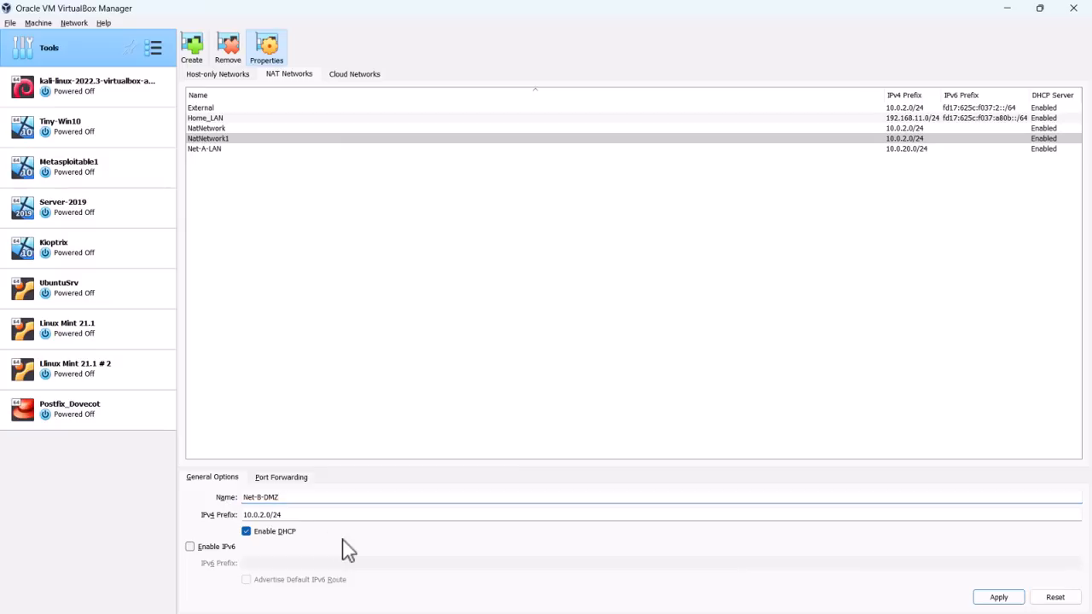
drag(310, 520, 188, 526)
text(10.0)
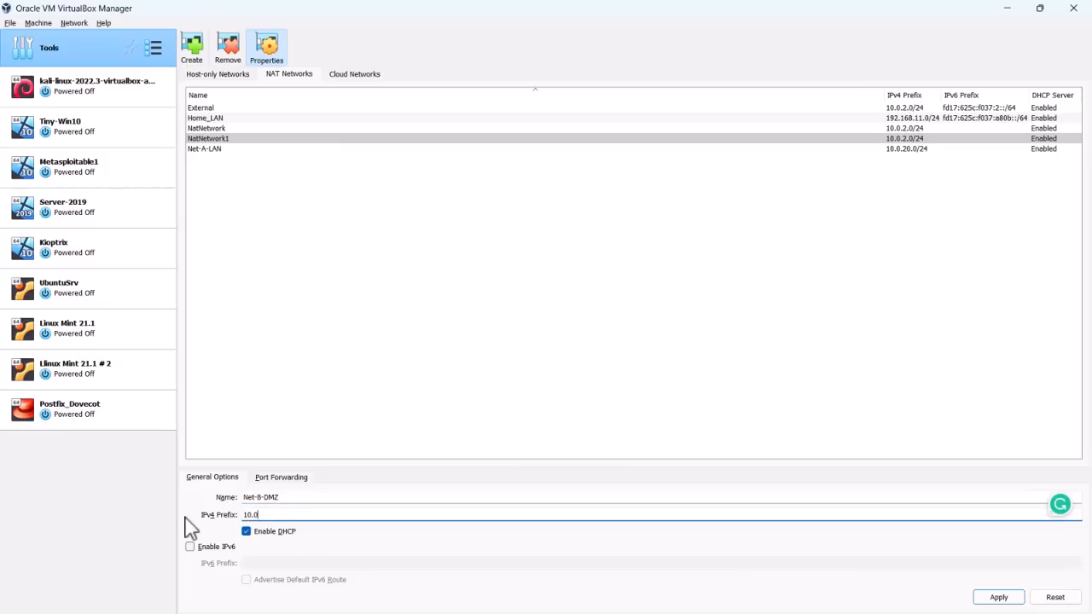
text(.30.0/24)
click(998, 599)
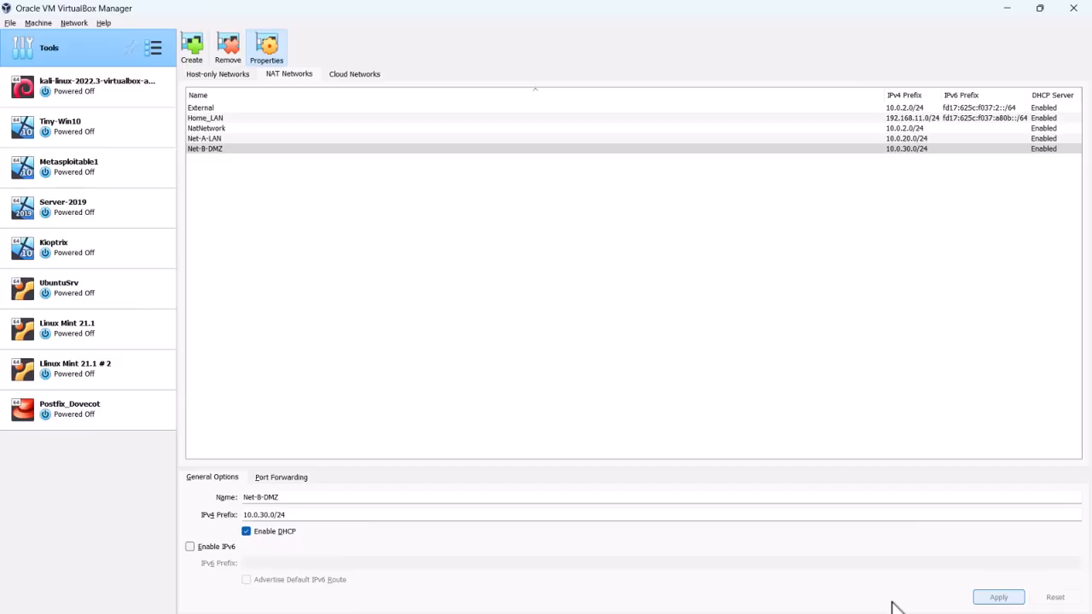
click(36, 23)
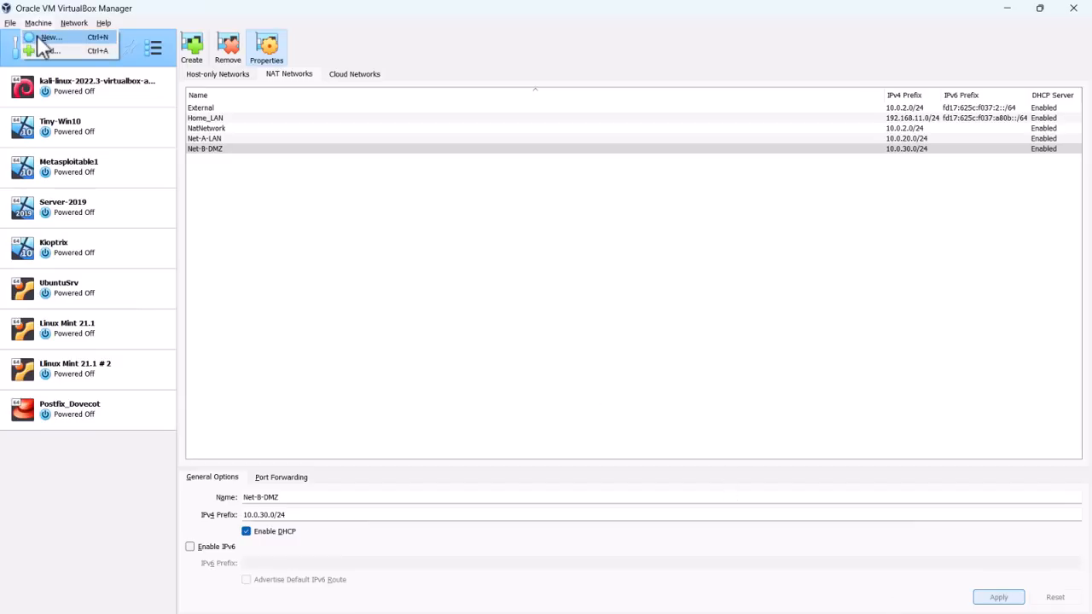
- Start a new VM named pfsense2.6.0 using the pfSense 2.6.0 ISO as its install image
click(39, 37)
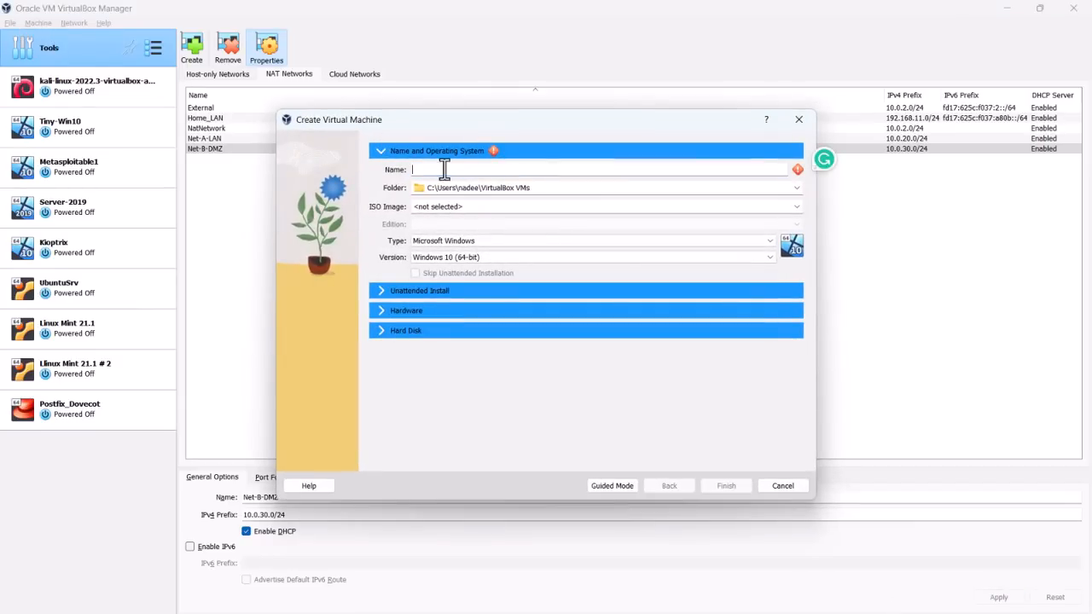
text(pfsense)
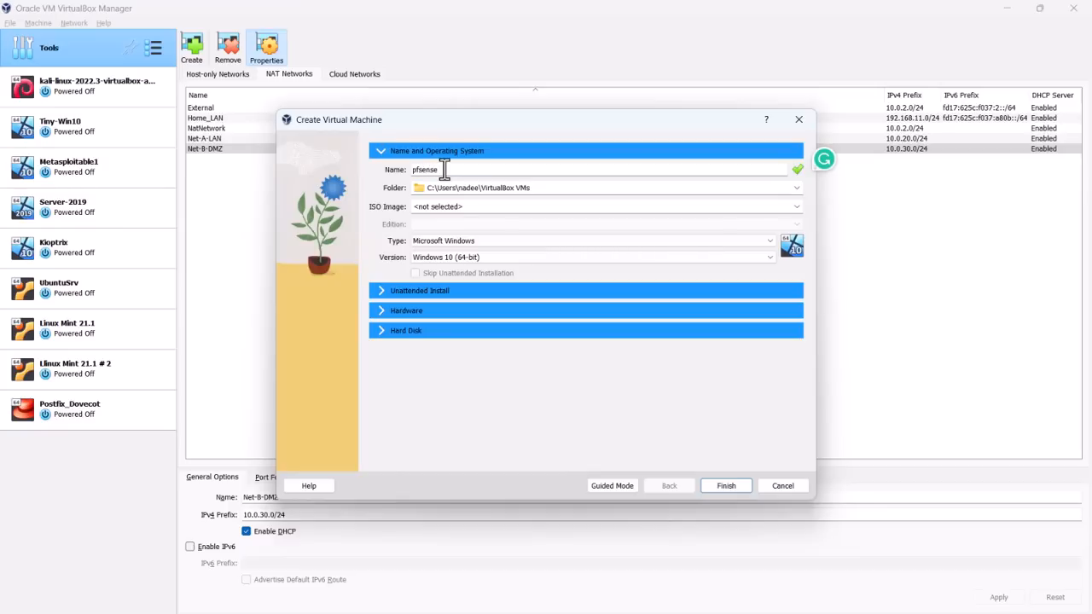
text(2.6.0)
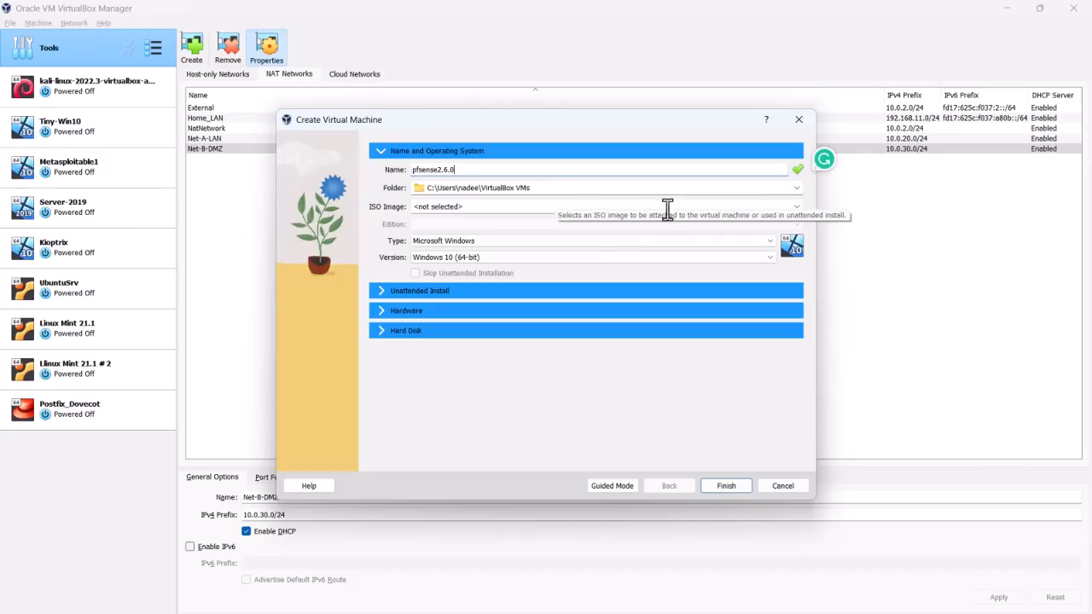
click(796, 207)
click(706, 228)
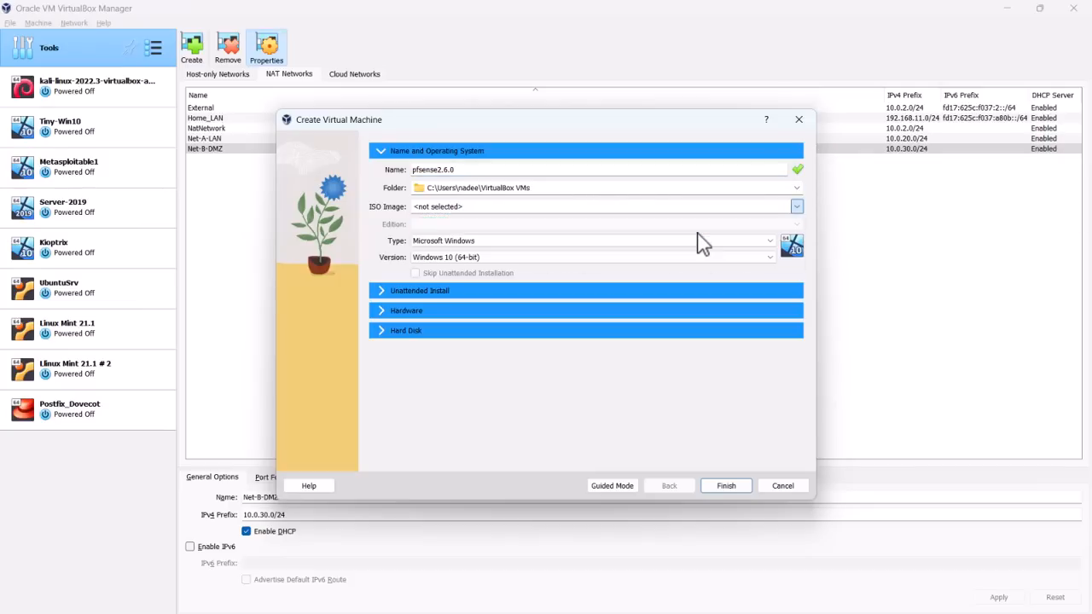
click(512, 262)
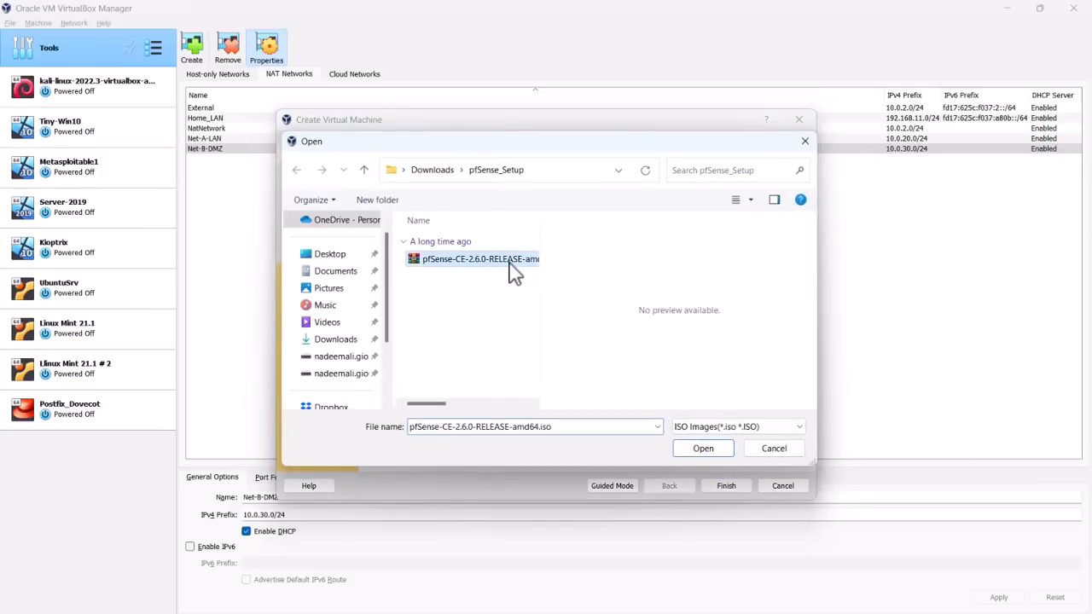
double_click(540, 227)
click(699, 449)
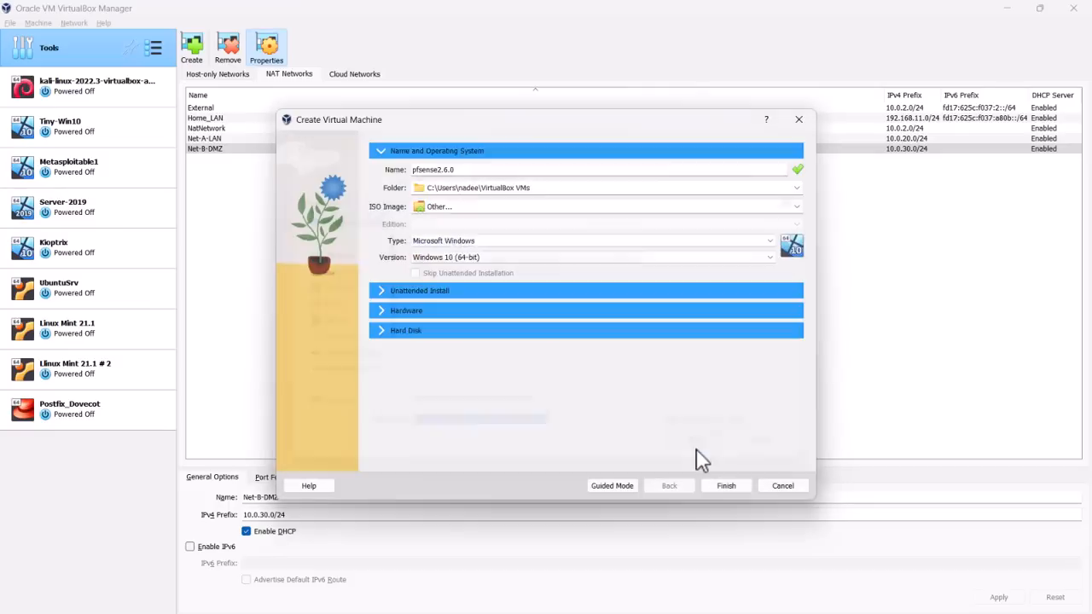
- Set the new VM's type to BSD and version to FreeBSD (64-bit)
click(457, 242)
click(443, 279)
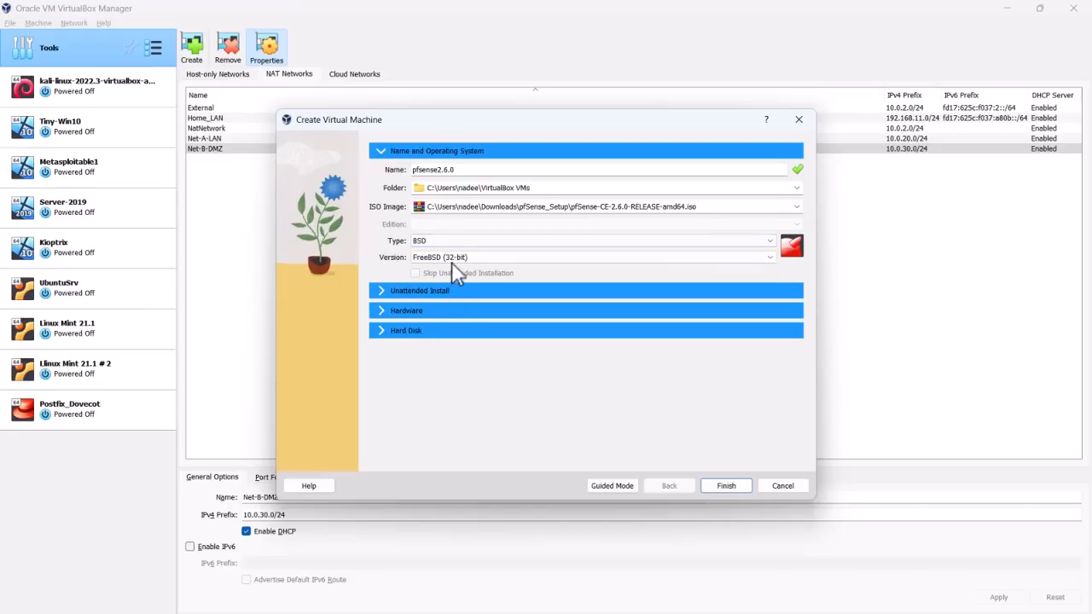
click(448, 257)
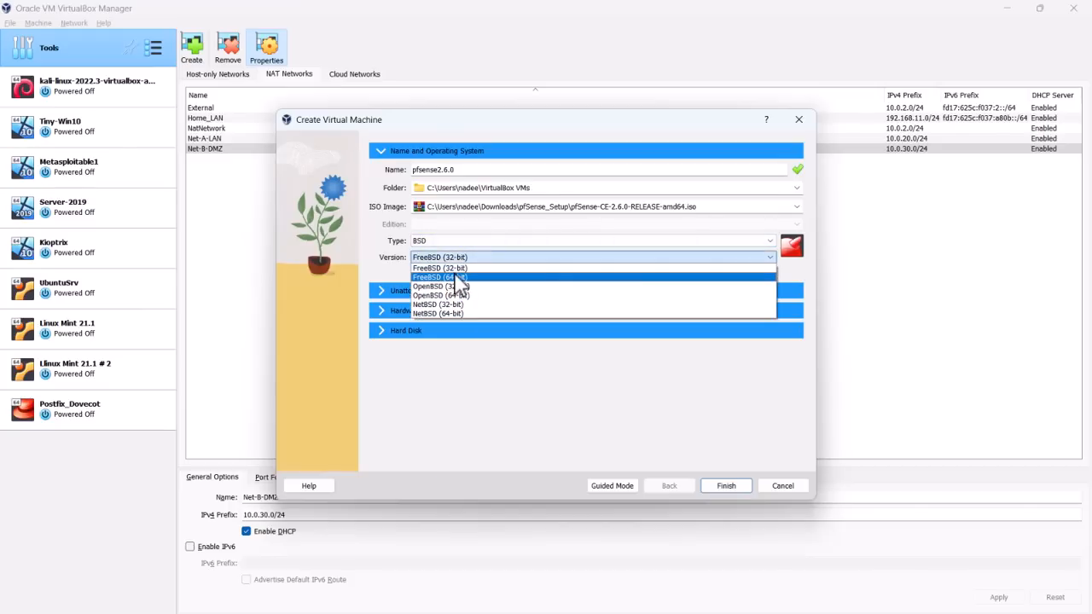
click(455, 277)
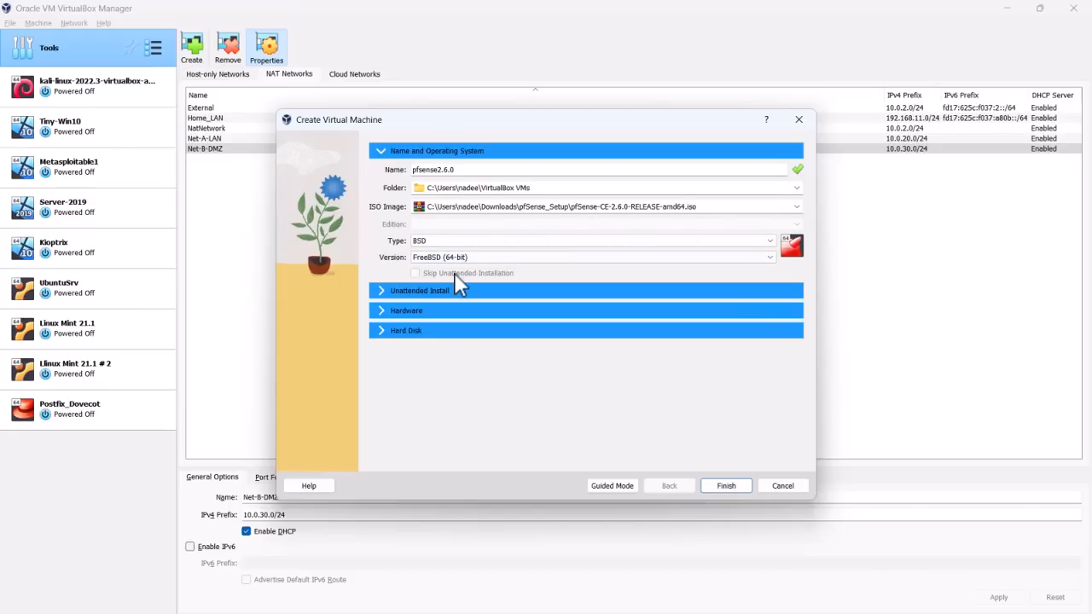
click(384, 312)
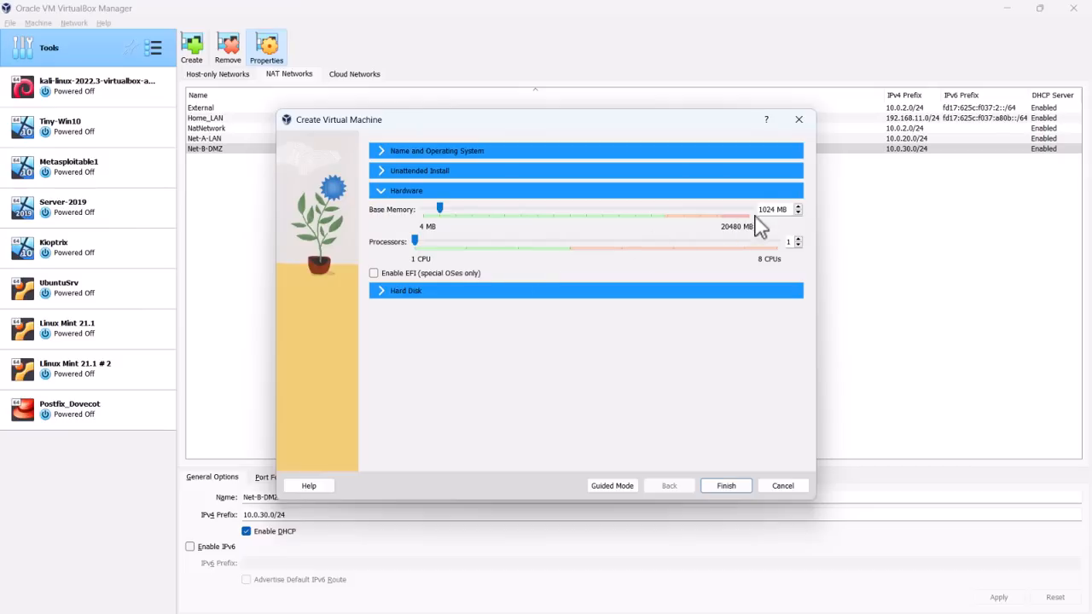
- Give the VM 2048 MB base memory and 2 processors, keep the 16 GB VDI disk, and finish
drag(772, 209, 734, 220)
key(BackSpace)
key(Delete)
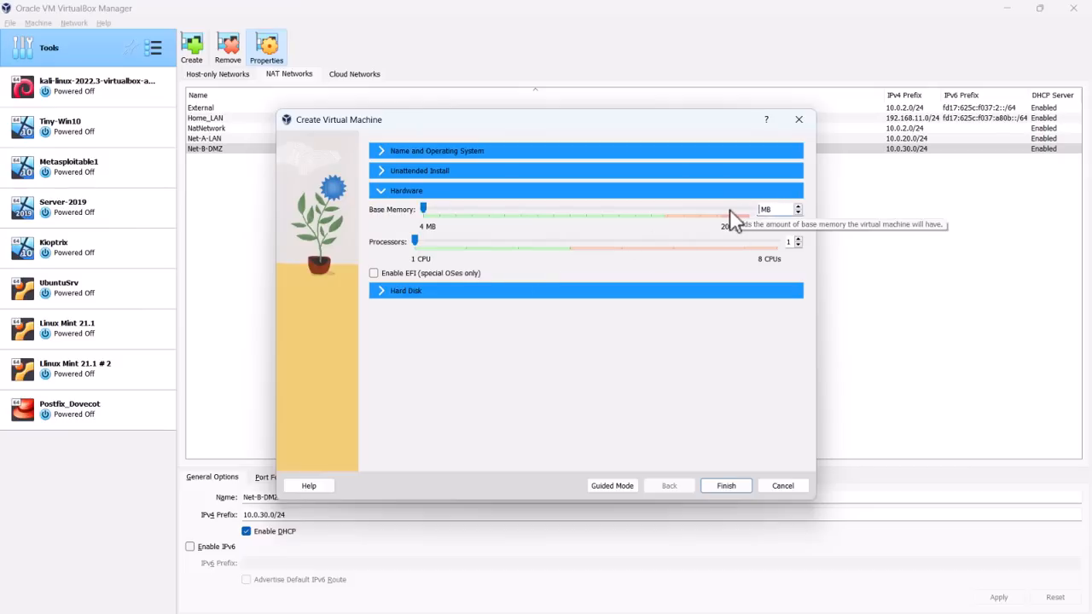
text(2048)
click(798, 239)
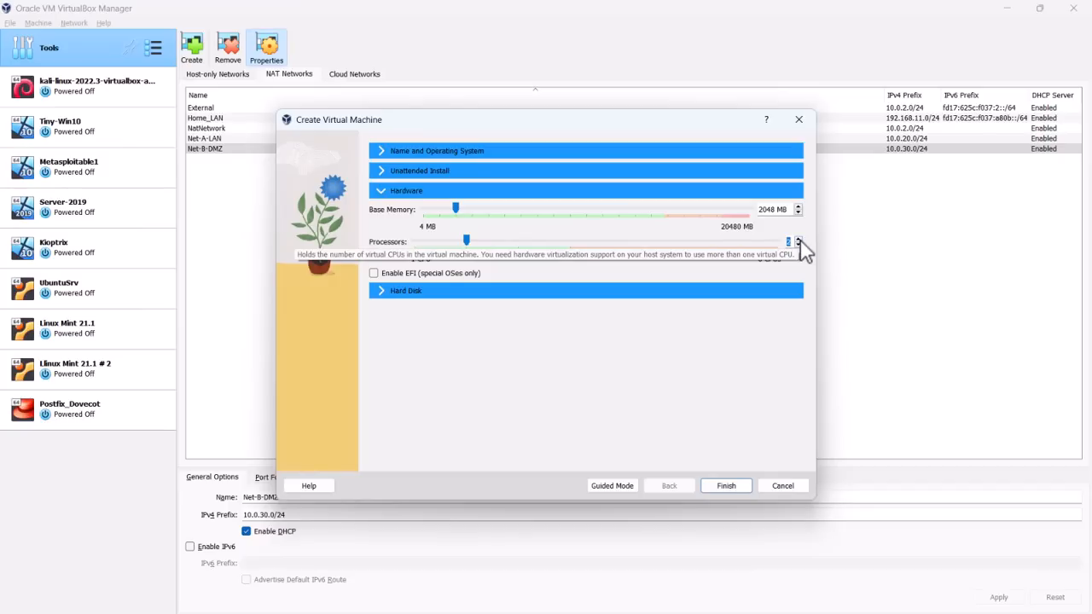
click(388, 292)
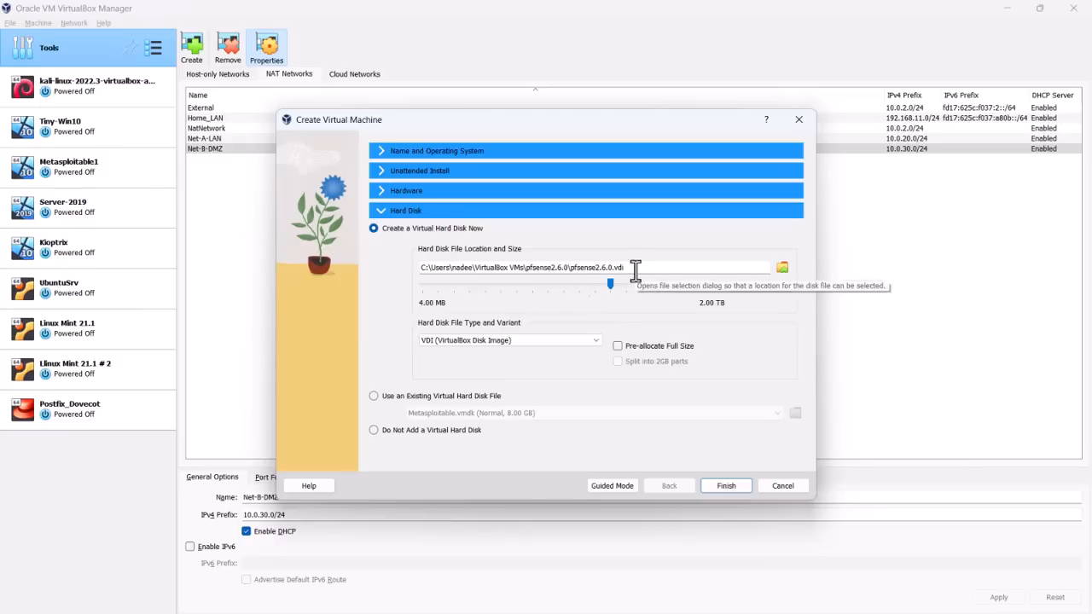
click(636, 269)
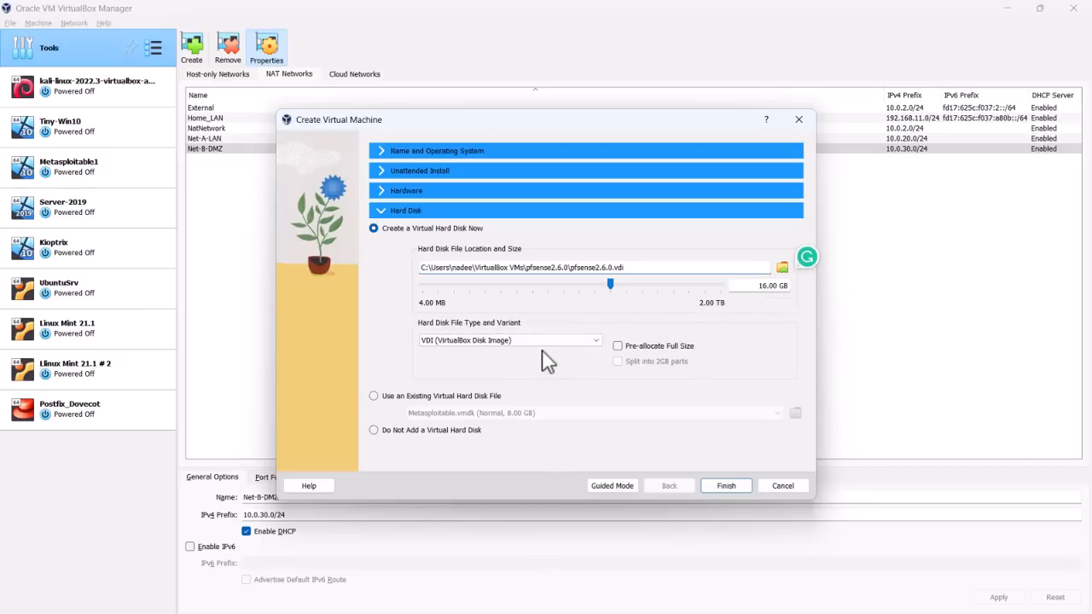
click(726, 487)
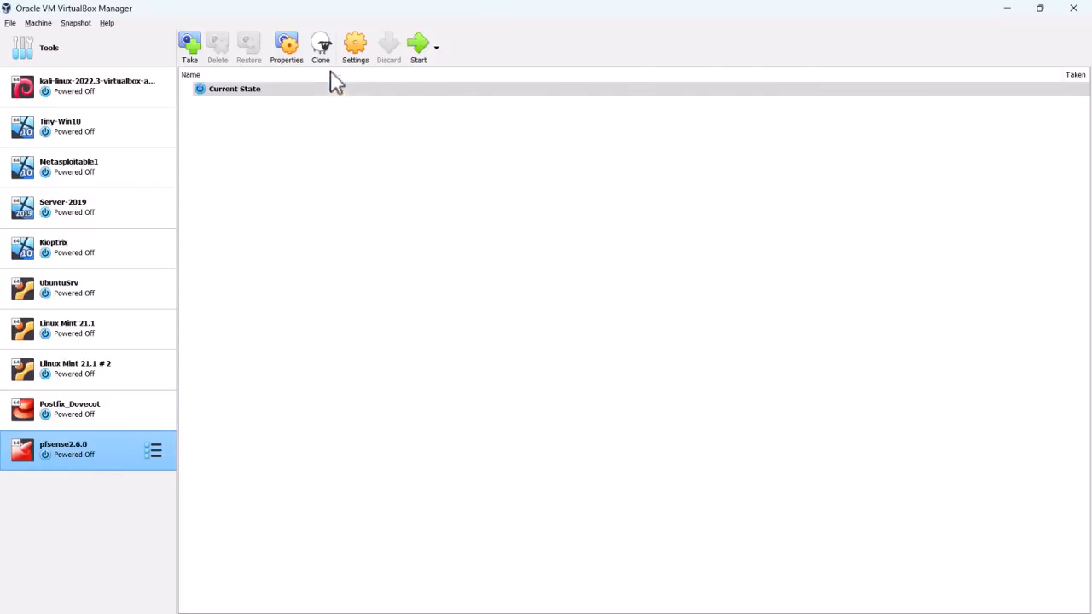
- Raise pfsense2.6.0's video memory to 128 MB in its Display settings
click(355, 49)
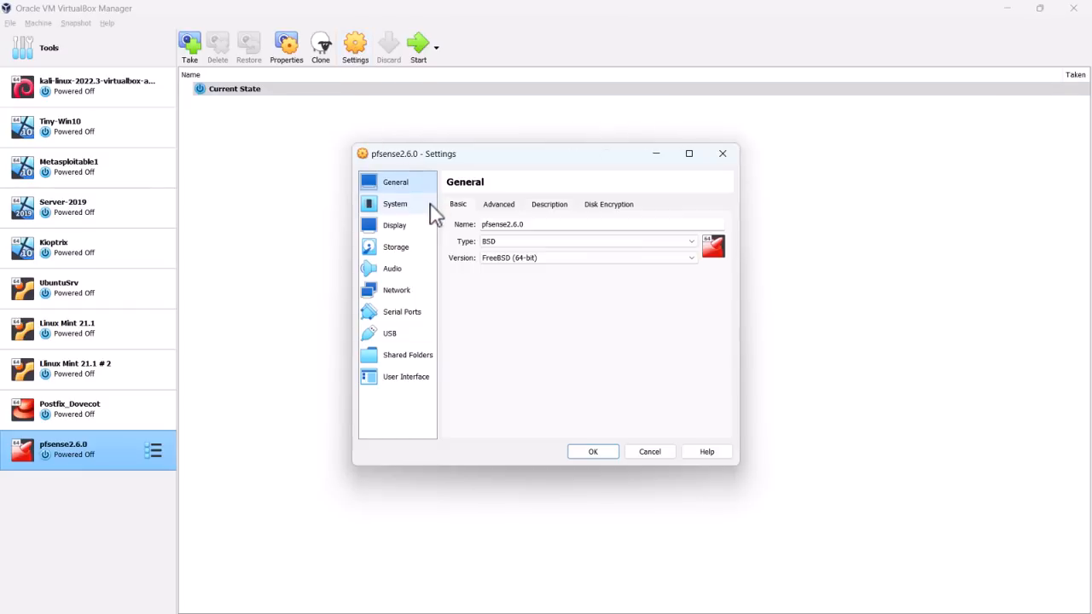
click(413, 229)
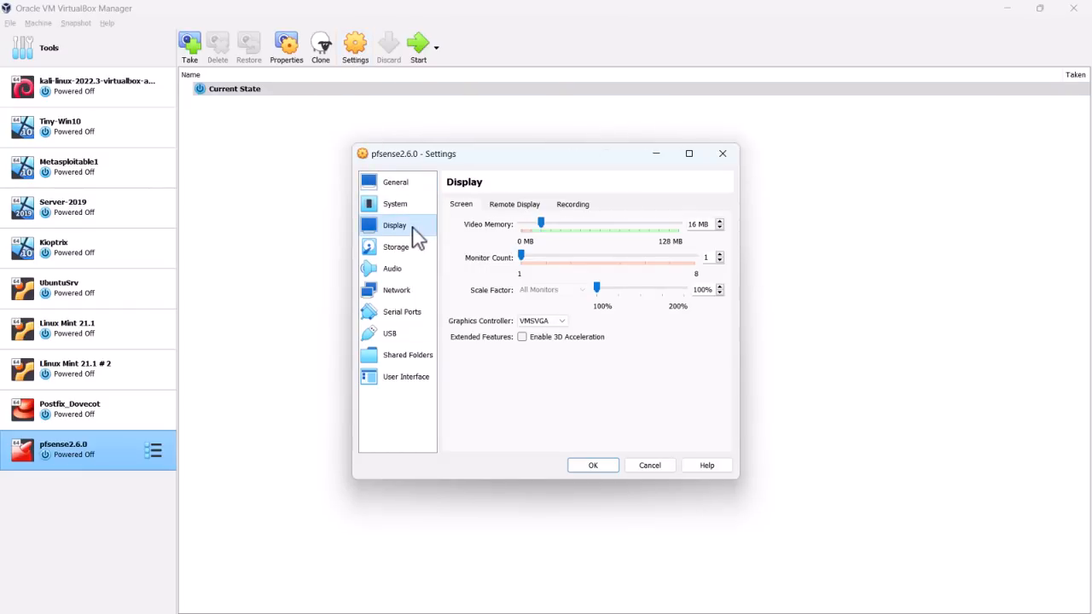
click(693, 224)
text(128)
click(411, 251)
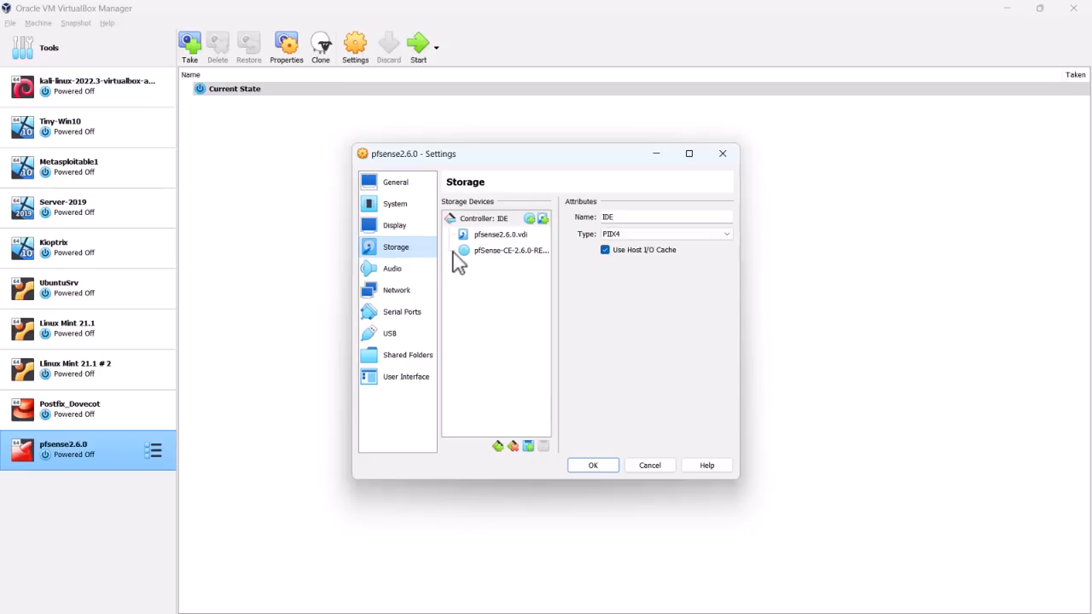
- Check the pfSense ISO in the IDE optical drive and leave it attached unchanged
click(489, 254)
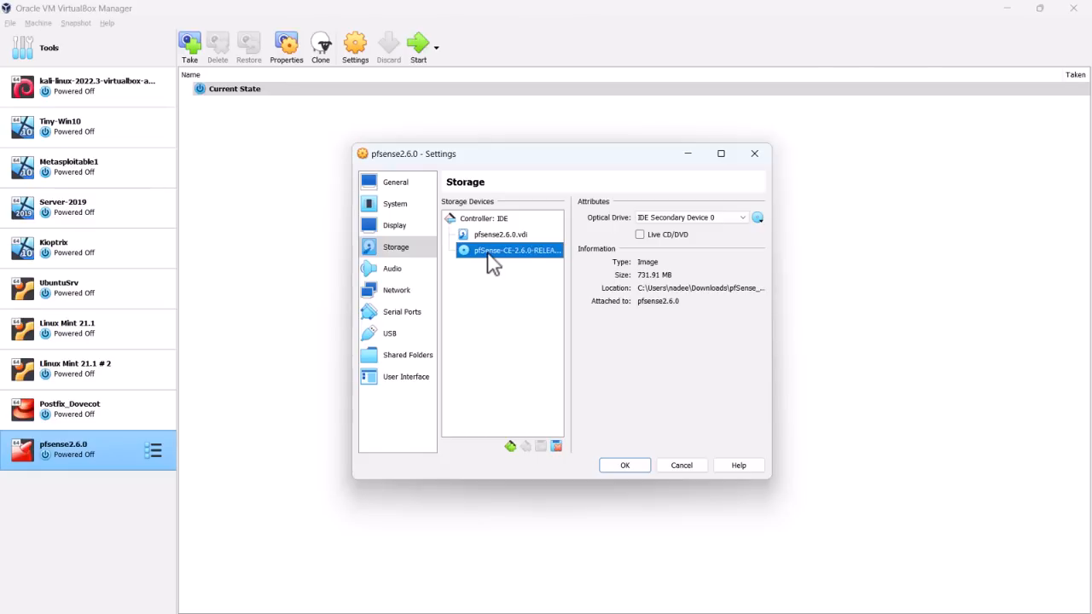
click(756, 219)
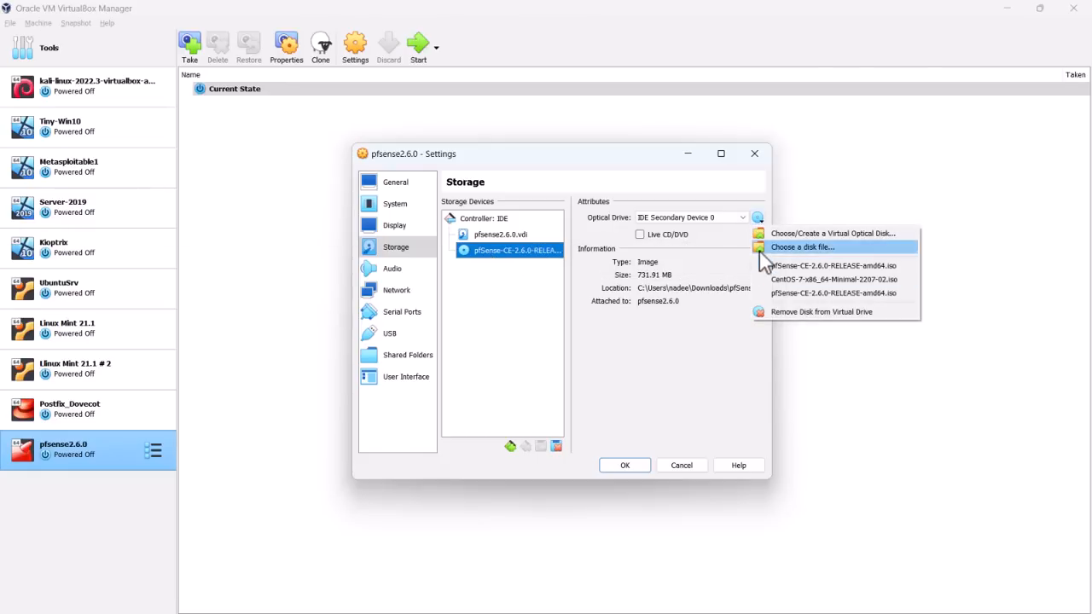
click(390, 287)
click(408, 293)
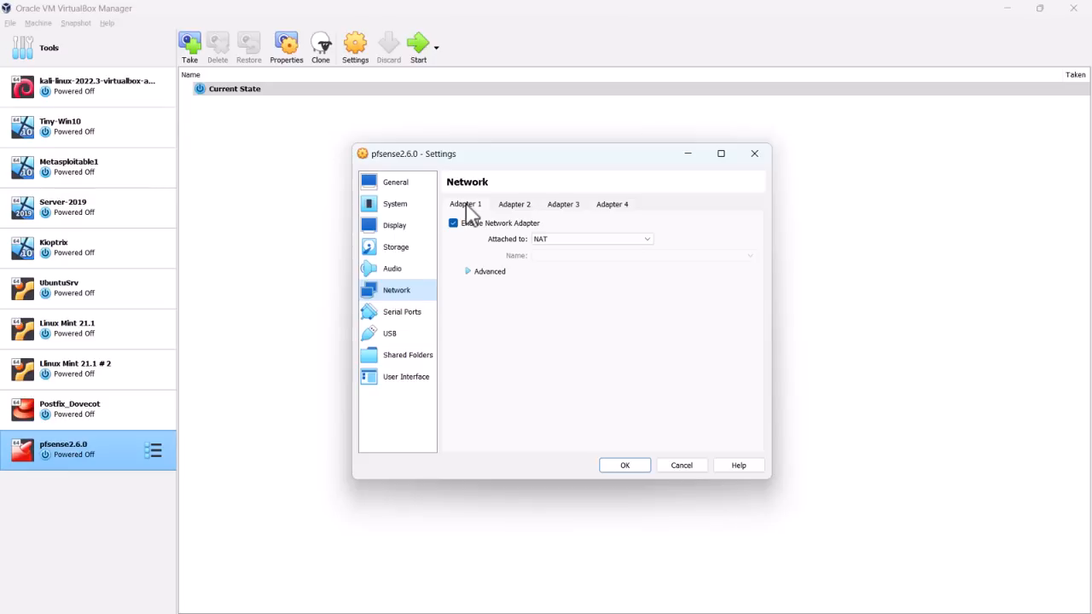
- Attach Adapter 1 to NAT Network Net-A-LAN
click(599, 241)
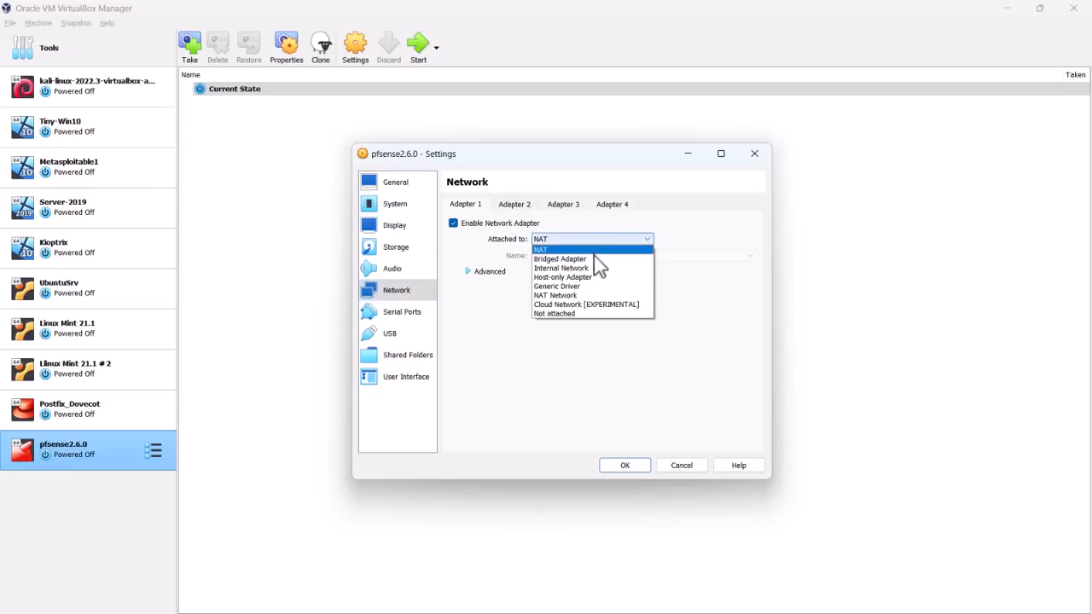
click(576, 296)
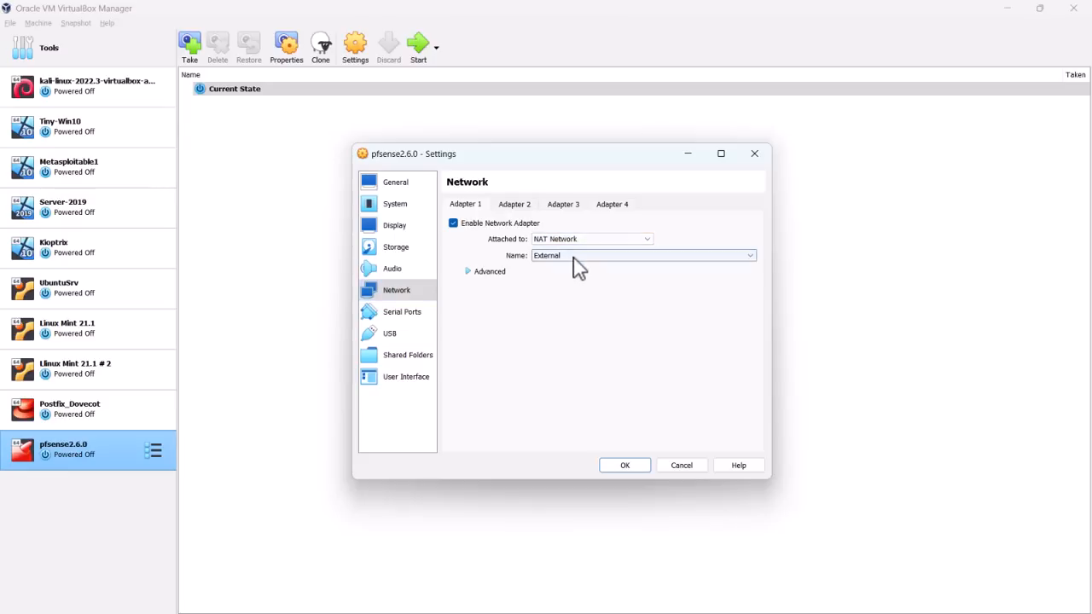
click(574, 259)
click(564, 293)
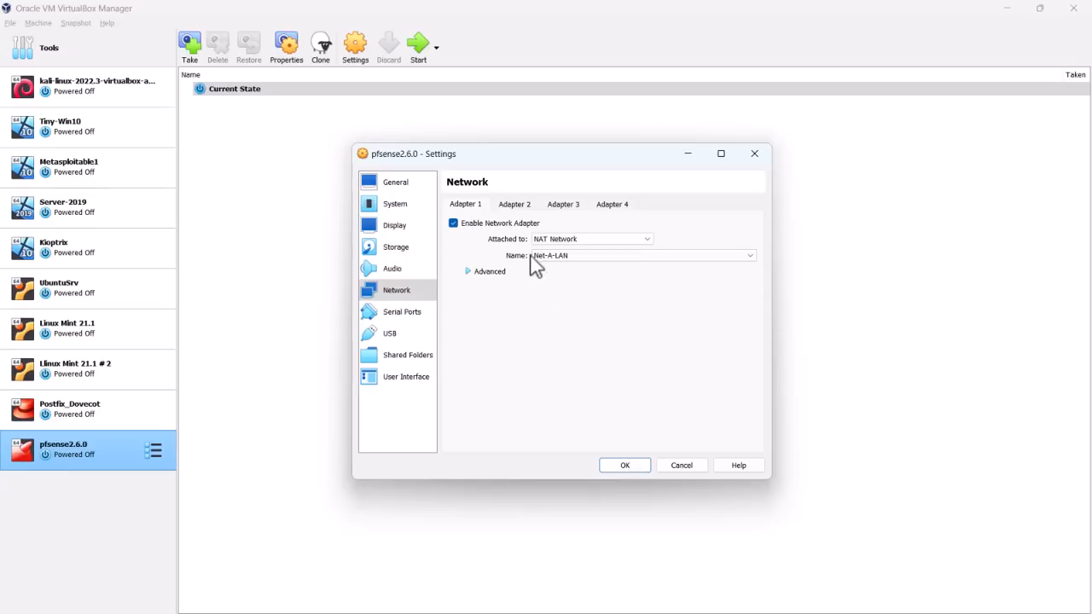
- Enable Adapter 2 and attach it to NAT Network Net-B-DMZ
click(515, 206)
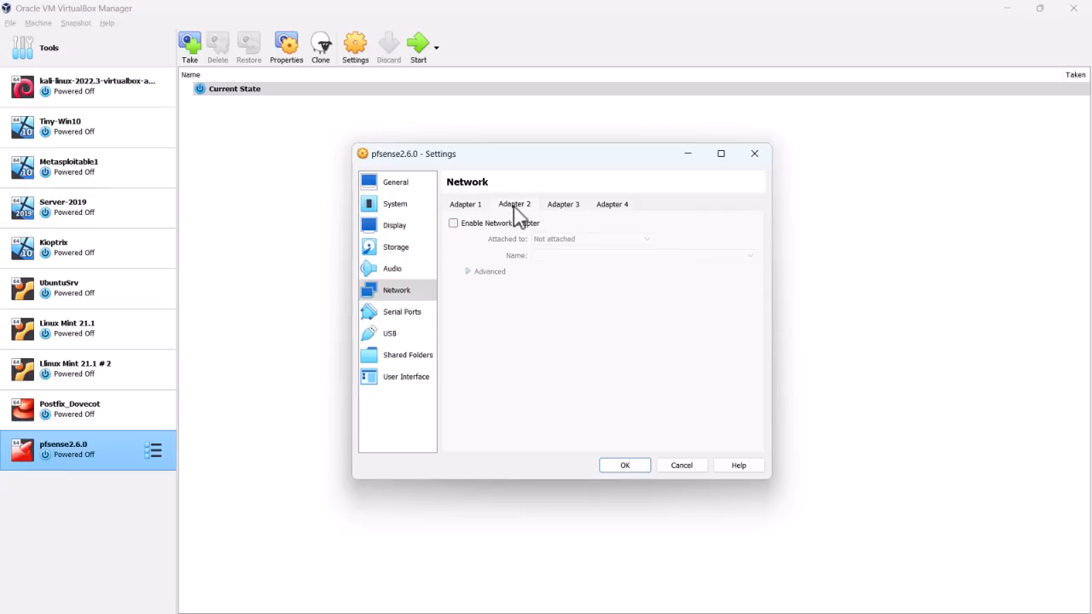
click(491, 229)
click(570, 241)
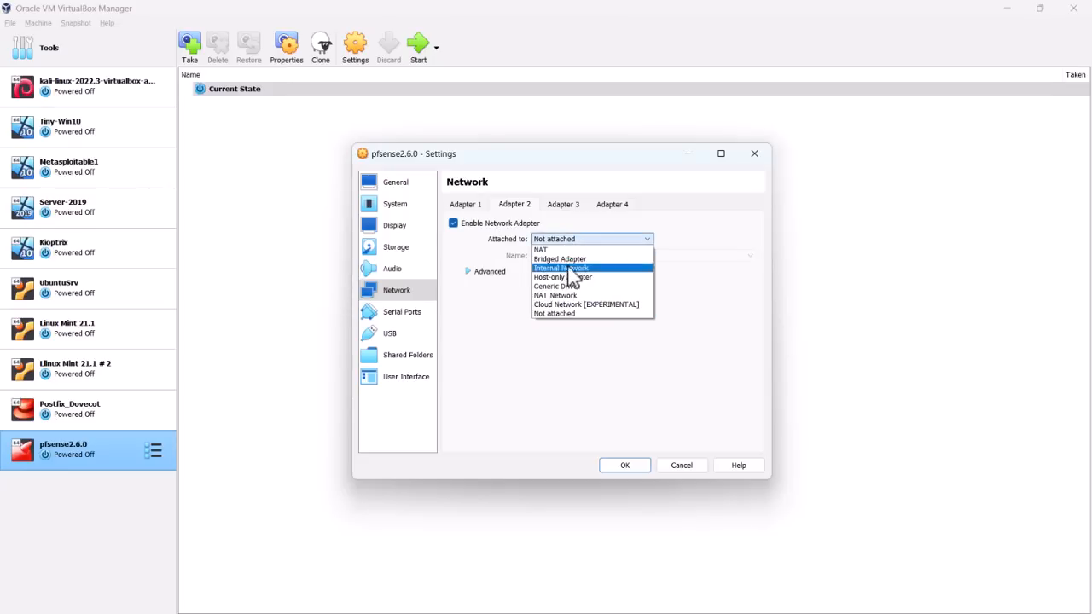
click(568, 296)
click(577, 256)
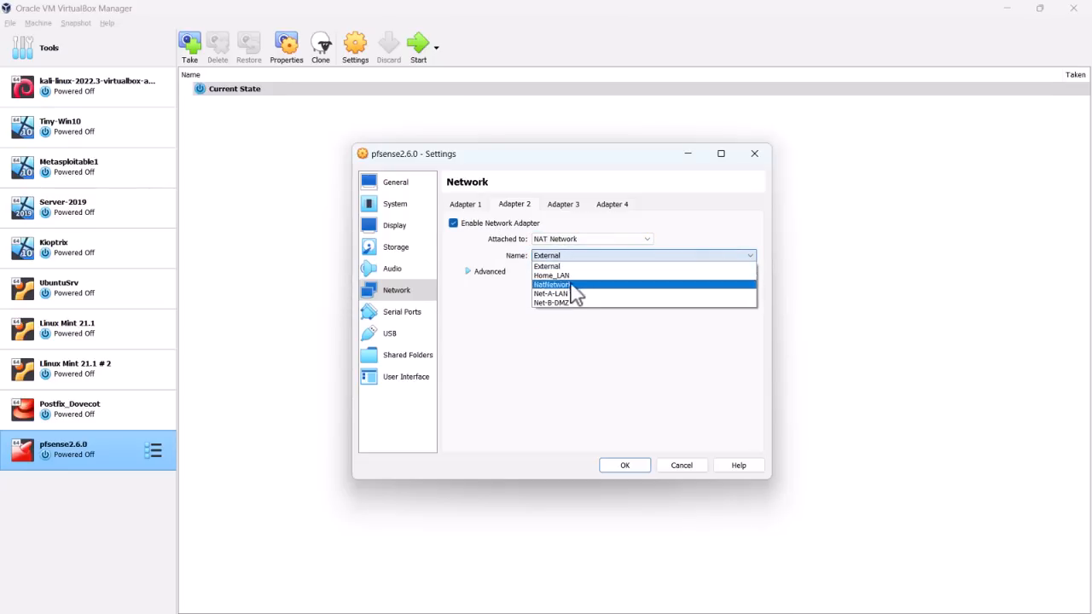
click(571, 304)
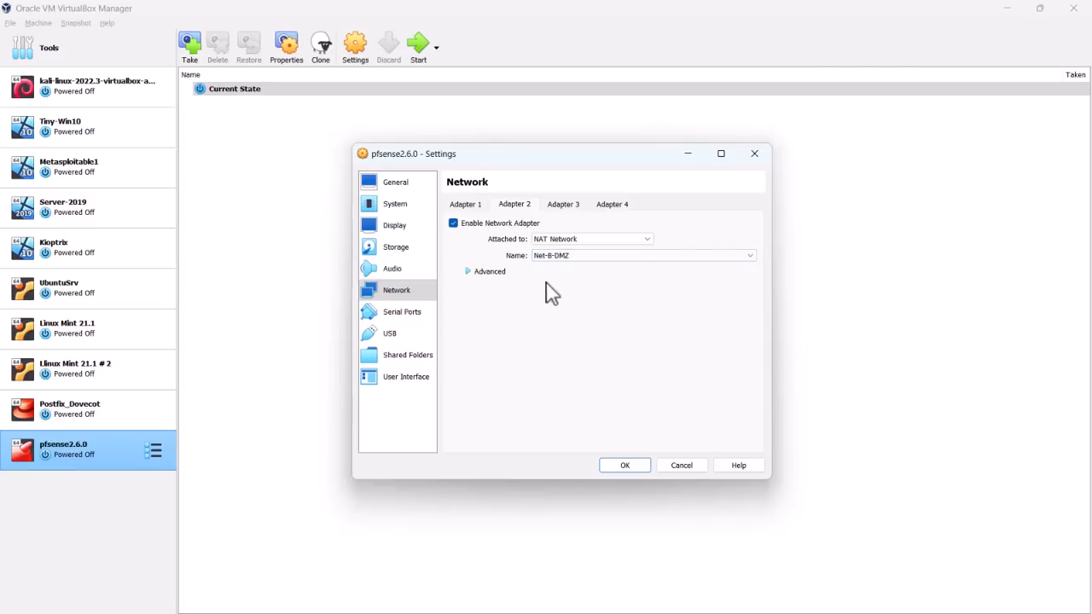
- Enable Adapter 3 as a Bridged Adapter on the Wi-Fi card and save the settings
click(560, 204)
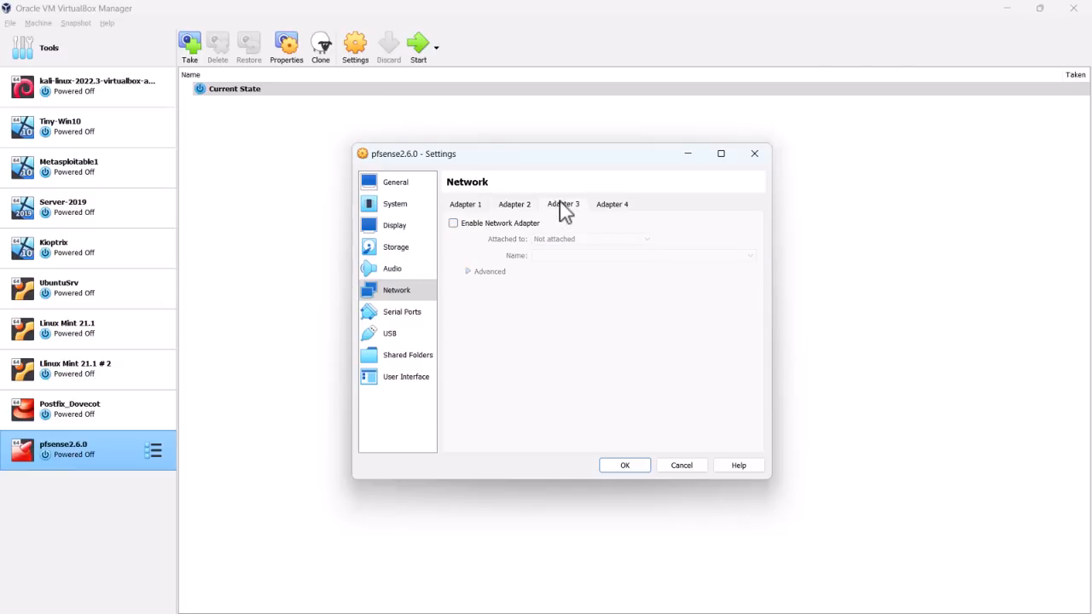
click(517, 223)
click(569, 242)
click(570, 272)
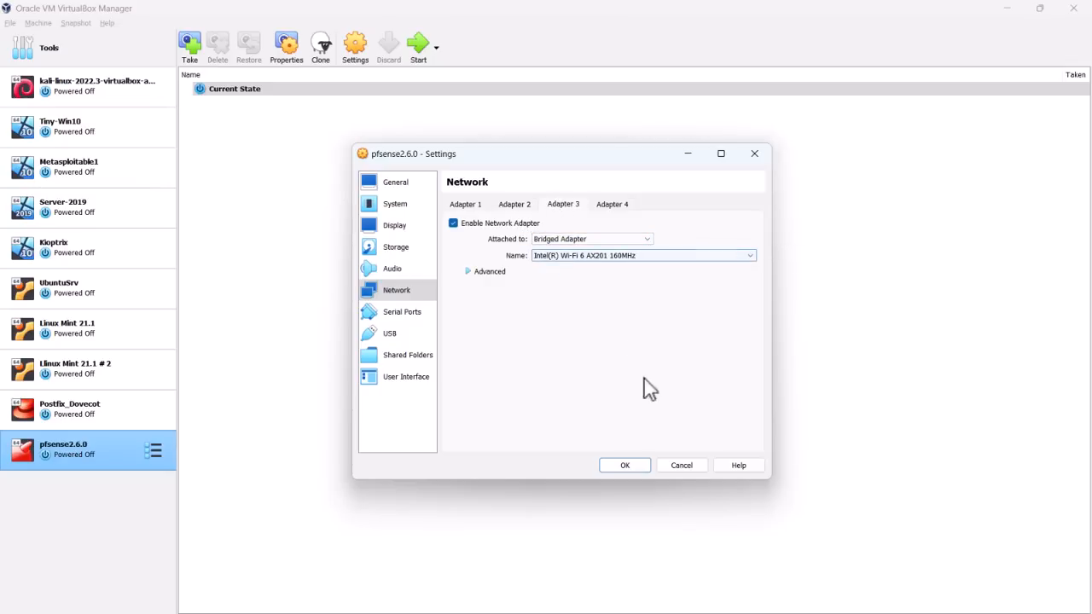
click(631, 469)
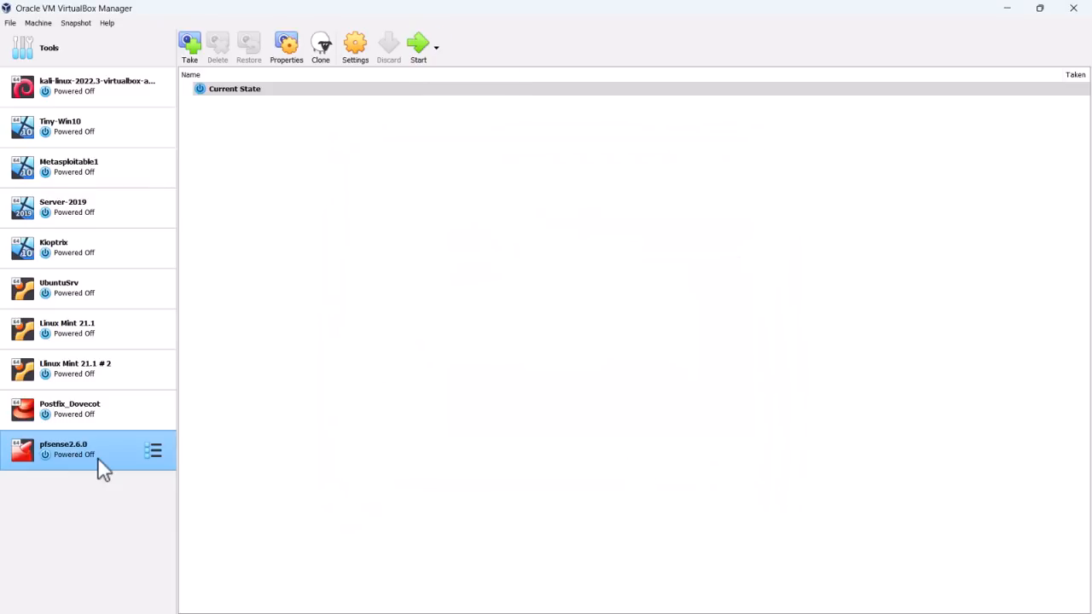
- Boot pfsense2.6.0 with Normal Start and dismiss the VM window's notification panel
click(436, 48)
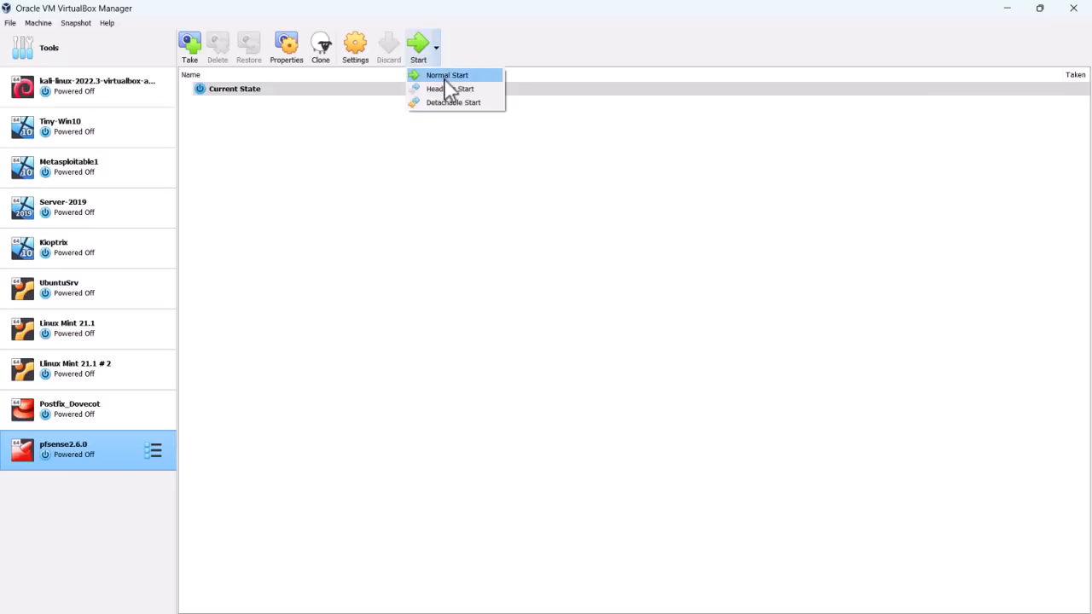
click(444, 78)
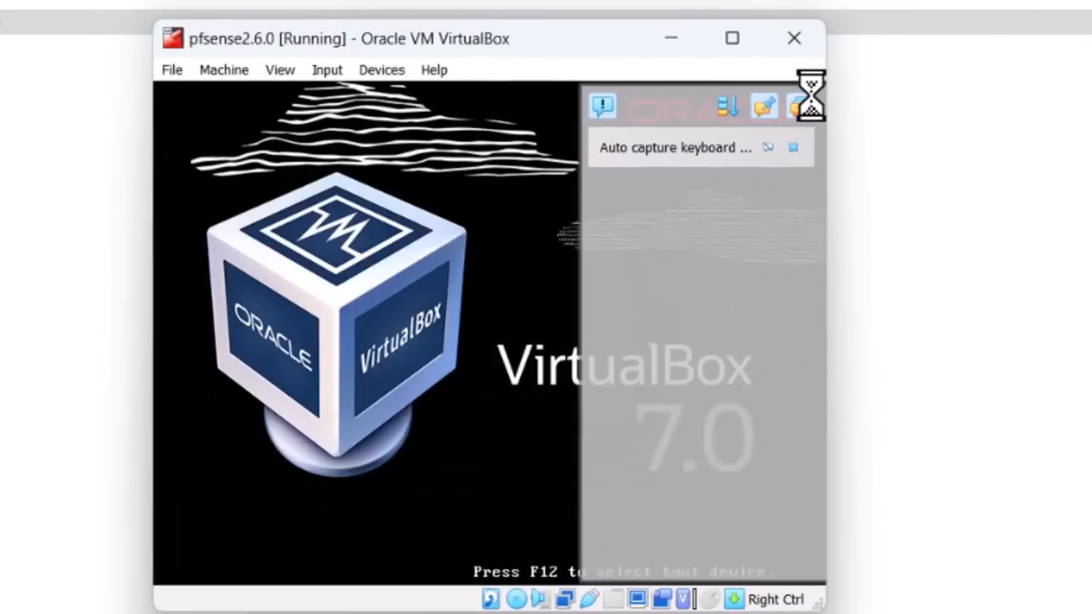
click(811, 105)
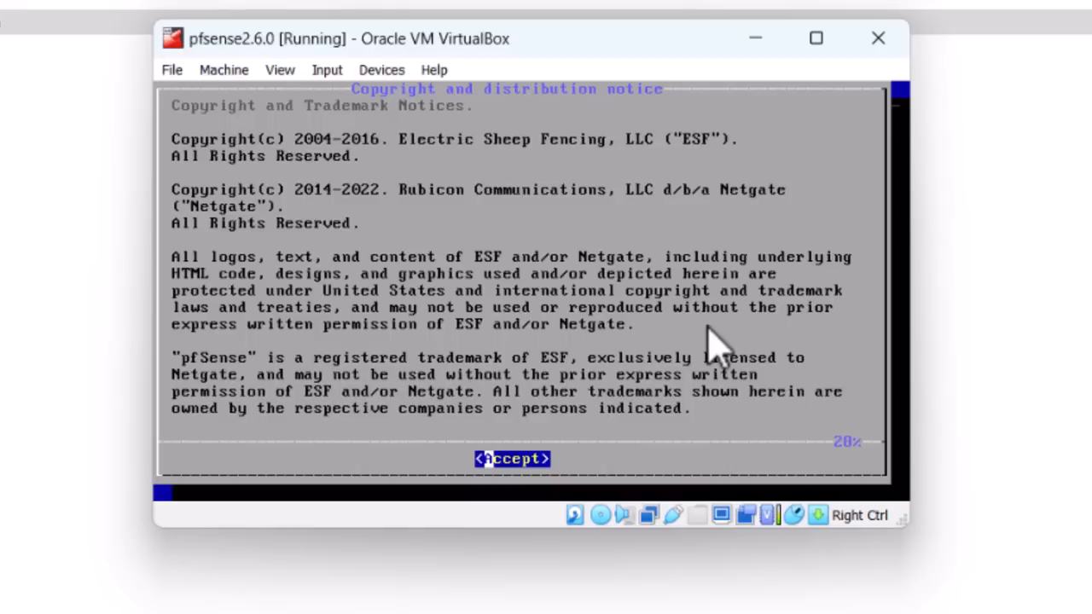
- Accept the pfSense notice, choose Install, and continue with the default keymap
key(Return)
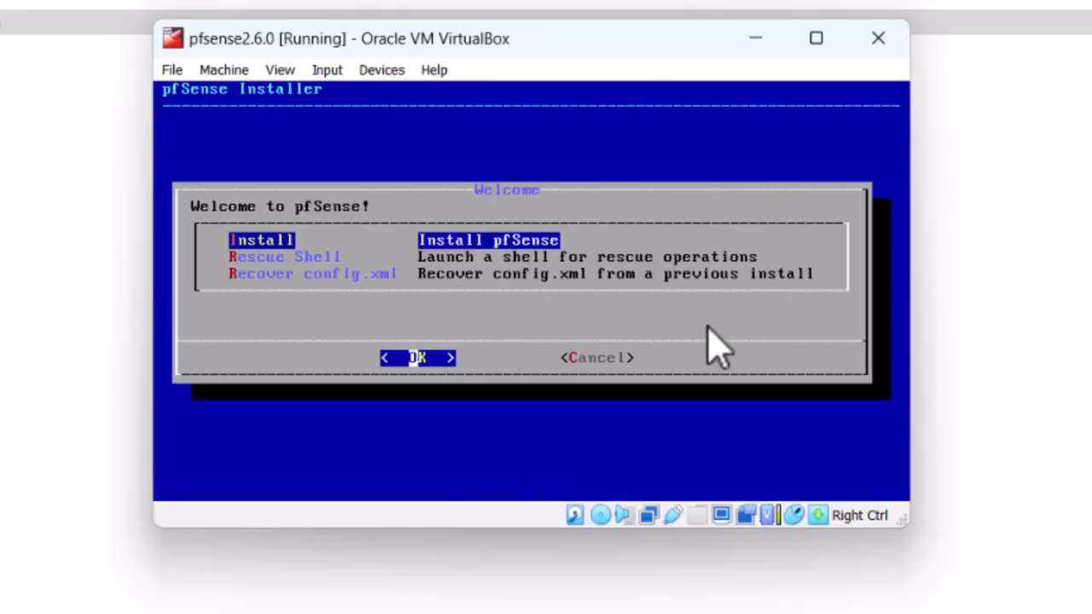
key(Return)
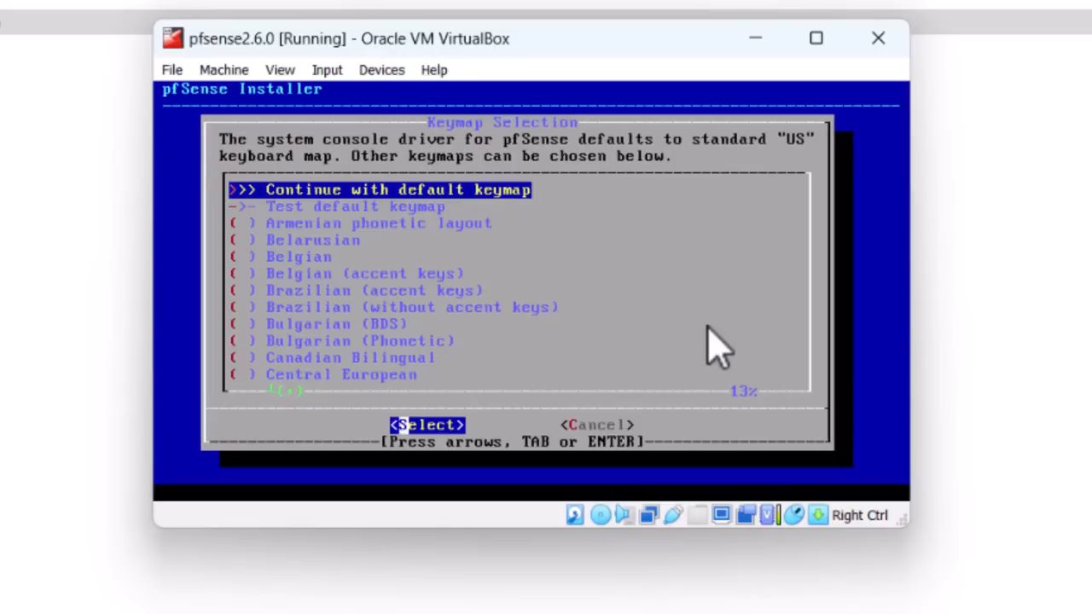
key(Return)
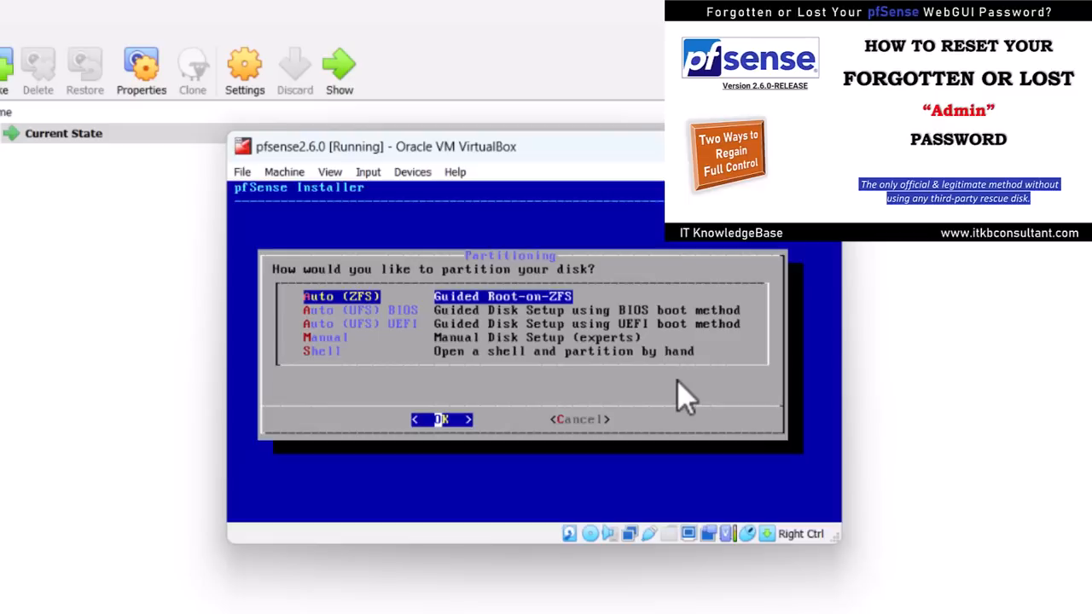
- Install pfSense with Auto (ZFS) as a stripe pool on ada0, confirming the disk wipe
key(Return)
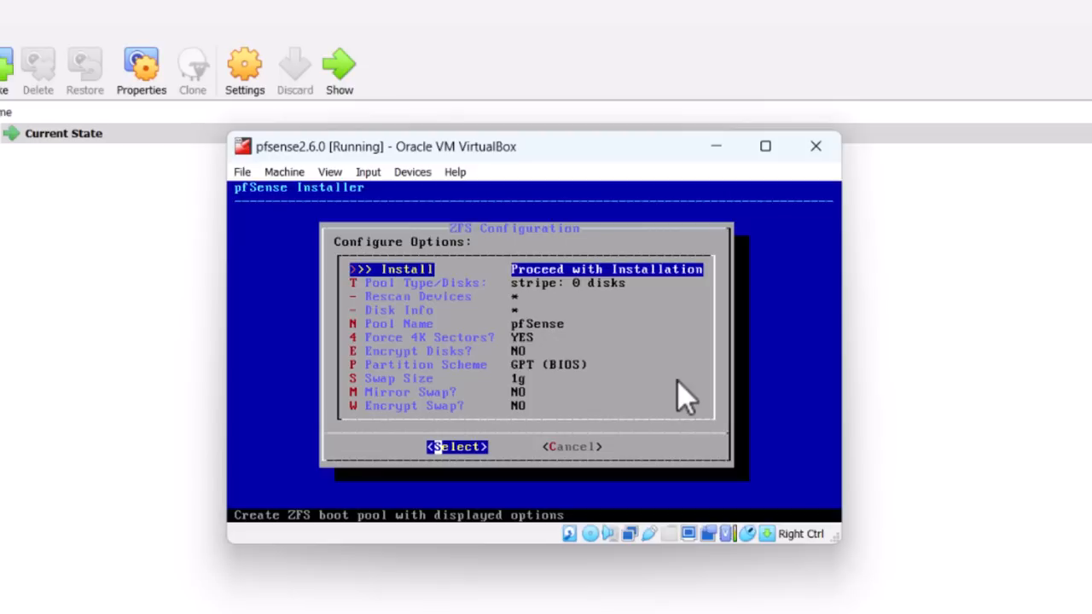
key(Down)
key(Return)
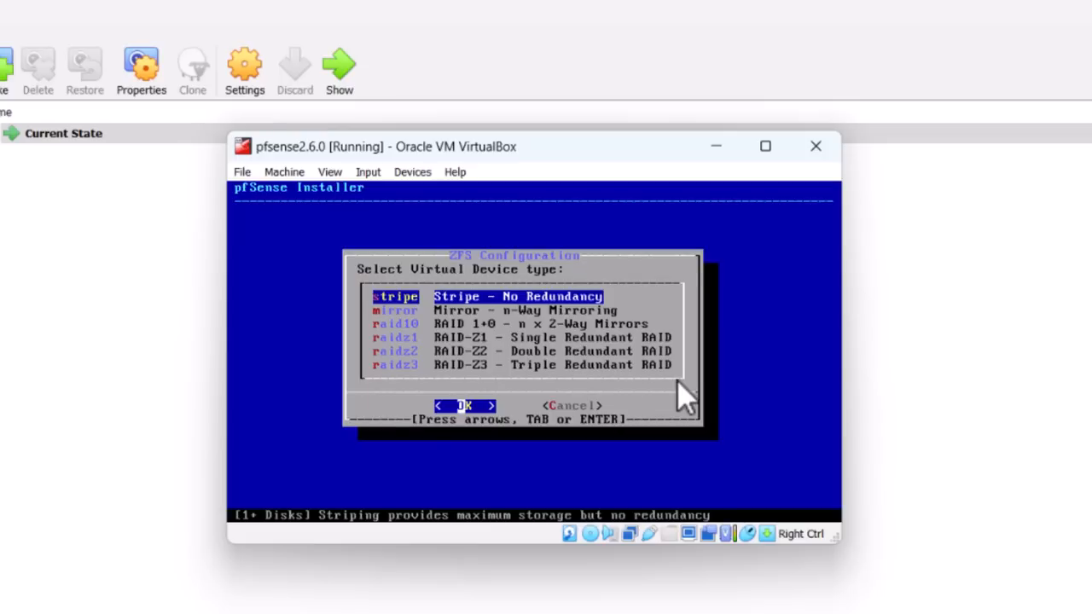
key(Return)
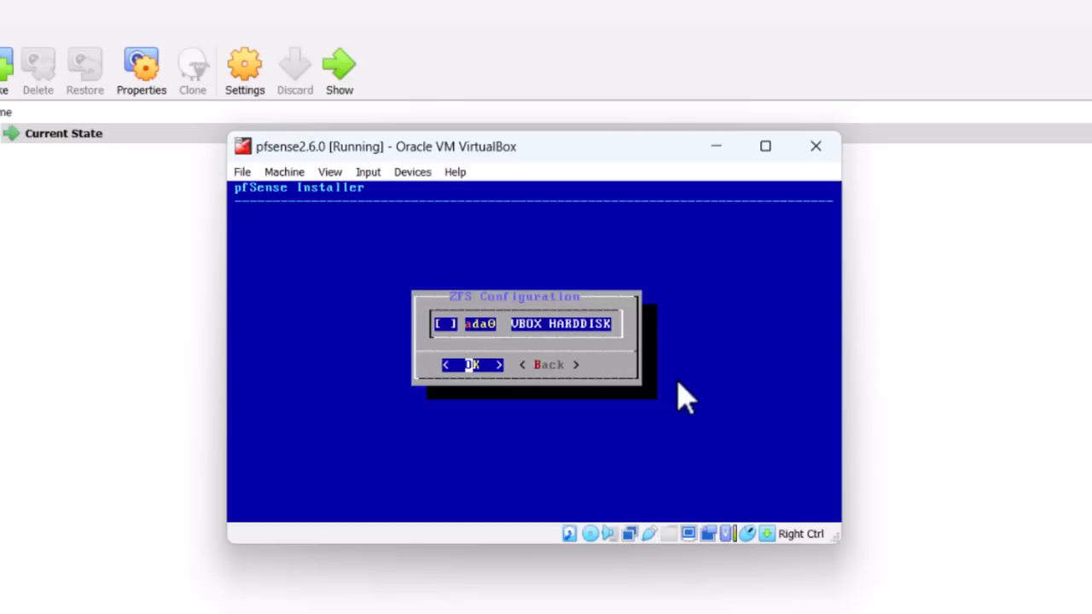
key(space)
key(Return)
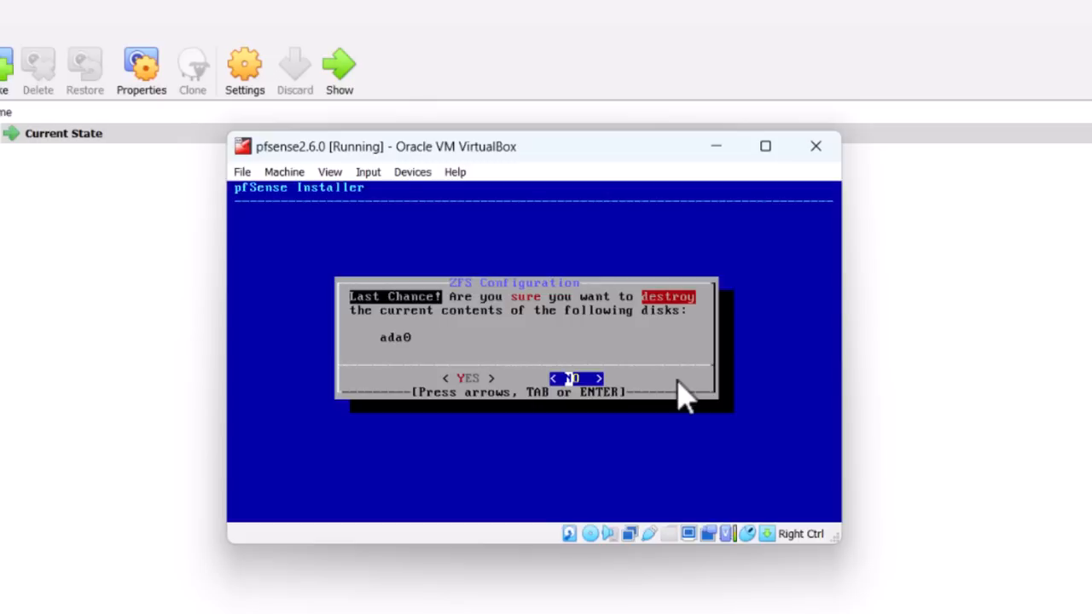
key(Left)
key(Return)
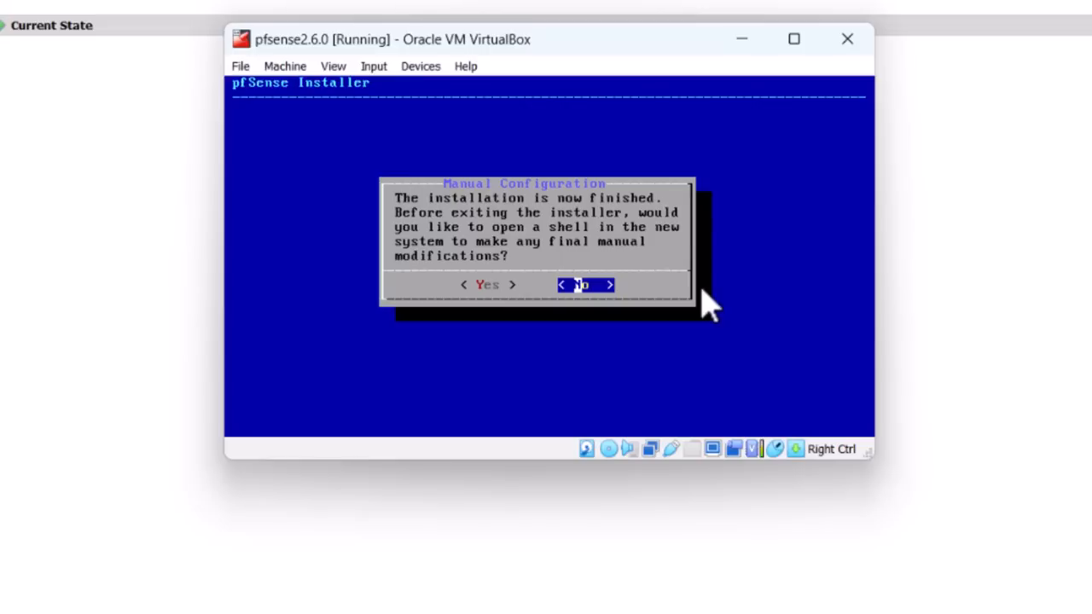
- Decline the shell and reboot into the installed pfSense system
key(Left)
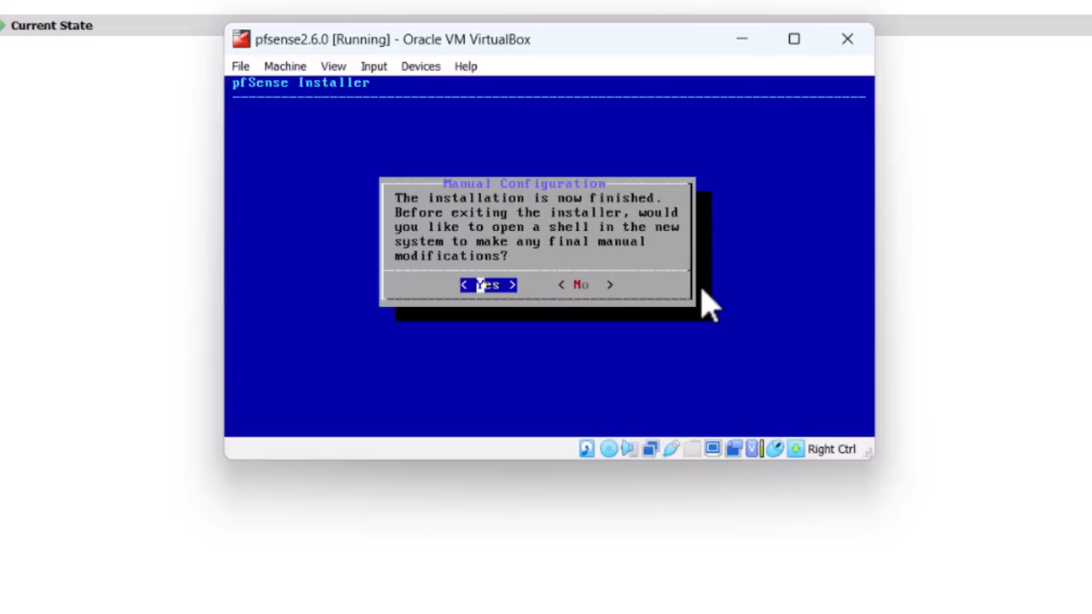
key(Right)
key(Return)
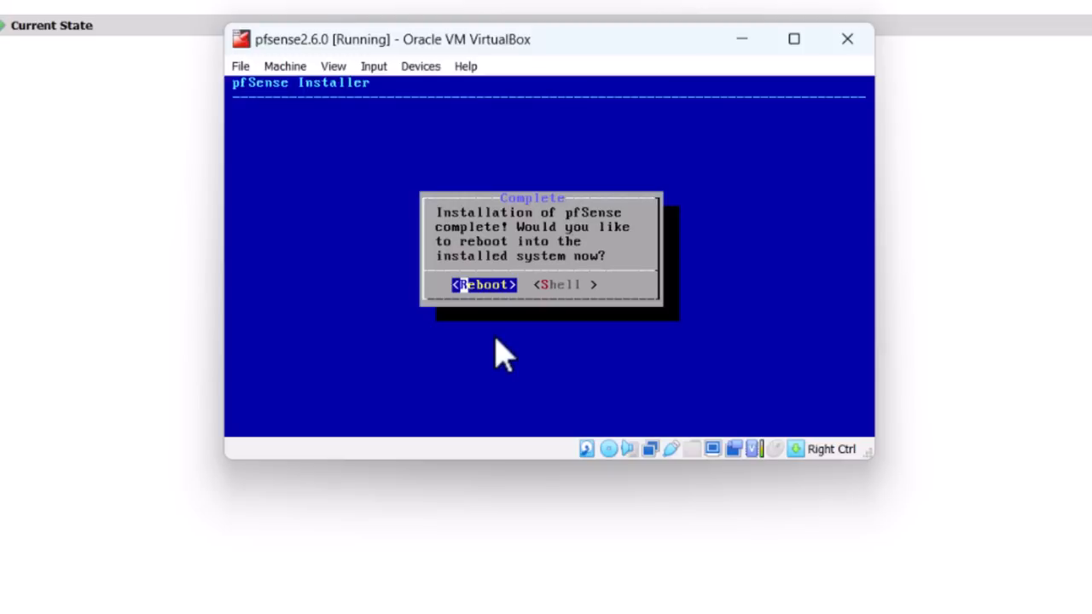
key(Return)
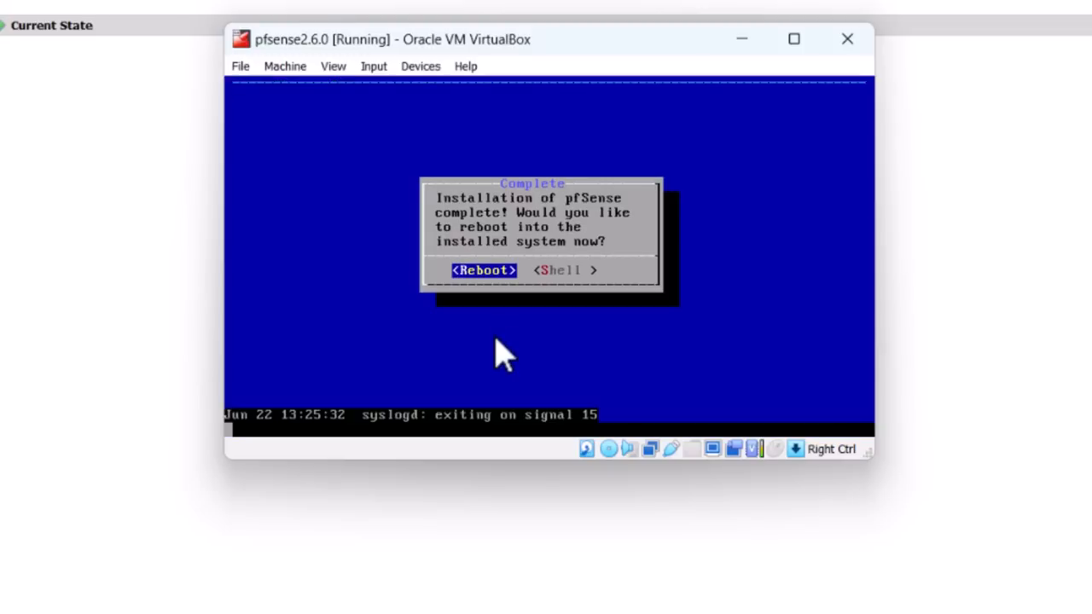
- Remove the installer disk from the virtual optical drive with Force Unmount
click(423, 67)
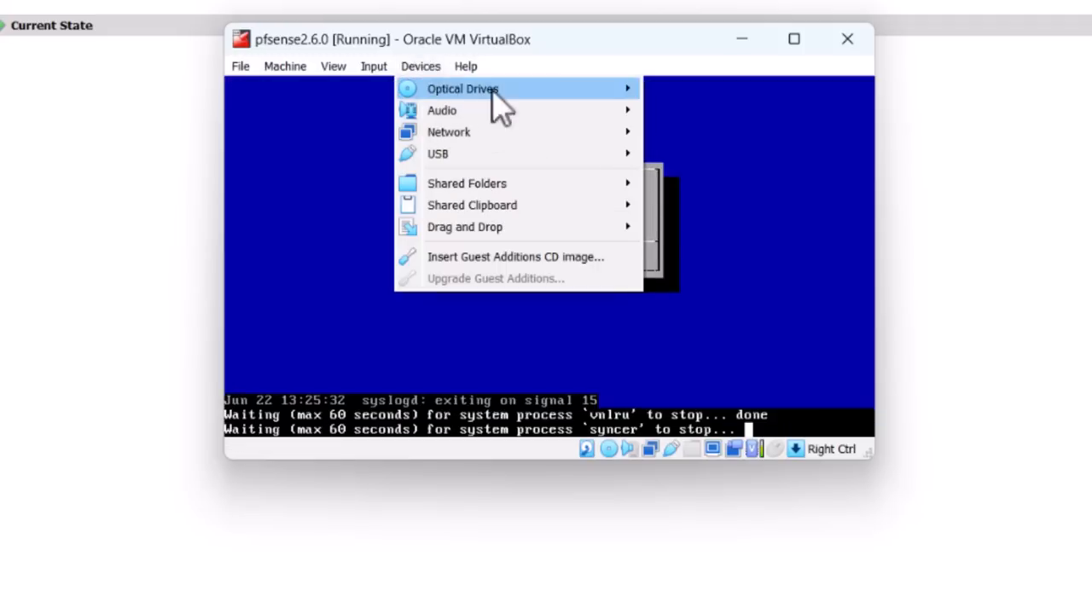
mouse_move(587, 105)
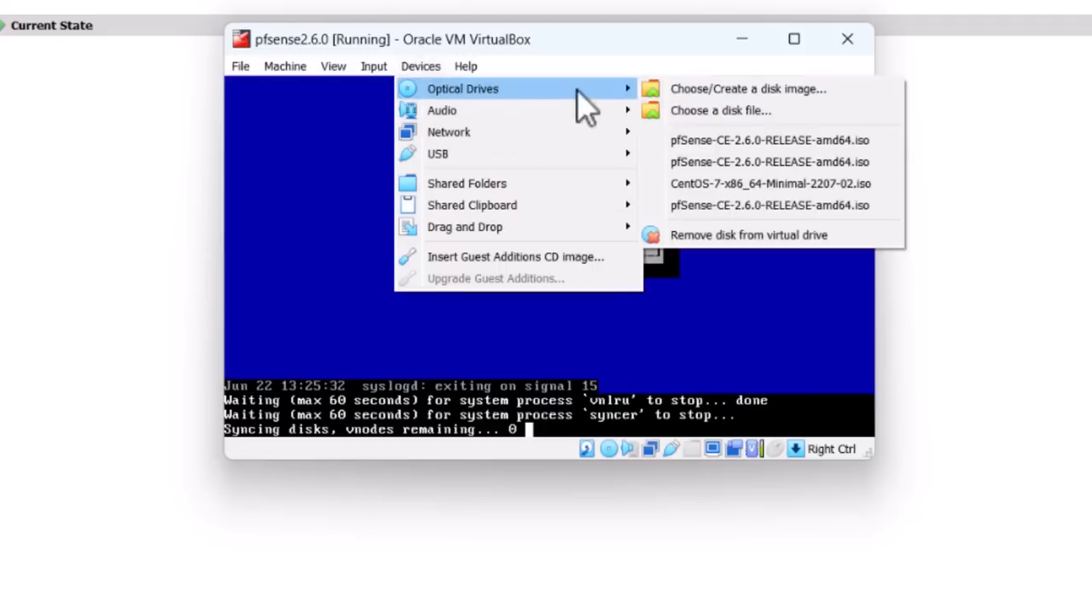
click(715, 236)
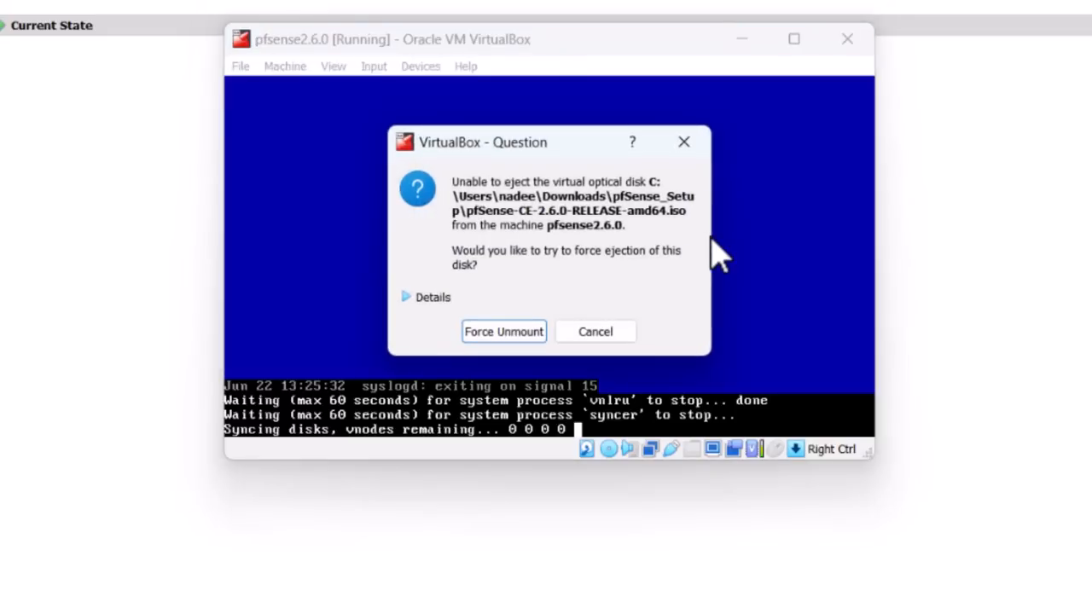
click(514, 332)
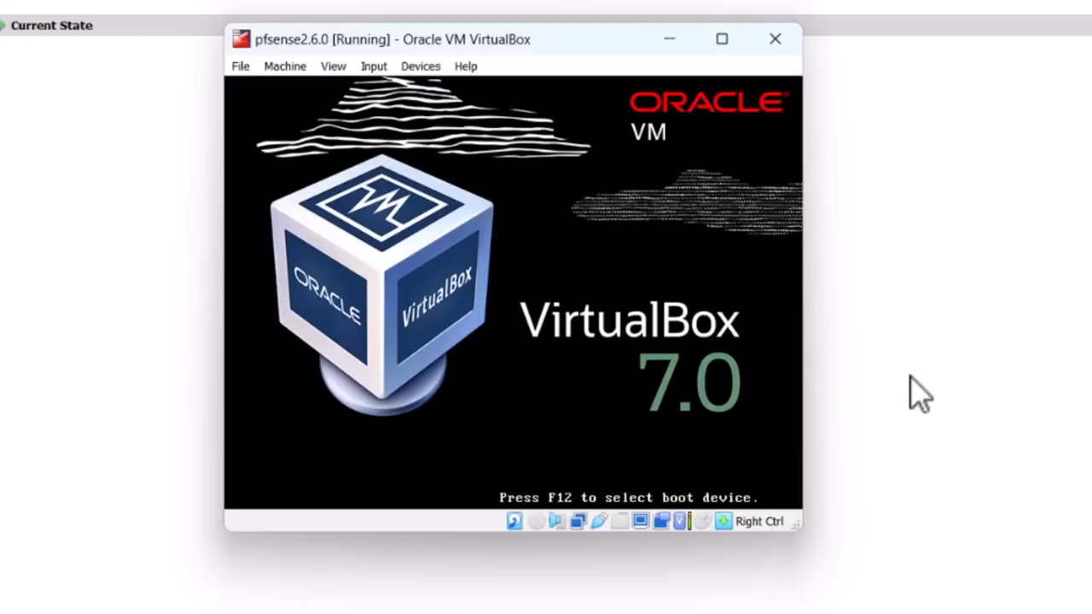
click(283, 66)
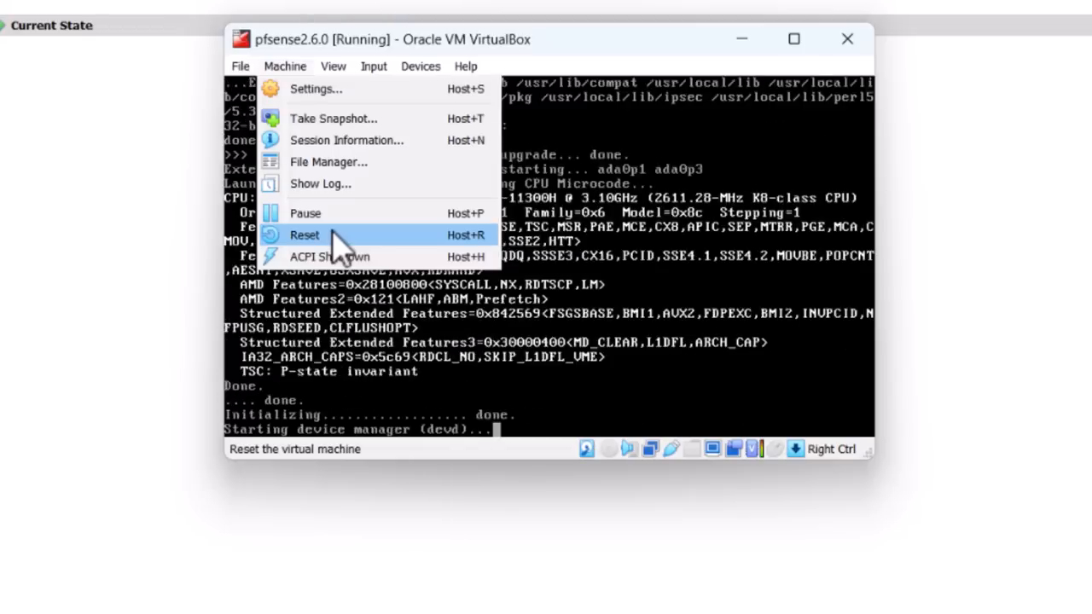
- Close the Machine menu without resetting and let pfSense boot to its console menu
click(332, 454)
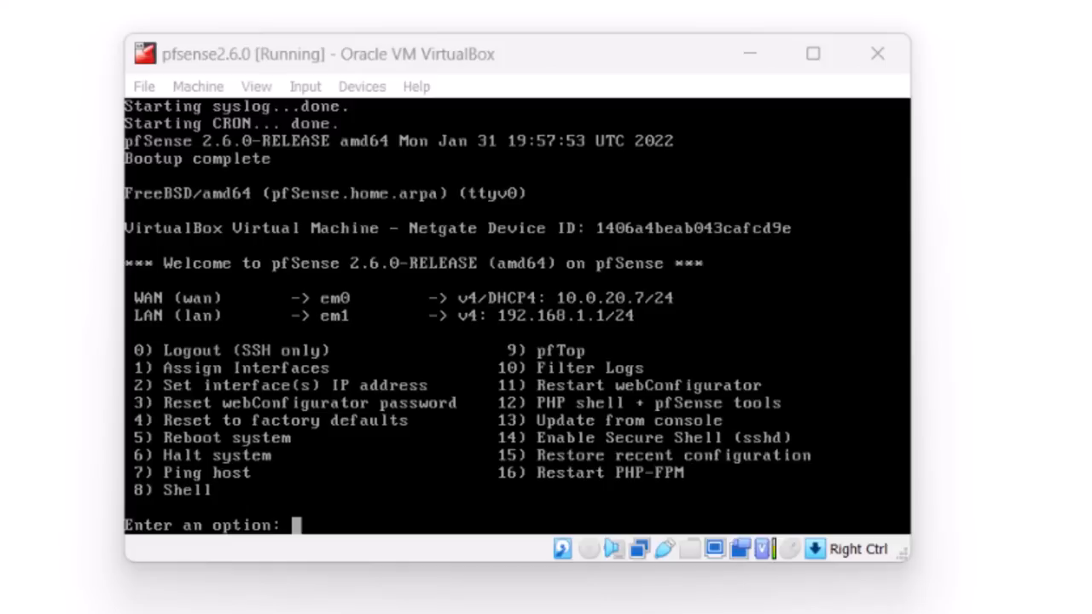
- Start console option 1 (Assign Interfaces) and decline VLAN setup
click(427, 385)
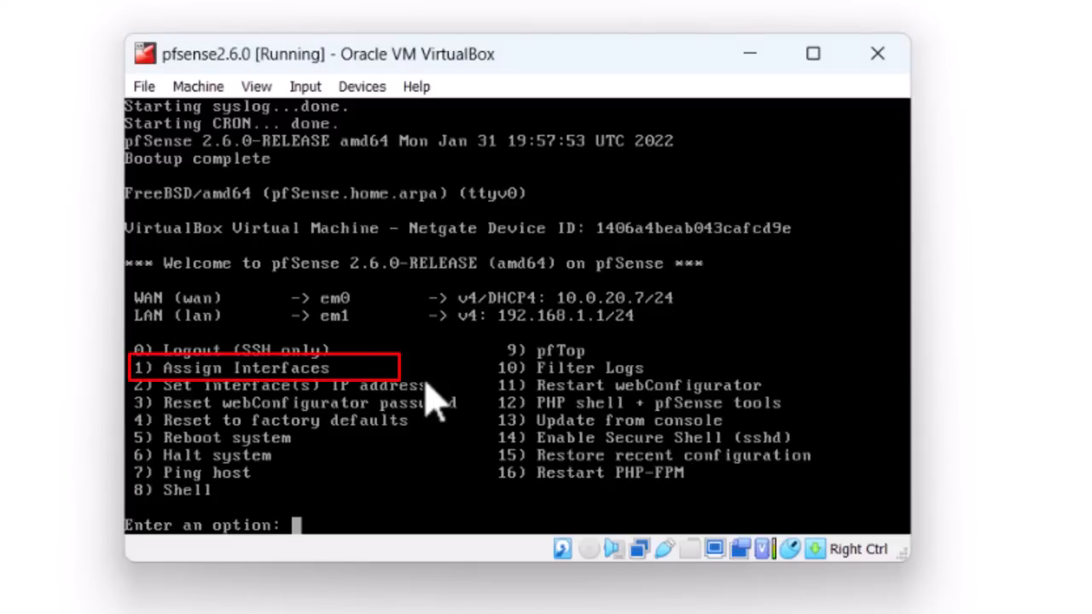
text(1)
key(Return)
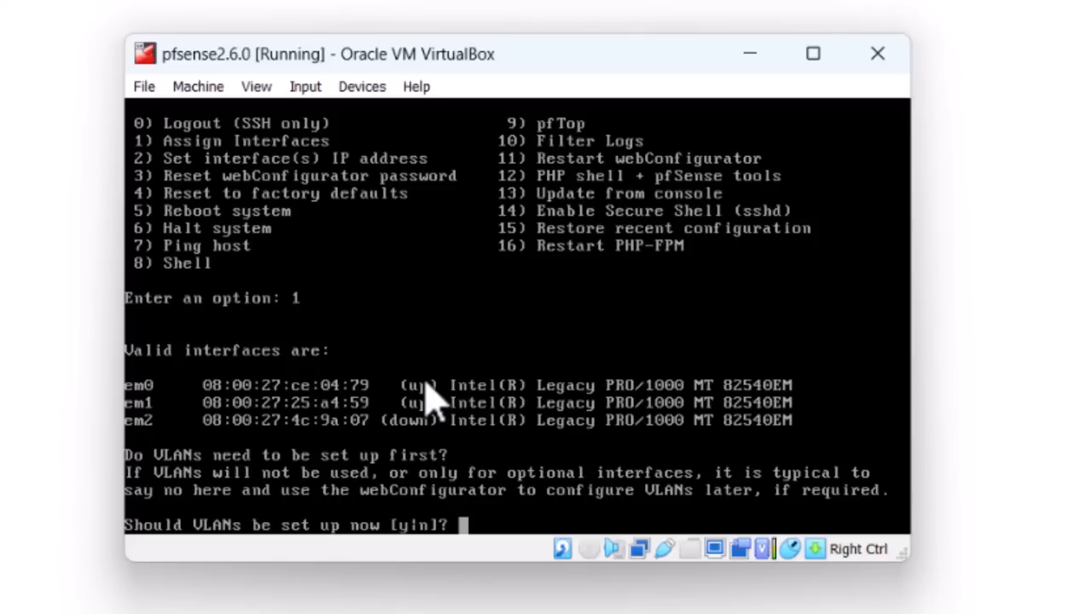
text(n)
key(Return)
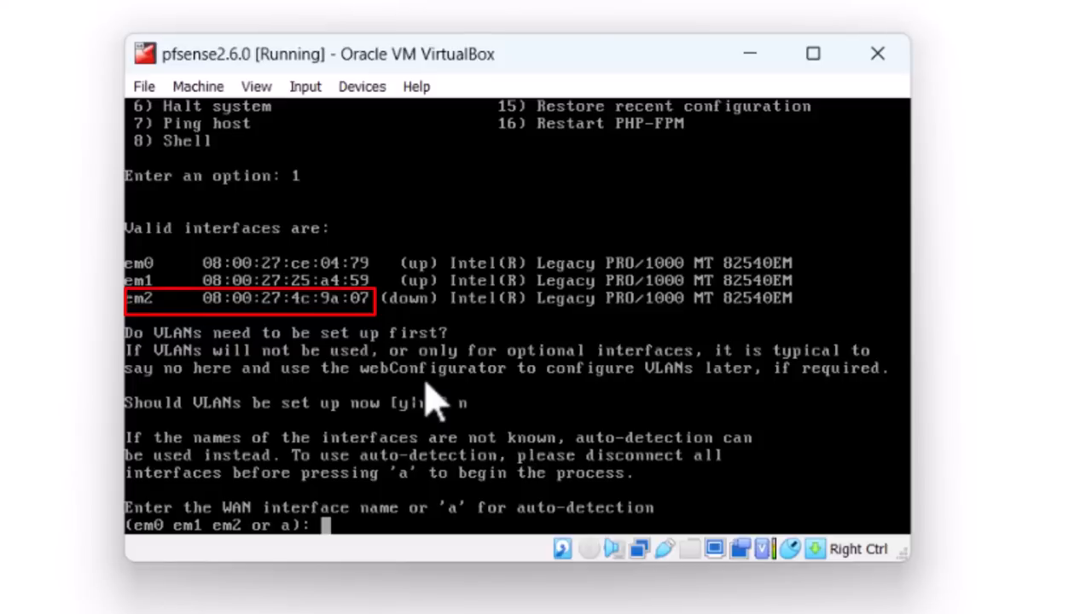
- Assign em2 as WAN, em0 as LAN, em1 as OPT1, and confirm
text(em2)
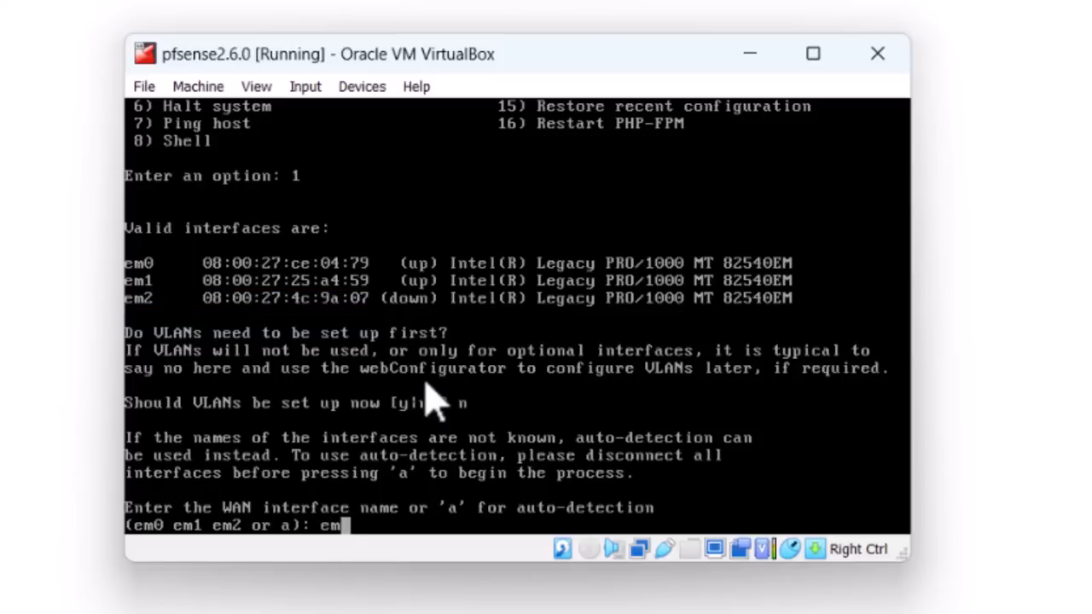
key(Return)
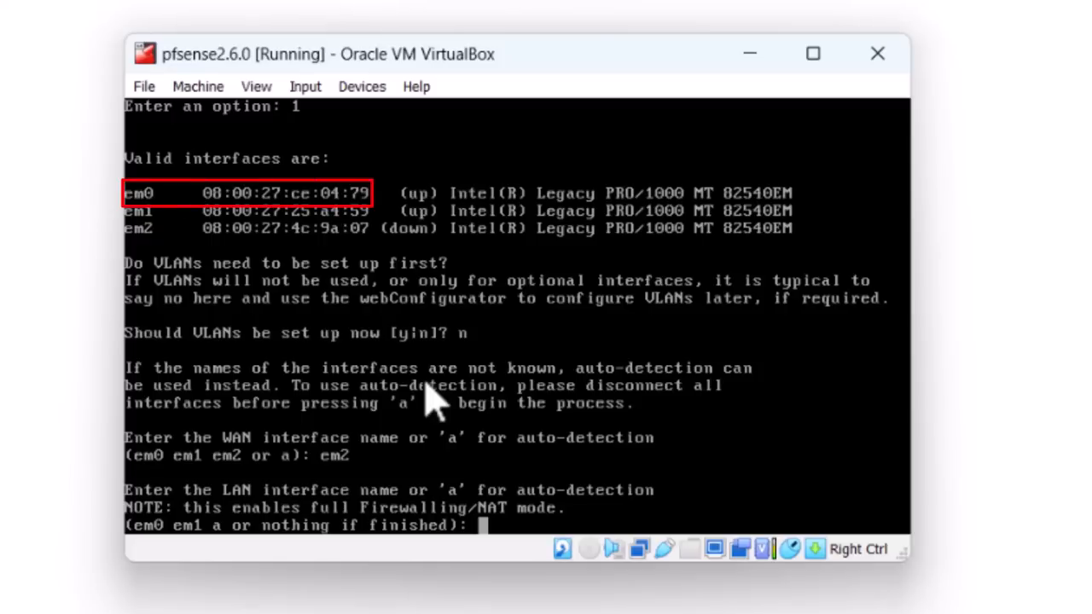
text(em0)
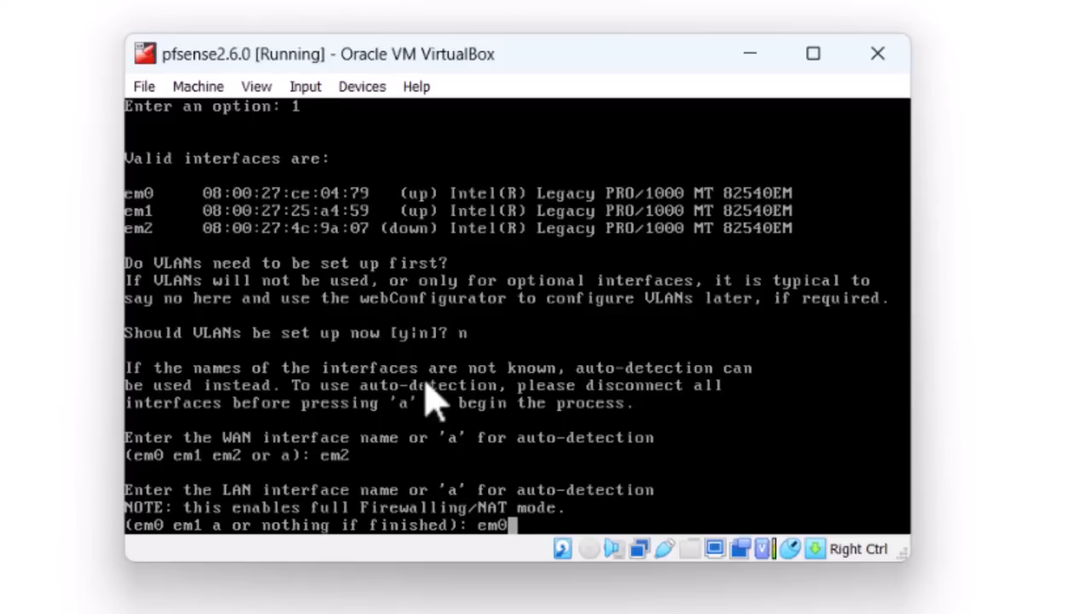
key(Return)
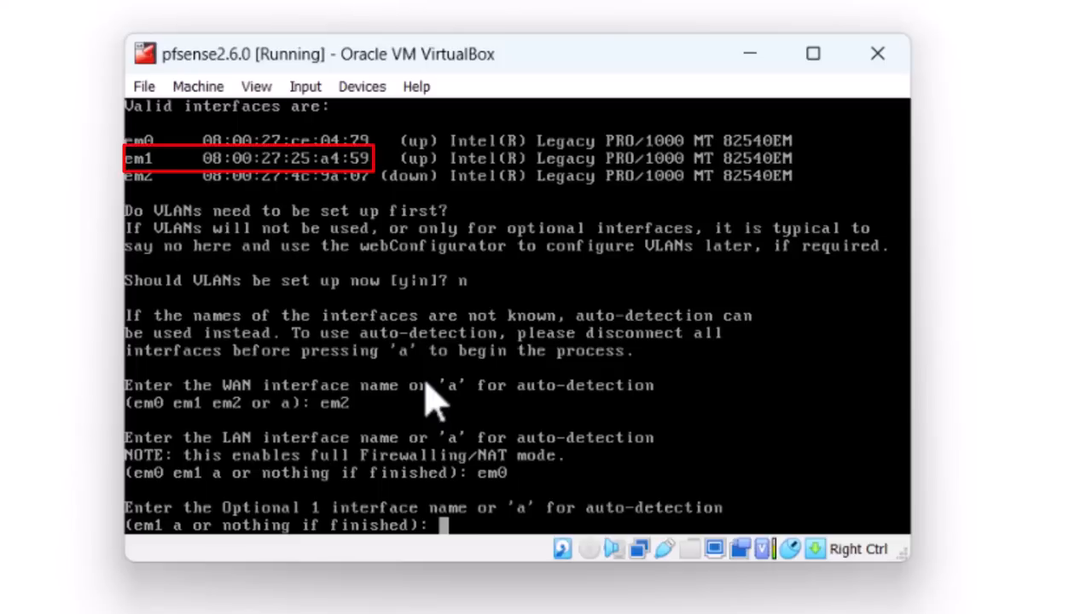
text(em1)
key(Return)
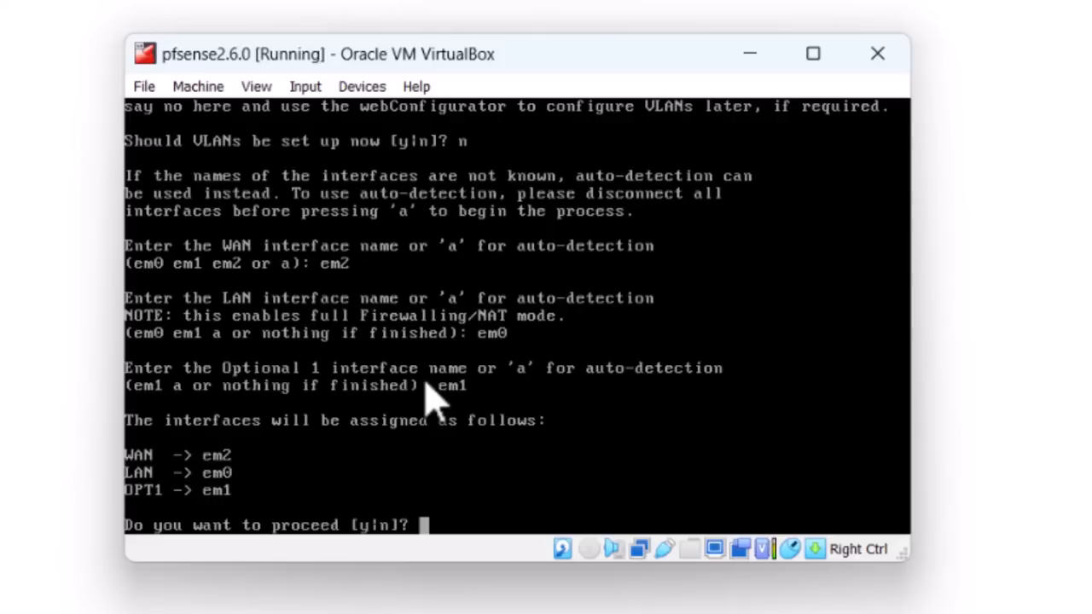
text(y)
key(Return)
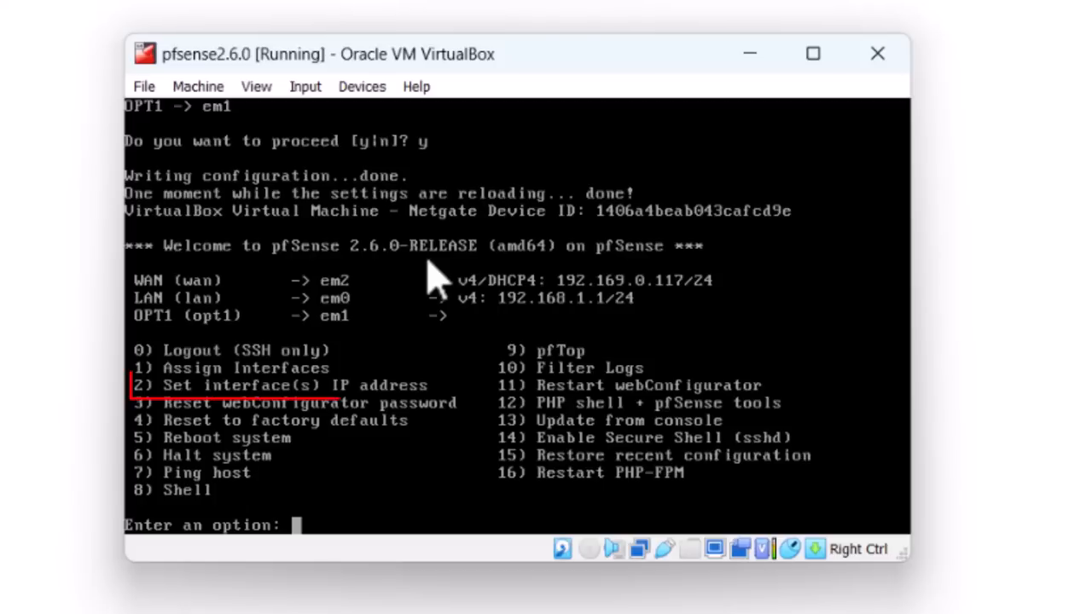
- Through console option 2, give the LAN interface IPv4 address 10.0.20.27/24
text(2)
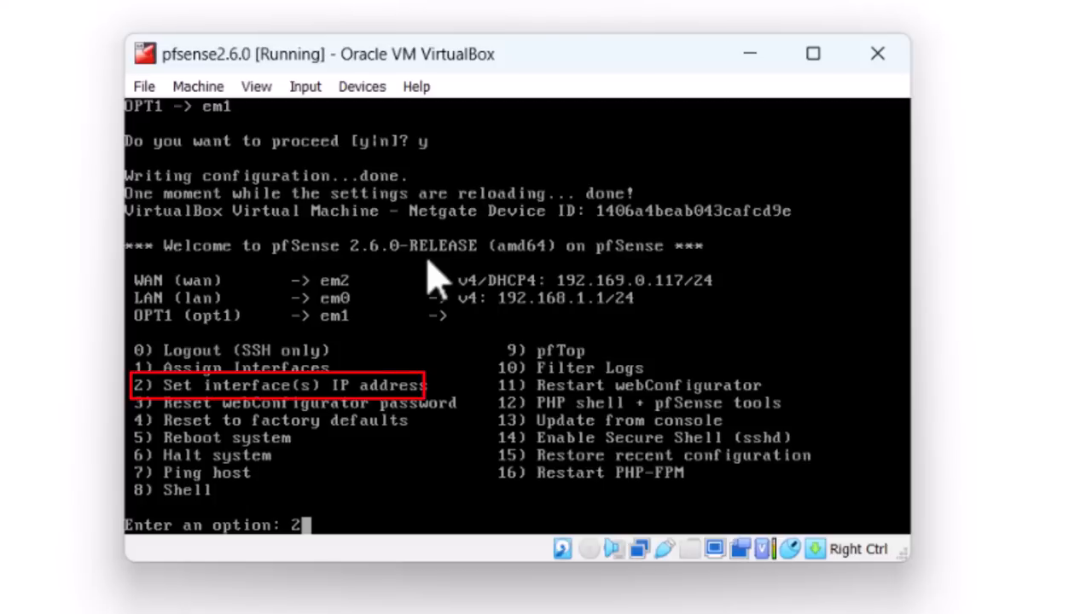
key(Return)
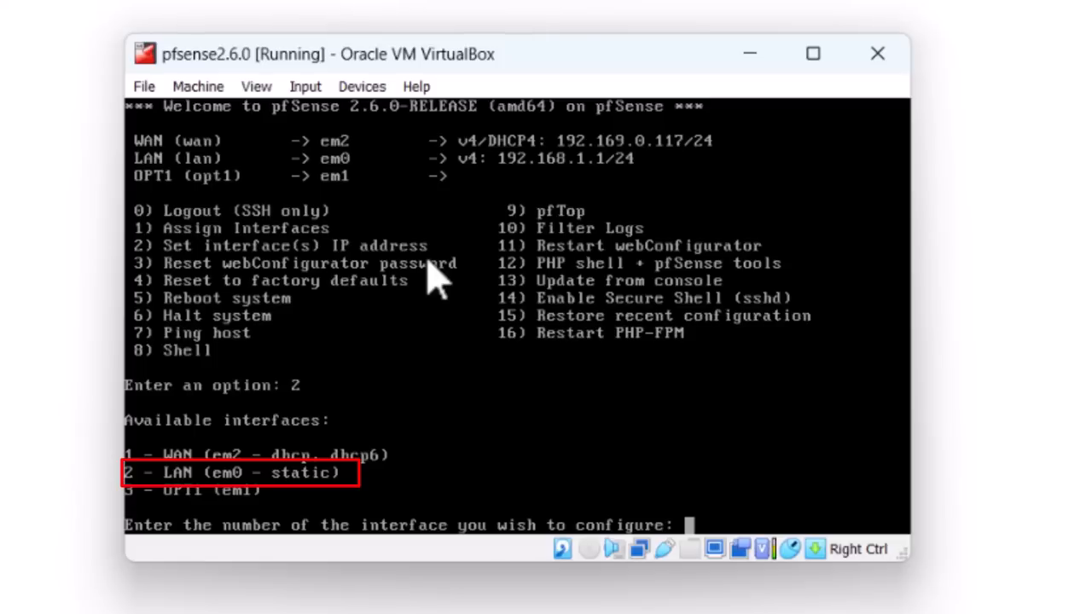
text(2)
key(Return)
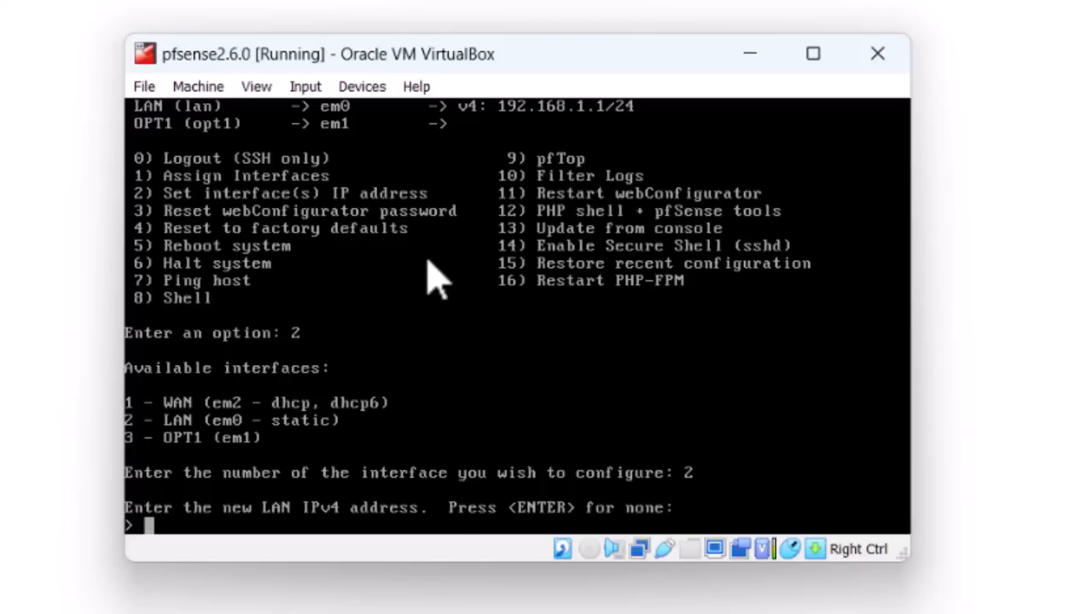
text(10.0)
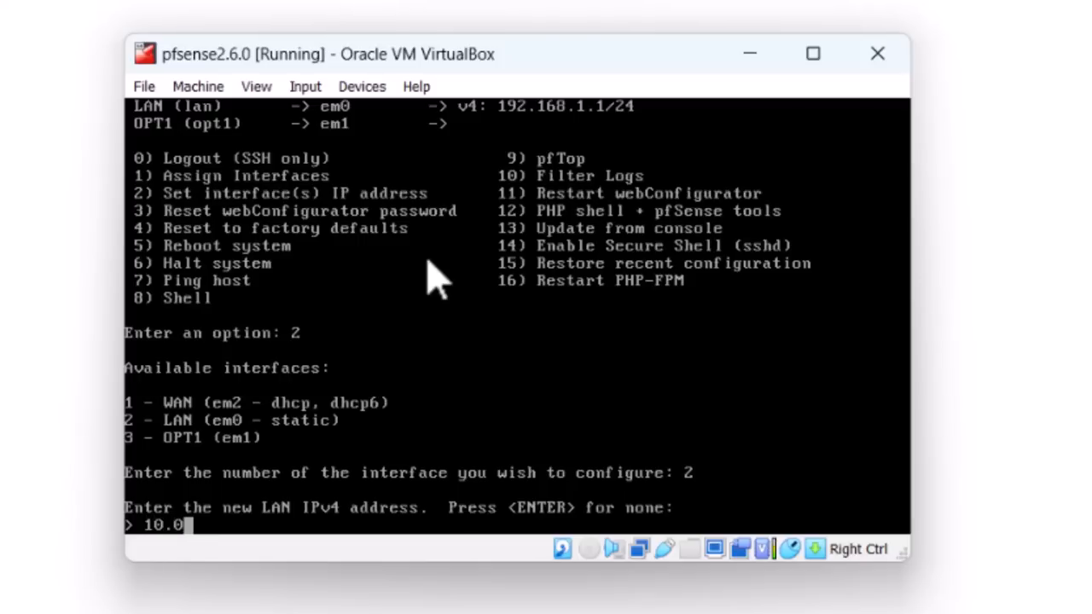
text(.20.27)
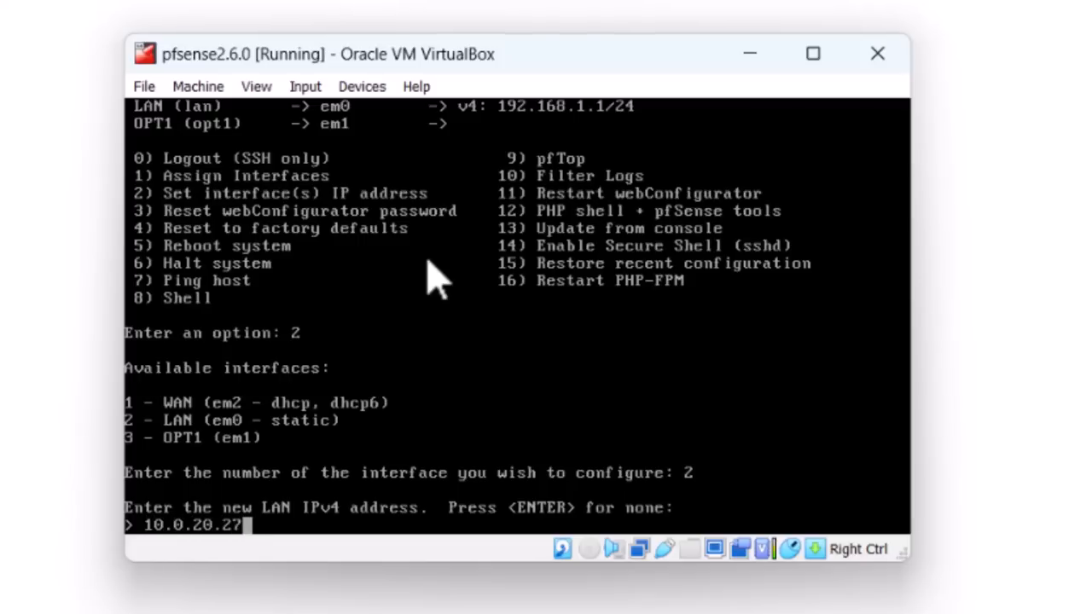
key(Return)
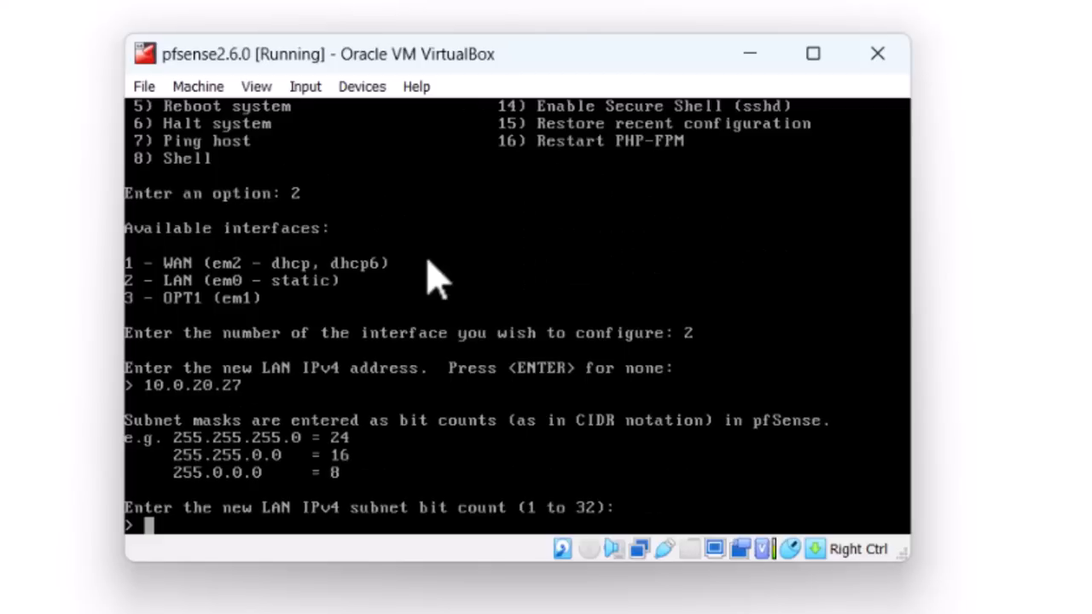
text(24)
key(Return)
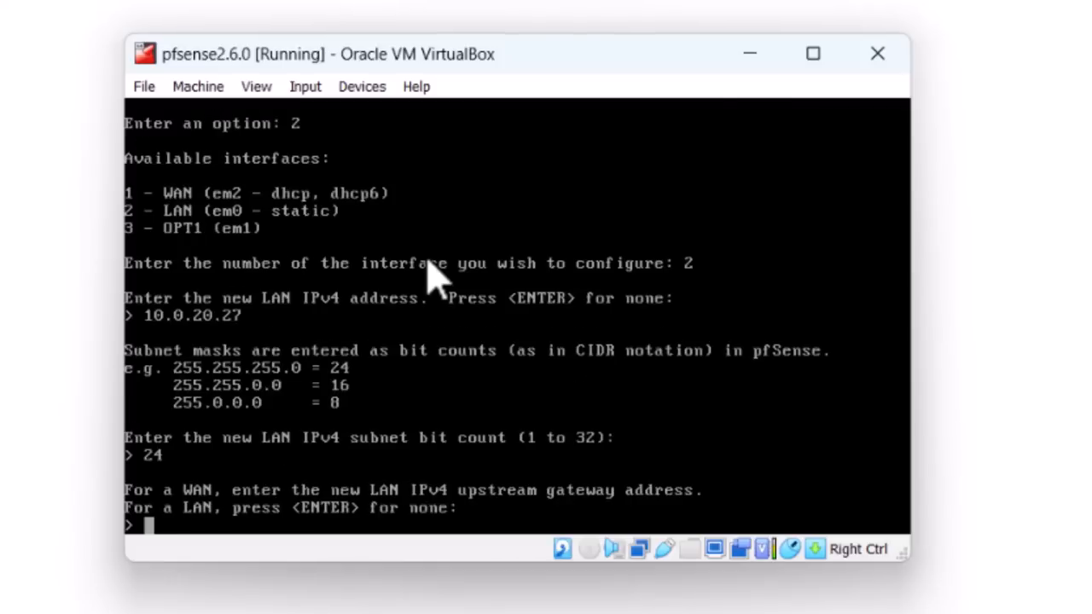
- Skip gateway and IPv6, disable LAN DHCP, and revert the webConfigurator to HTTP
key(Return)
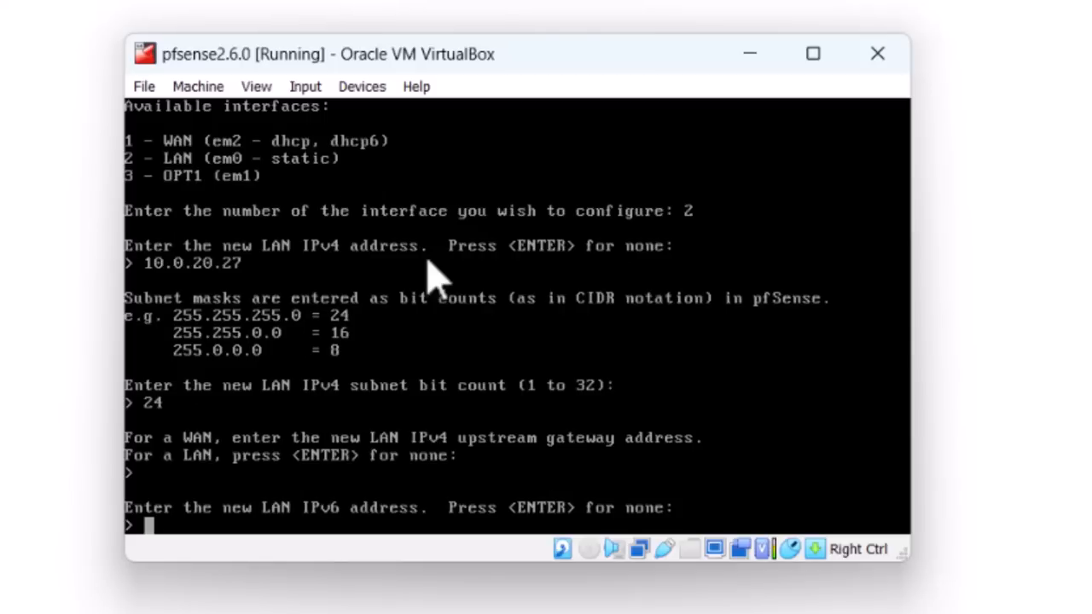
key(Return)
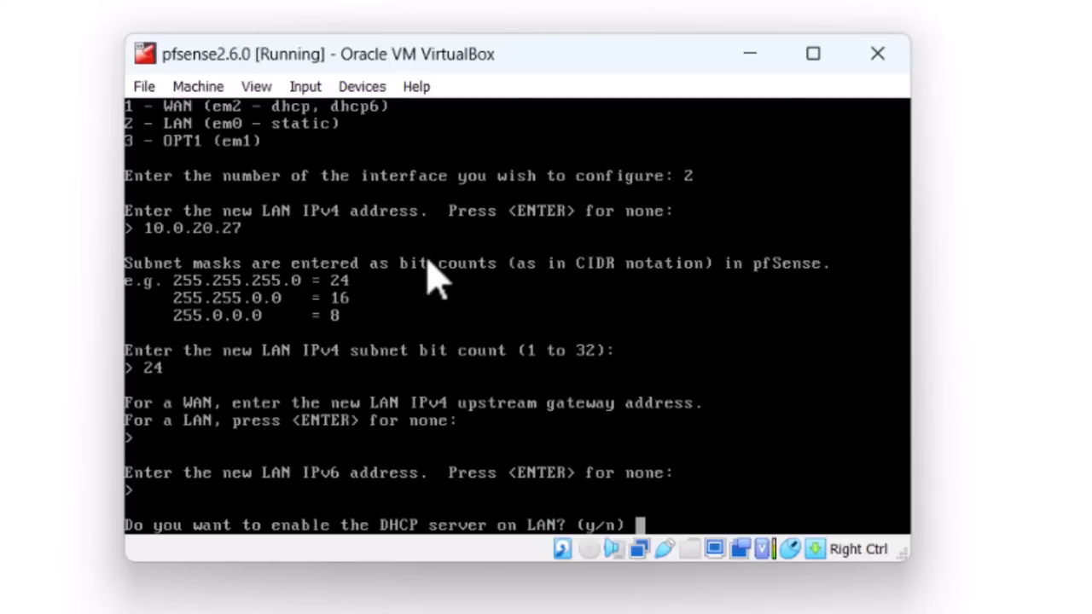
text(n)
key(Return)
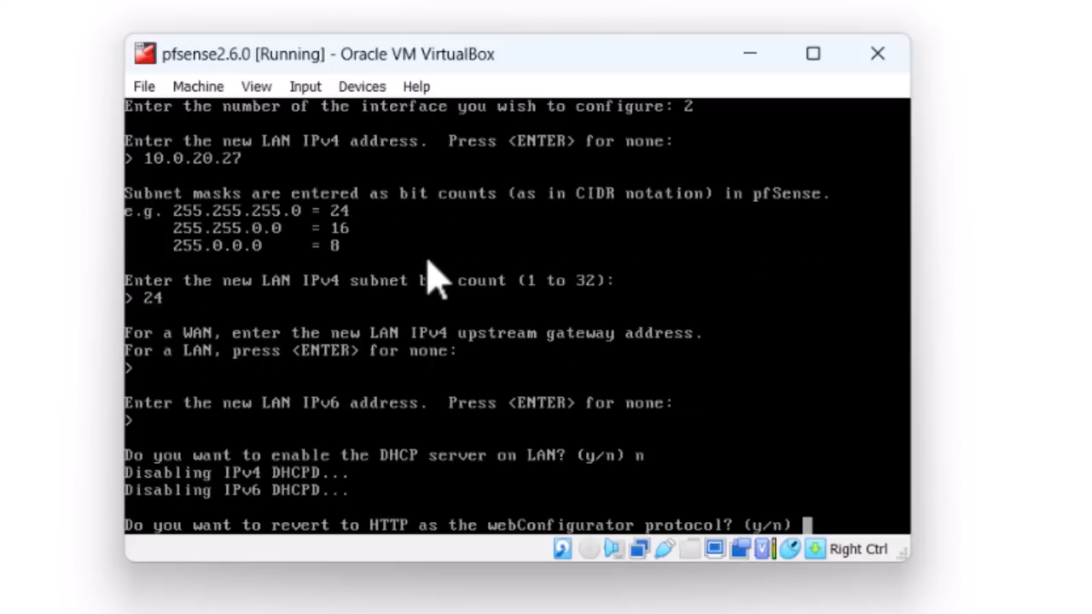
text(y)
key(Return)
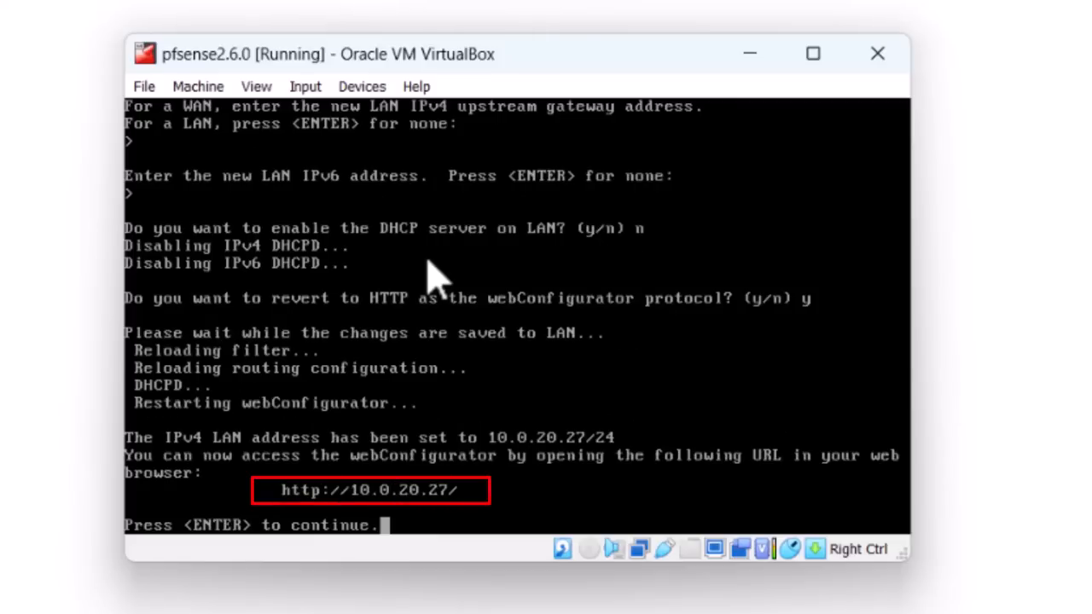
key(Return)
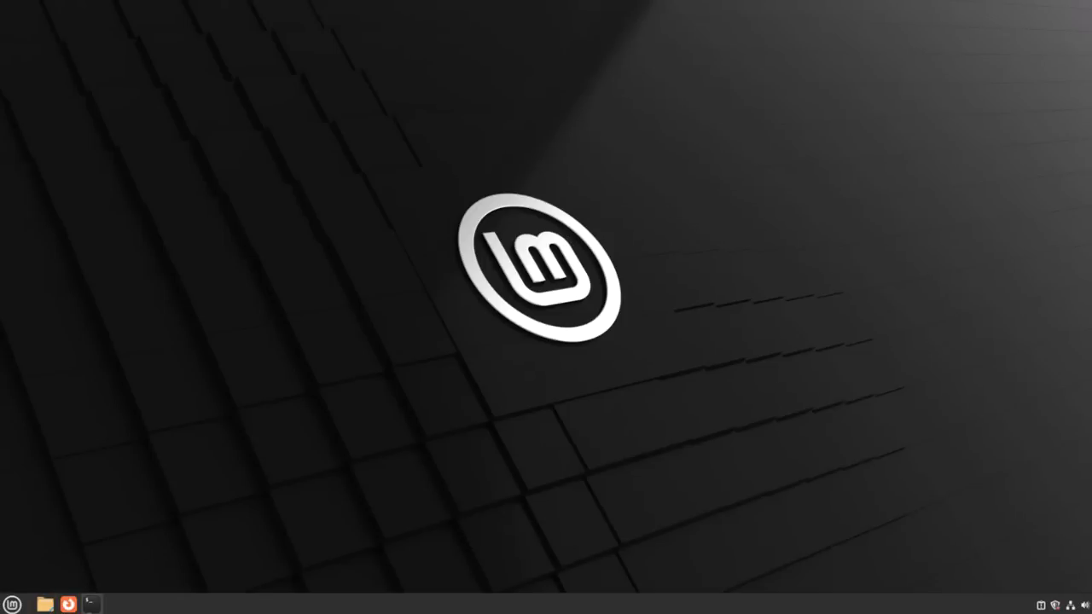
- Run ping 10.0.20.27 in a new Mint terminal, then launch Firefox
click(90, 604)
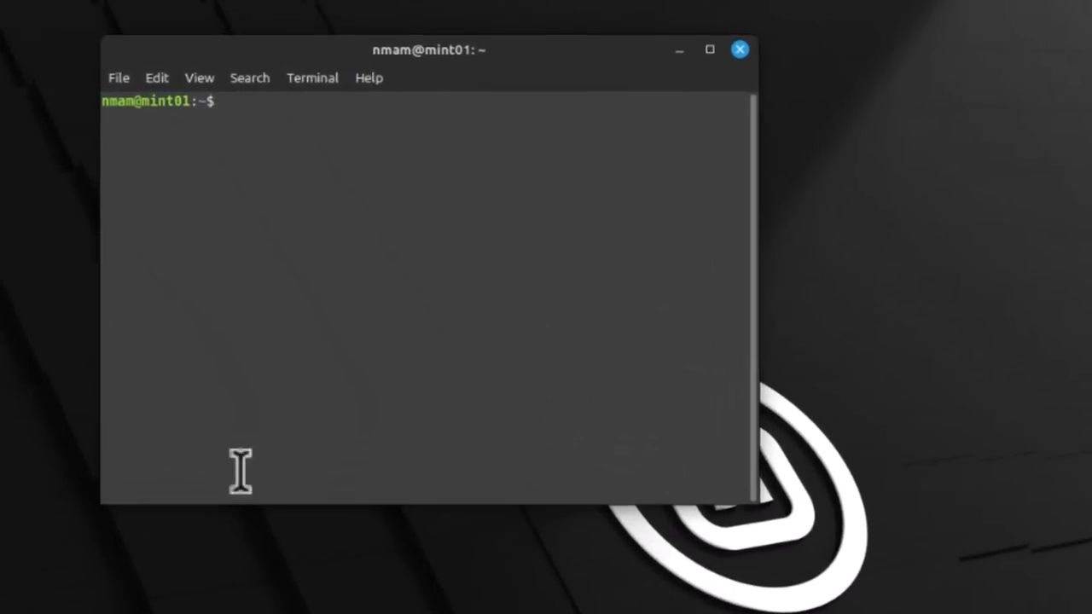
text(ping 10.0.20.27)
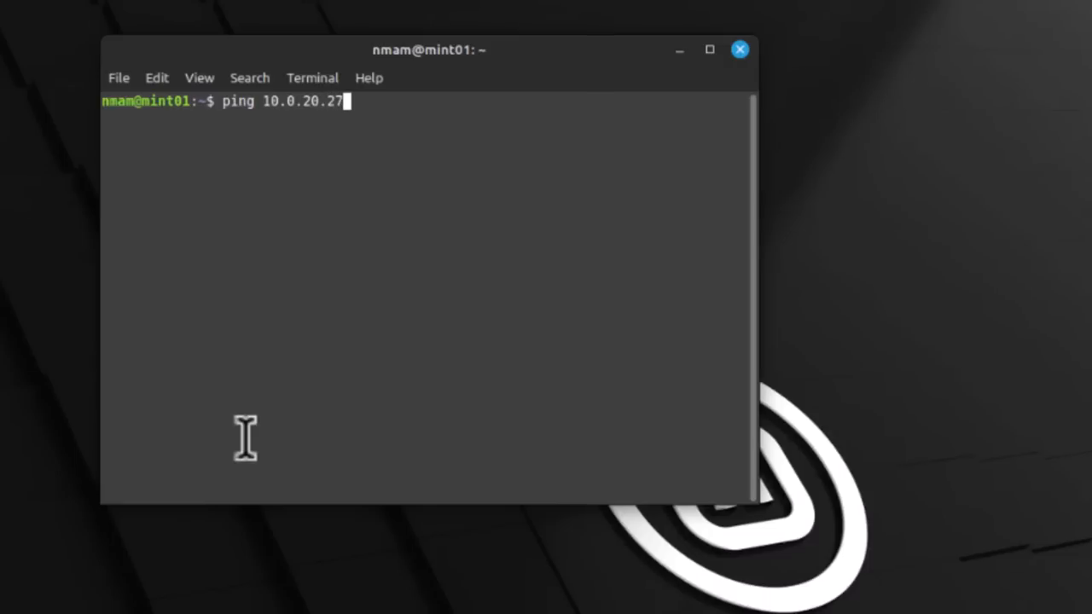
key(Return)
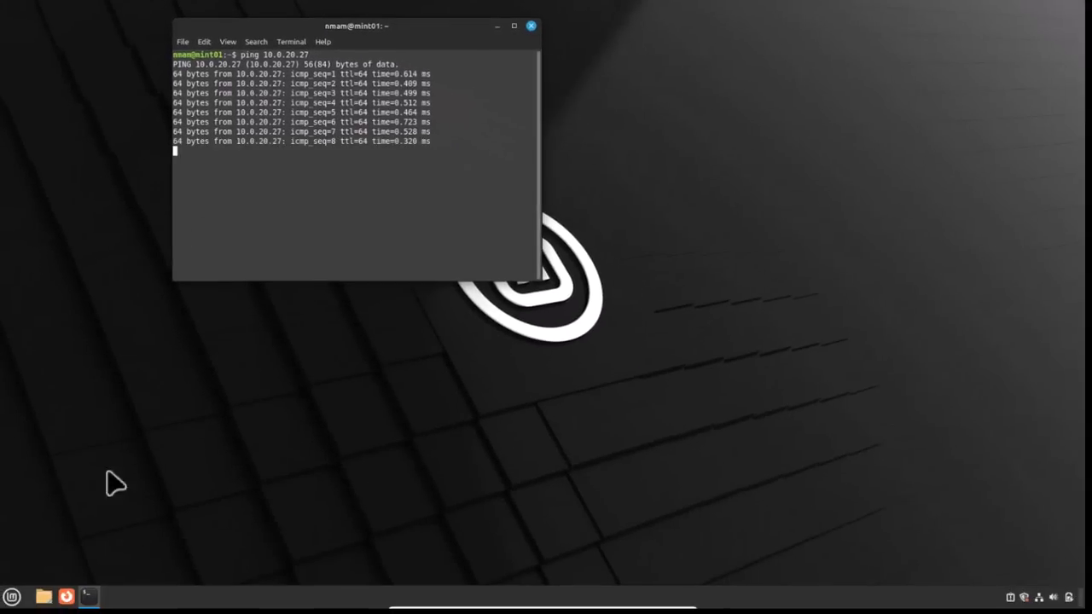
click(70, 596)
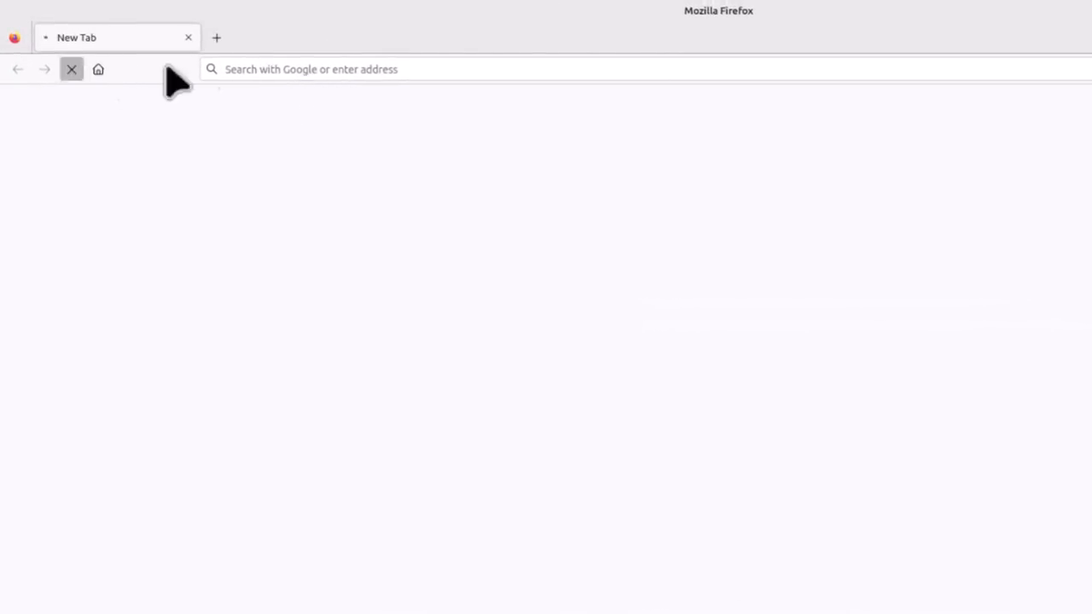
click(302, 69)
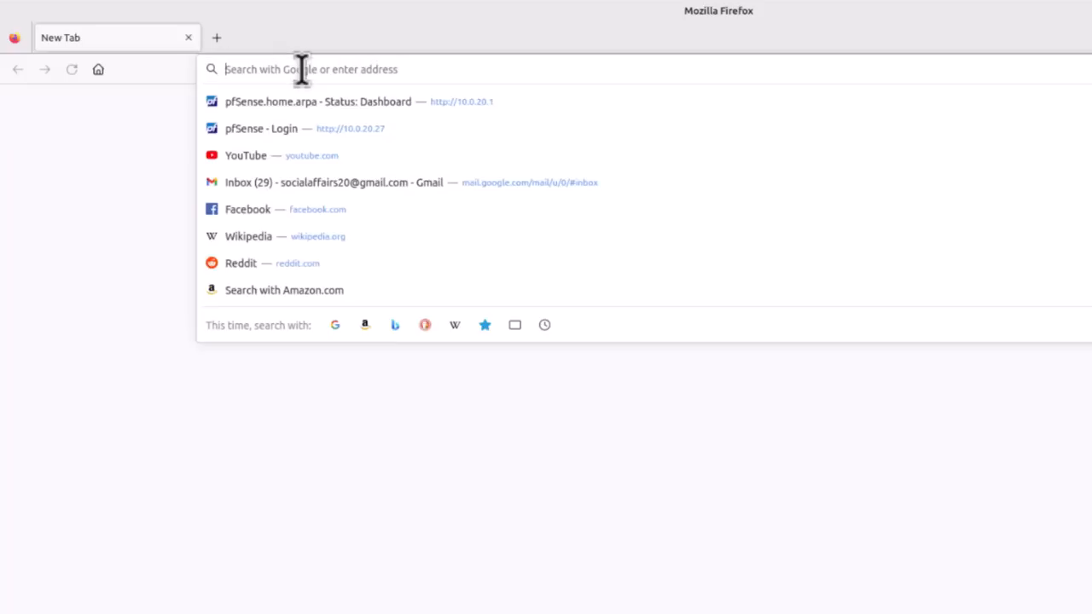
text(ht)
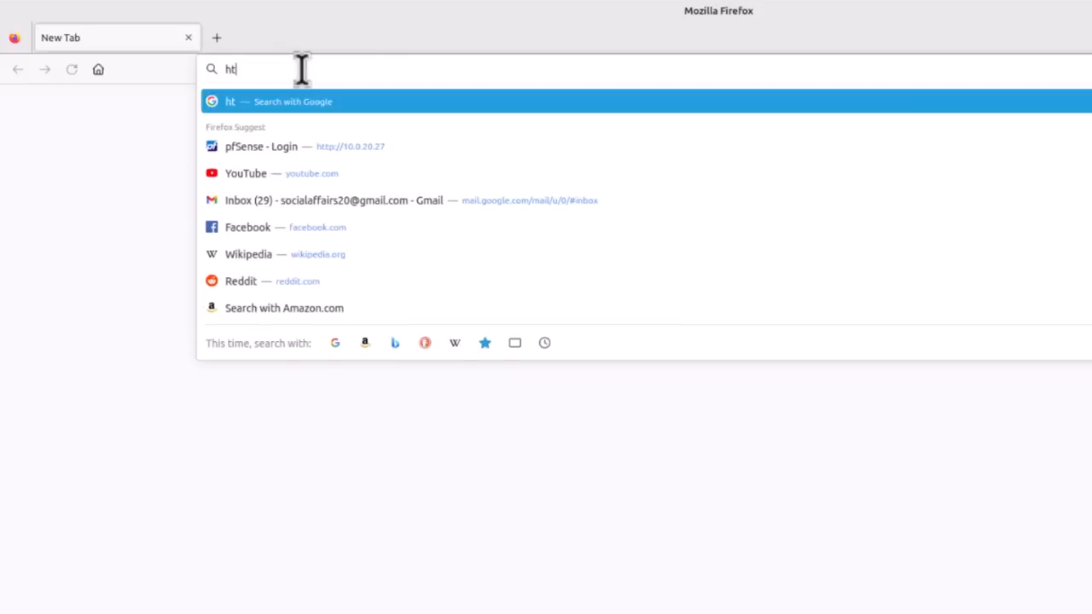
text(tp://1)
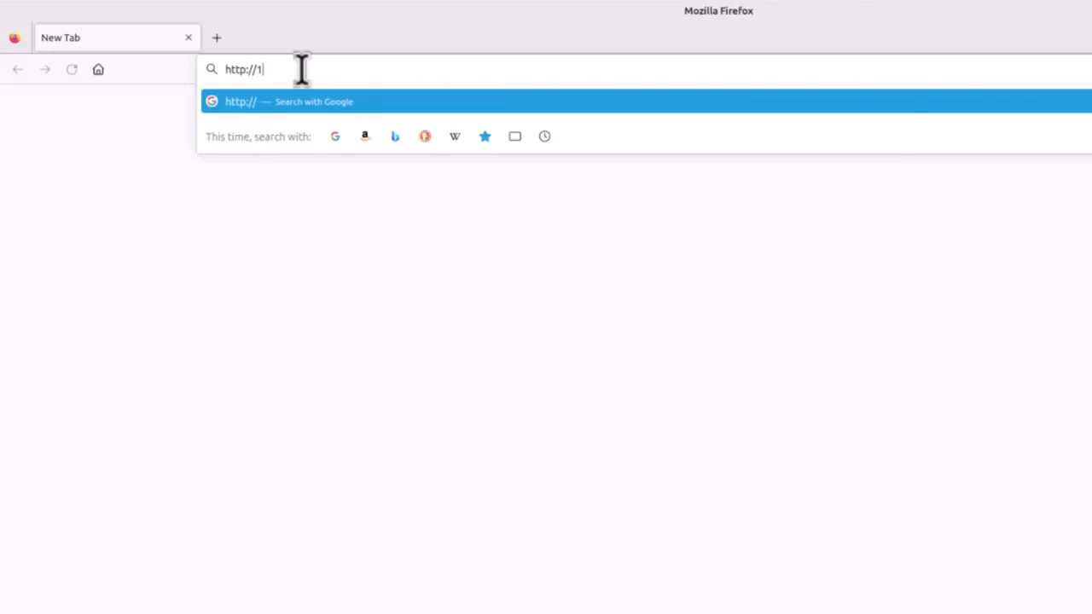
text(0.0.20.27/)
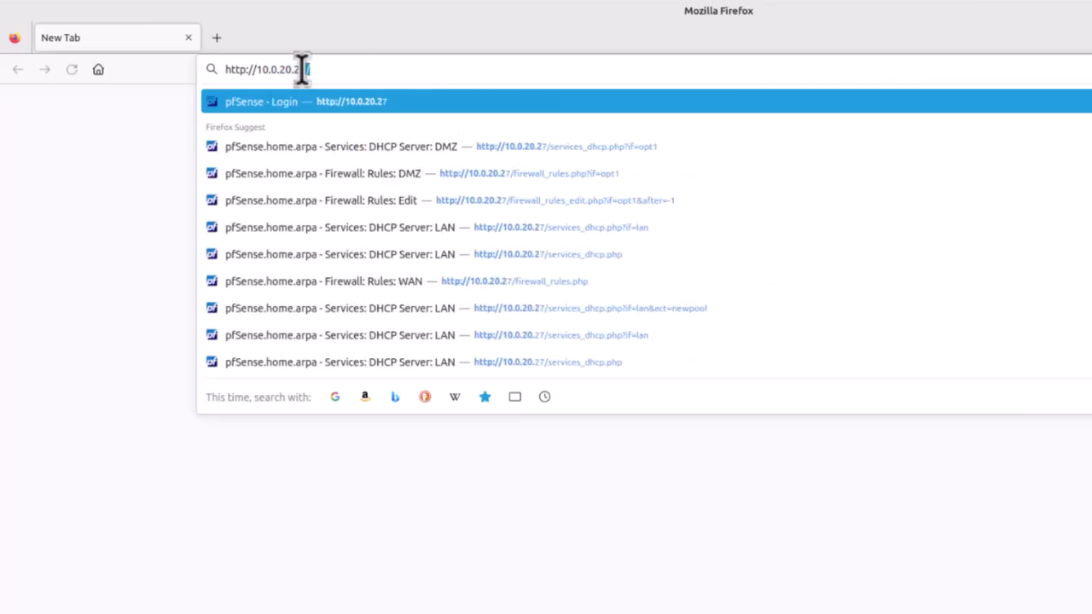
key(Return)
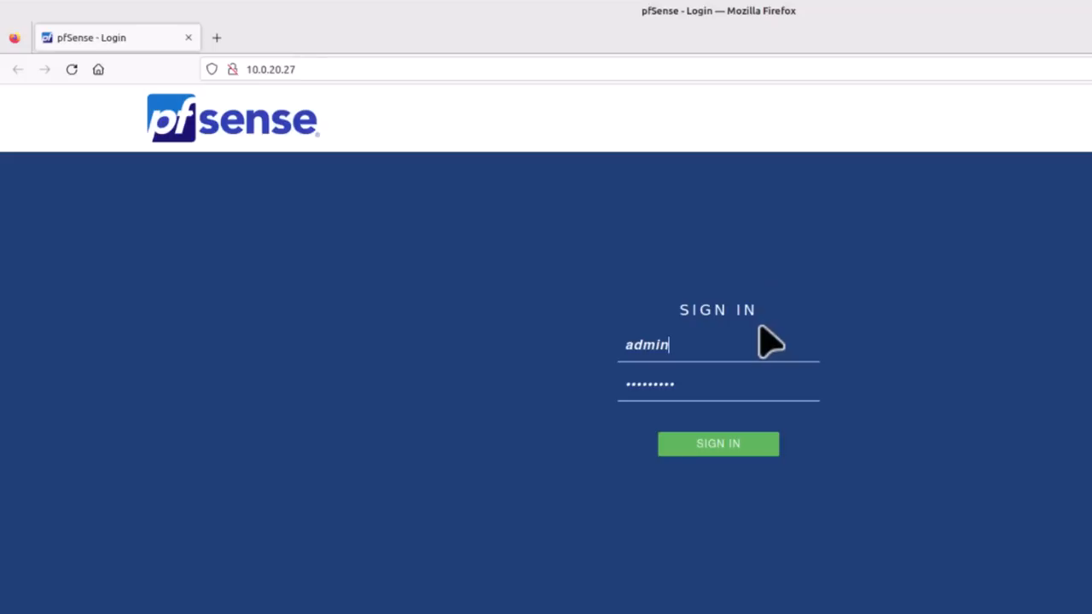
key(Tab)
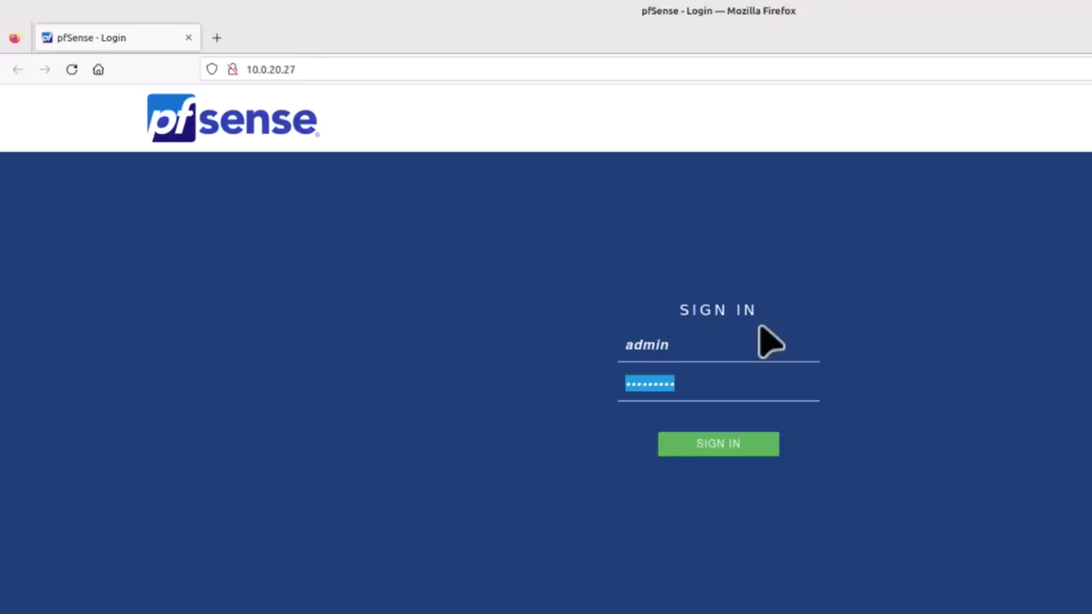
text(pfsense)
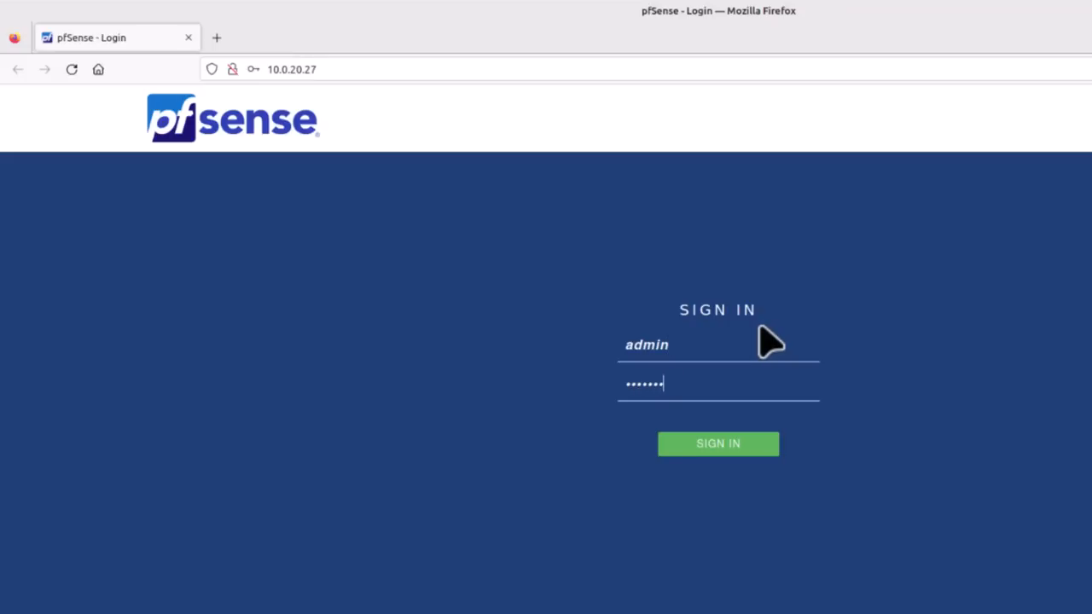
key(Return)
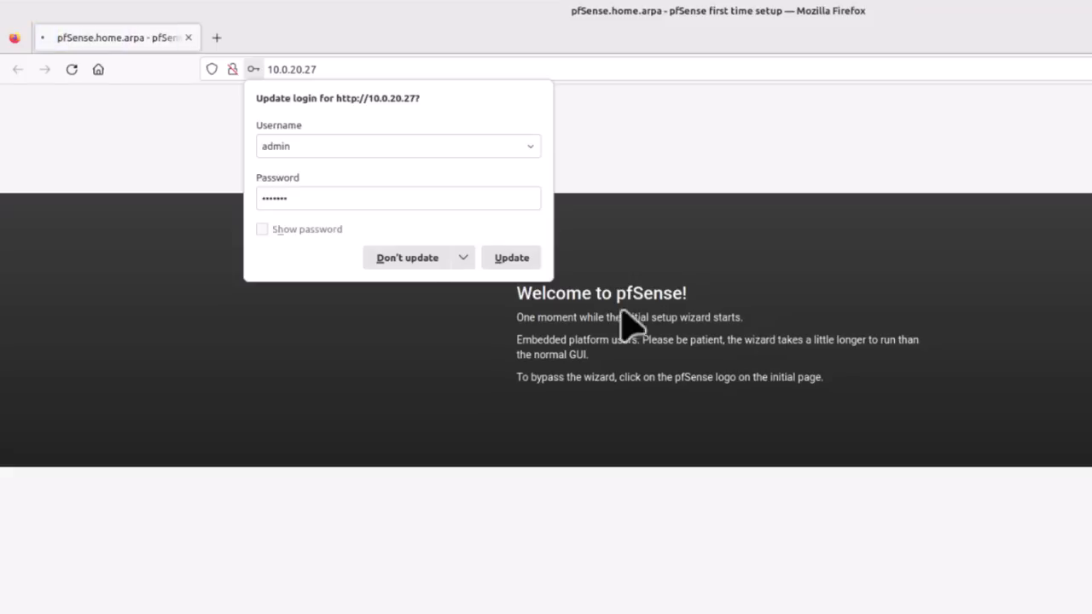
- Step through the wizard keeping default general, time, WAN and LAN 10.0.20.27/24 settings
click(408, 258)
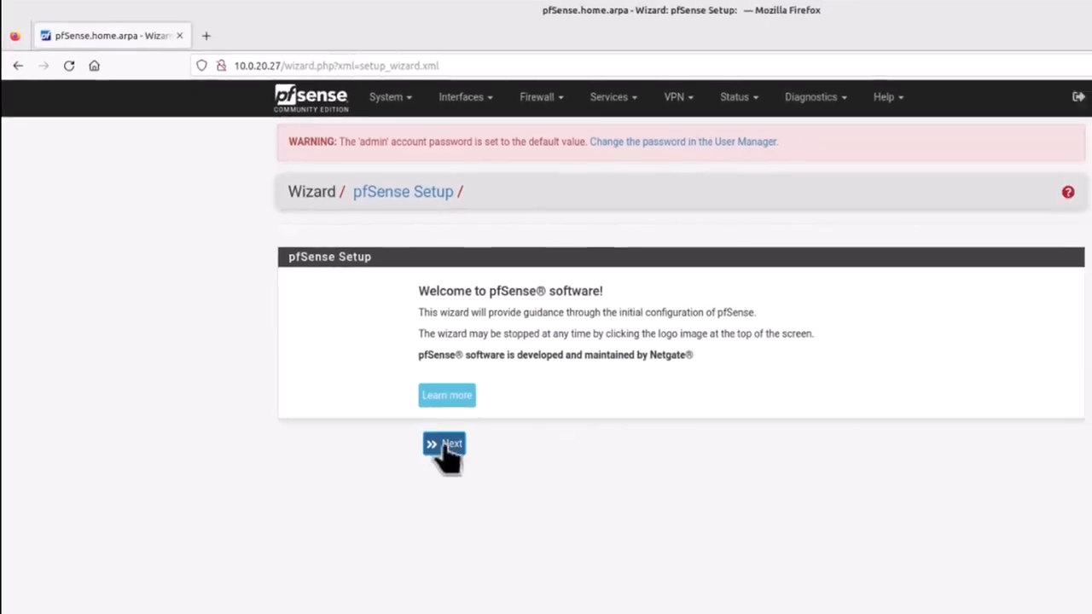
click(444, 446)
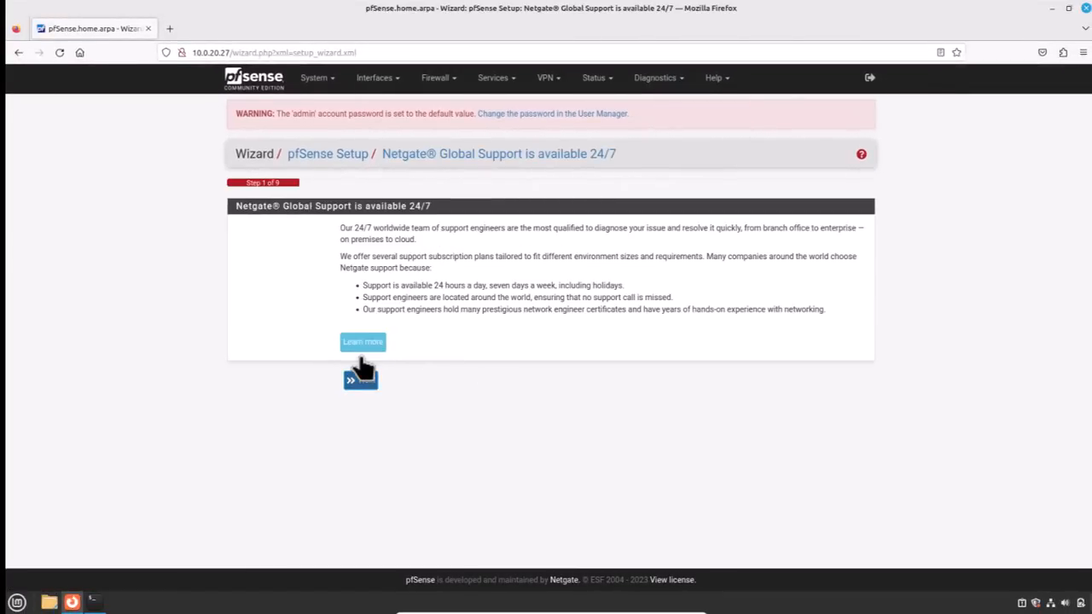
click(360, 382)
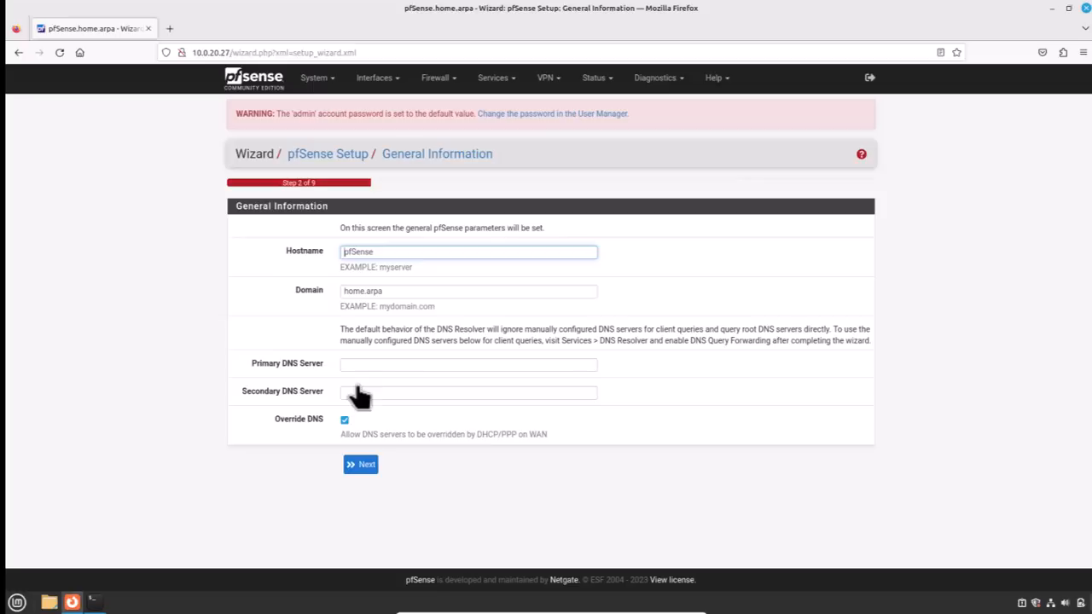
click(360, 464)
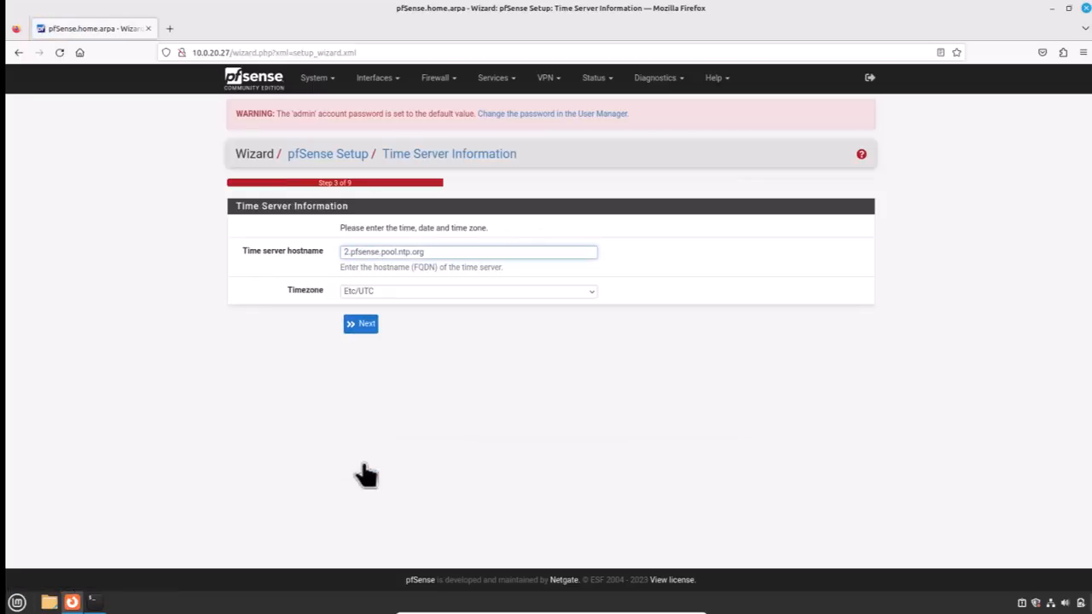
click(363, 326)
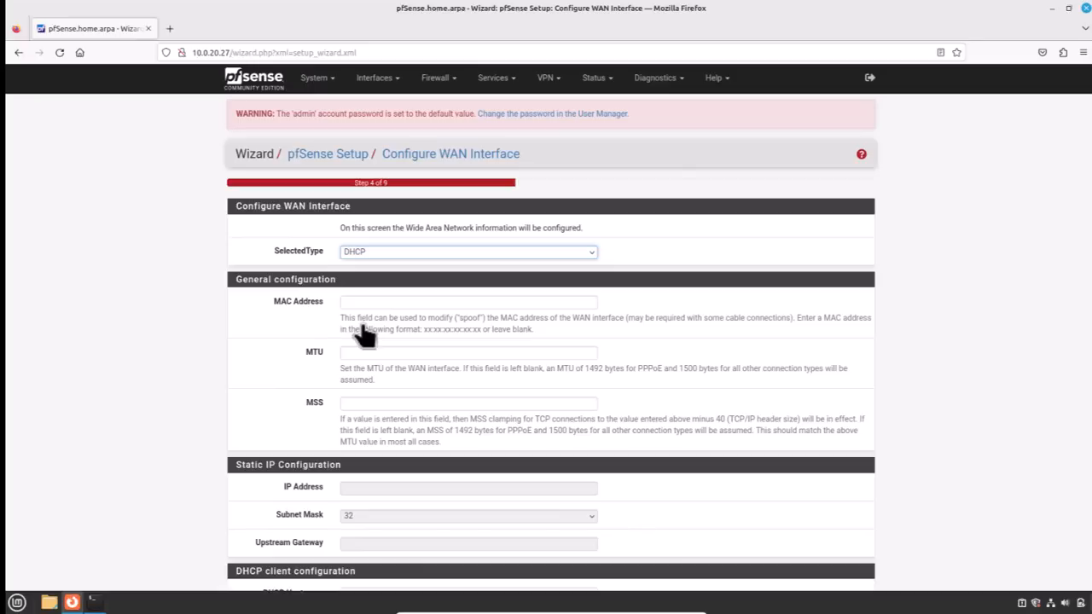
scroll(367, 358, down, 10)
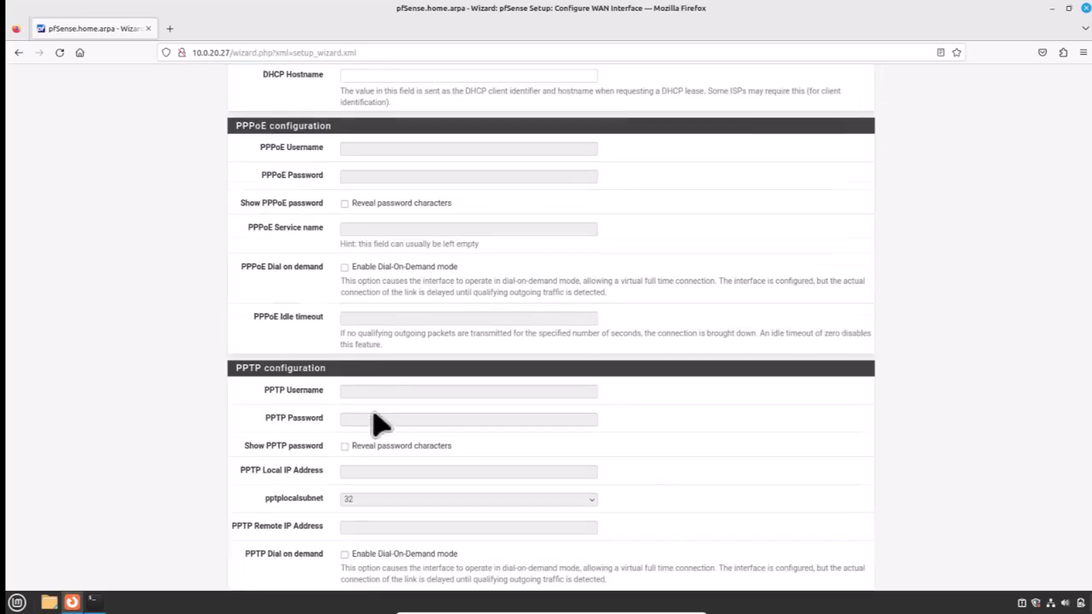
click(365, 533)
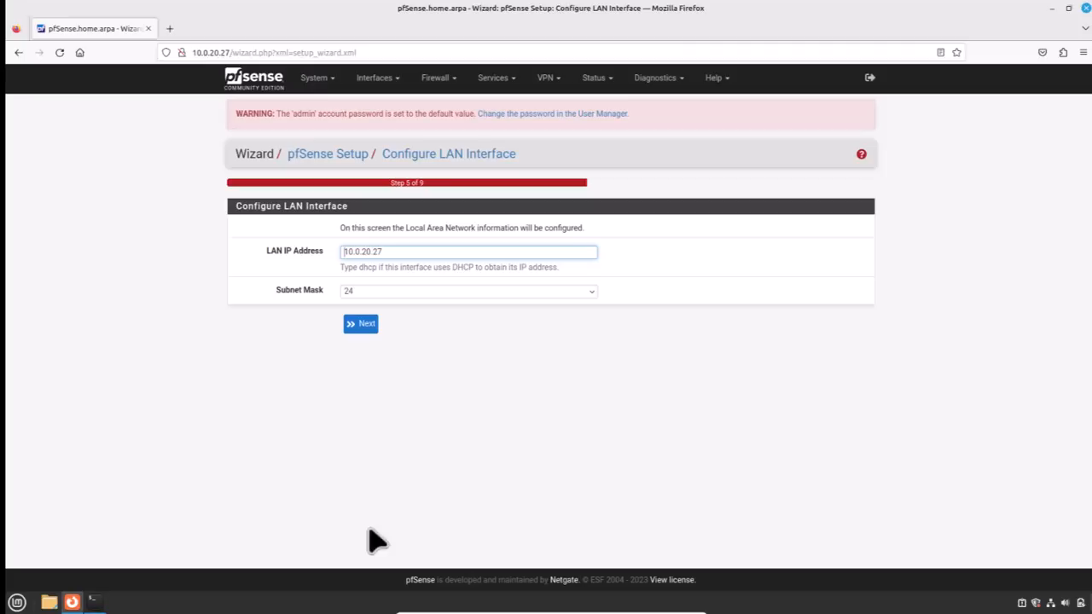
click(360, 325)
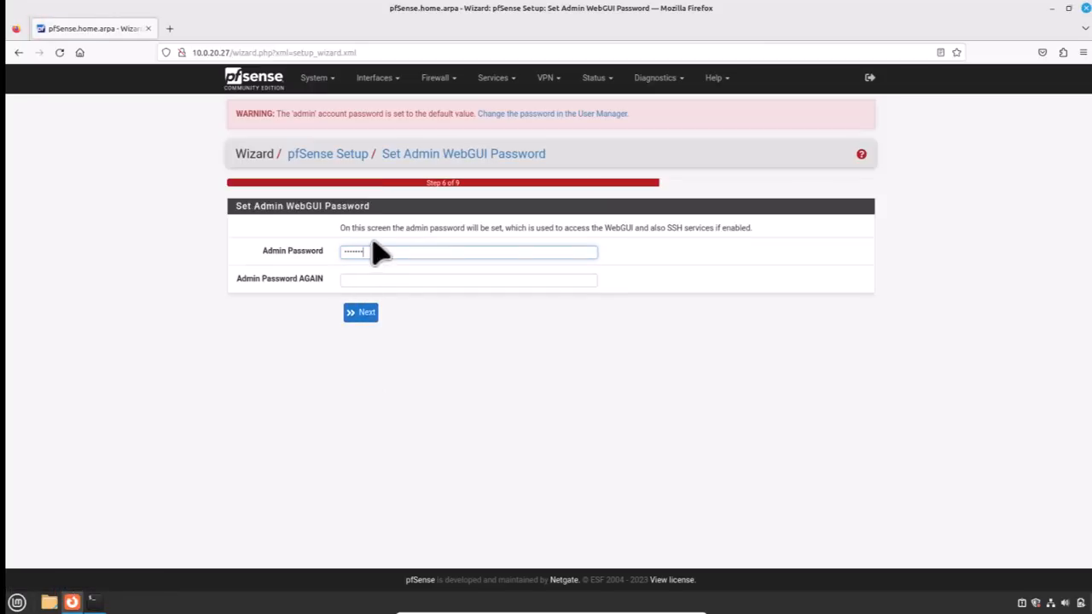
- Set a new admin password, reload the configuration, and finish the wizard
click(272, 247)
text(•••)
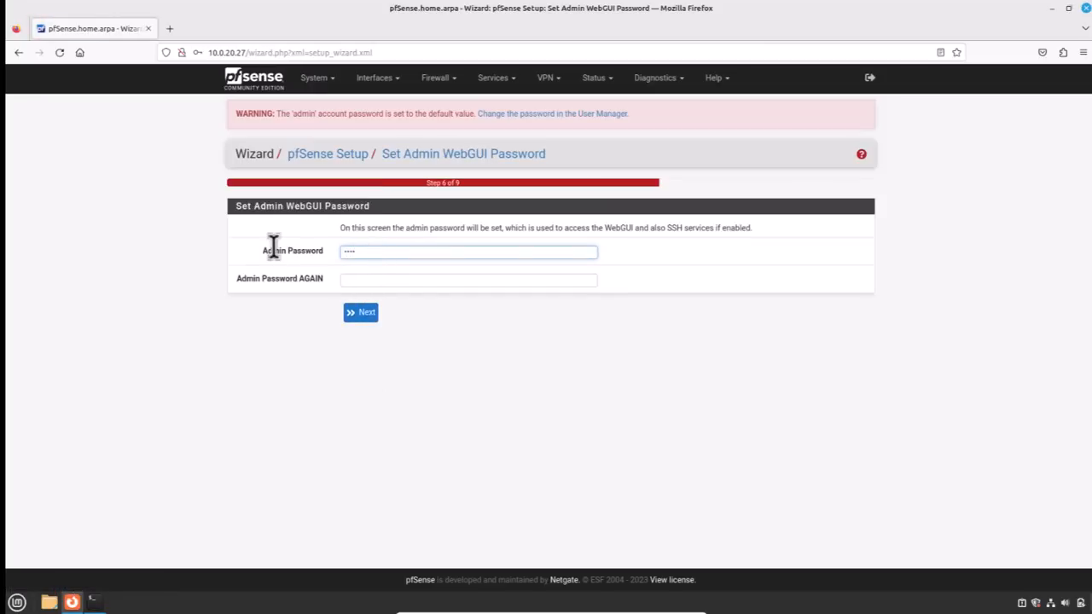
text(•••••••••••••)
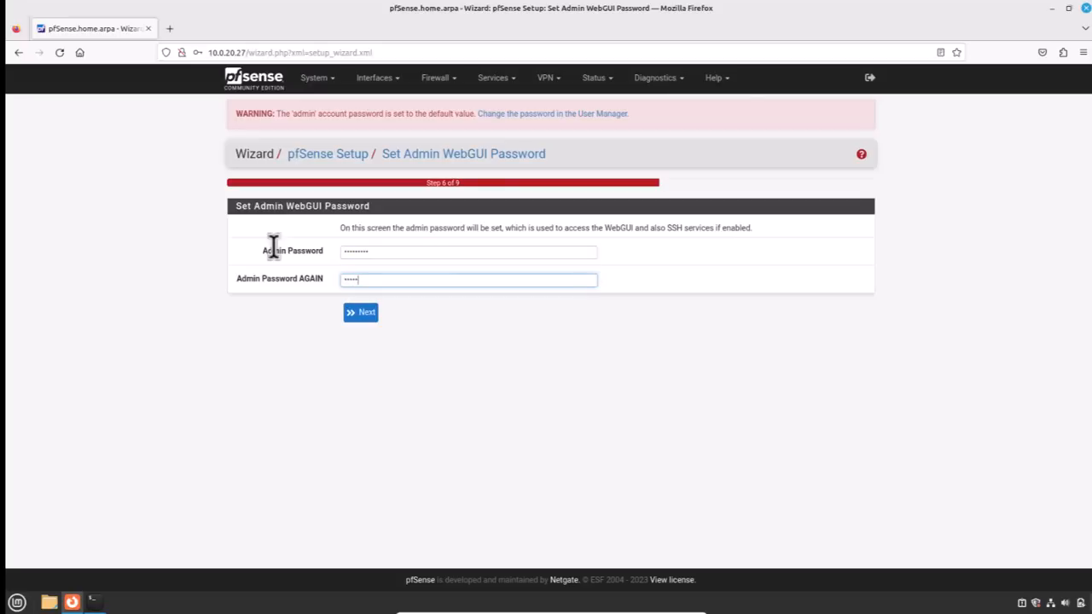
click(360, 314)
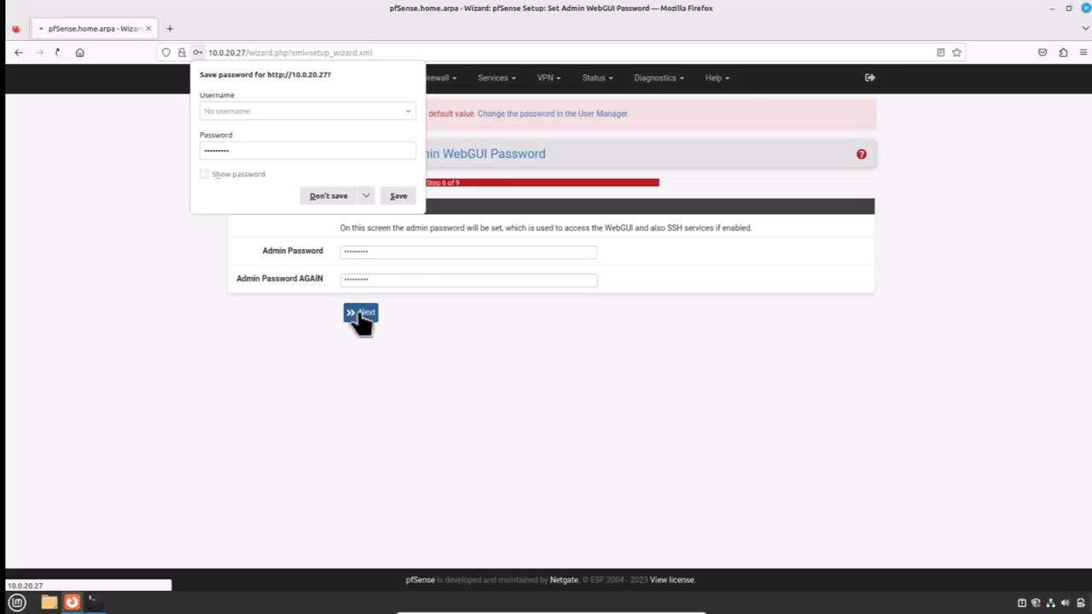
click(328, 196)
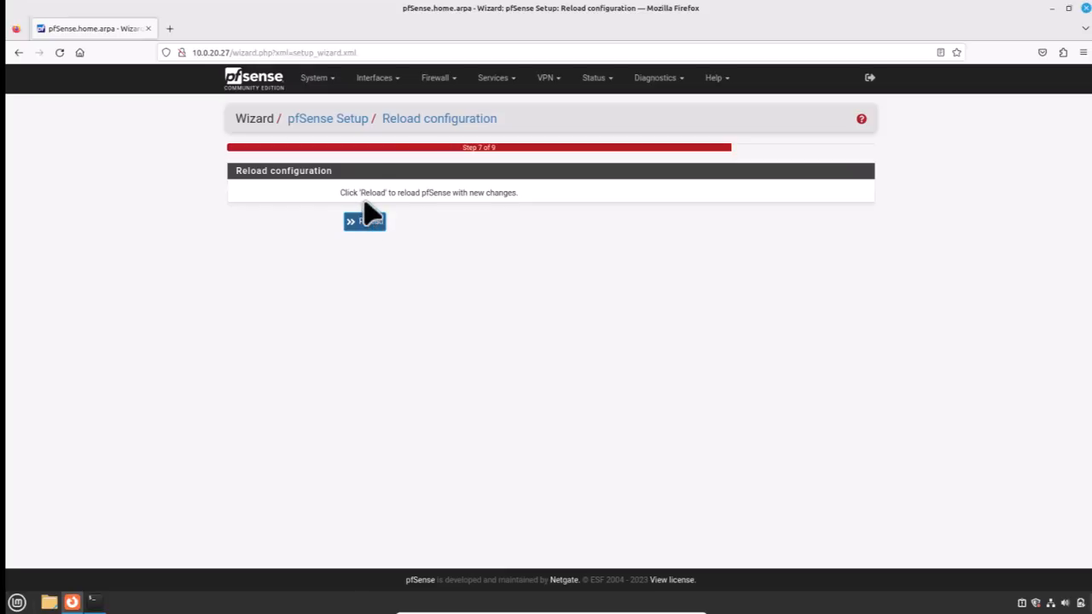
click(358, 224)
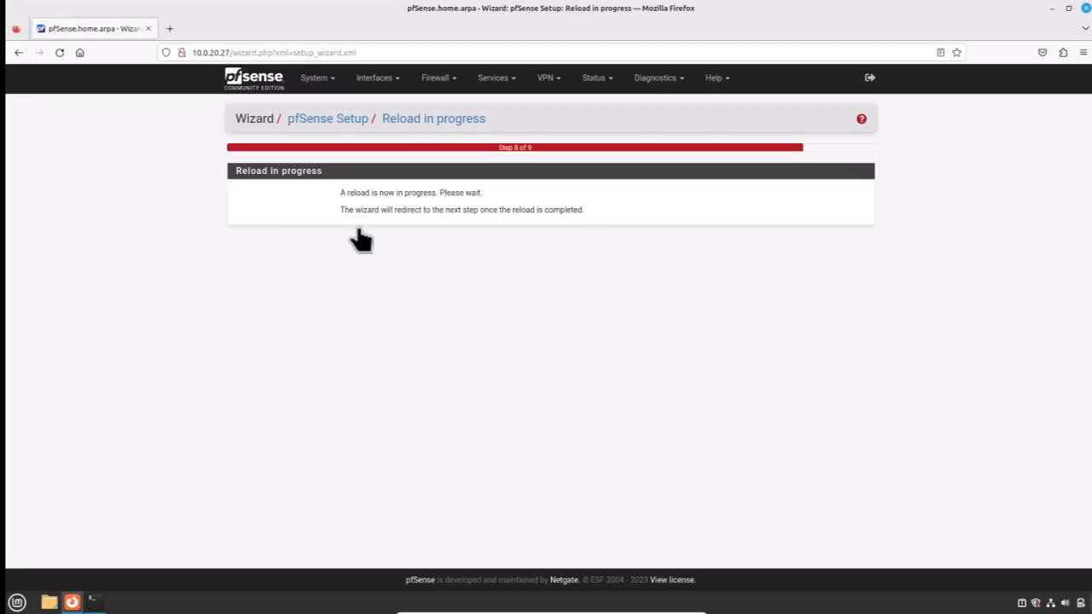
click(351, 486)
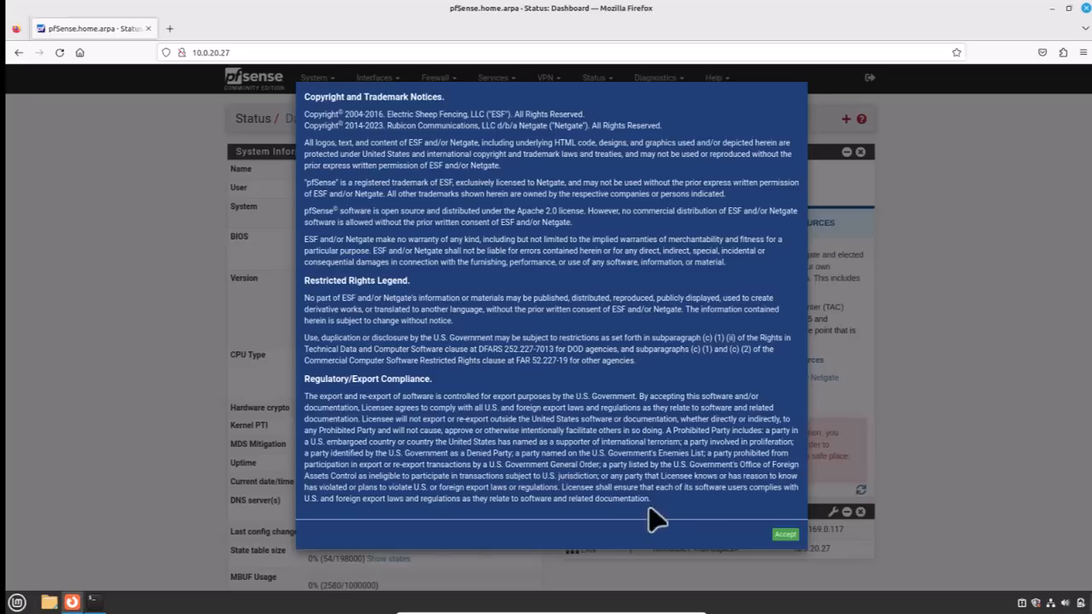
- Accept the copyright notice and close the survey dialog
click(778, 535)
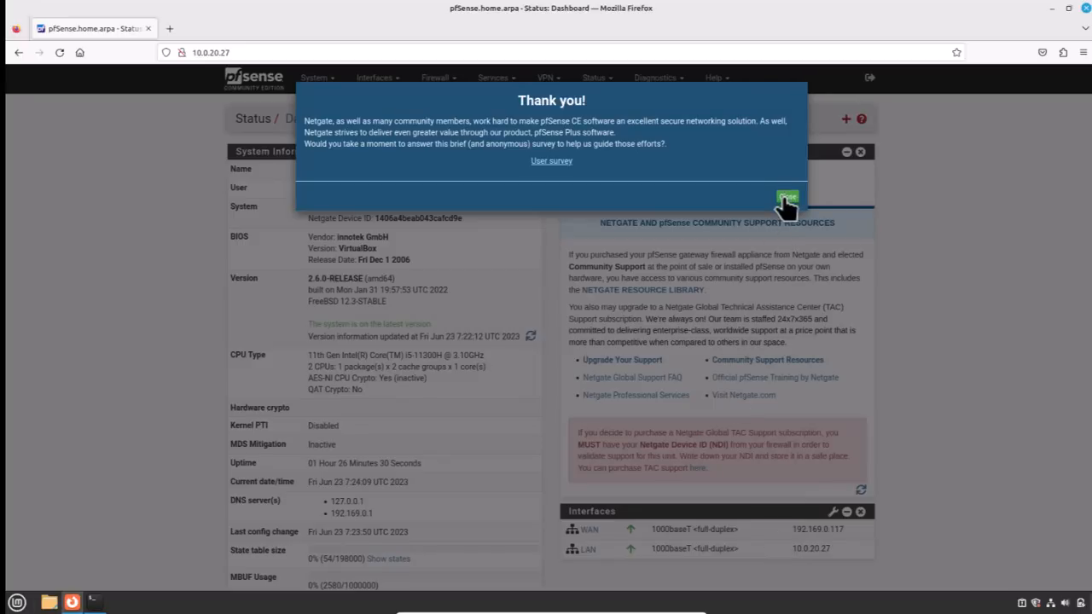
click(786, 197)
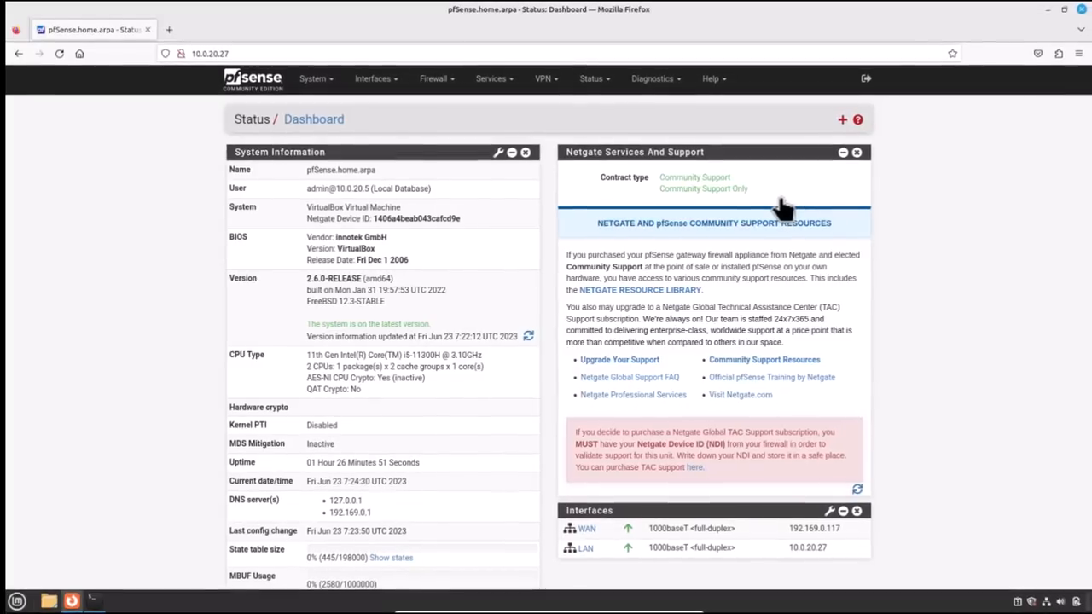
- Enable OPT1, describe it as DMZ, and set its IPv4 type to Static
click(374, 79)
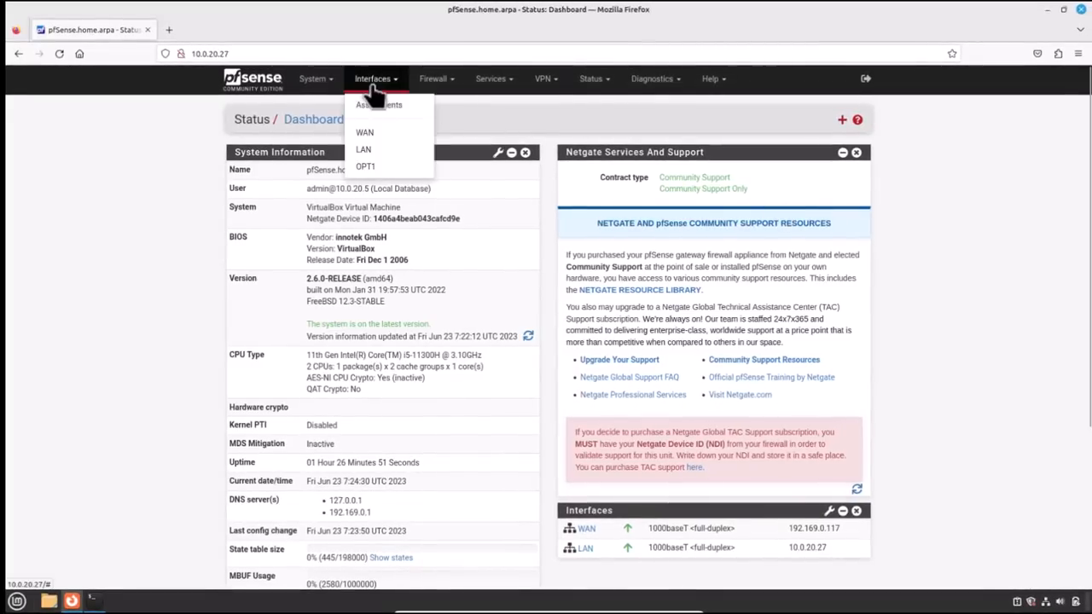
click(375, 165)
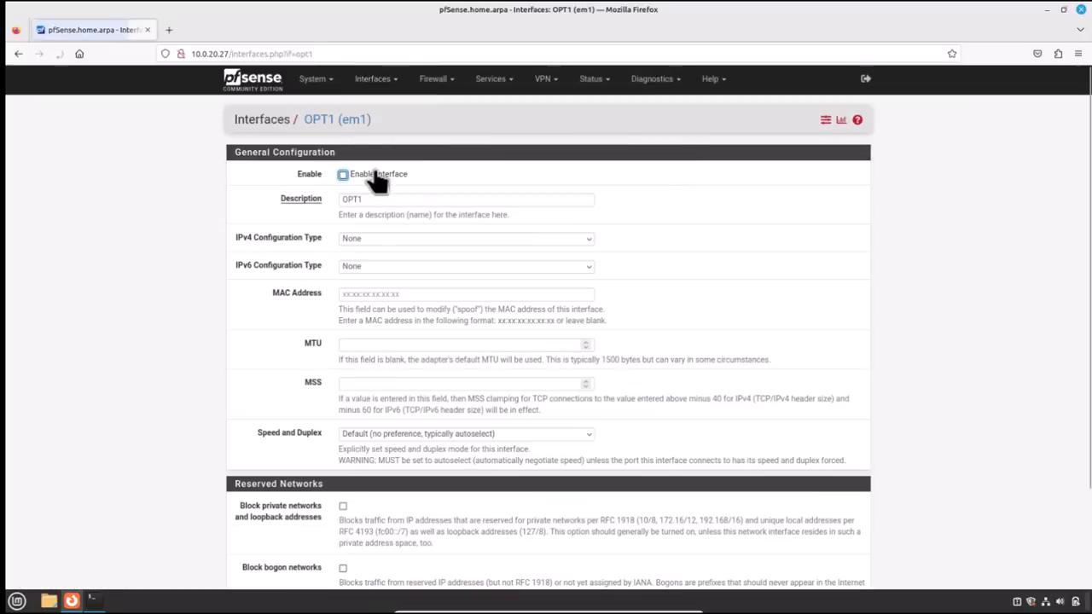
click(359, 174)
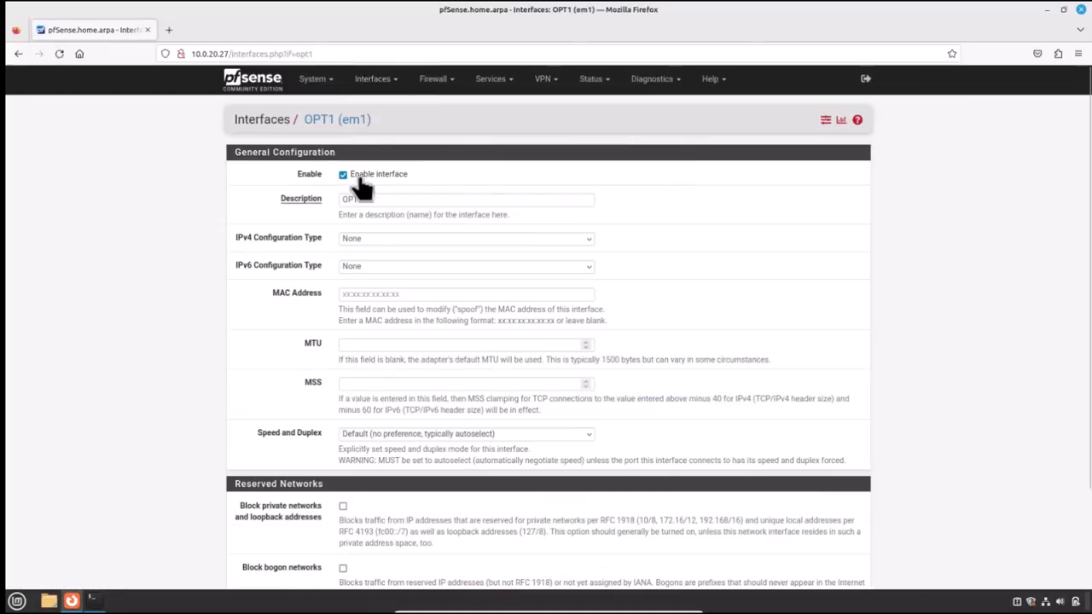
click(289, 203)
text(DMZ)
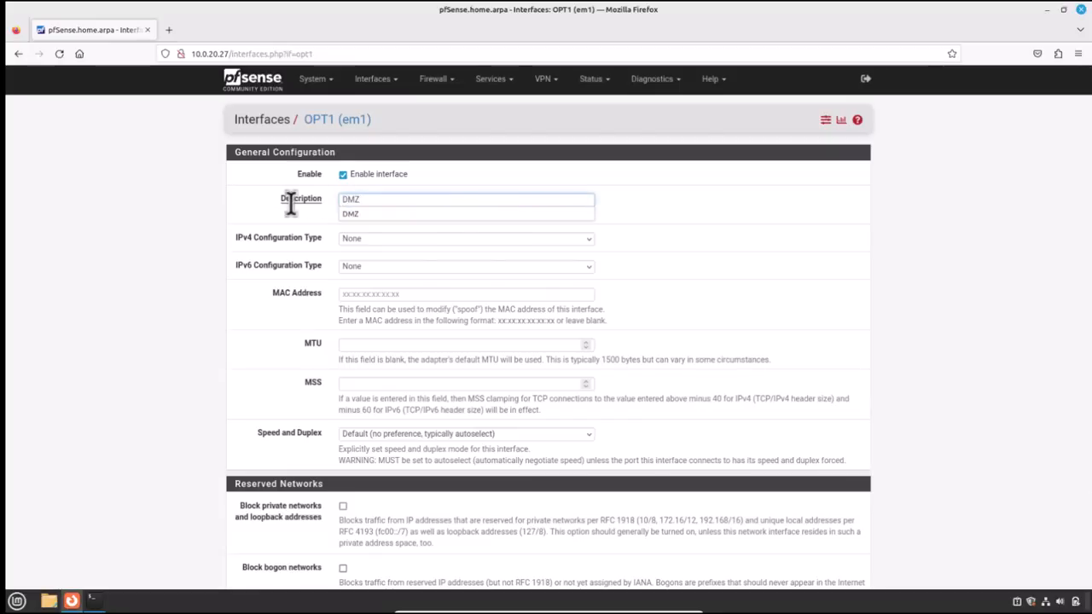
key(Tab)
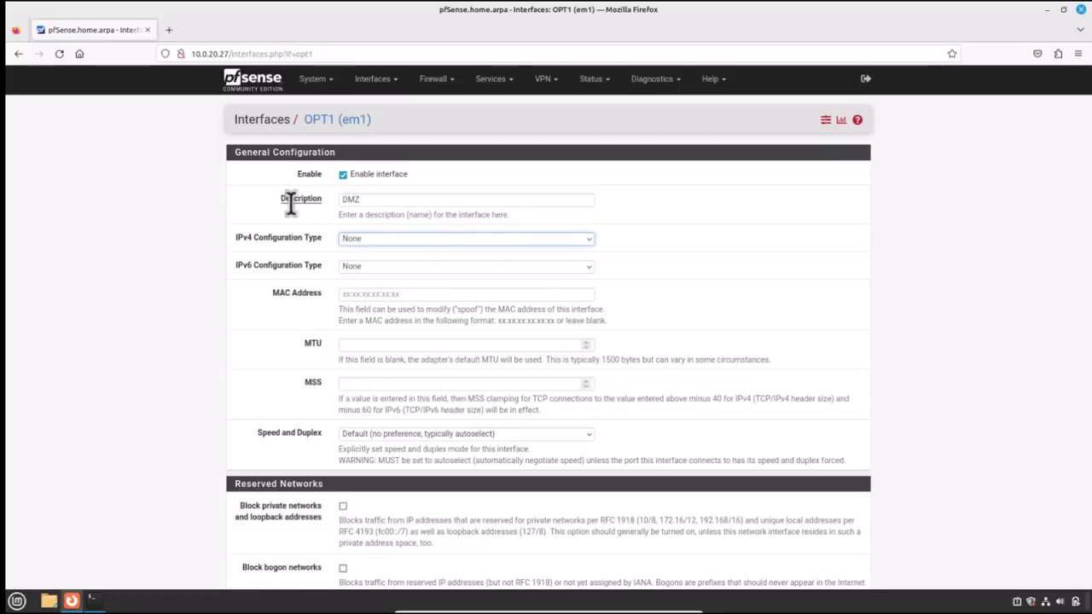
click(372, 239)
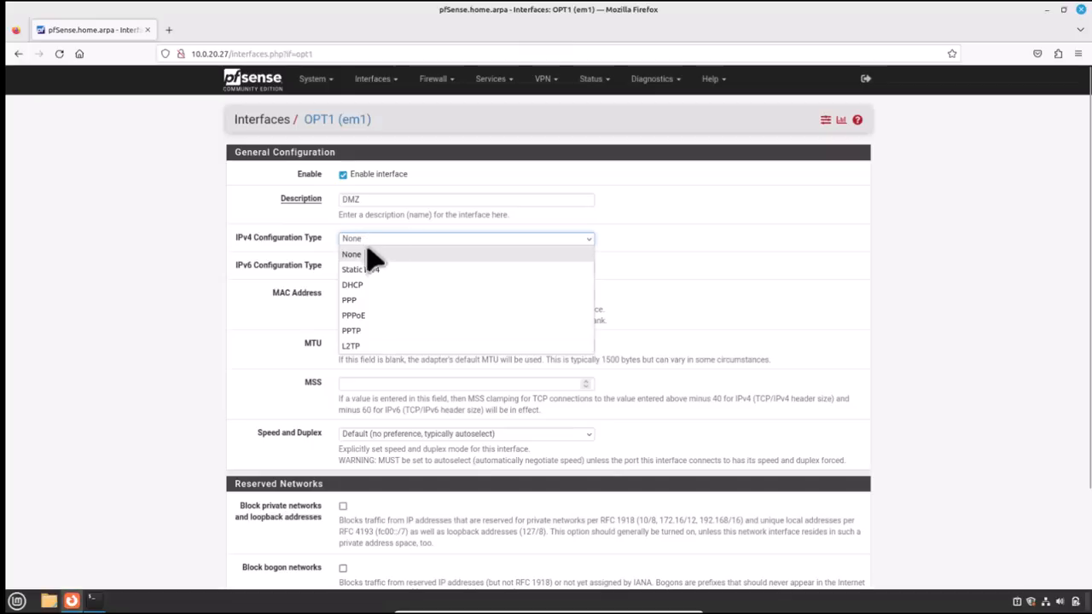
click(369, 269)
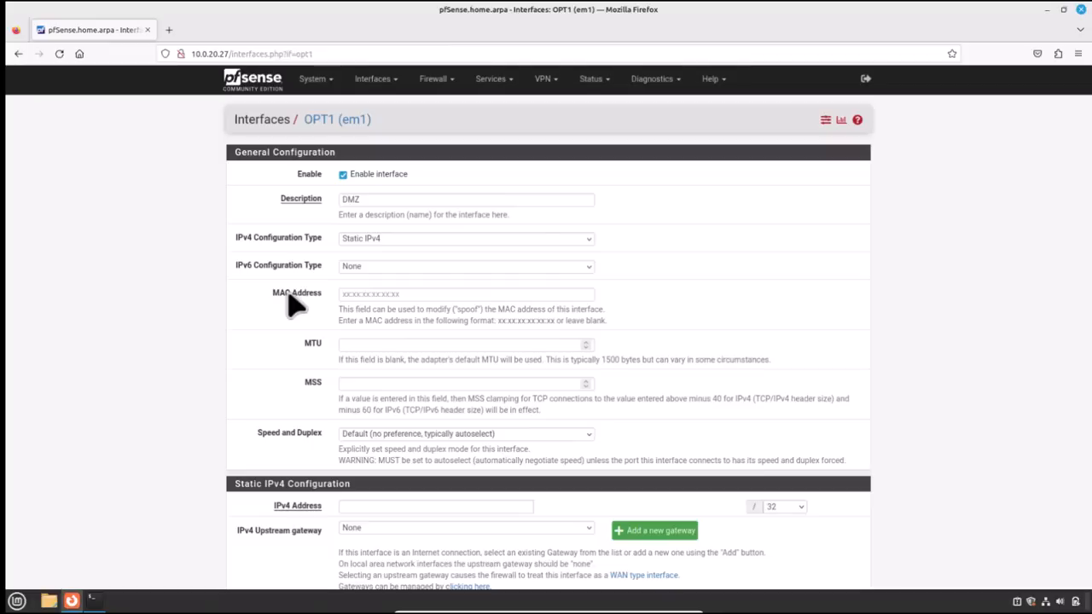
- Give DMZ the address 10.0.30.27/24, then save and apply the changes
scroll(317, 329, down, 5)
click(299, 266)
text(10.0.)
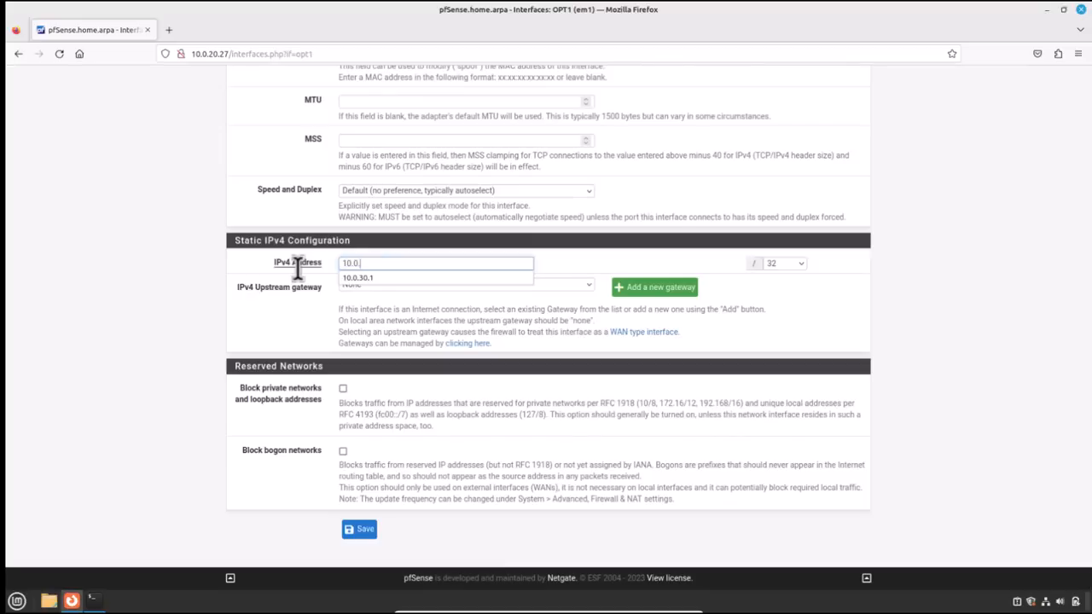
text(30.27)
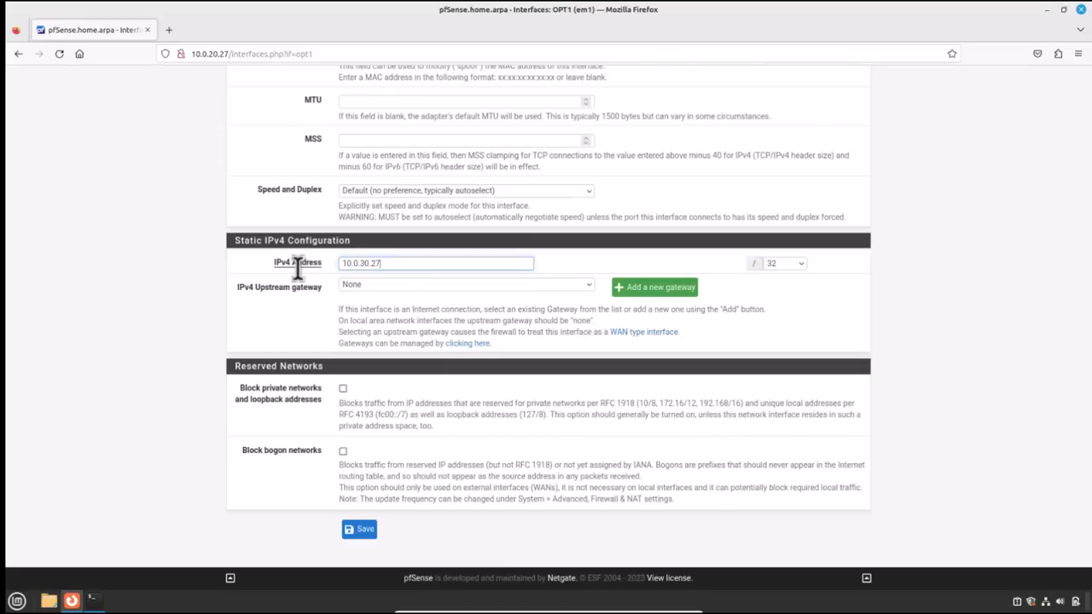
click(785, 266)
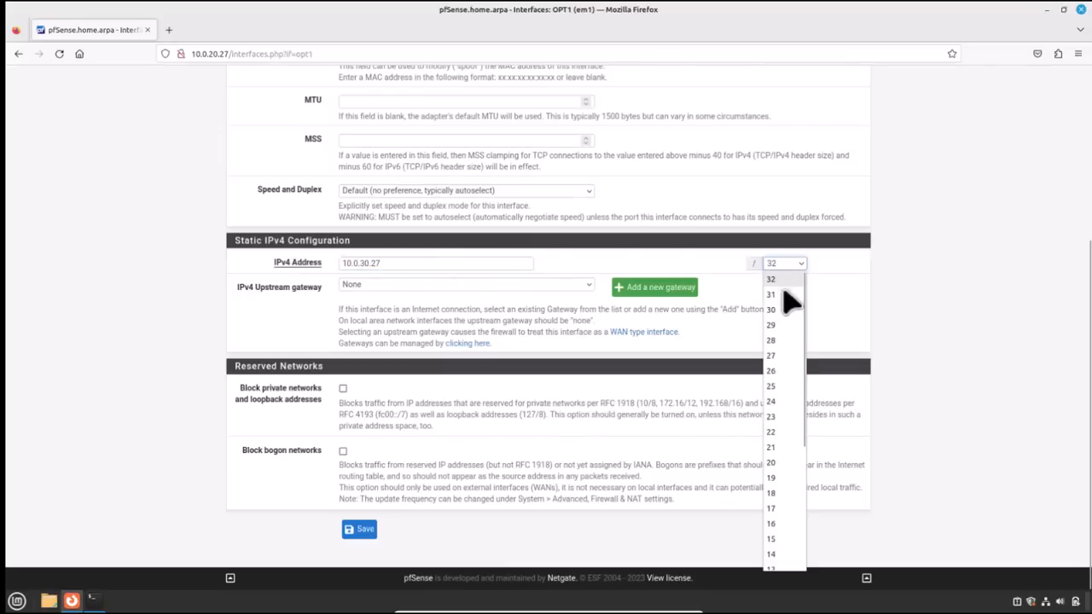
click(776, 401)
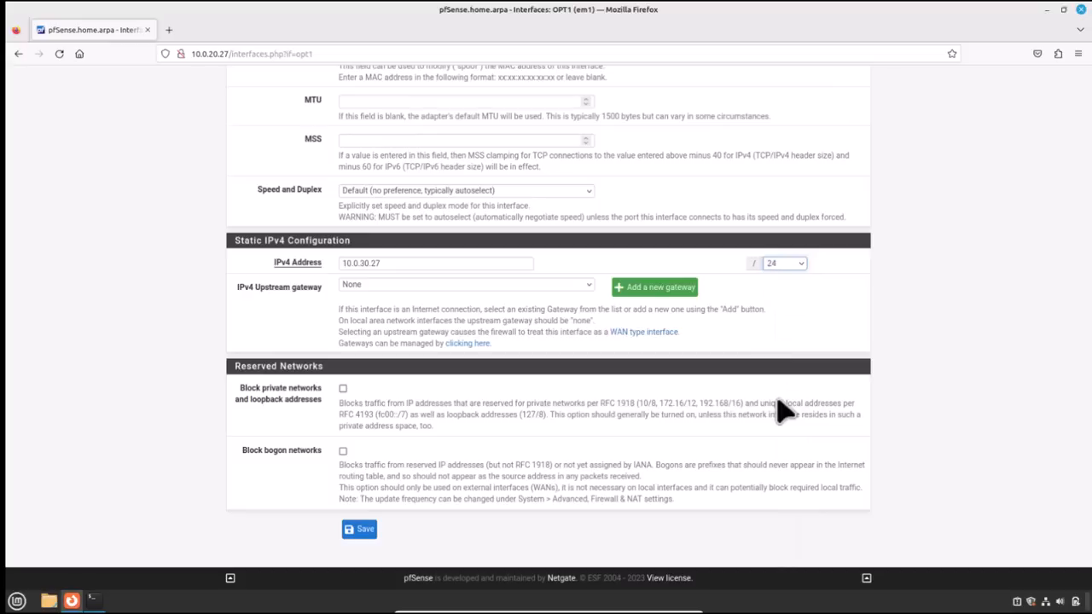
click(360, 529)
click(828, 166)
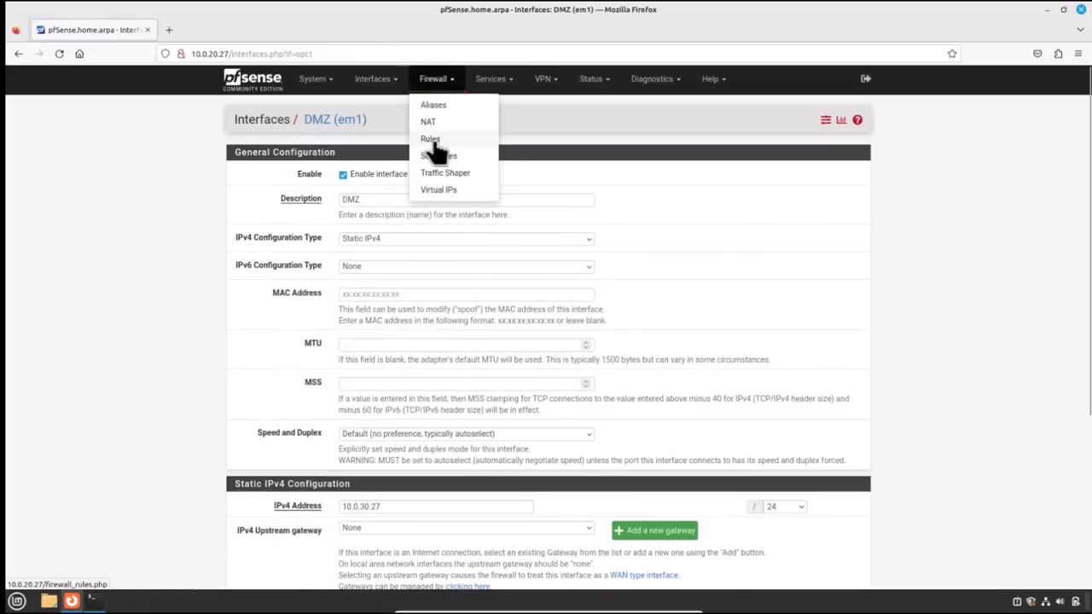
- Add and apply a DMZ pass rule for any protocol from DMZ net to any destination
click(432, 139)
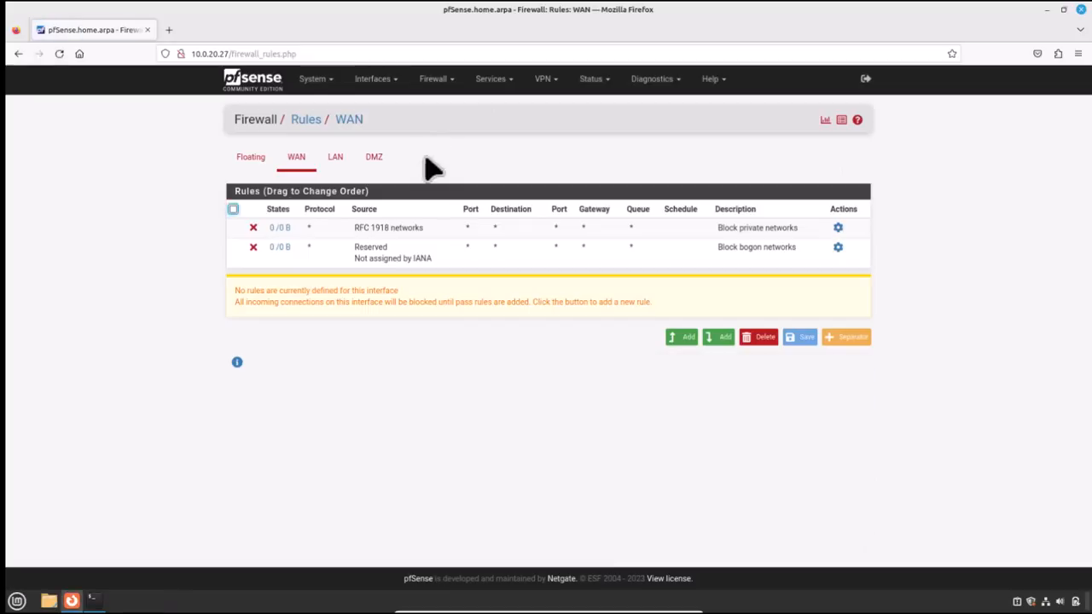
click(378, 168)
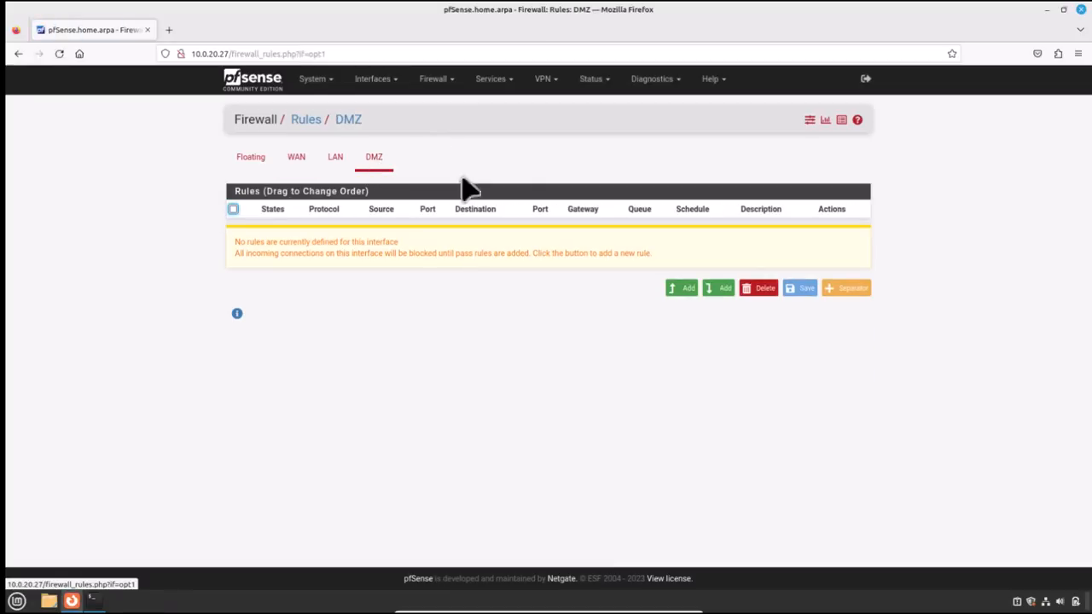
click(683, 288)
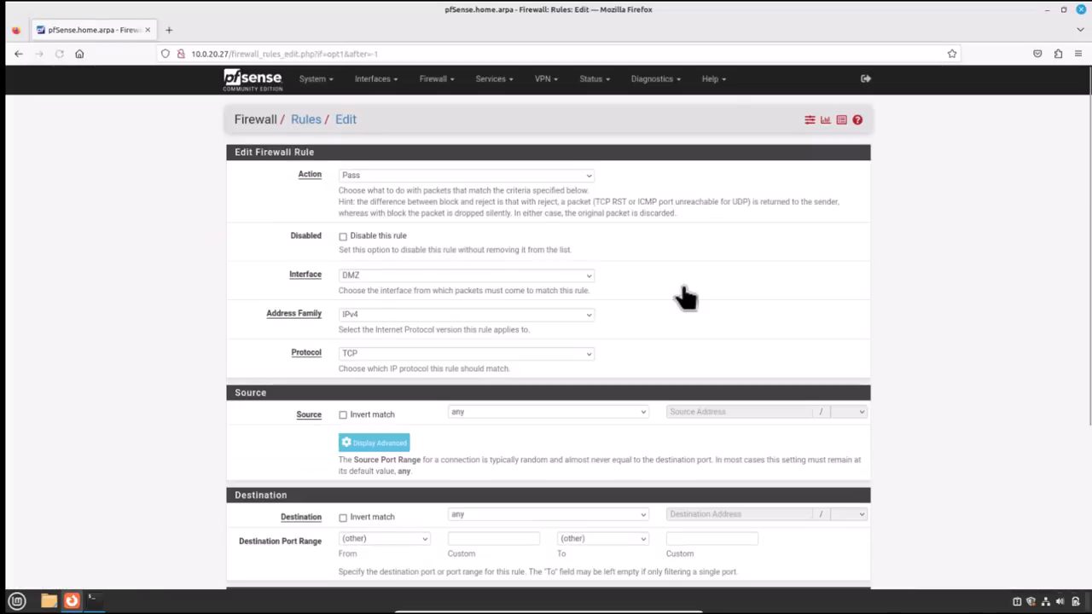
scroll(641, 329, down, 4)
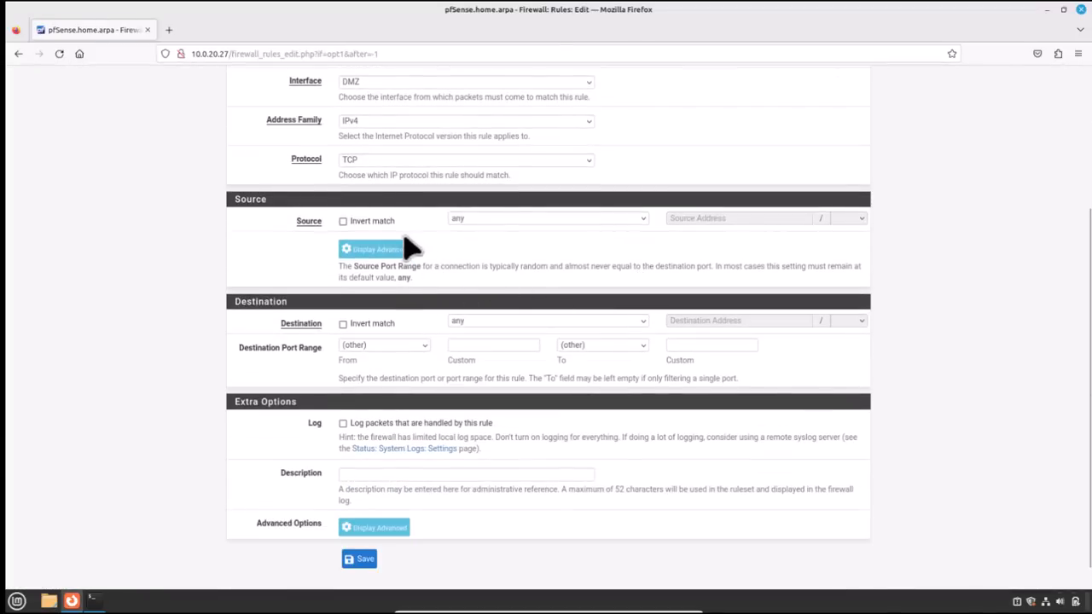
click(359, 162)
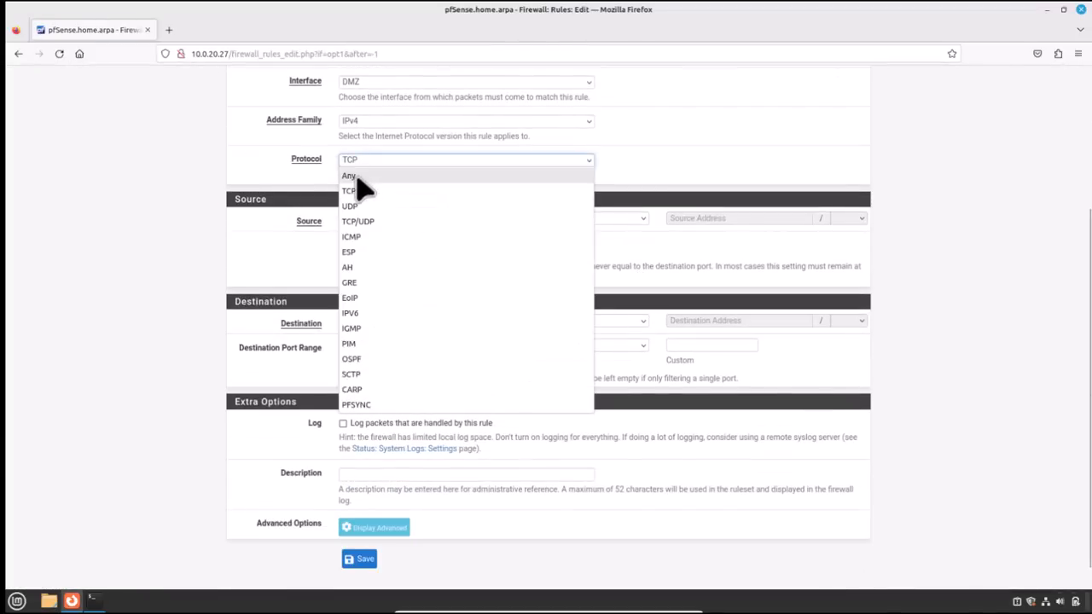
click(355, 175)
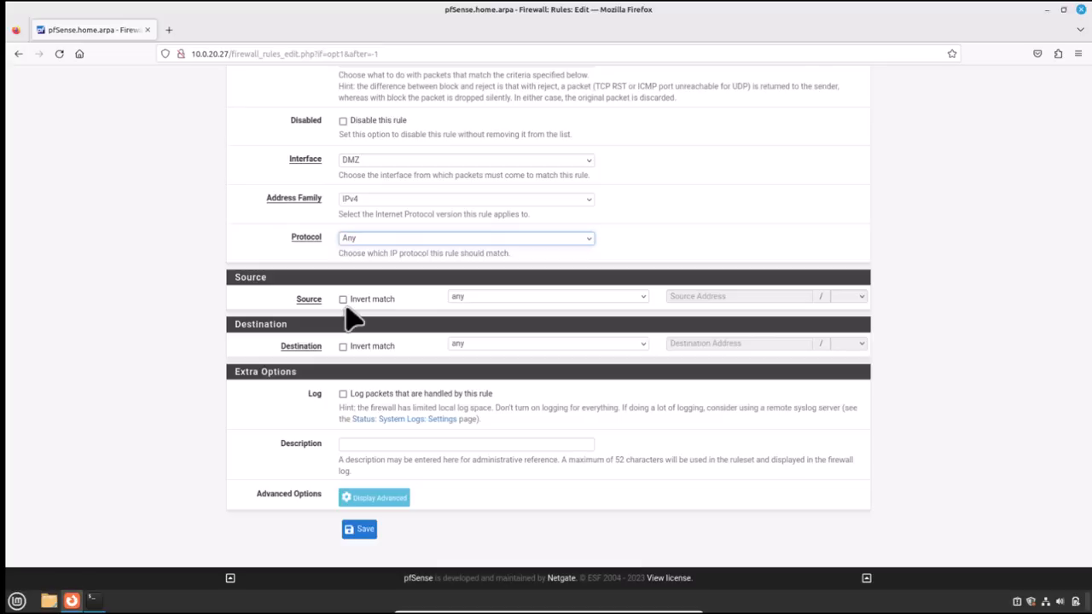
click(482, 298)
click(484, 450)
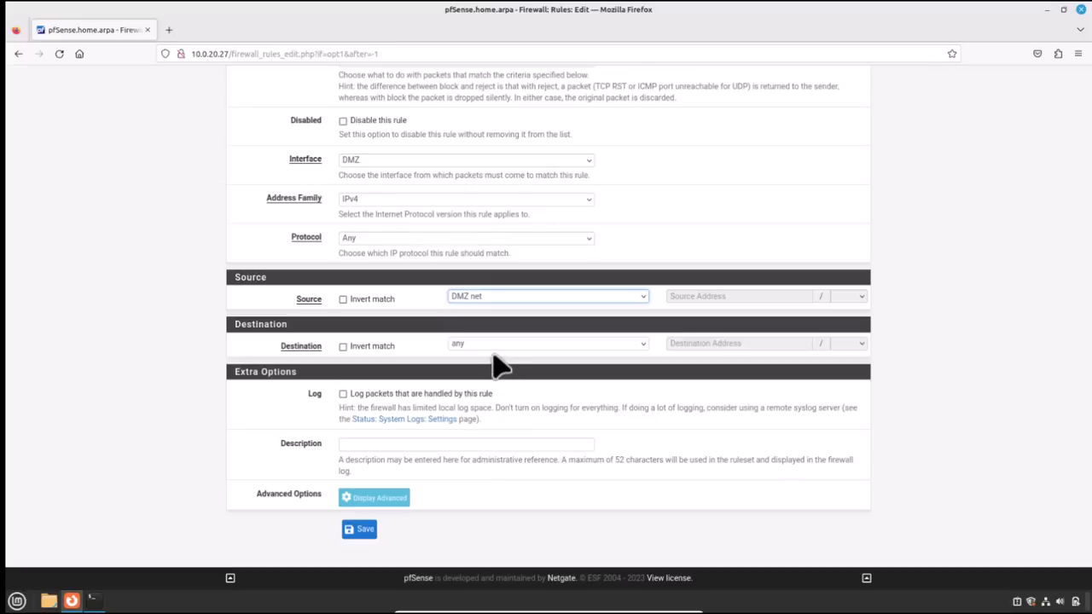
click(363, 530)
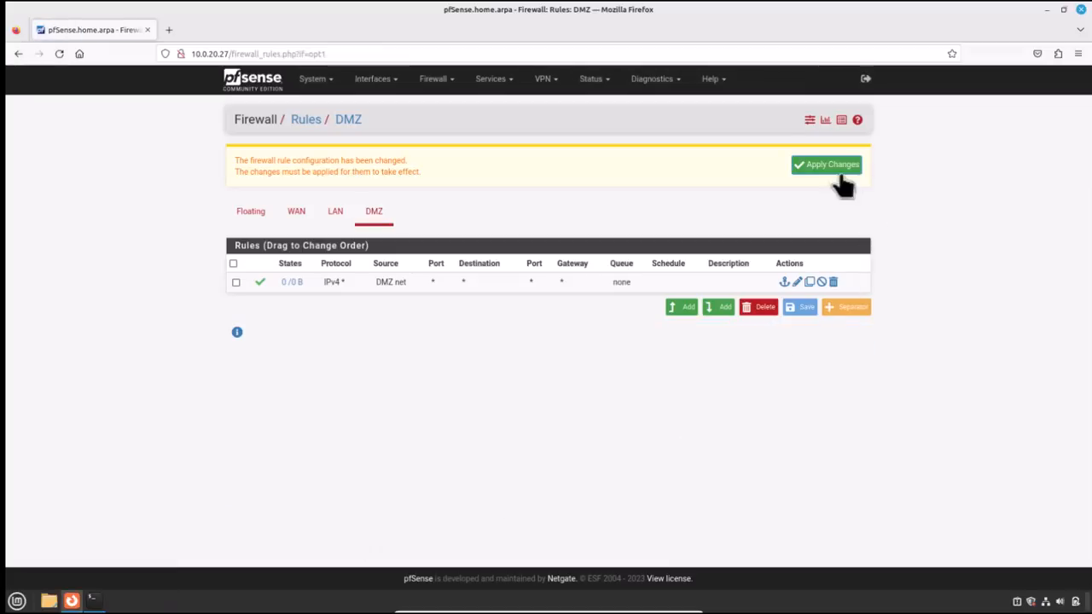
click(831, 168)
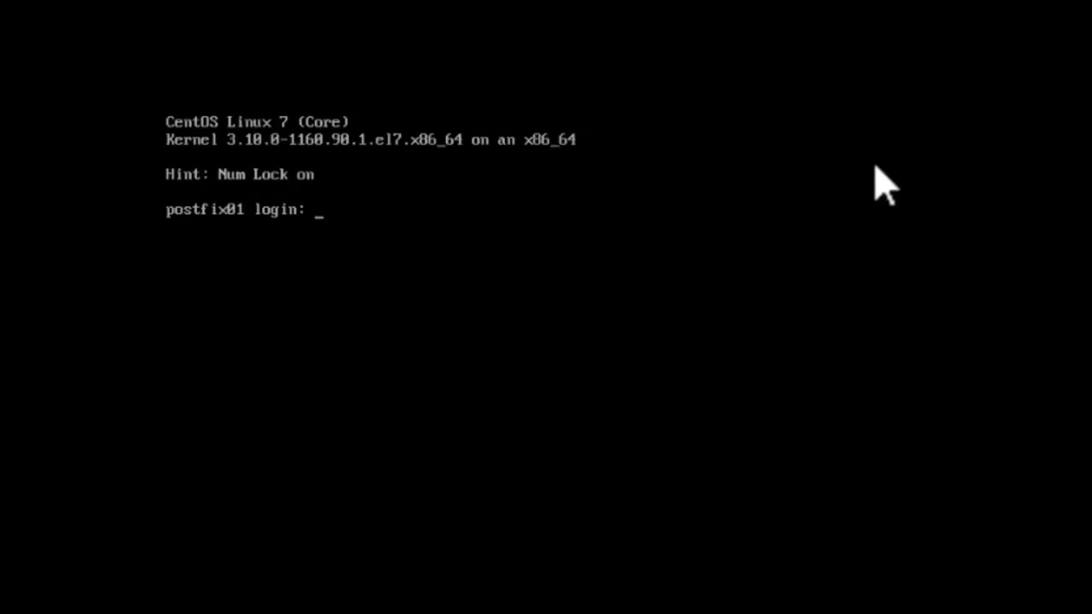
- Log in to the CentOS console as root
text(root)
key(Return)
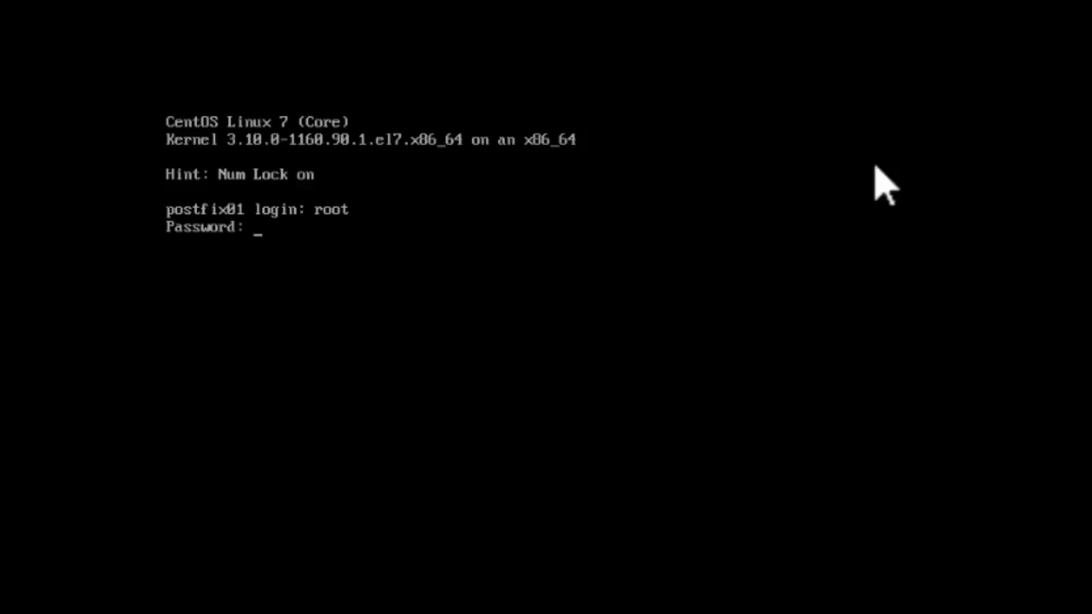
key(Return)
- Ping the DMZ gateway 10.0.30.27 and stop it to view the statistics
text(pin)
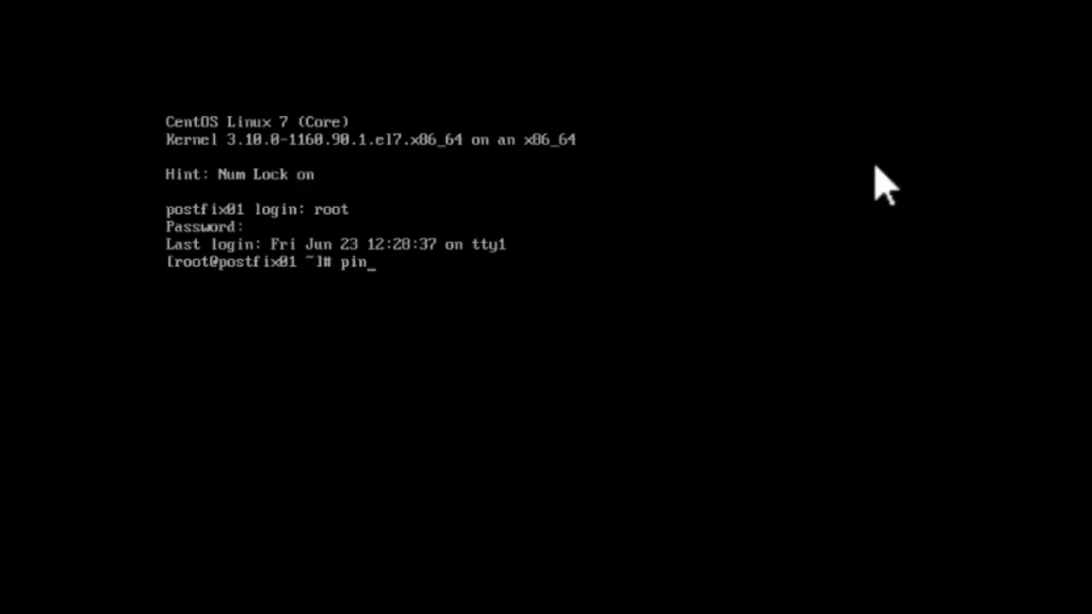
text(g 100.30)
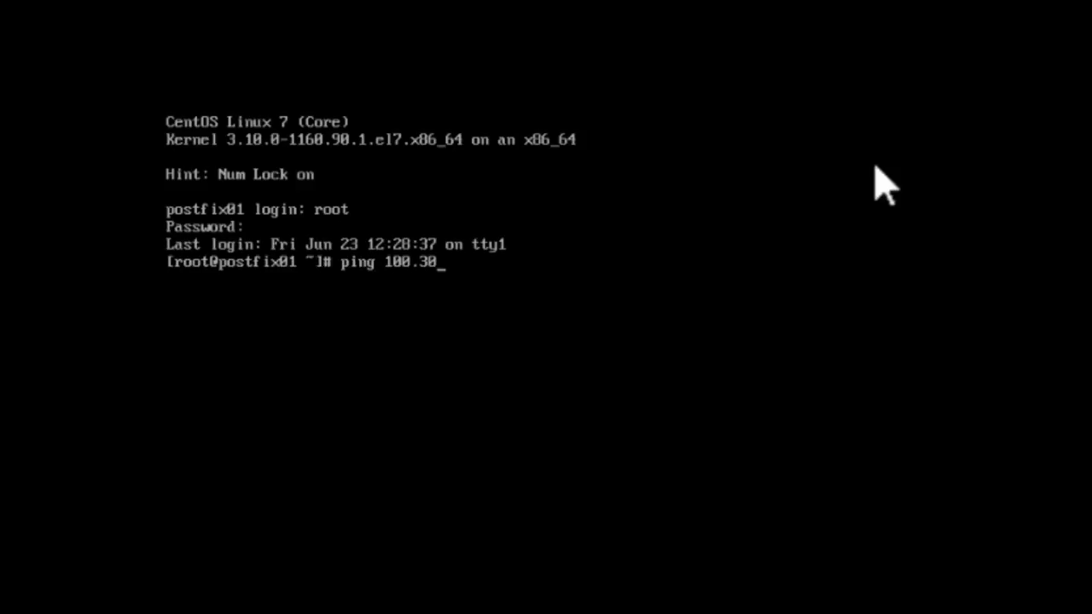
key(BackSpace)
key(BackSpace)
key(BackSpace)
key(BackSpace)
text(.0.30.27)
key(Return)
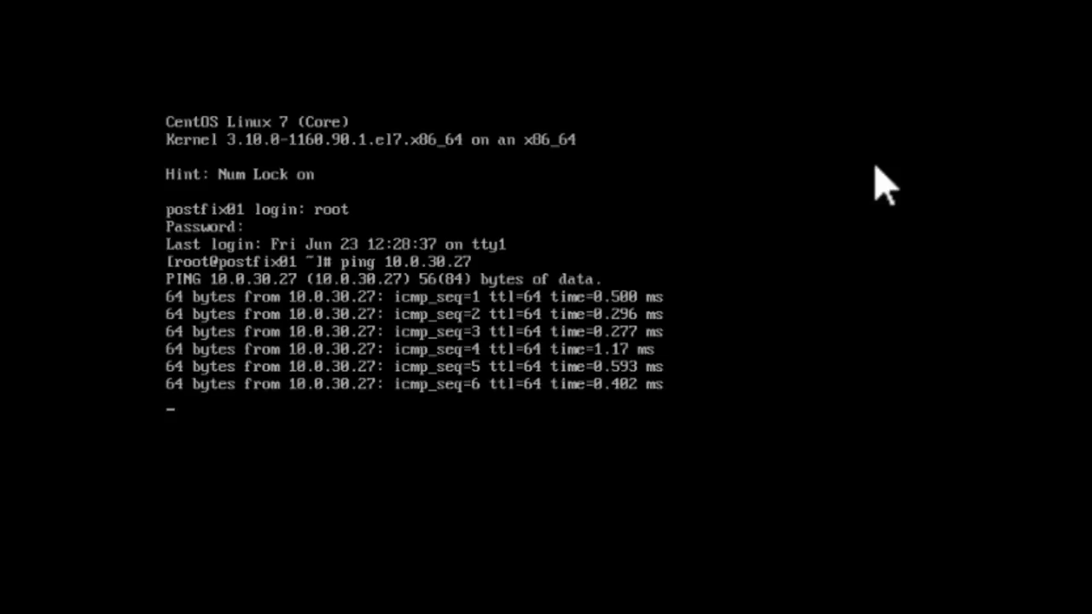
key(ctrl+c)
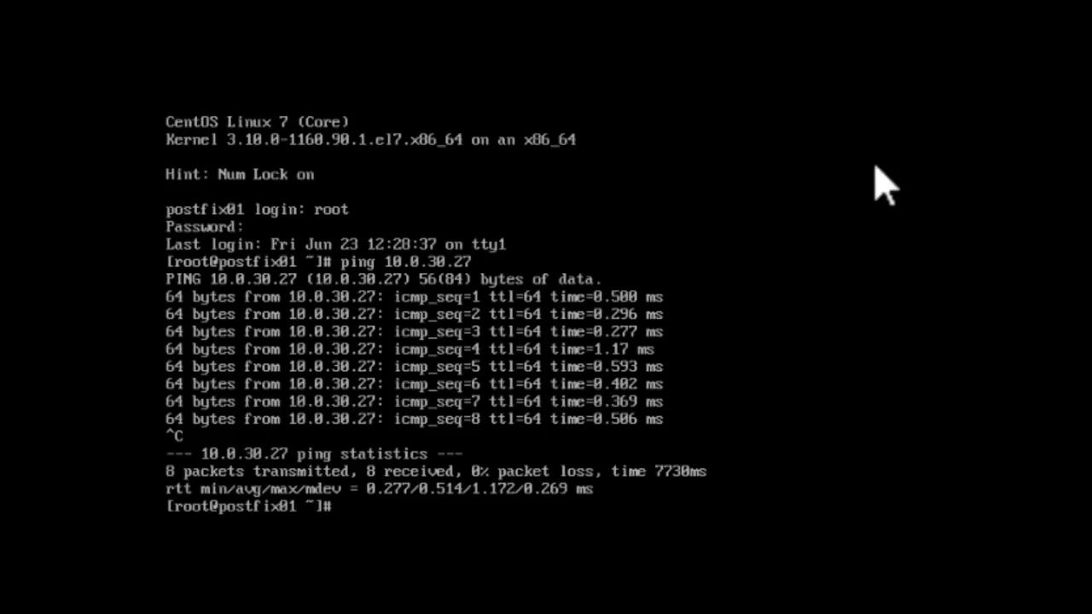
- Ping 8.8.8.8 to confirm internet access, then stop it to view the statistics
key(Return)
key(Return)
key(Return)
key(Return)
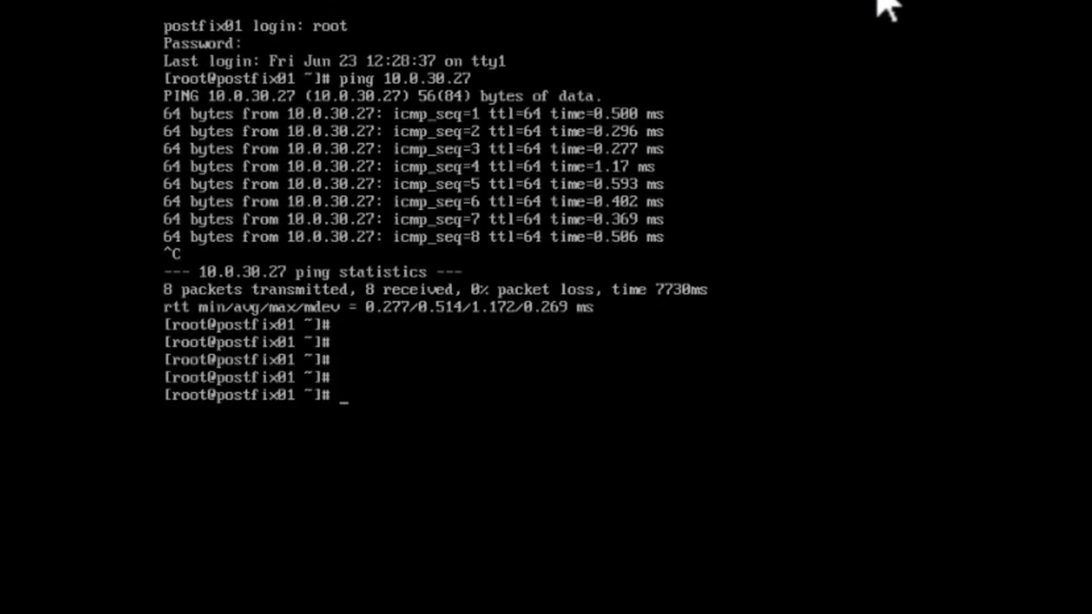
text(ping 8.8.8.8)
key(Return)
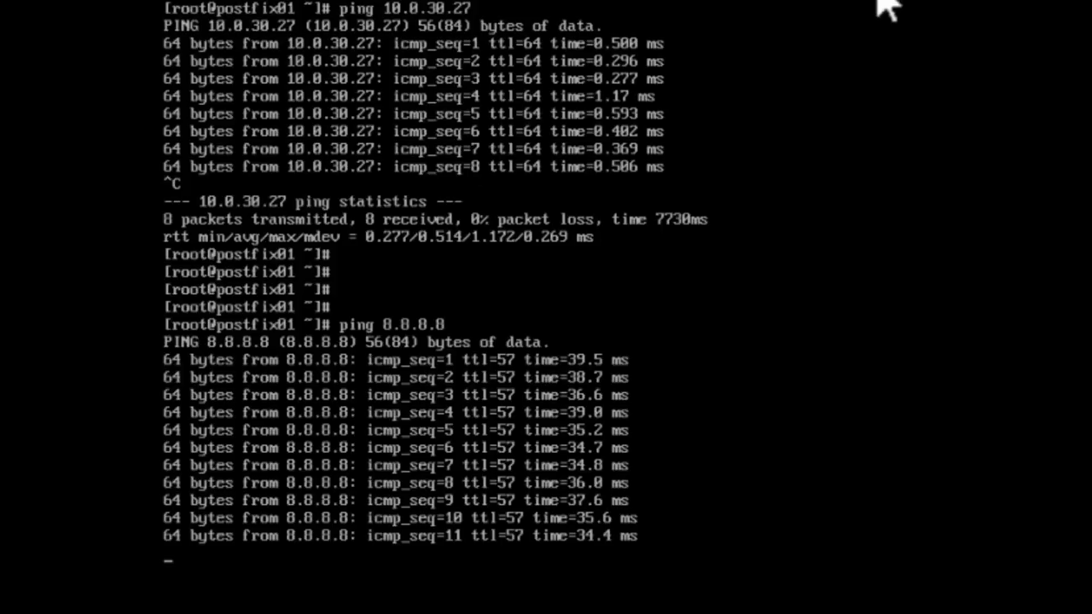
key(ctrl+c)
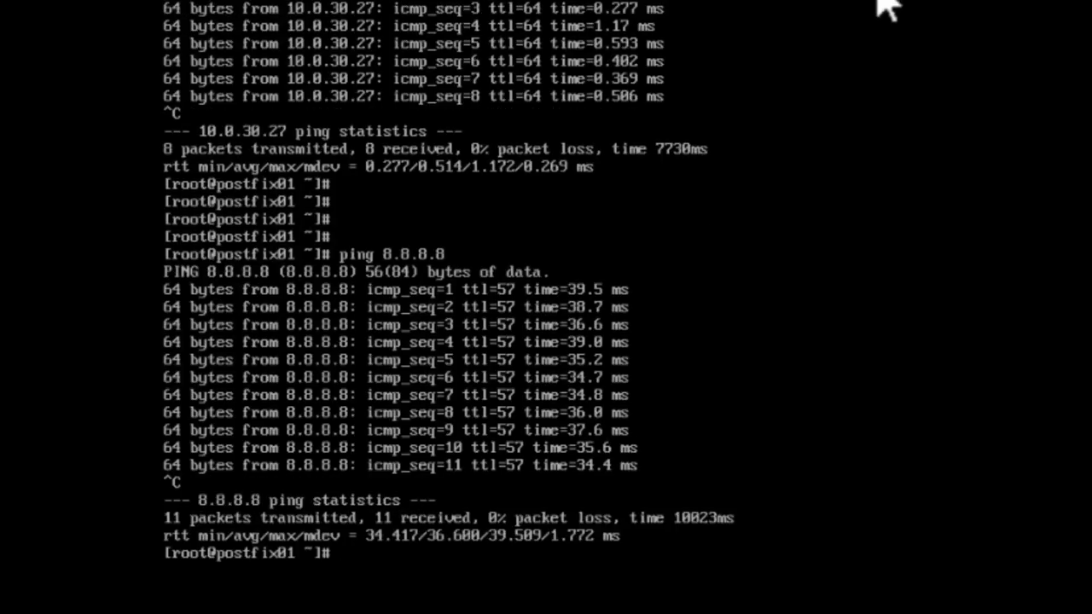
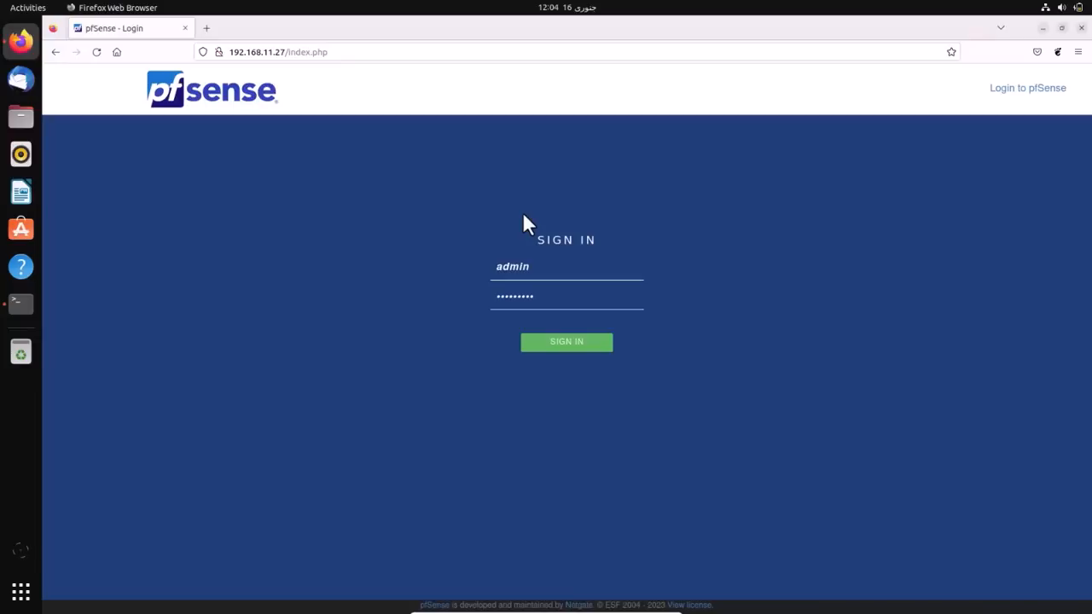
- Sign in and enable Auto Config Backup to run on every configuration change
click(546, 343)
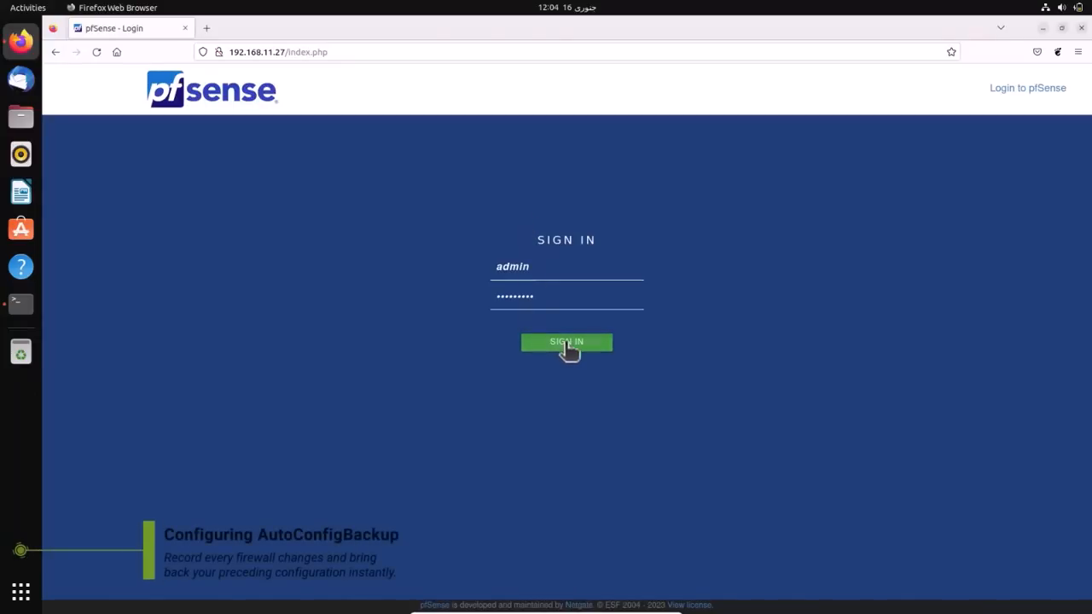
click(511, 79)
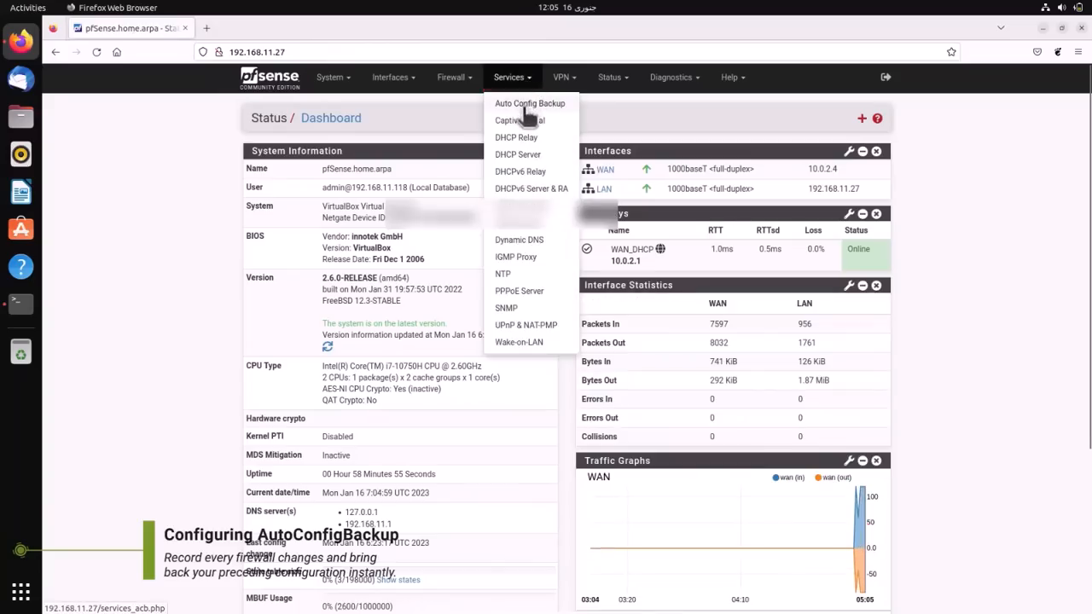
click(526, 106)
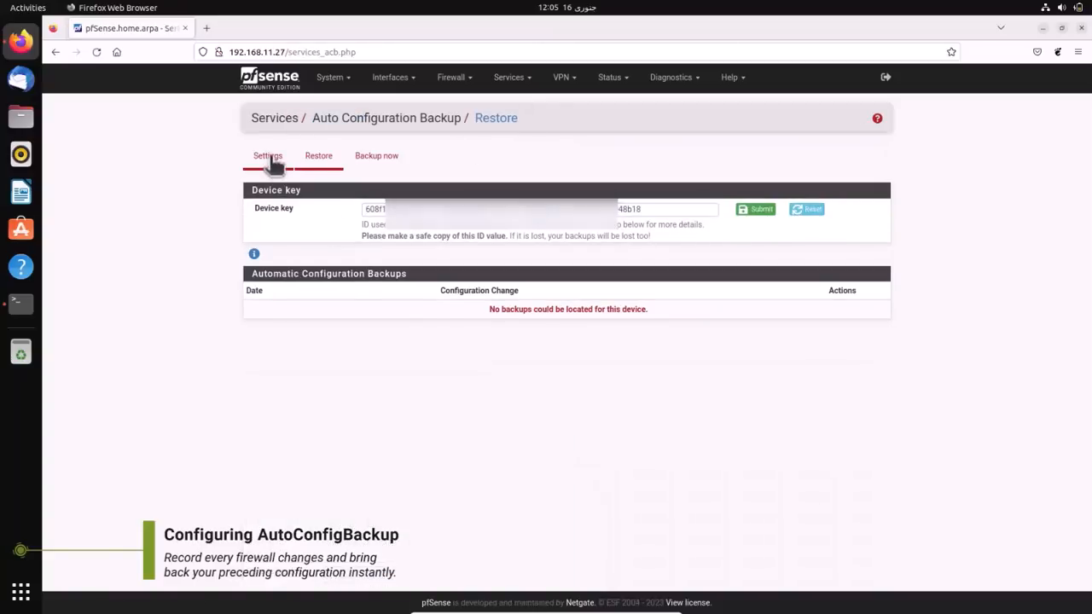
click(267, 156)
click(360, 214)
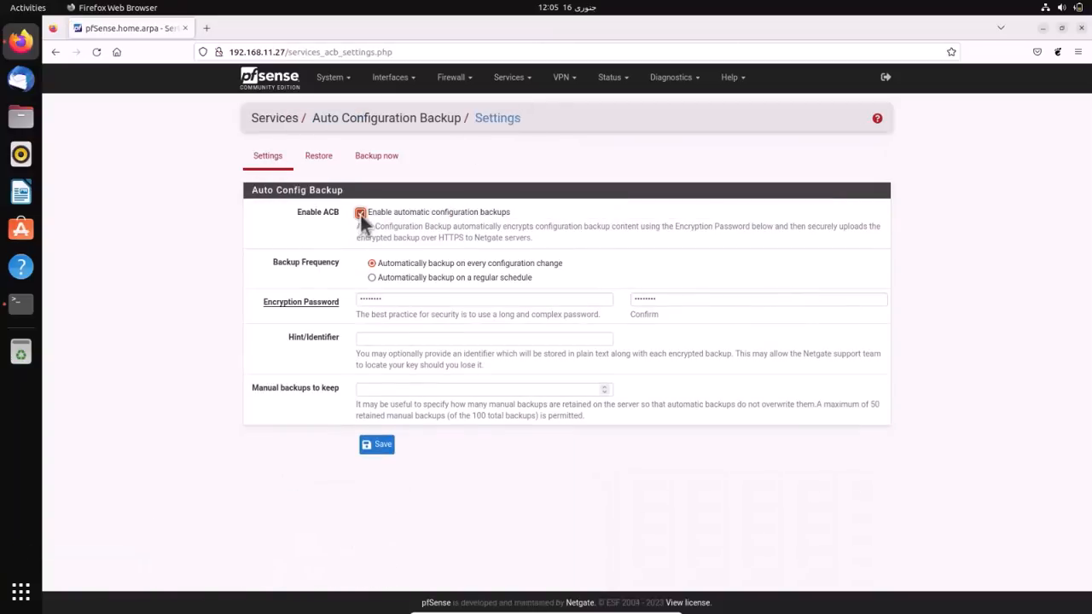
click(379, 278)
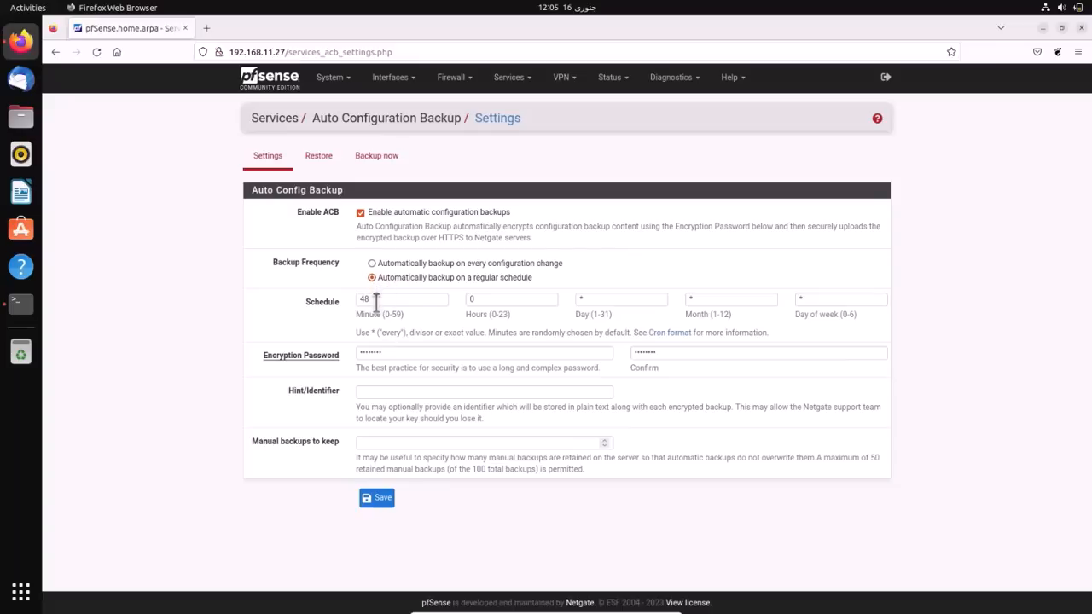
click(376, 263)
- Set a new encryption password and a hint, keep 10 manual backups, and save
click(330, 303)
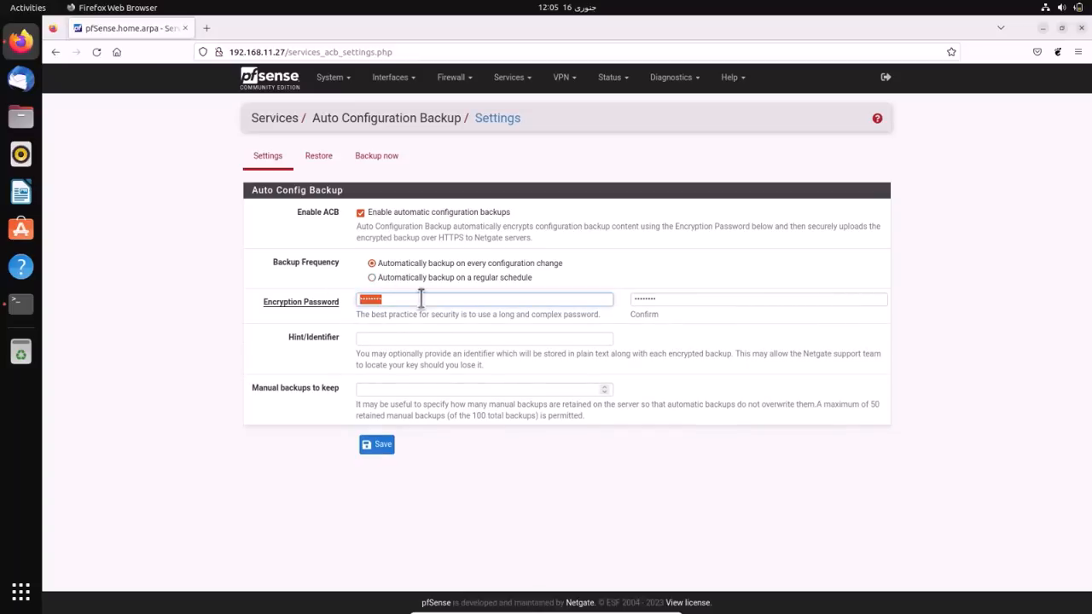
text(*****)
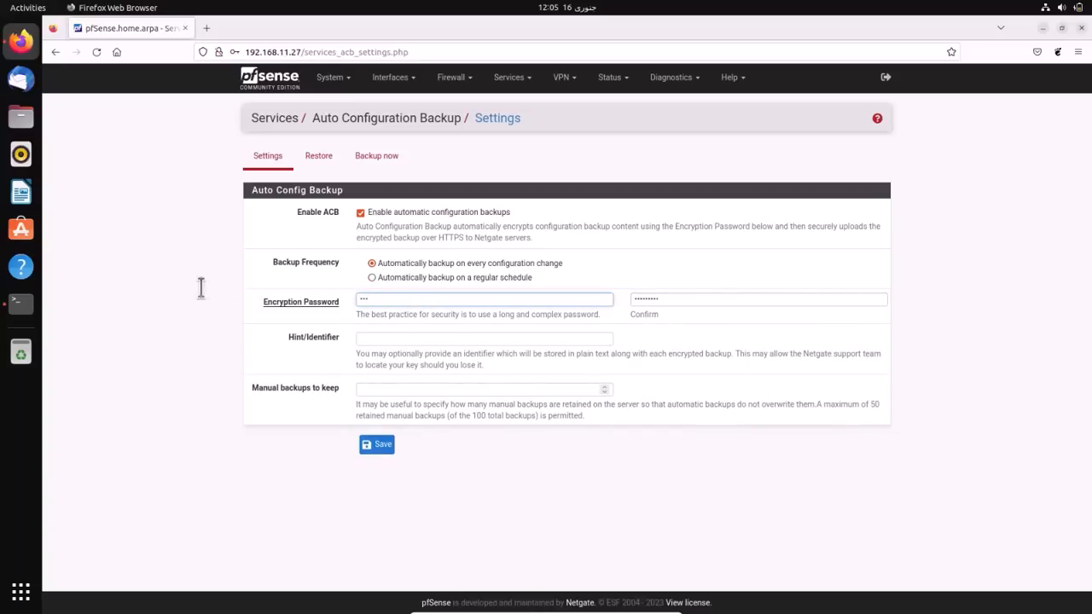
text(****)
key(Tab)
text(*******)
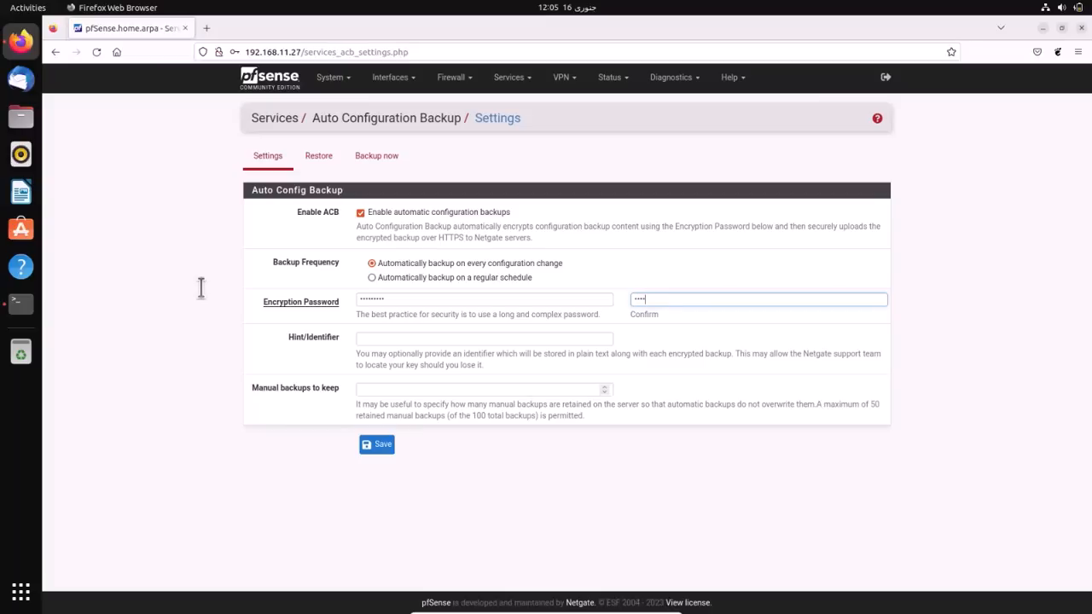
text(**)
key(Tab)
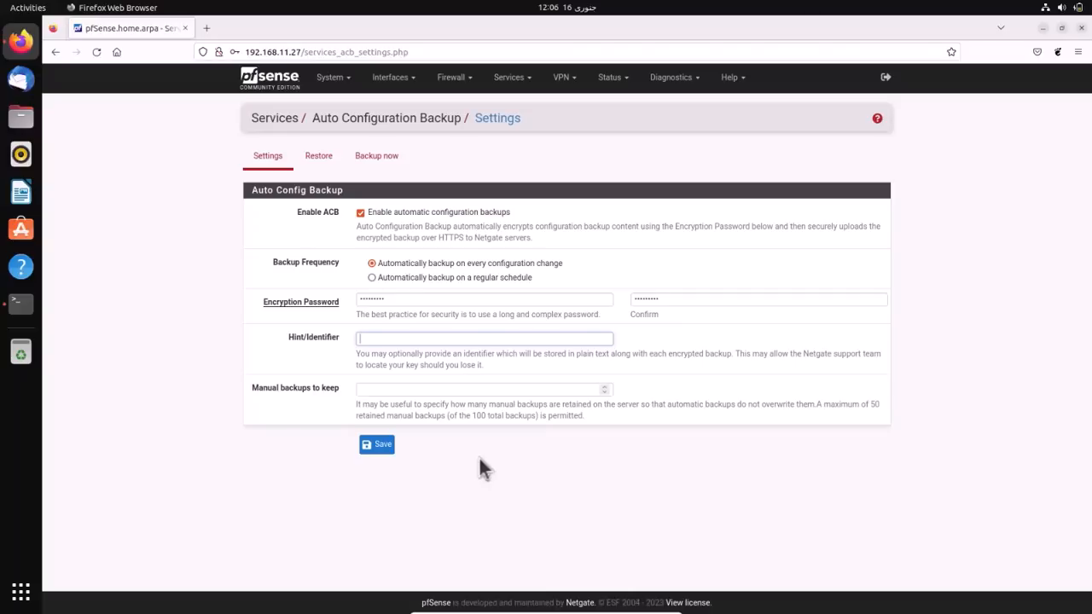
text(mylabpassword)
click(407, 389)
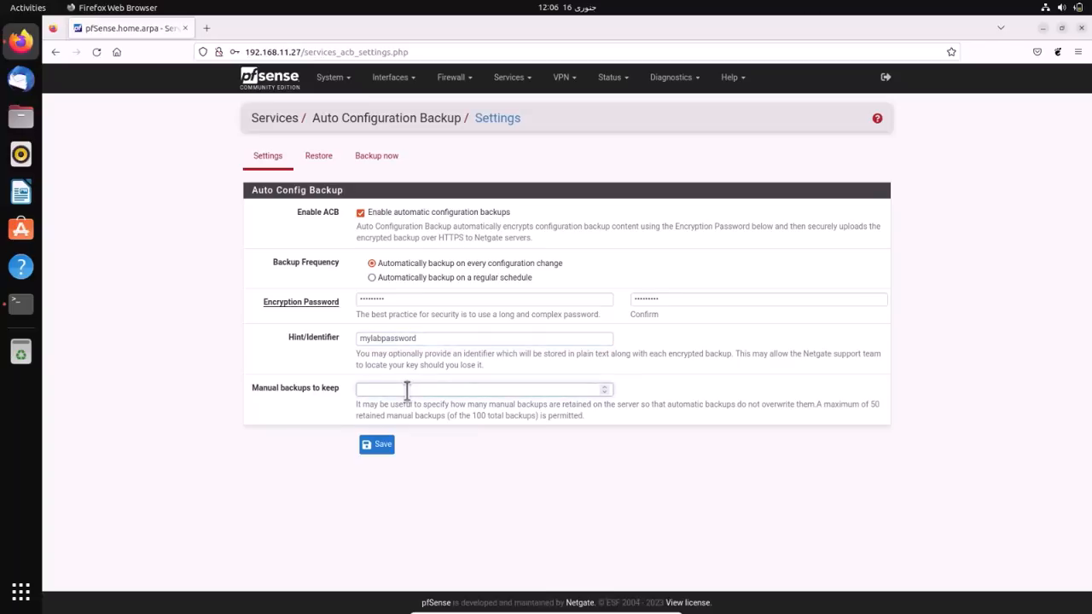
text(10)
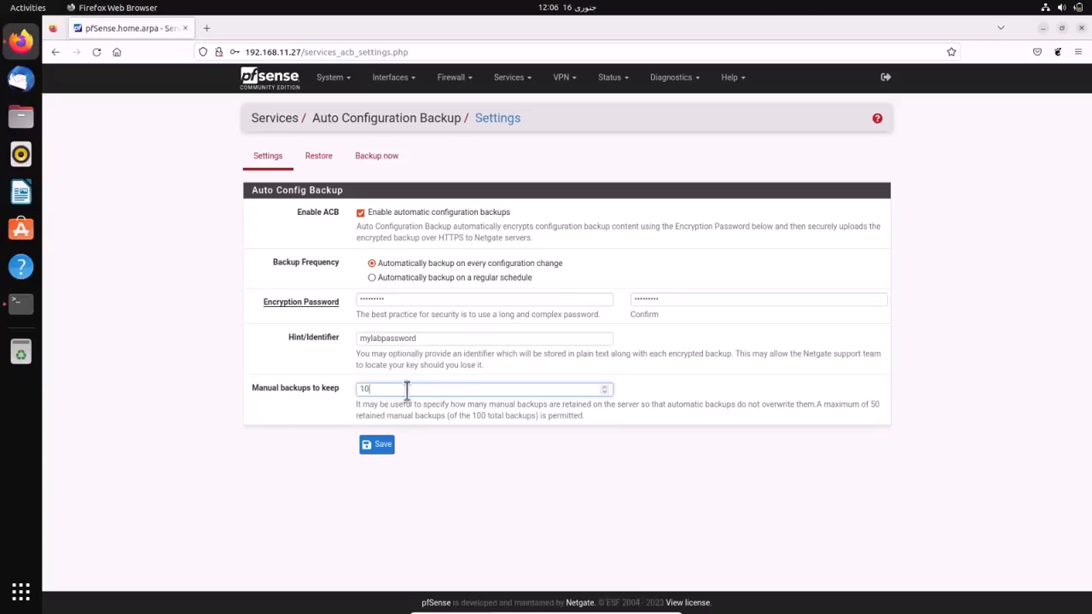
click(378, 445)
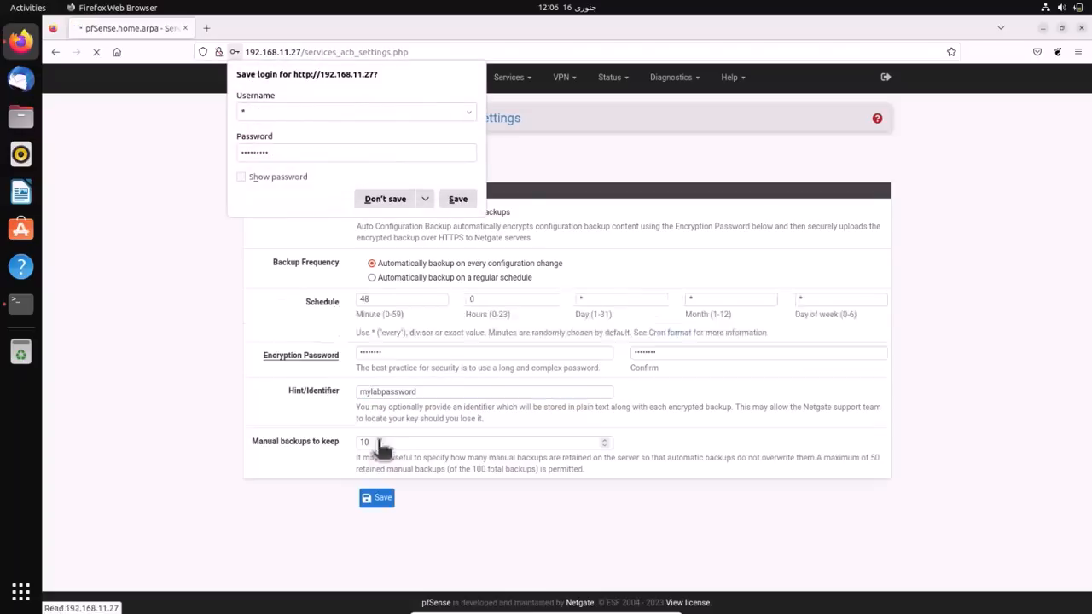
- Decline Firefox's offer to remember the pfSense login
click(385, 199)
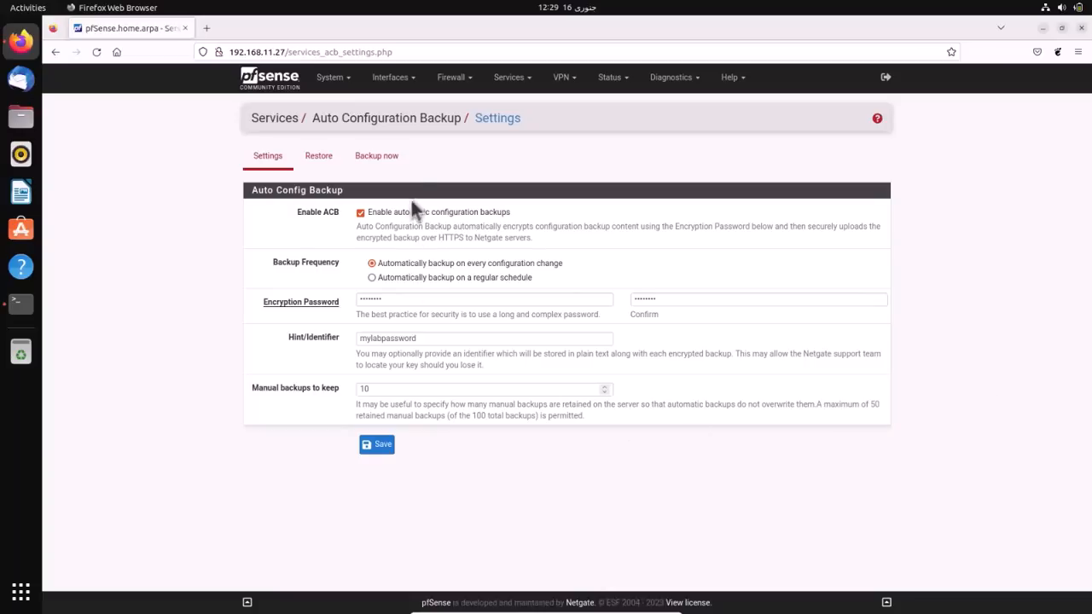
- Start a new NAT port forward using TCP with destination port SSH
click(457, 77)
click(468, 118)
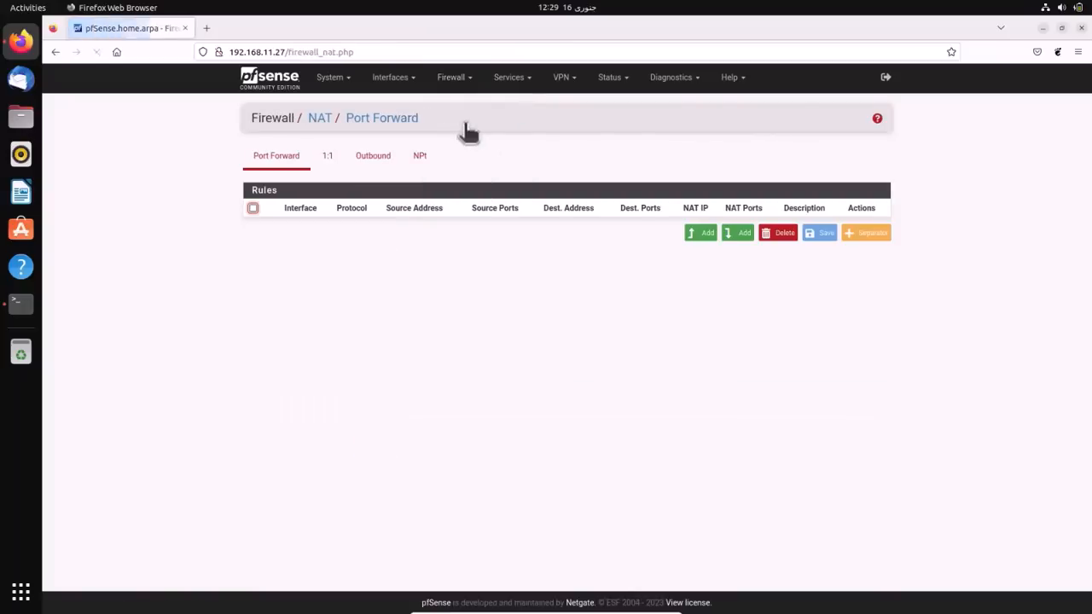
click(700, 233)
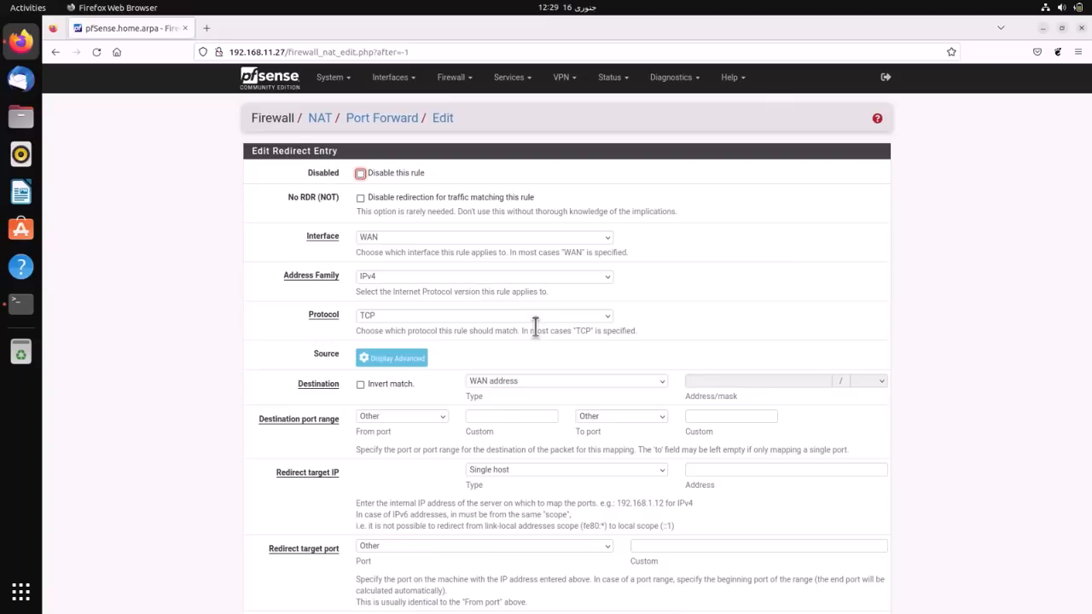
click(382, 315)
click(386, 331)
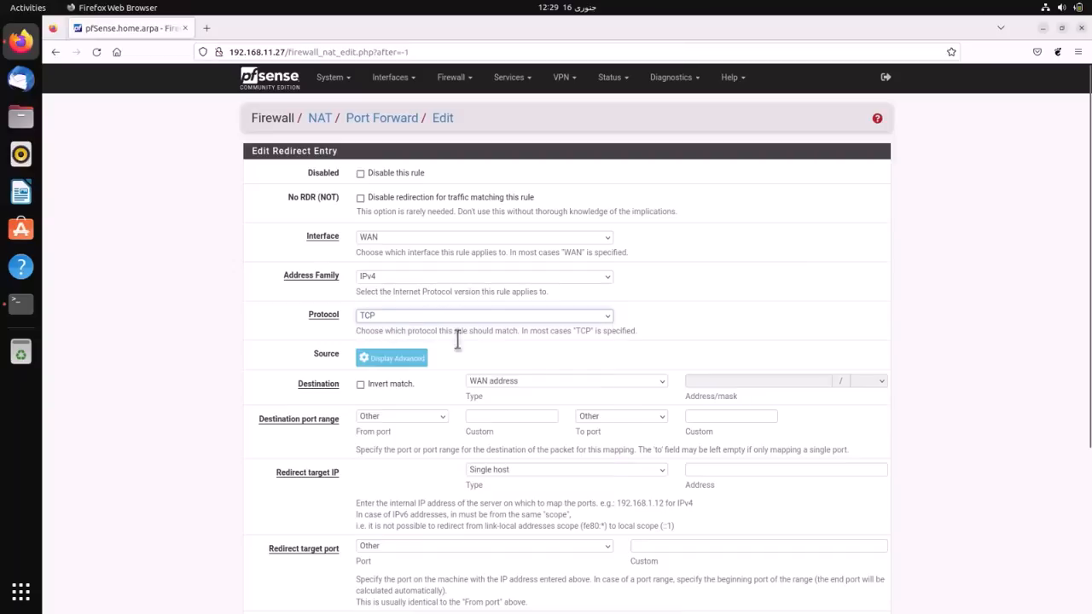
click(434, 415)
scroll(426, 359, down, 5)
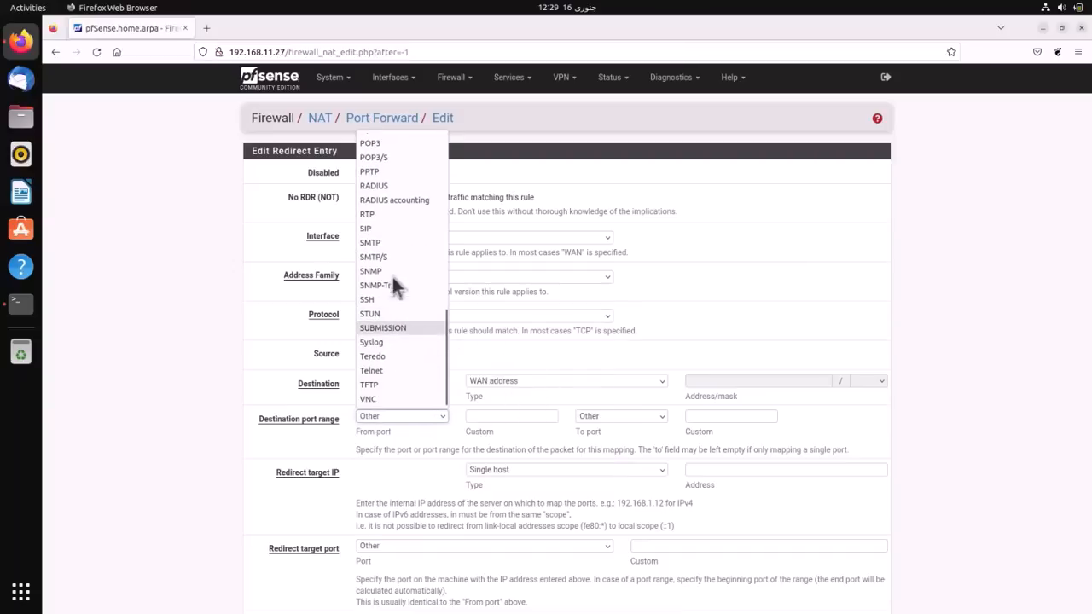
click(389, 299)
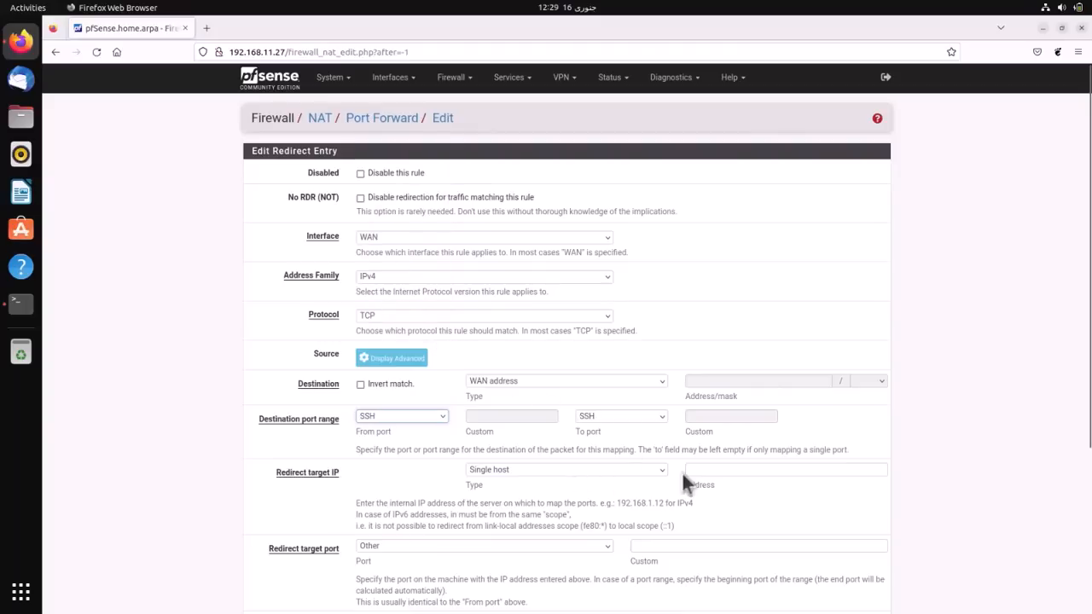
- Redirect it to 192.168.11.118 port SSH, describe it 'SSH to Ubuntu', and save
click(704, 472)
text(192.168.11.118)
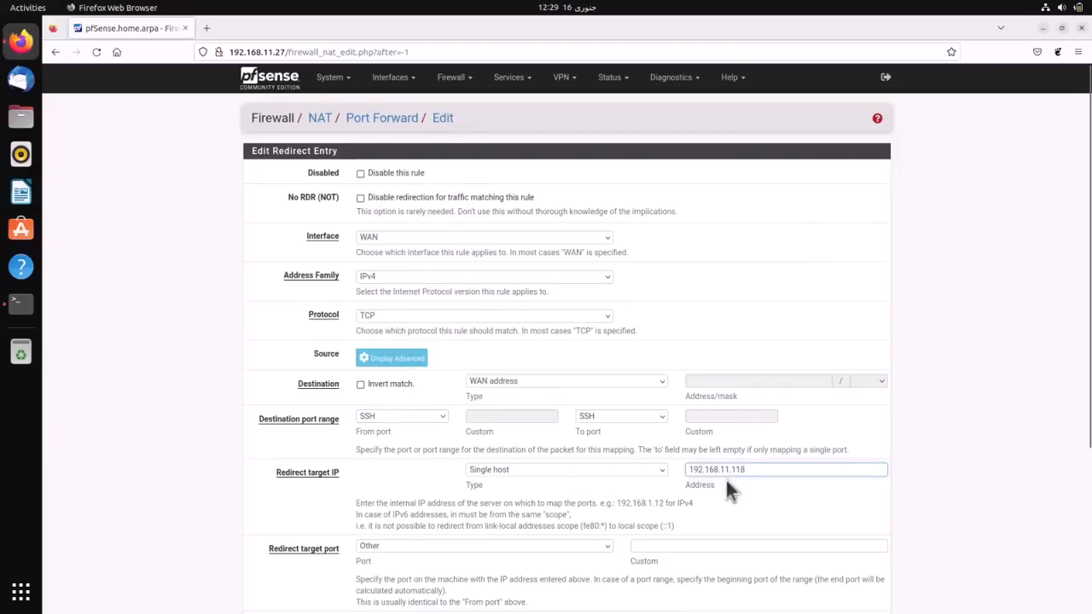
scroll(722, 493, down, 3)
click(403, 417)
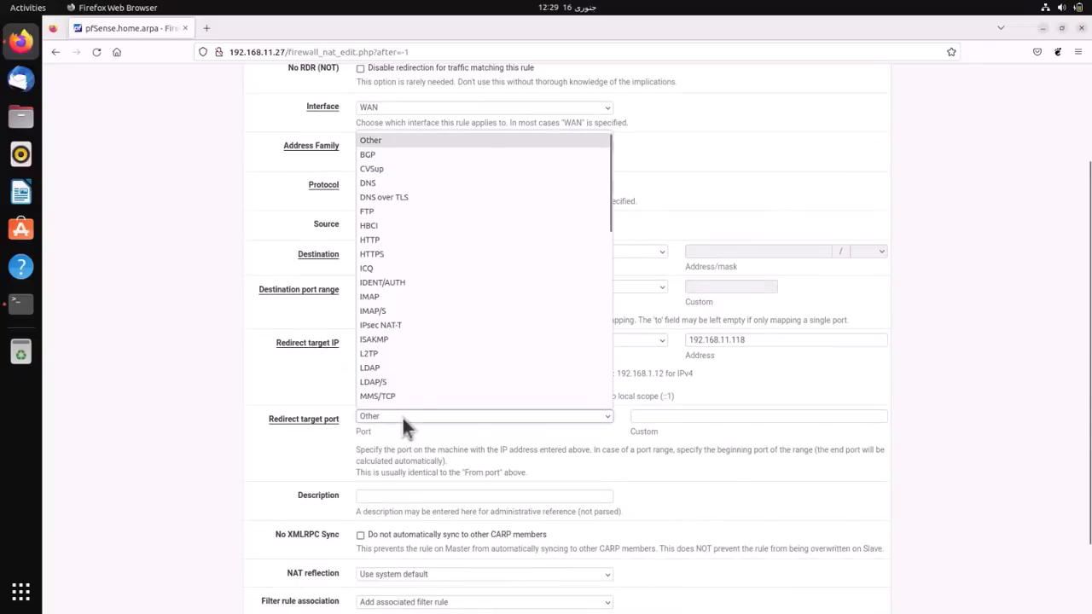
scroll(423, 356, down, 5)
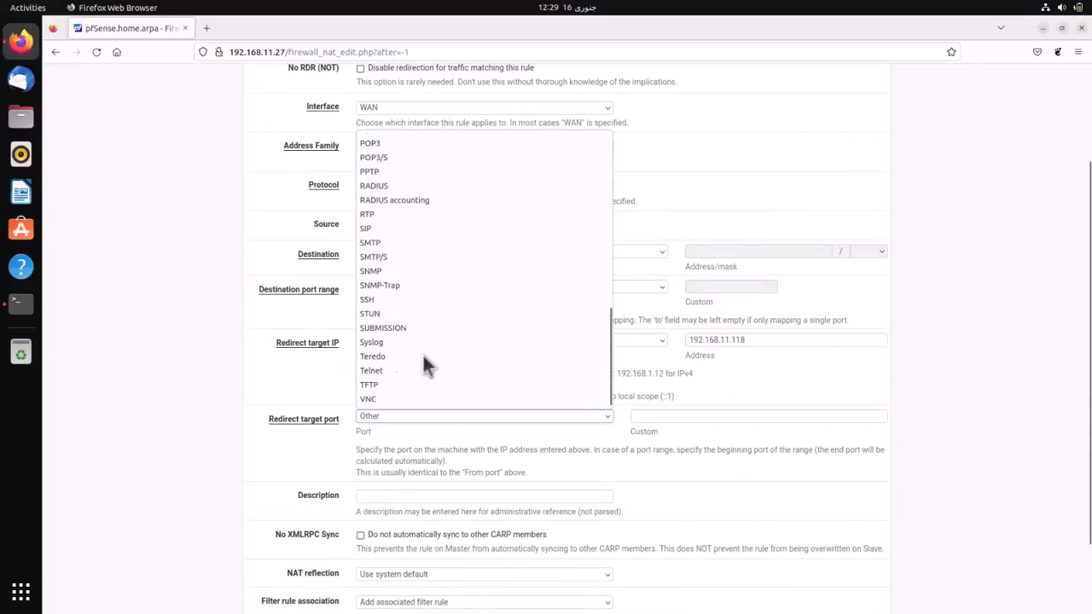
click(377, 303)
click(453, 496)
text(SSH to U)
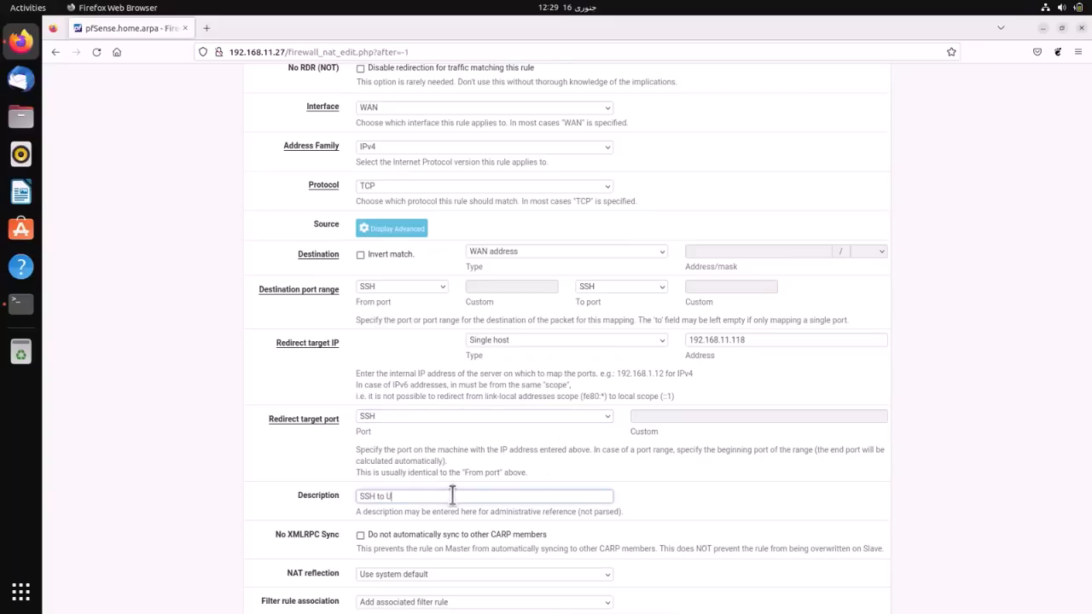
text(buntu)
scroll(452, 496, down, 3)
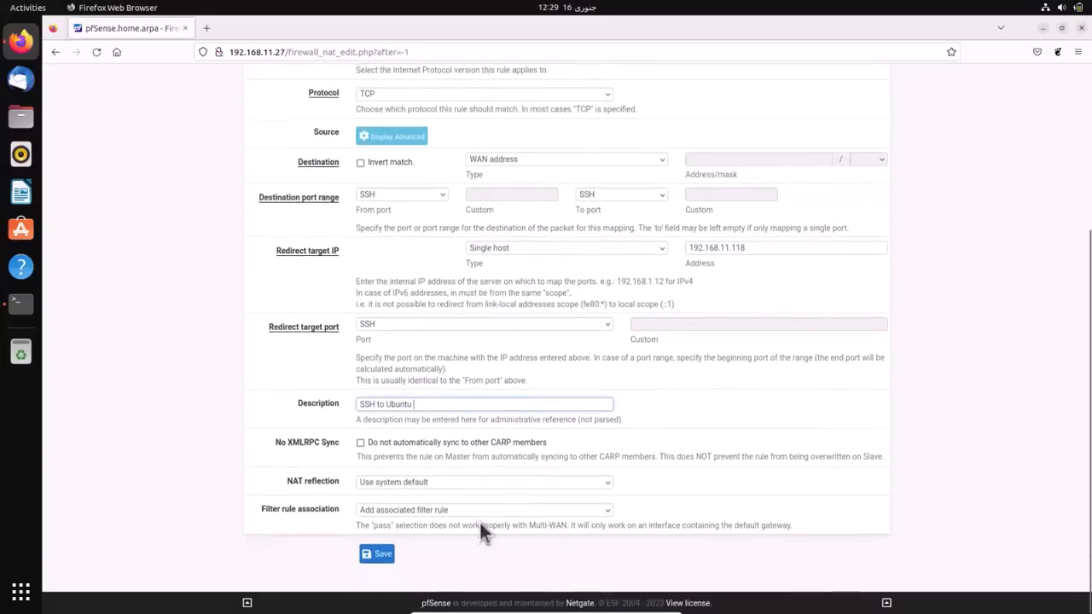
click(379, 556)
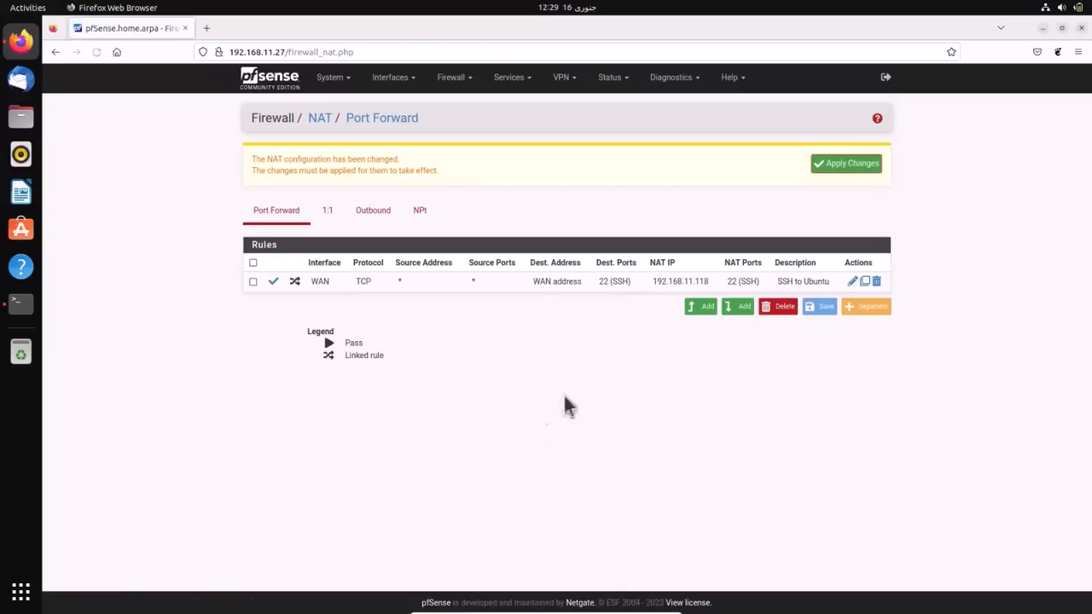
- Start another port forward with destination port MS RDP and redirect IP 192.168.11.119
click(702, 309)
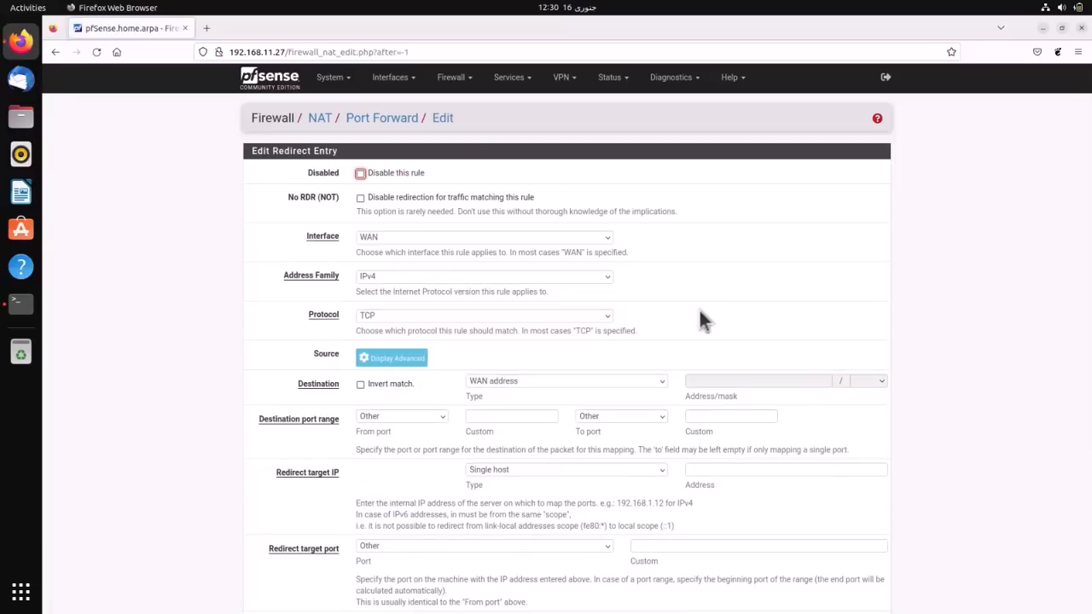
click(437, 418)
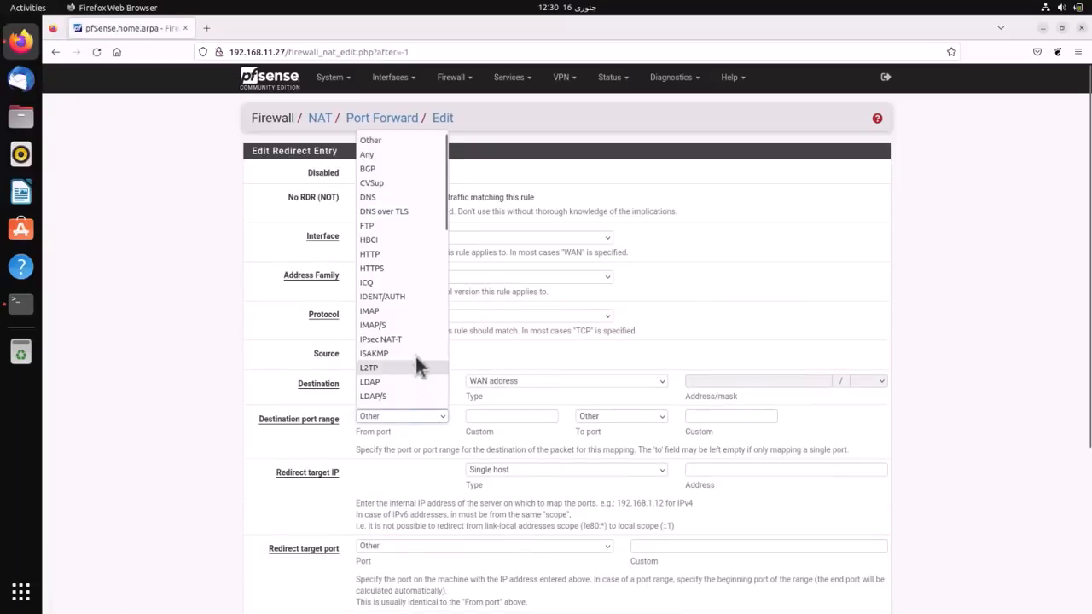
scroll(413, 341, down, 5)
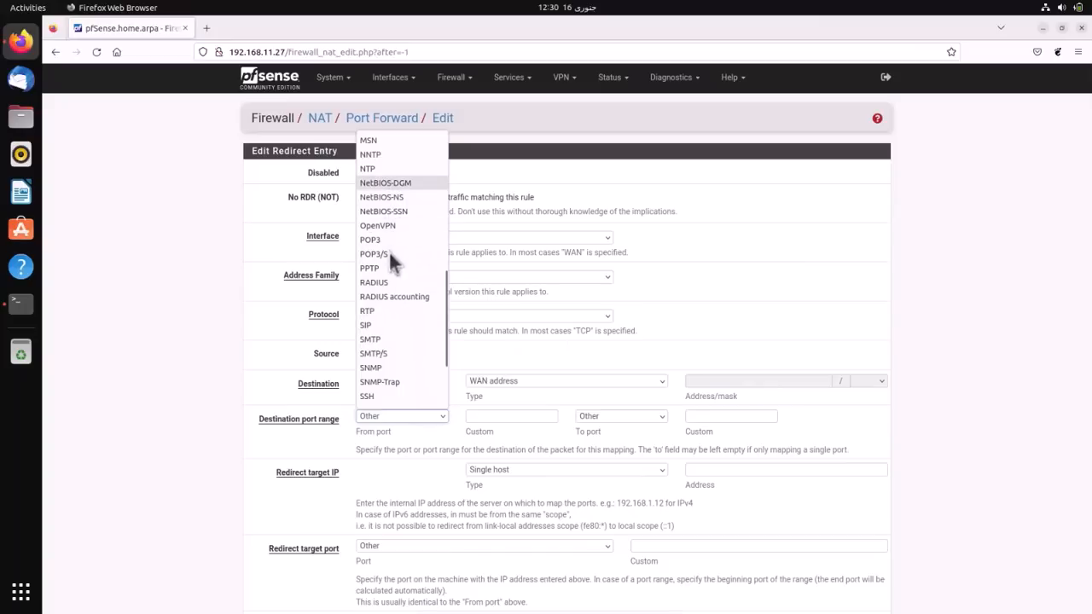
scroll(393, 294, up, 5)
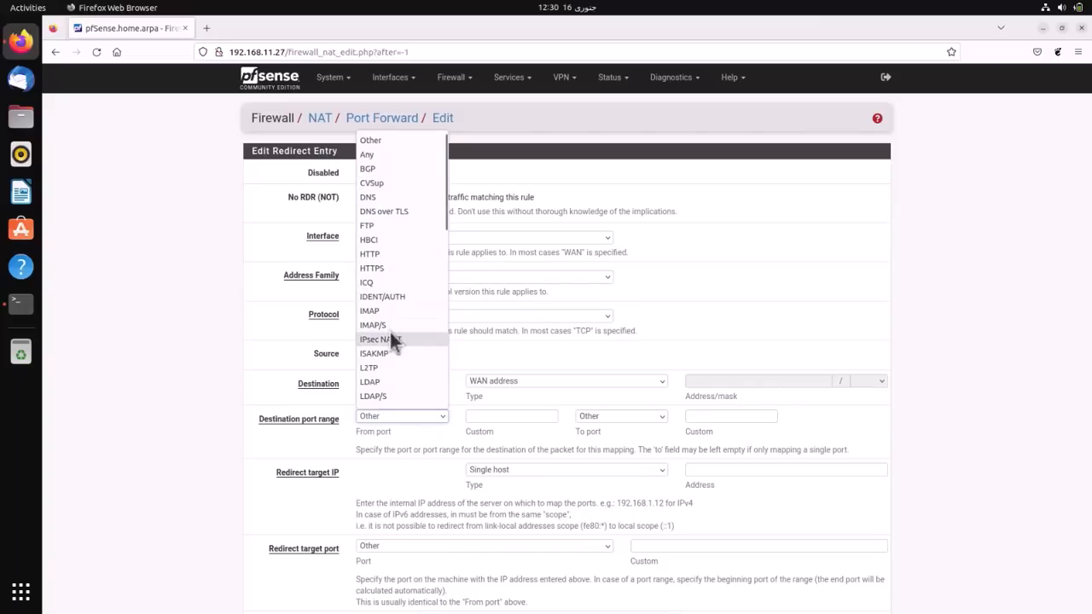
scroll(390, 332, down, 3)
click(389, 286)
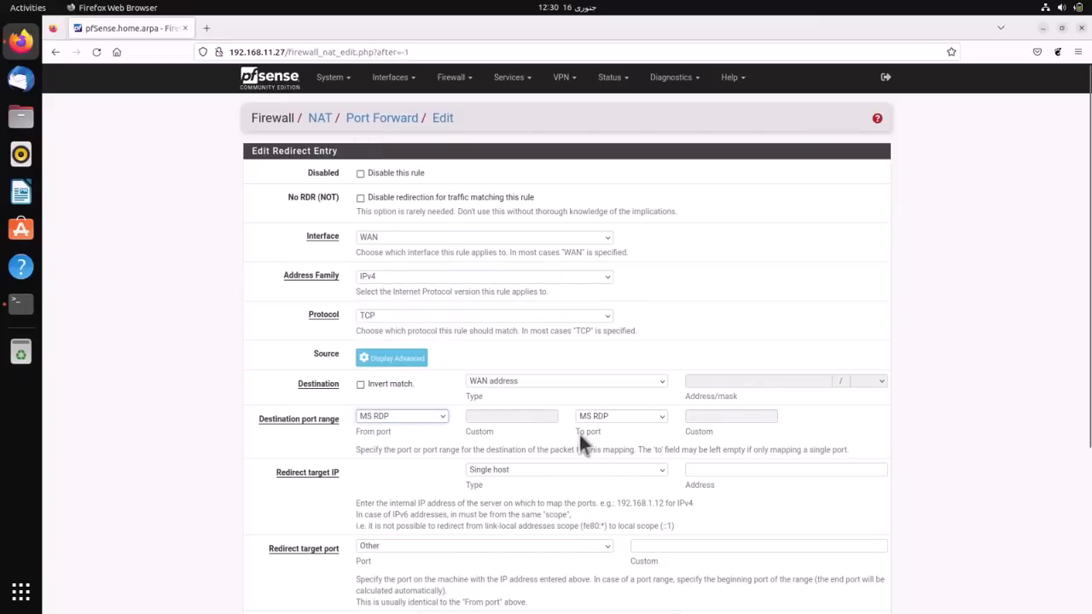
click(709, 470)
text(192.168)
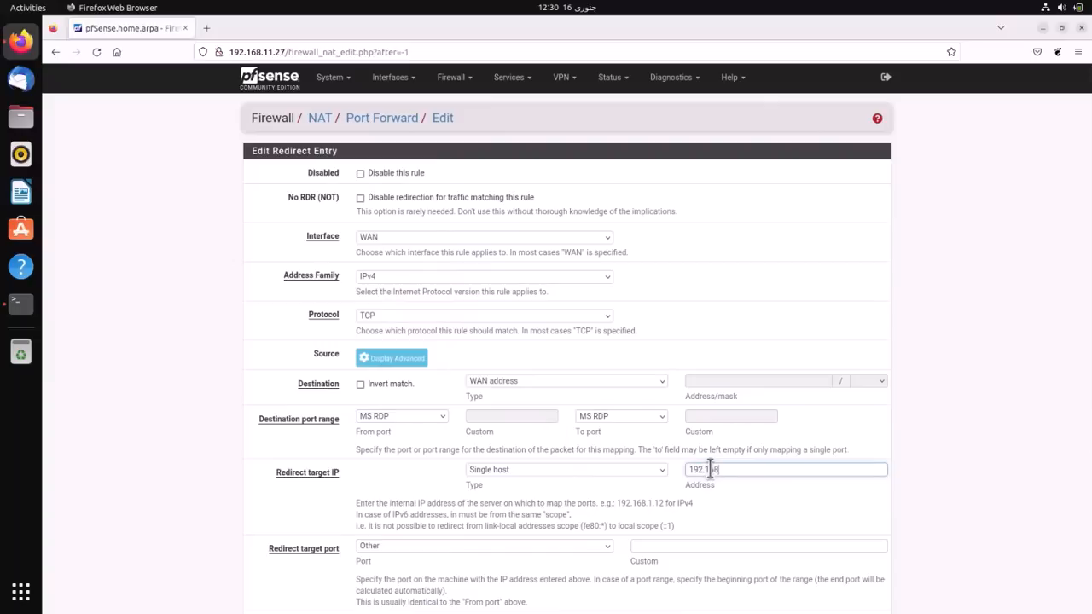
text(.11.119)
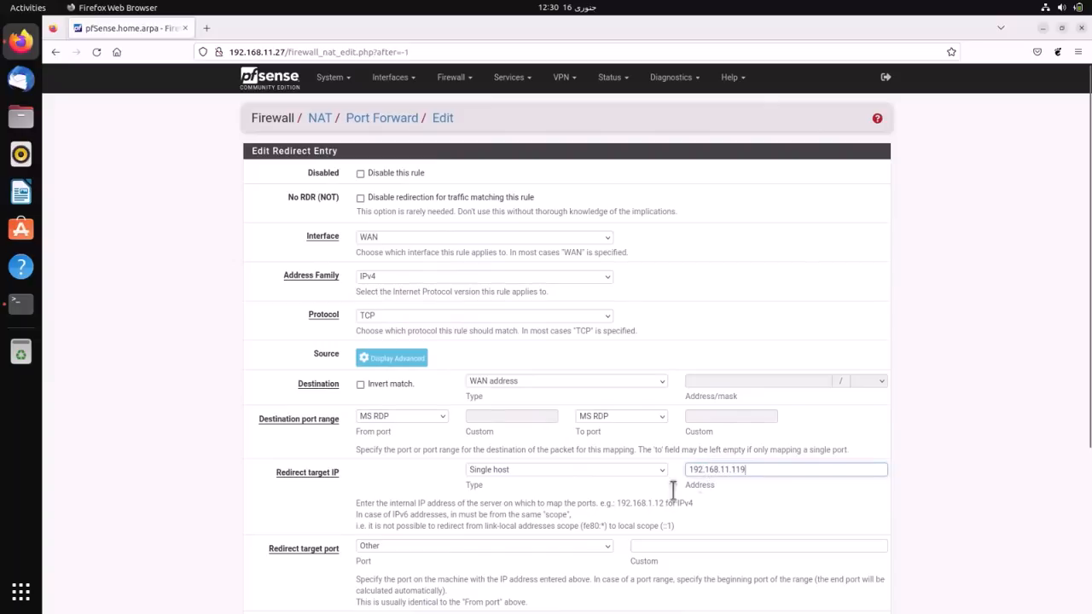
click(616, 505)
- Set redirect port MS RDP and description 'RDP to DC', then save and apply
click(539, 548)
scroll(453, 415, up, 5)
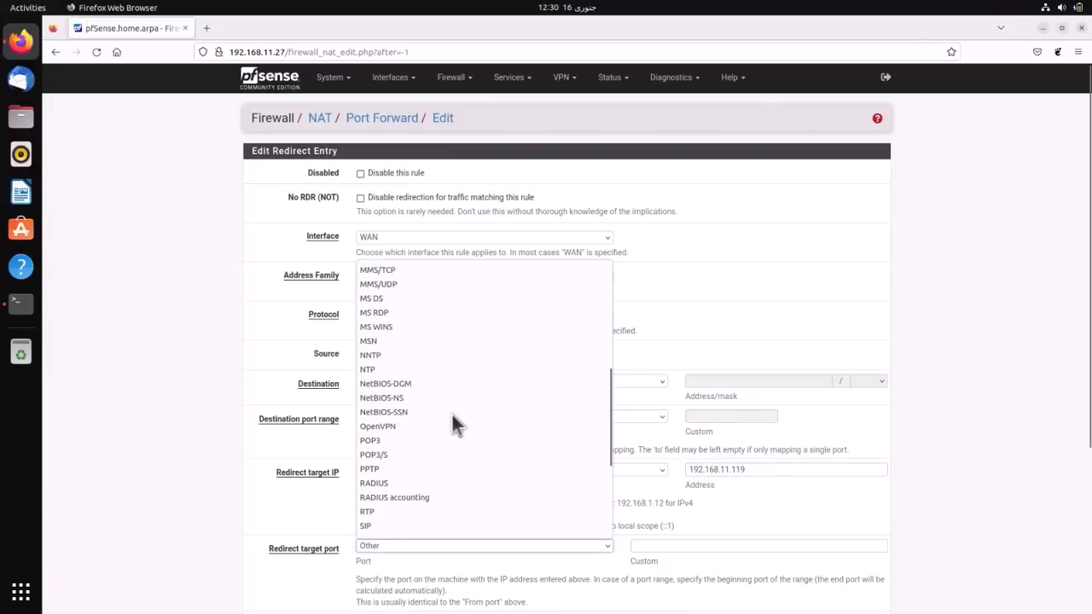
click(418, 312)
scroll(538, 511, down, 4)
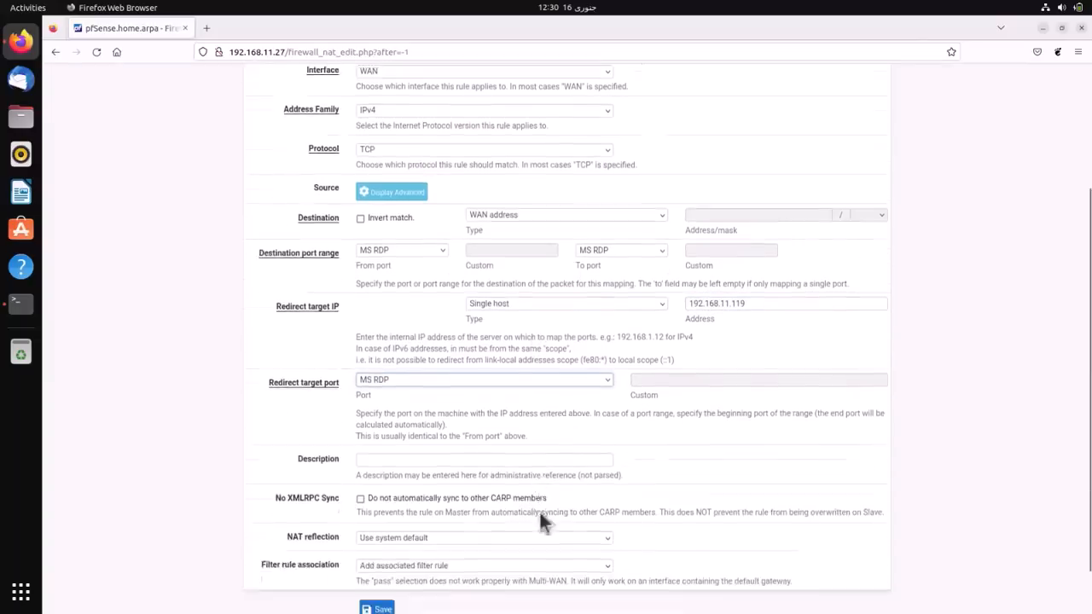
click(412, 433)
text(RDP )
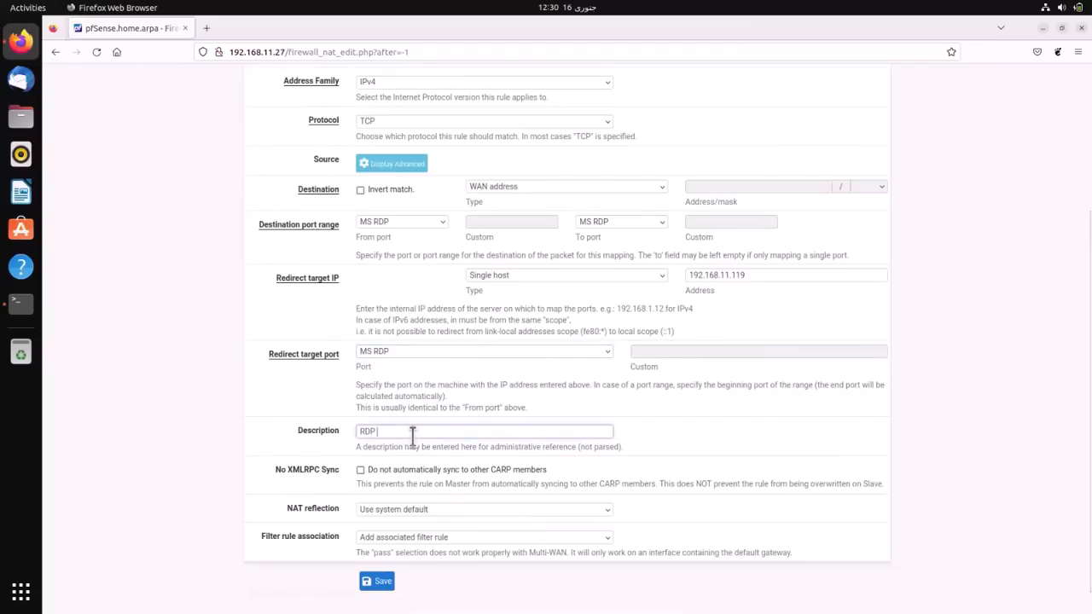
text(to DC)
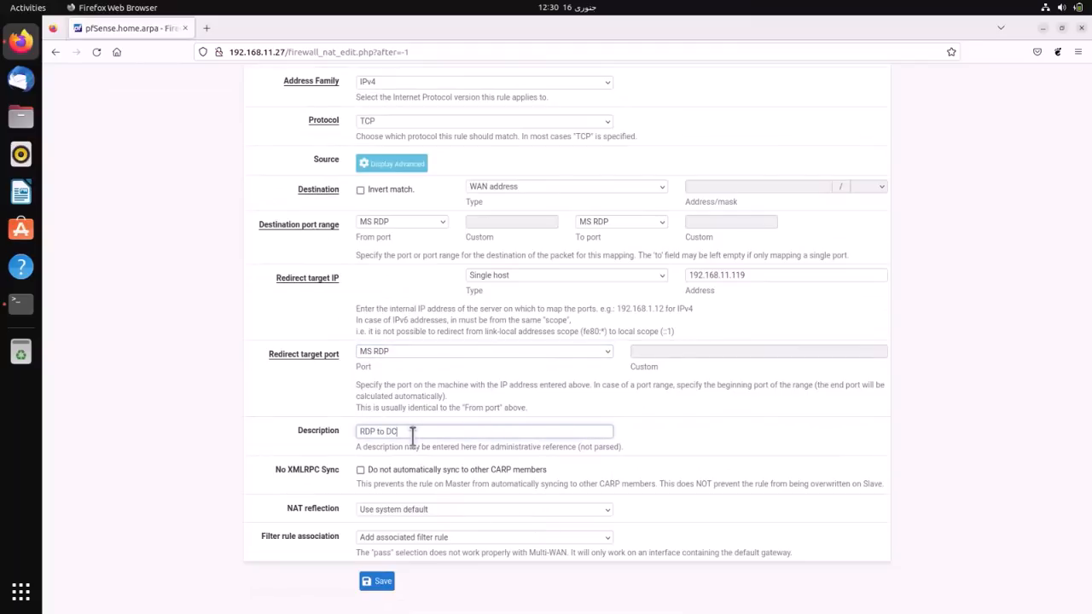
click(377, 583)
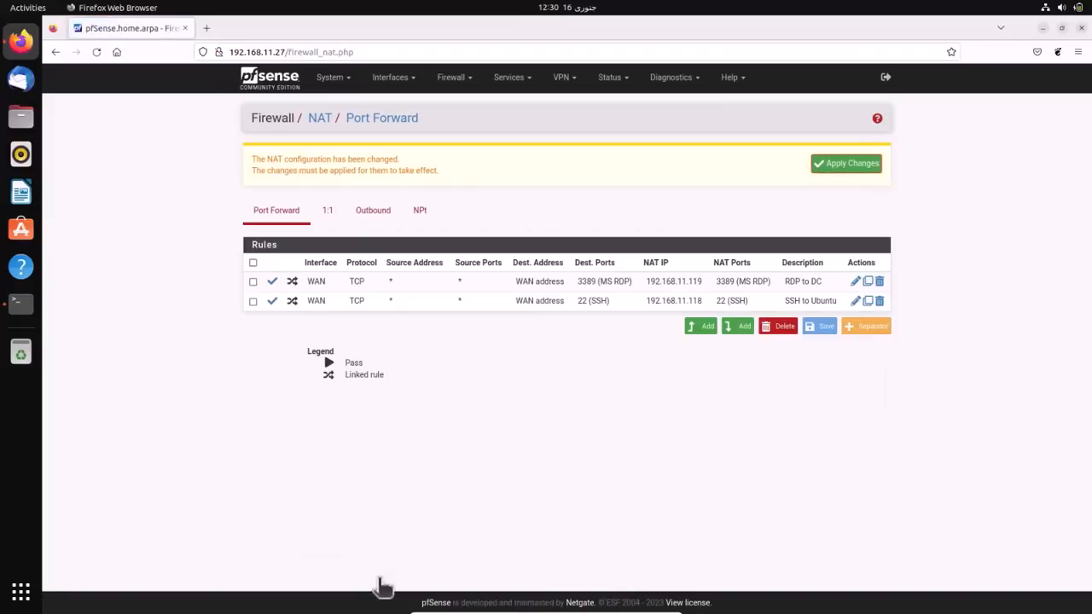
click(836, 168)
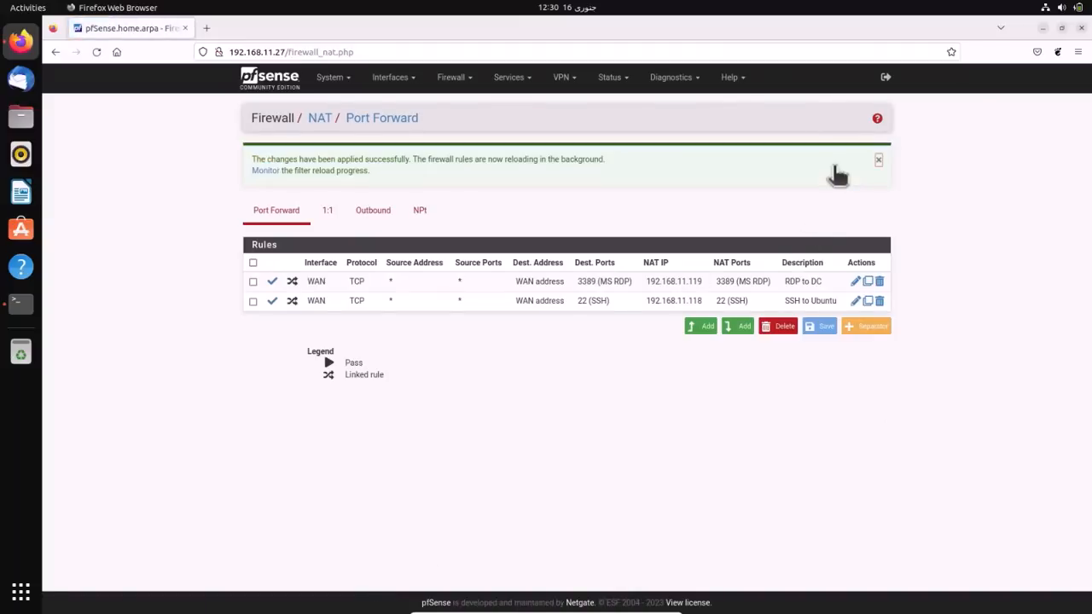
click(516, 77)
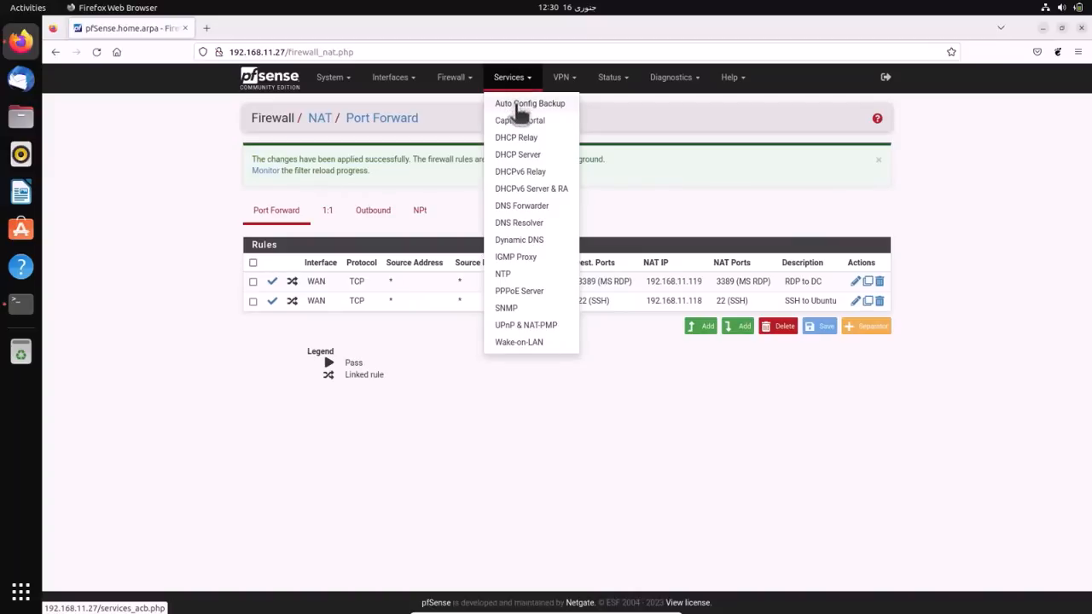
- Reload the Auto Config Backup restore list and highlight the two newest port forward backups
click(519, 106)
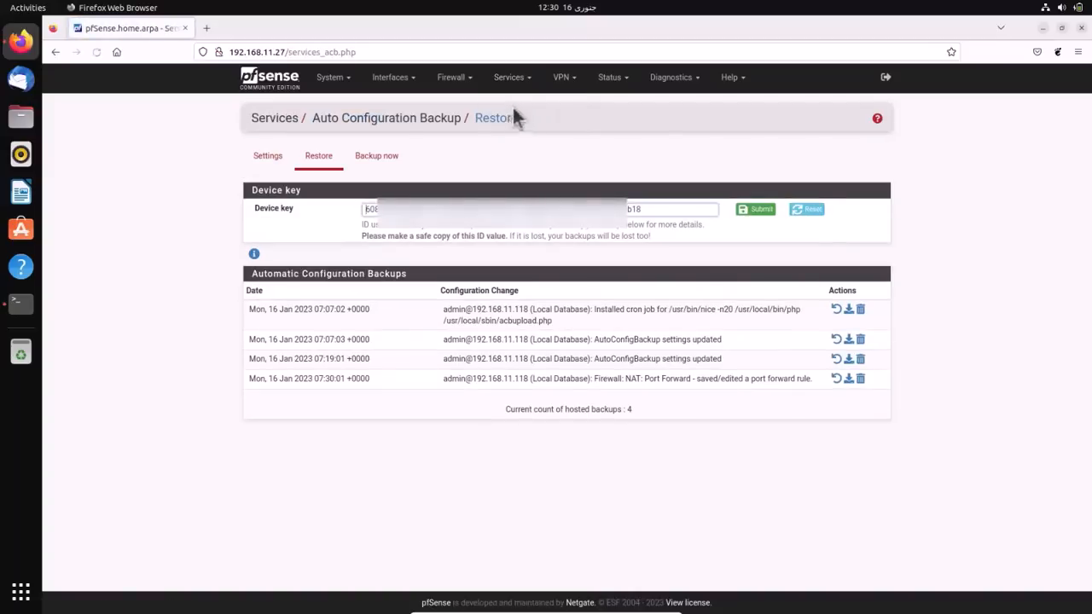
click(314, 167)
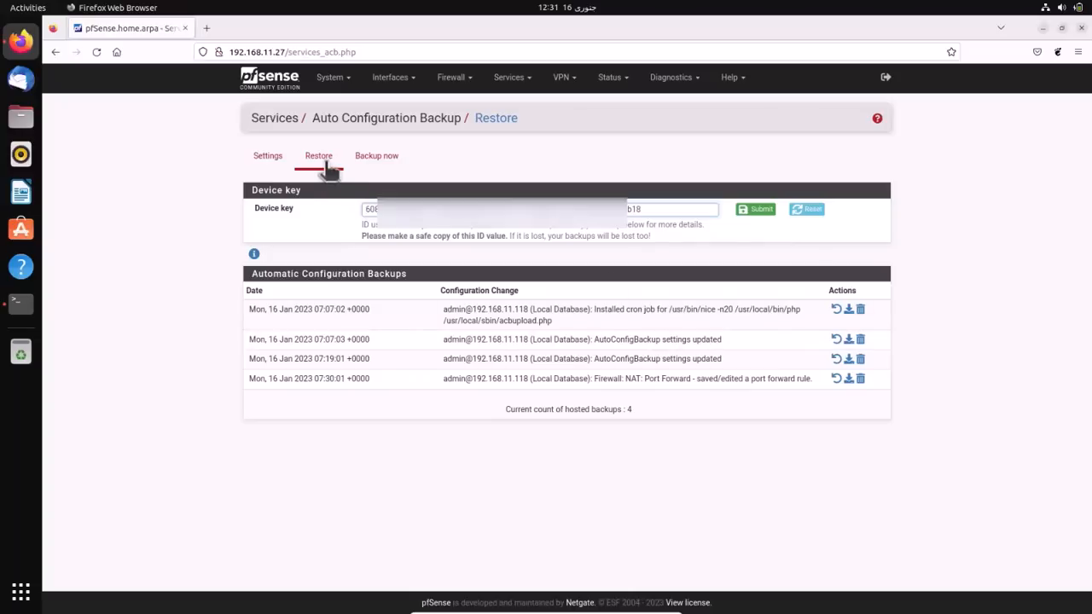
click(328, 166)
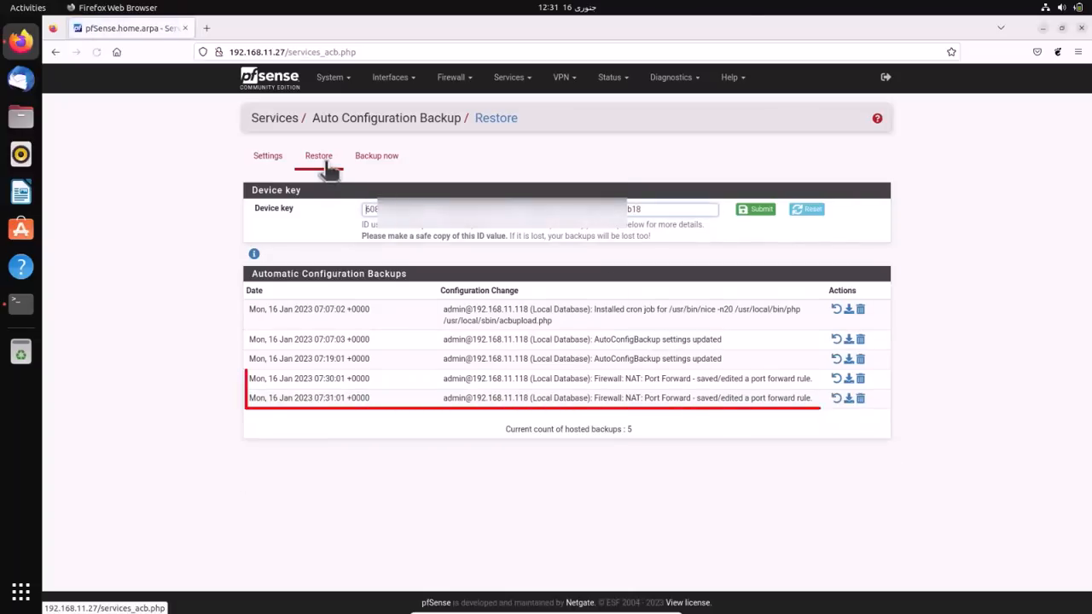
drag(248, 384, 846, 399)
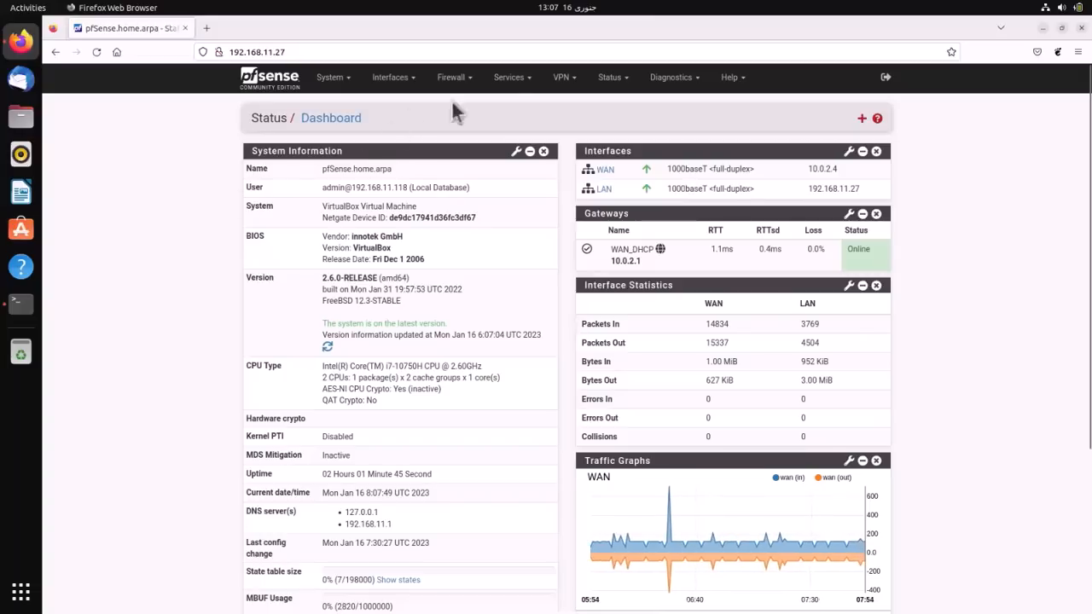
- Queue a manual configuration backup with revision reason 'Full Backup'
click(510, 78)
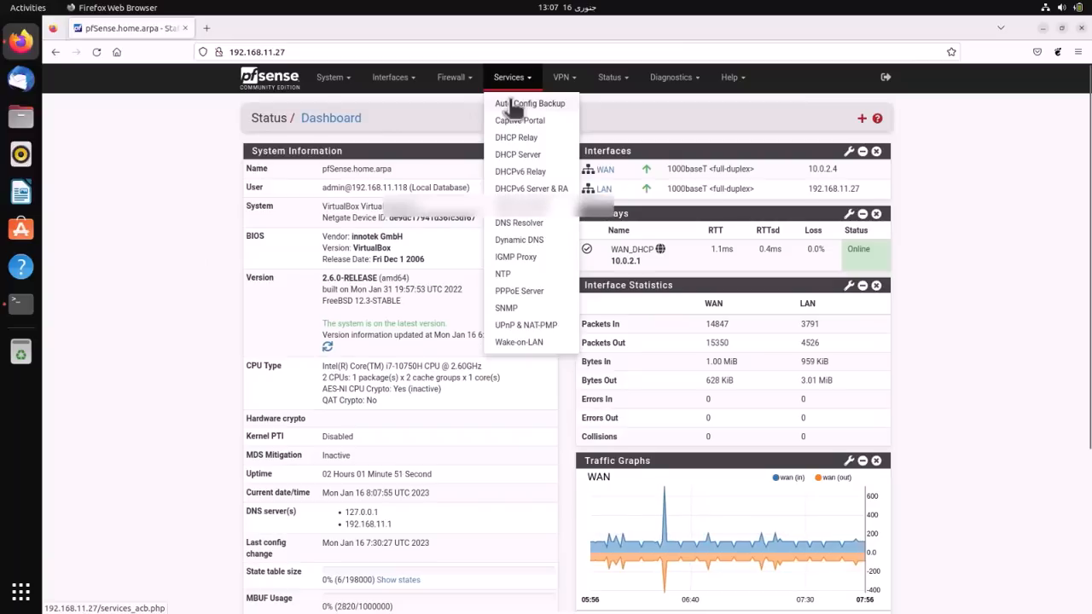
click(512, 104)
click(378, 157)
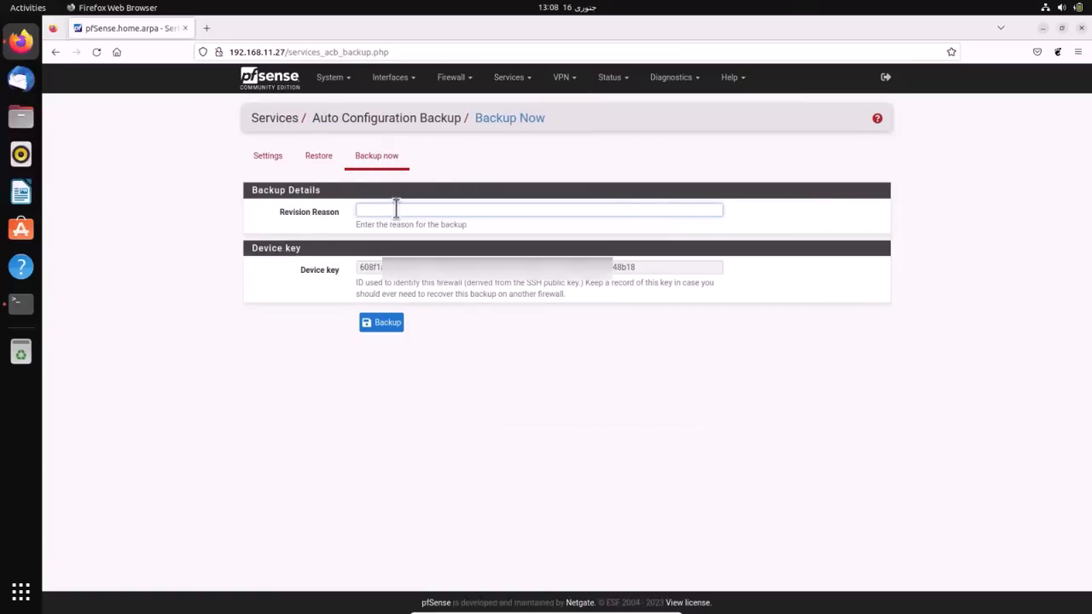
text(Full Backup)
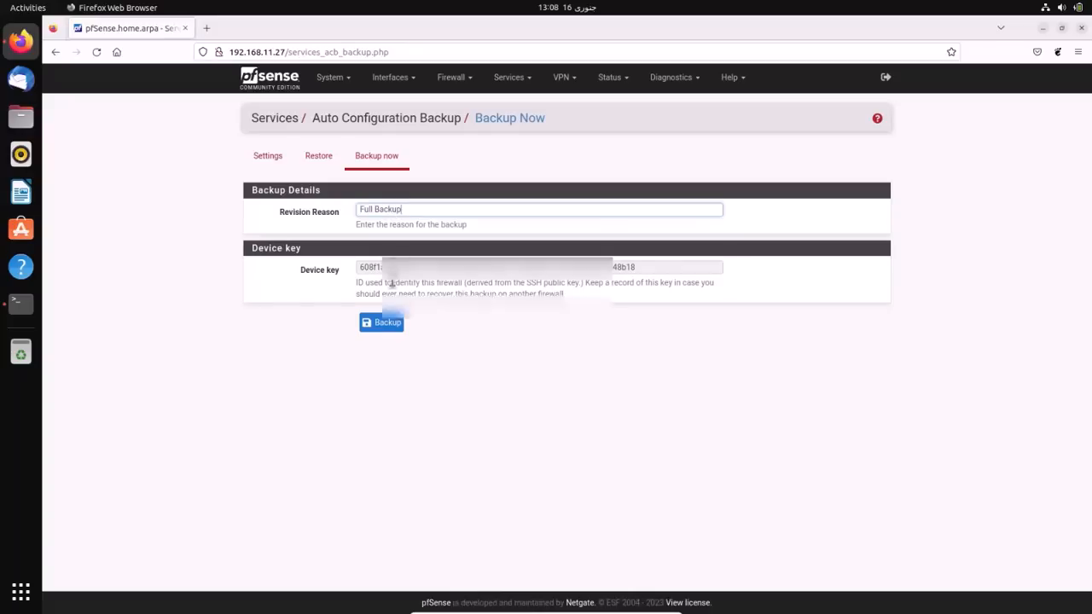
click(382, 323)
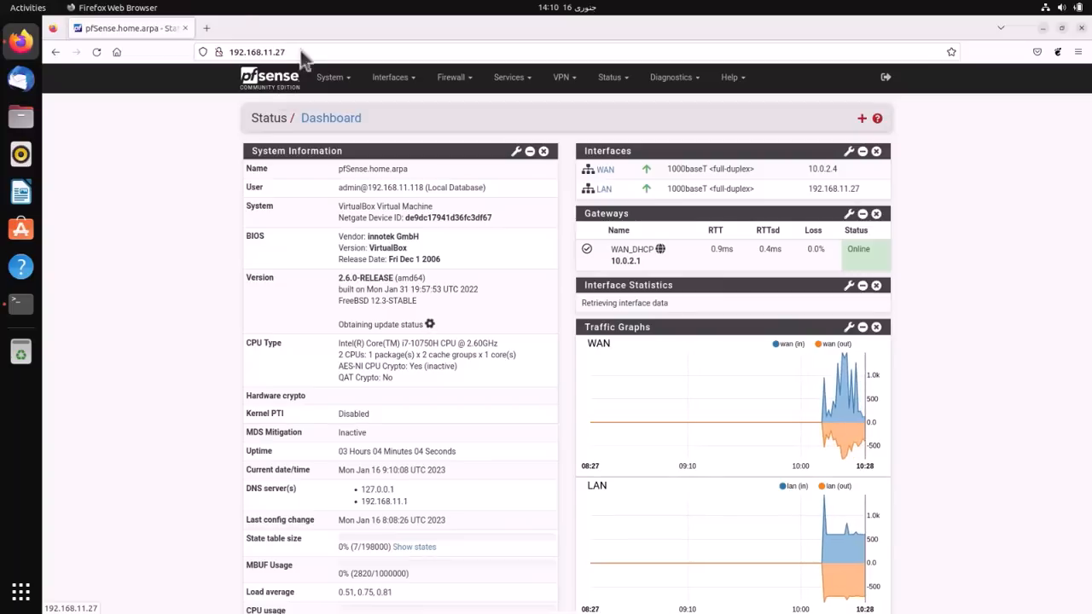
click(451, 77)
- On the LAN rules, disable and delete the Default allow LAN IPv6 rule, applying the change
click(456, 140)
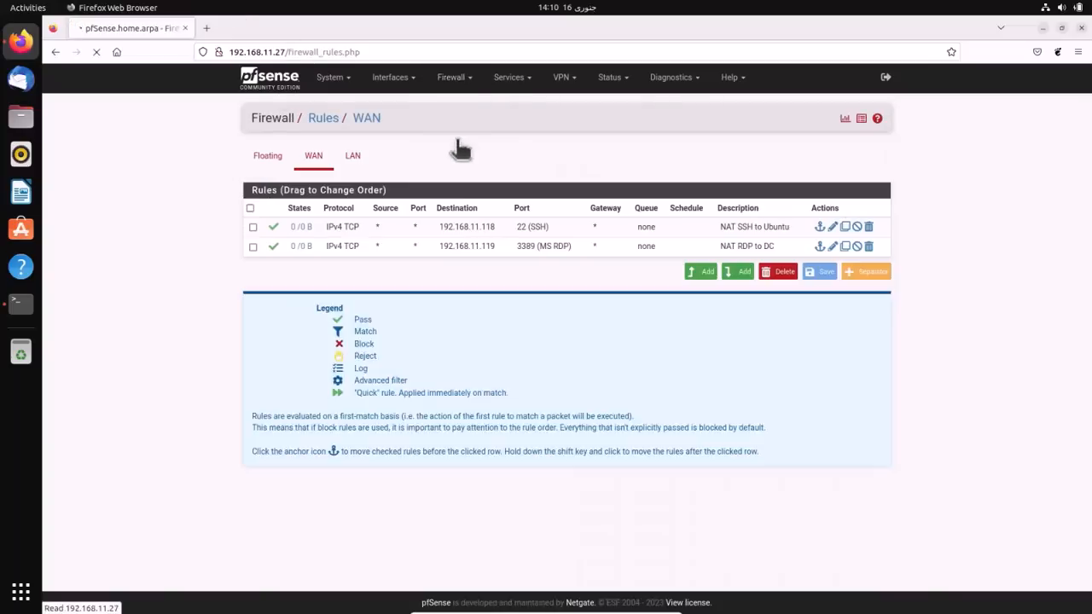
click(450, 77)
click(451, 142)
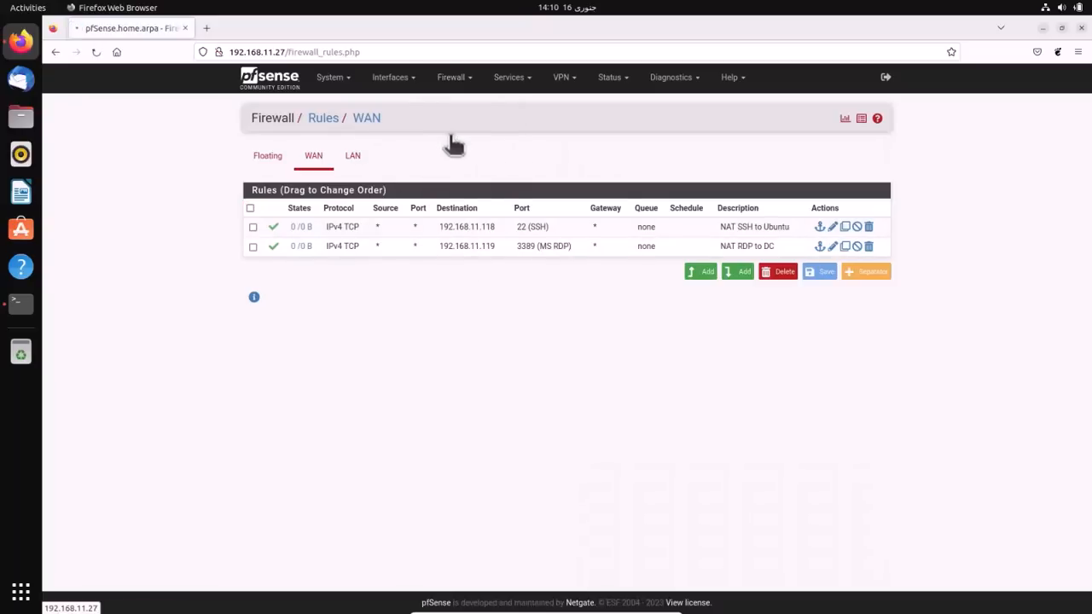
click(353, 157)
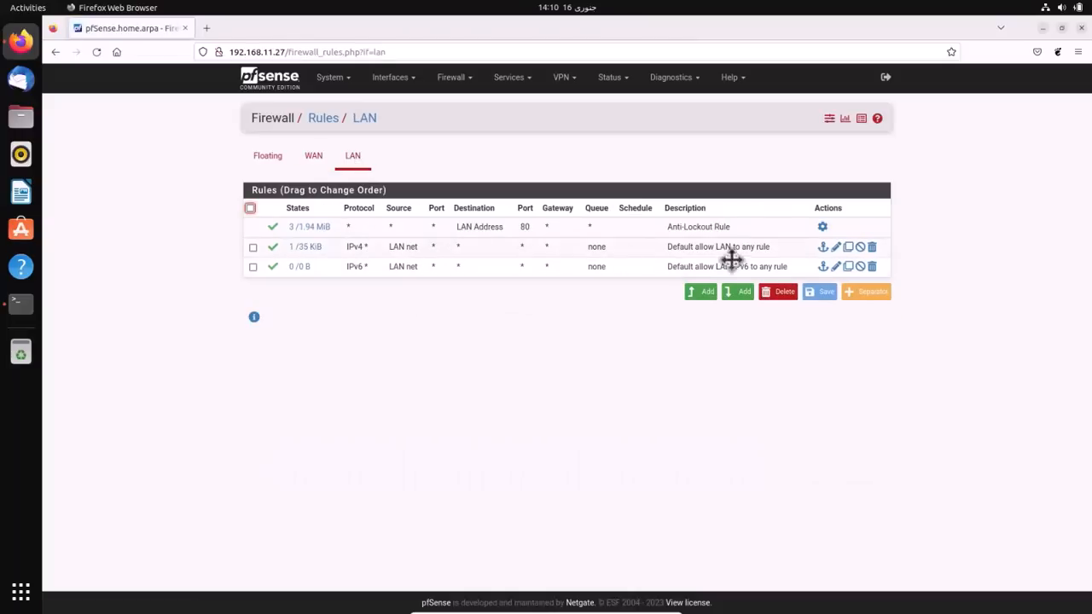
click(274, 267)
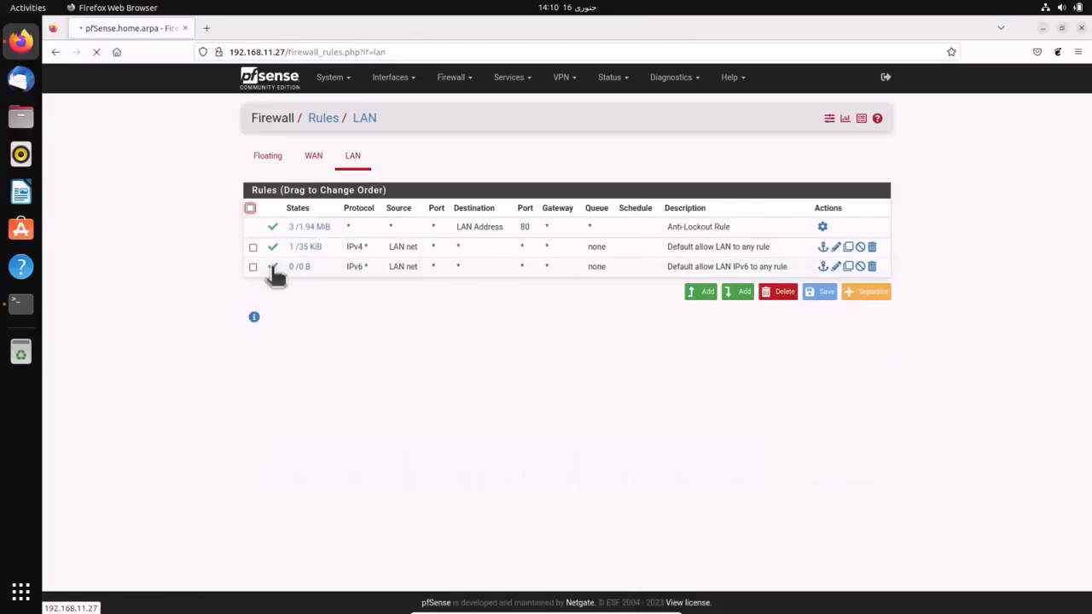
click(843, 166)
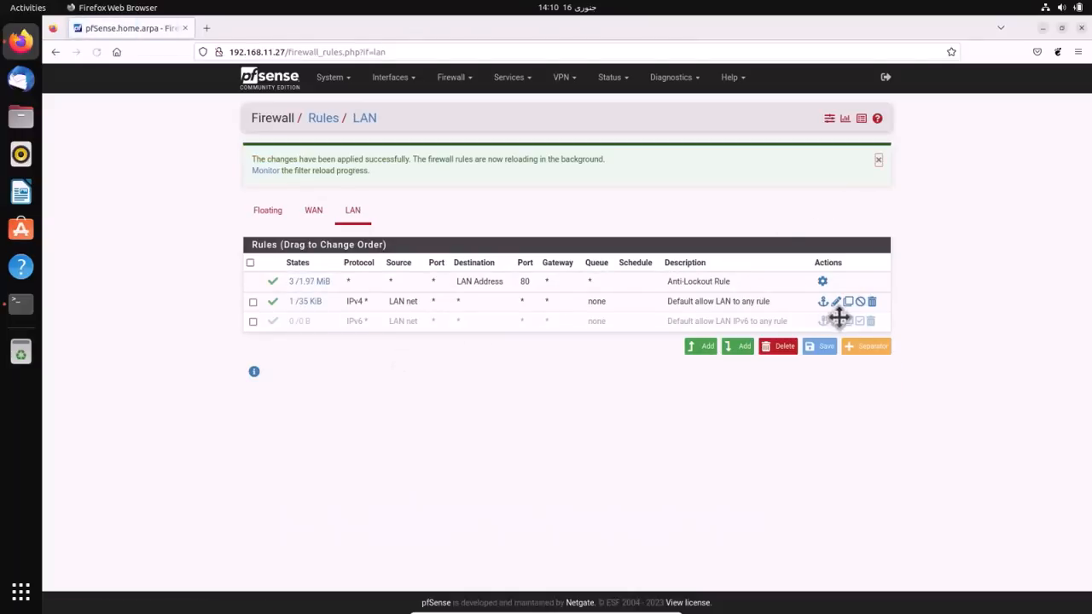
click(871, 321)
click(684, 359)
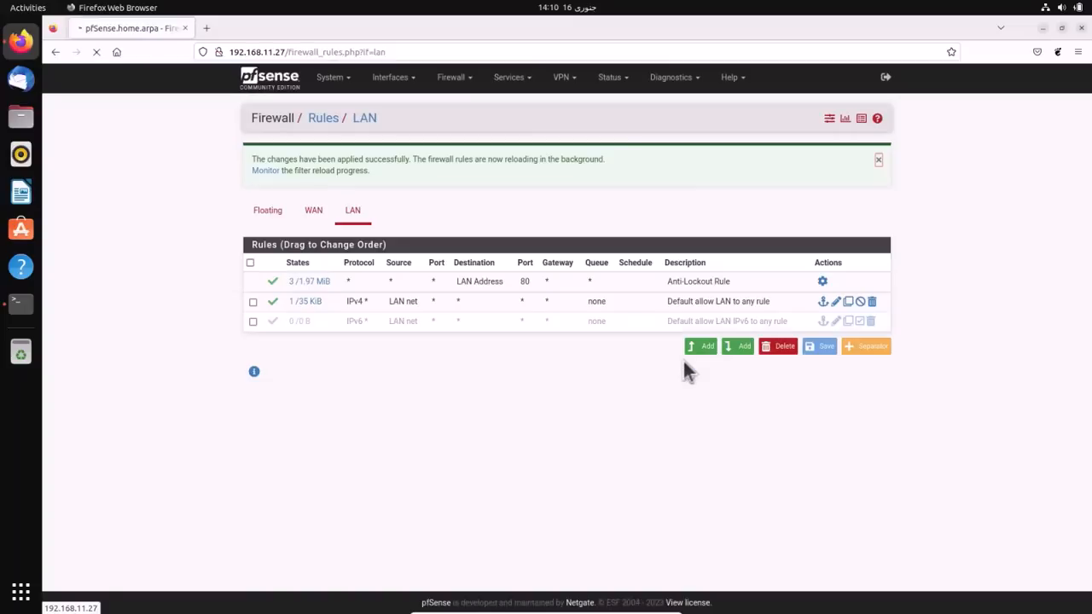
click(842, 166)
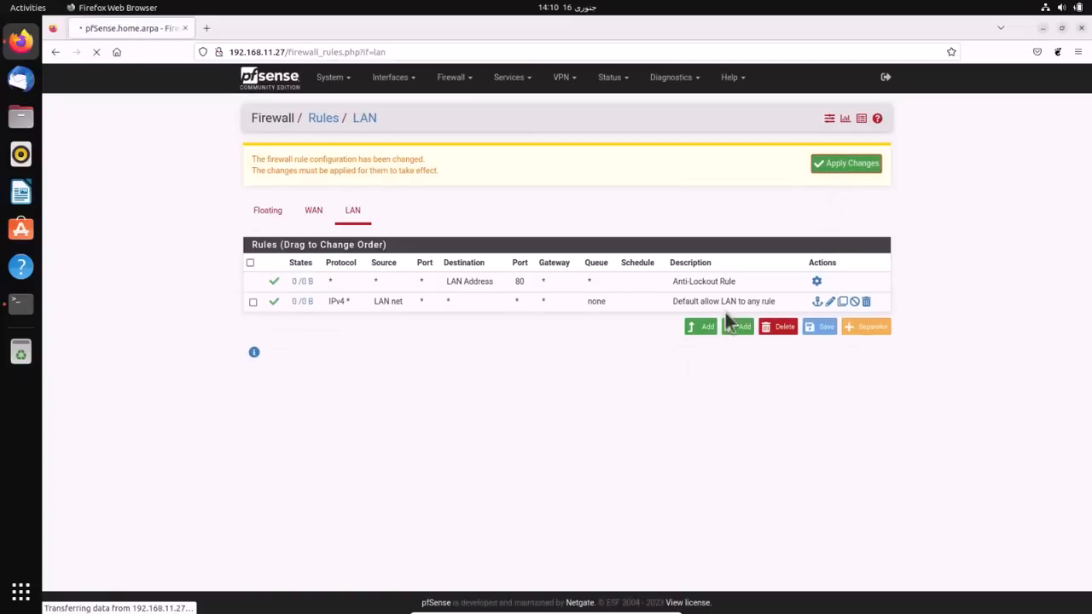
click(700, 326)
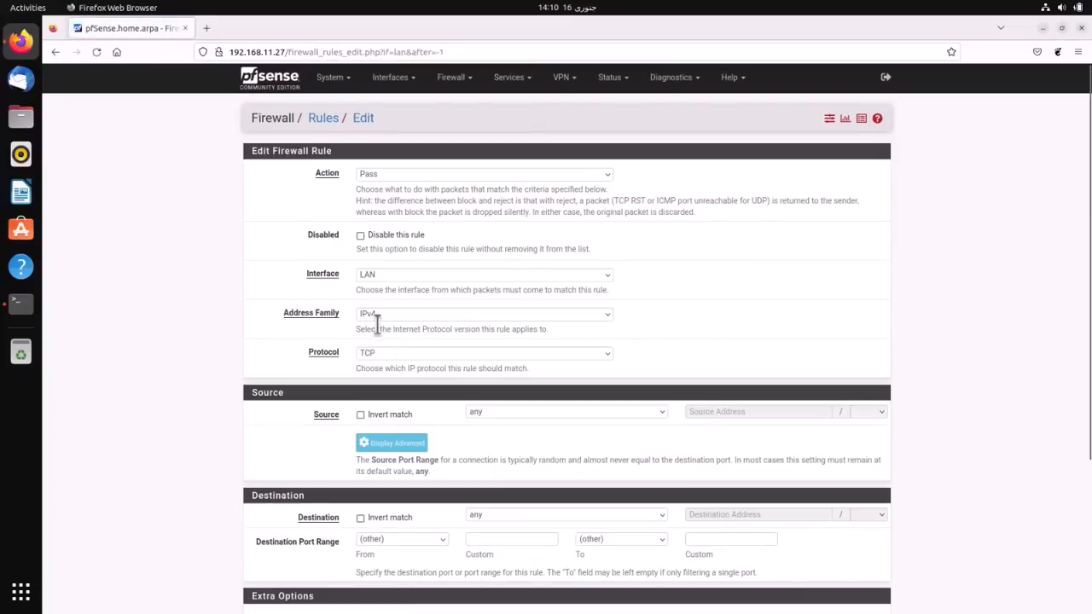
- Set the new LAN rule to Reject, any protocol, with a single-host source
click(377, 354)
click(377, 356)
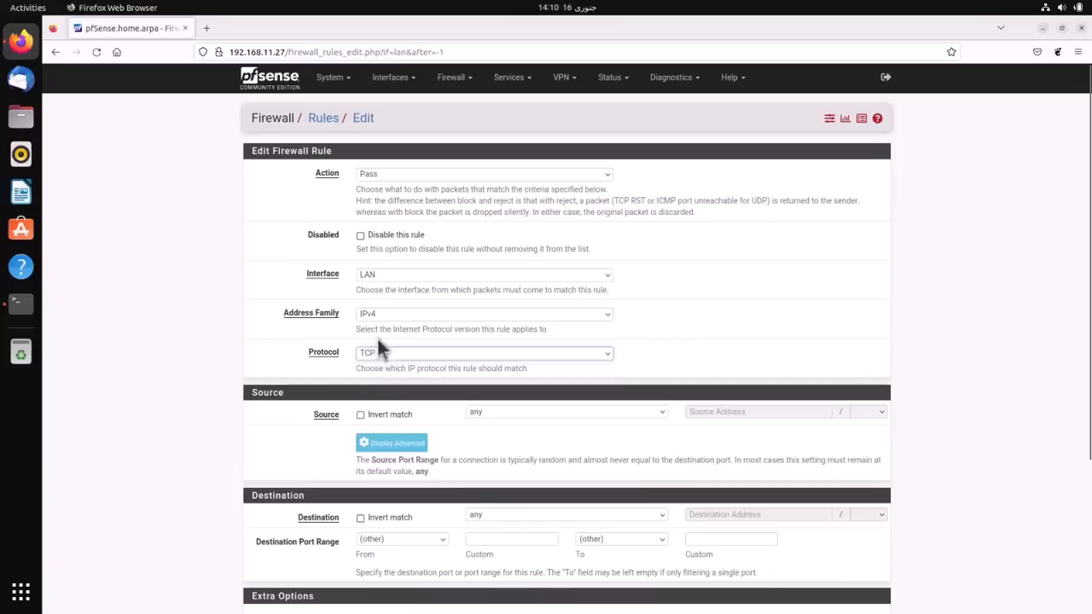
click(379, 174)
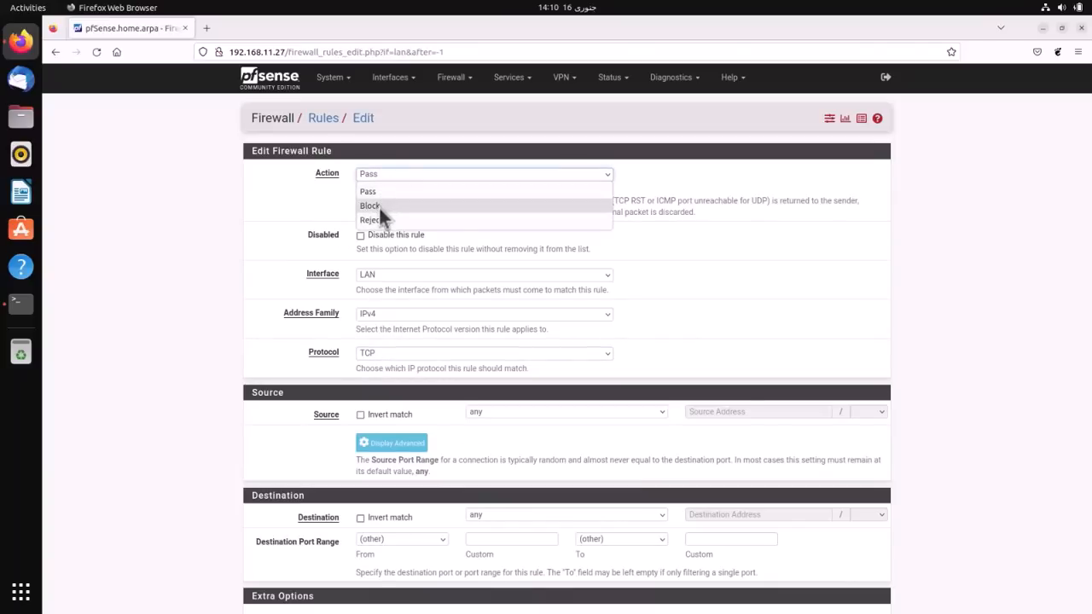
click(376, 219)
click(383, 353)
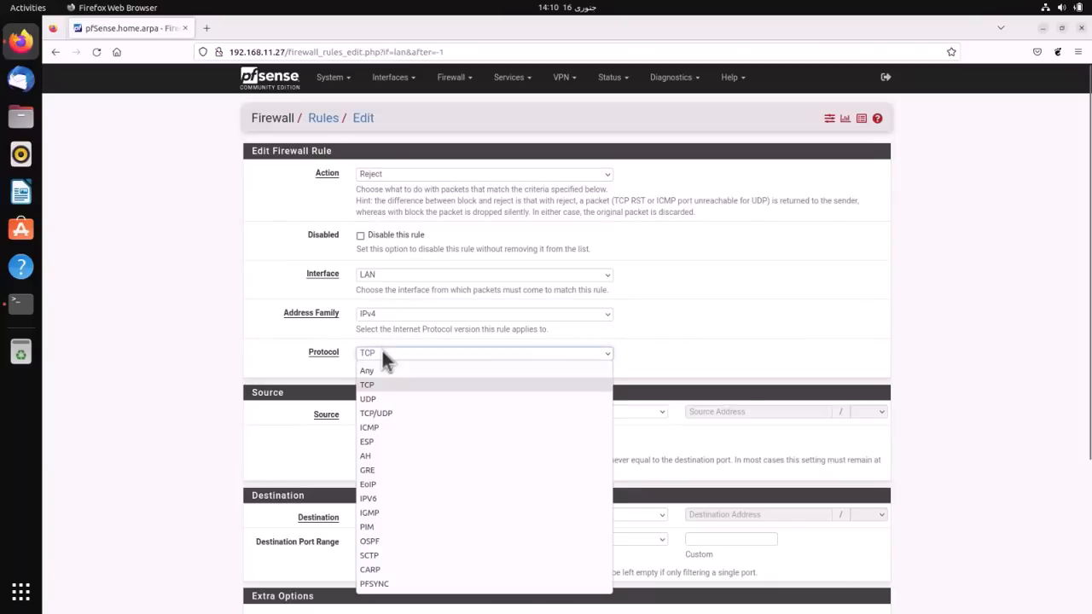
click(379, 373)
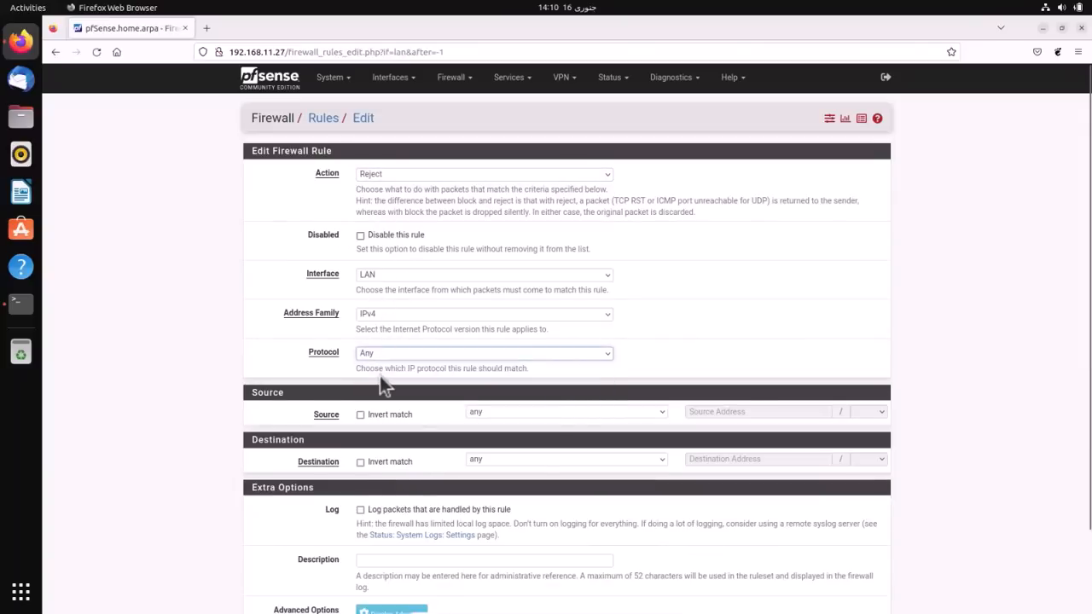
scroll(392, 371, down, 2)
click(506, 320)
click(495, 350)
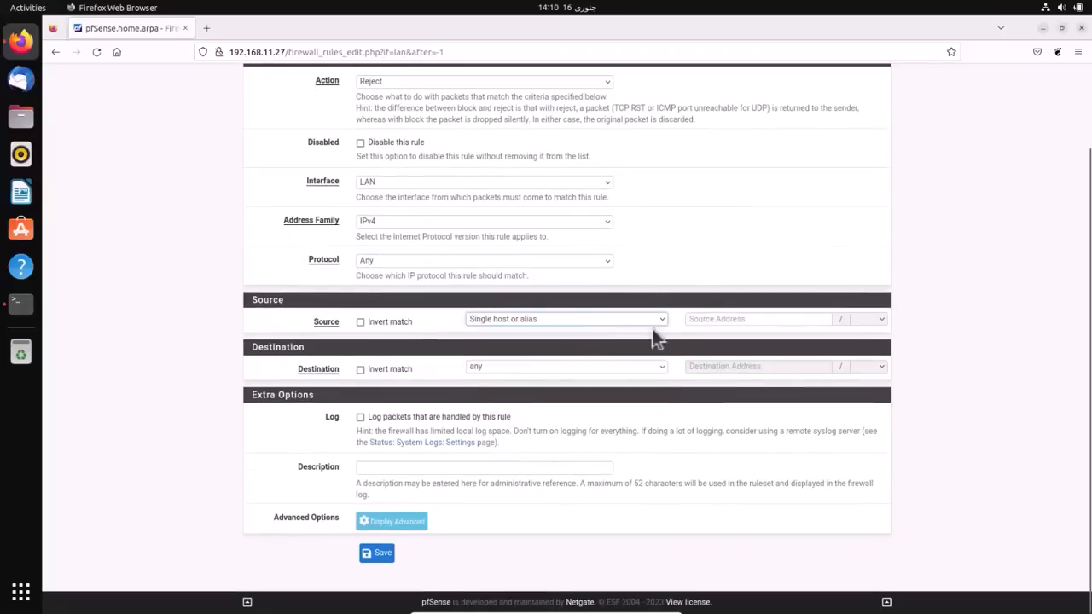
- Enter source 192.168.11.11 and description 'Member Server', then save and apply
click(705, 318)
text(192.168.)
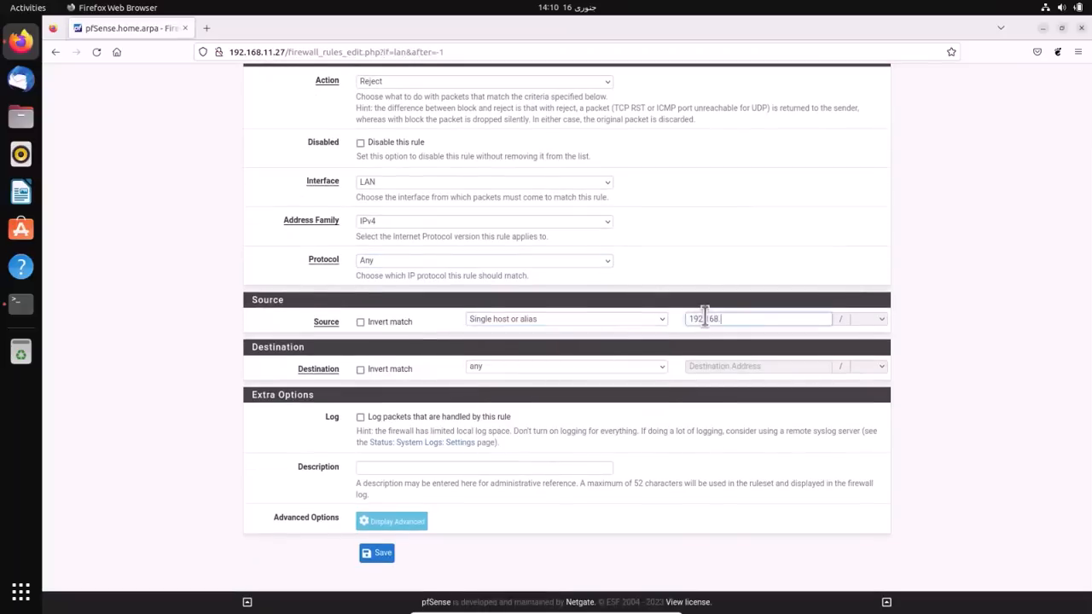
text(11.11)
click(375, 466)
text(Member)
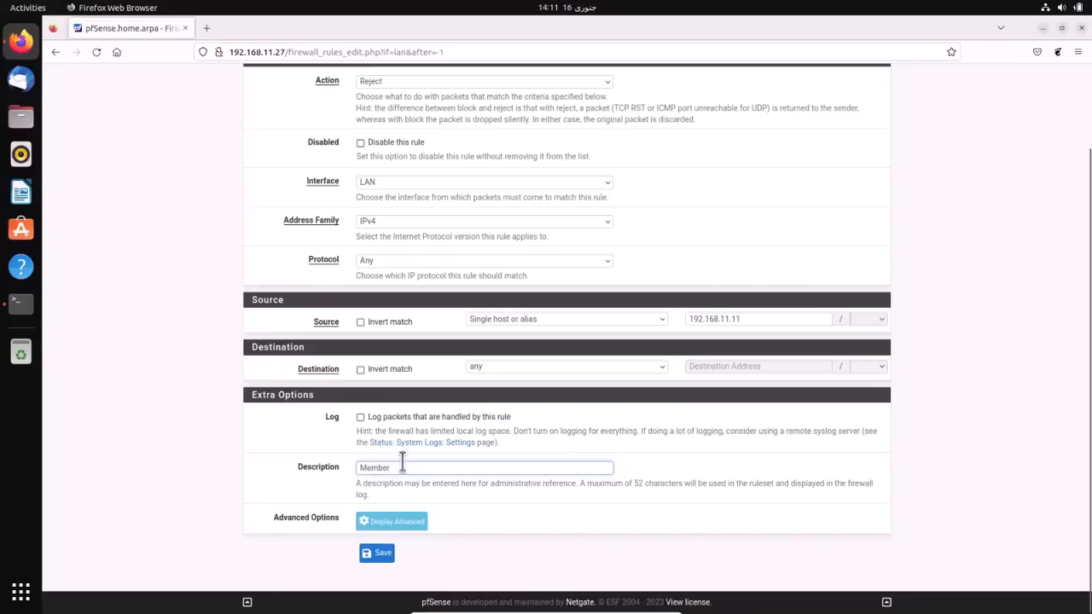
text( Server)
click(378, 552)
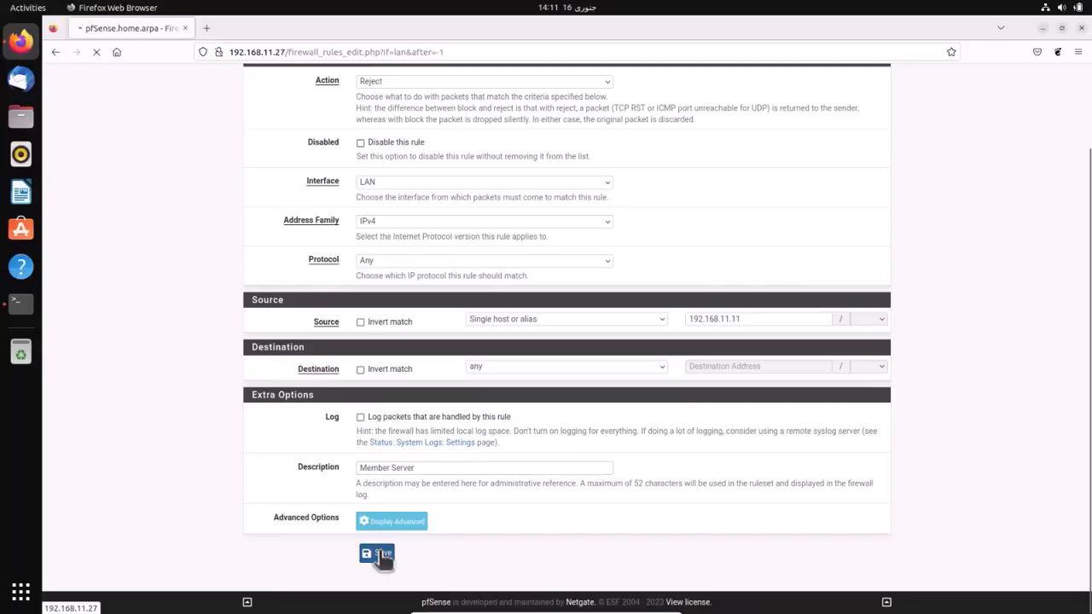
click(849, 166)
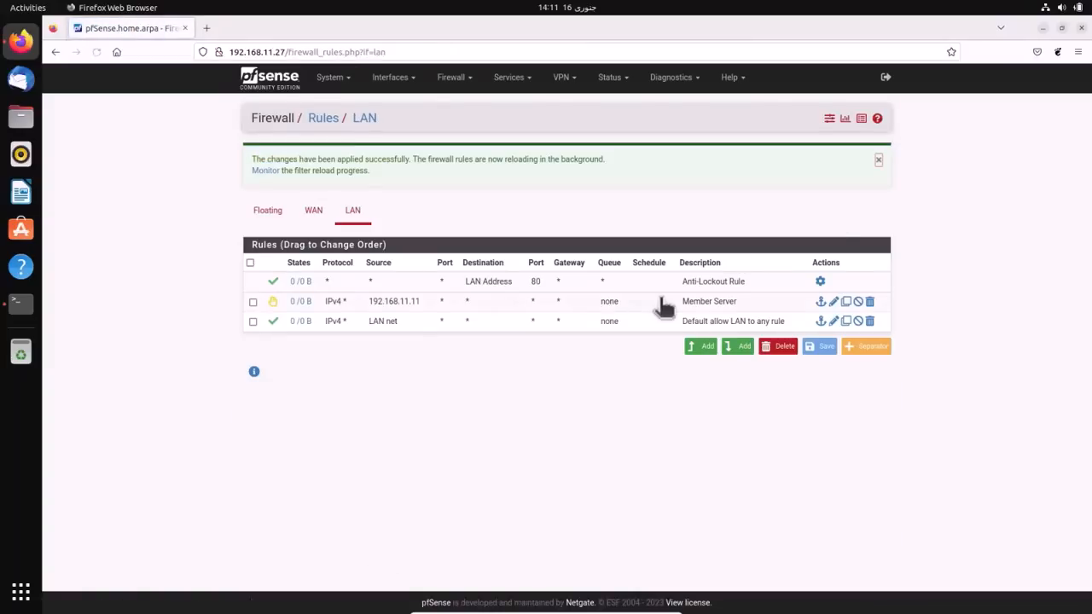
- Delete the 'SSH to Ubuntu' and 'RDP to DC' port forwards and apply
click(454, 79)
click(466, 124)
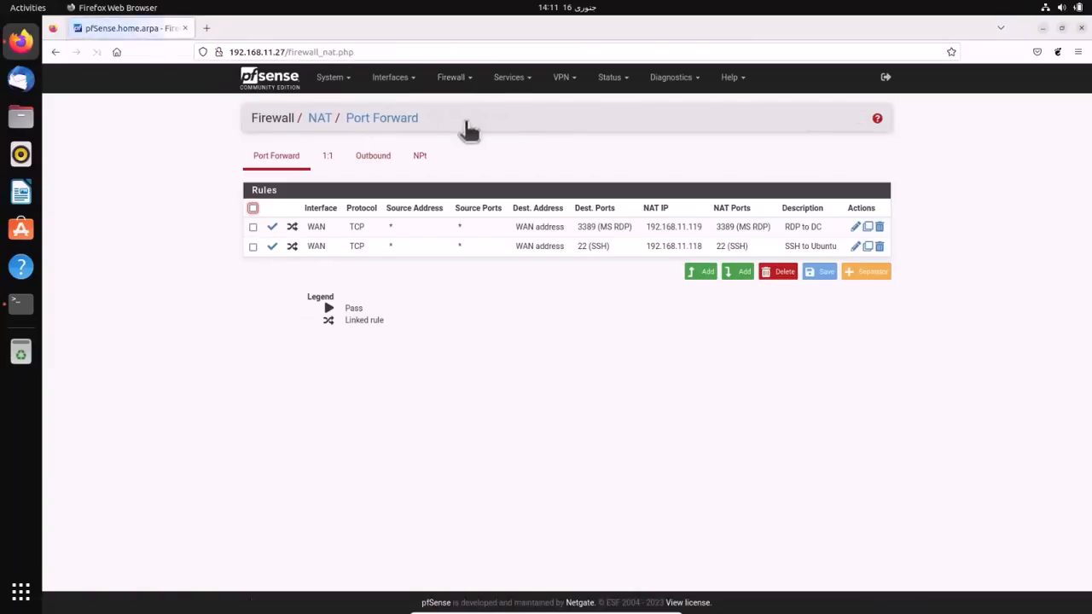
click(880, 247)
click(684, 358)
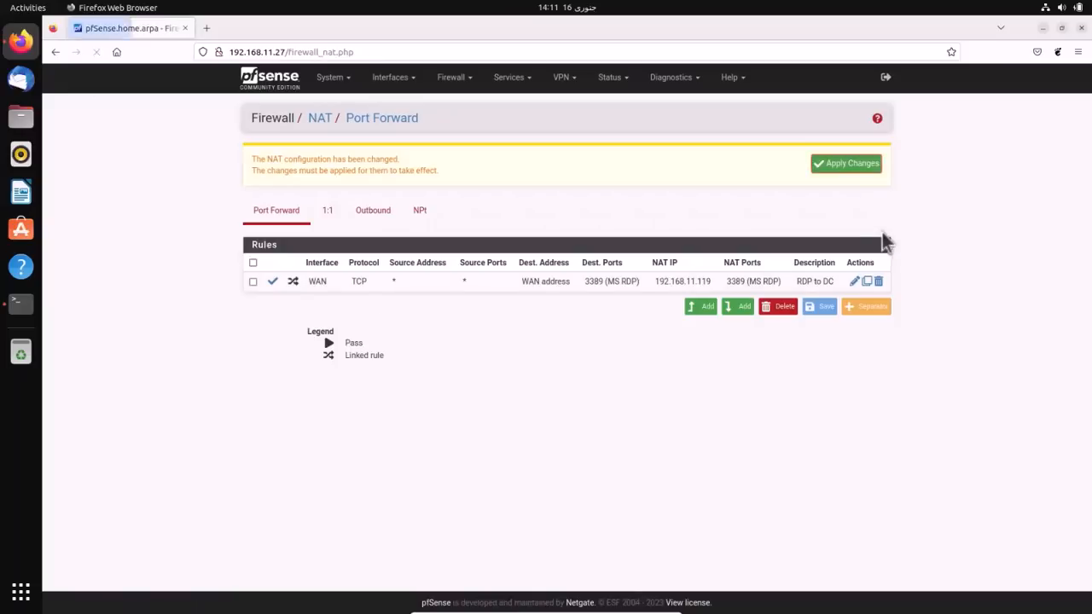
click(878, 282)
click(685, 371)
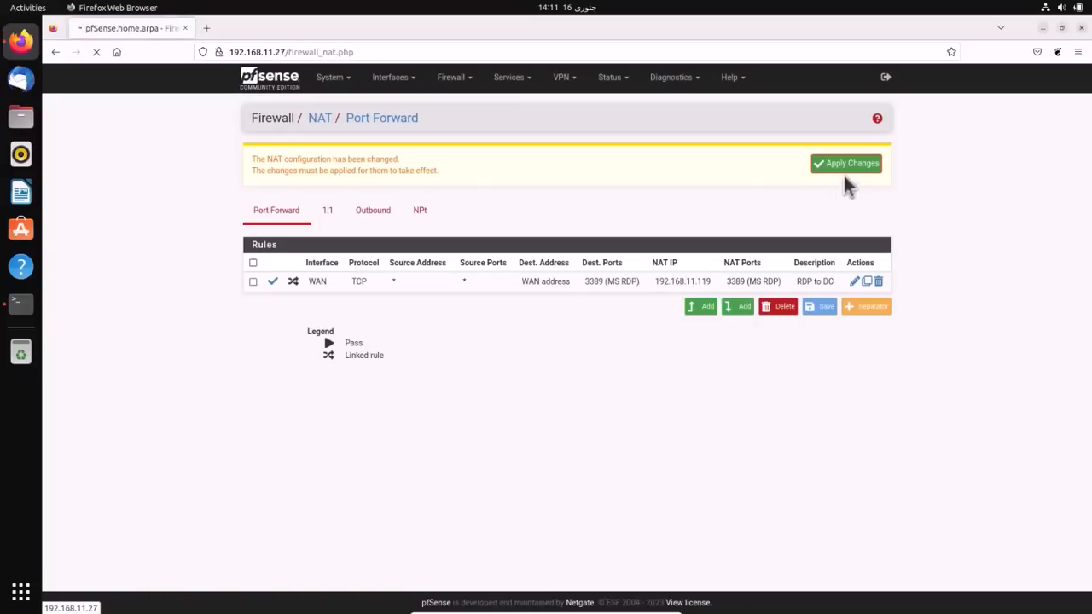
click(851, 167)
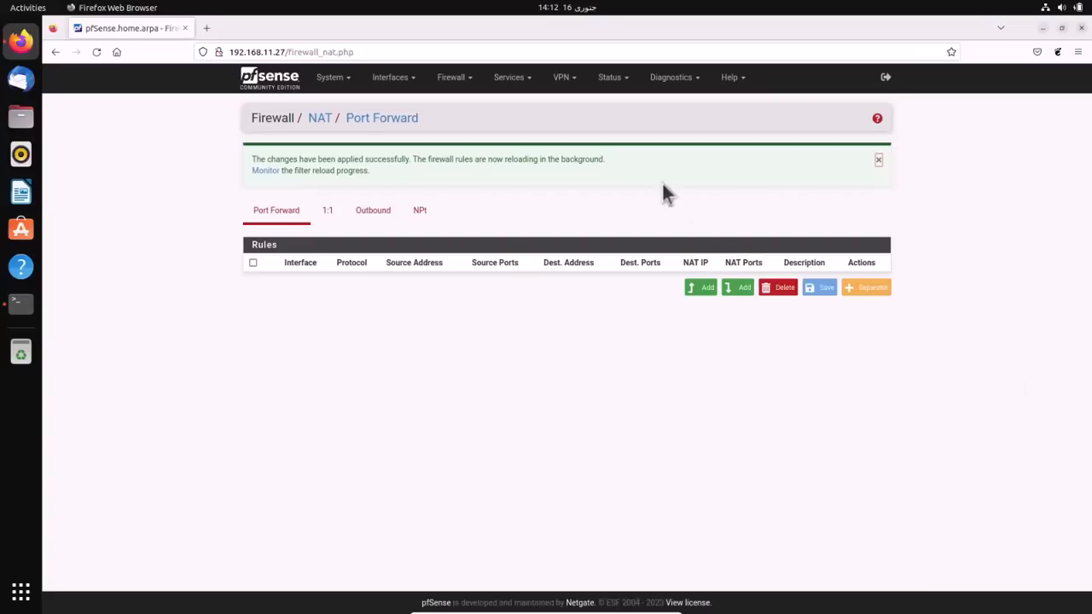
click(513, 80)
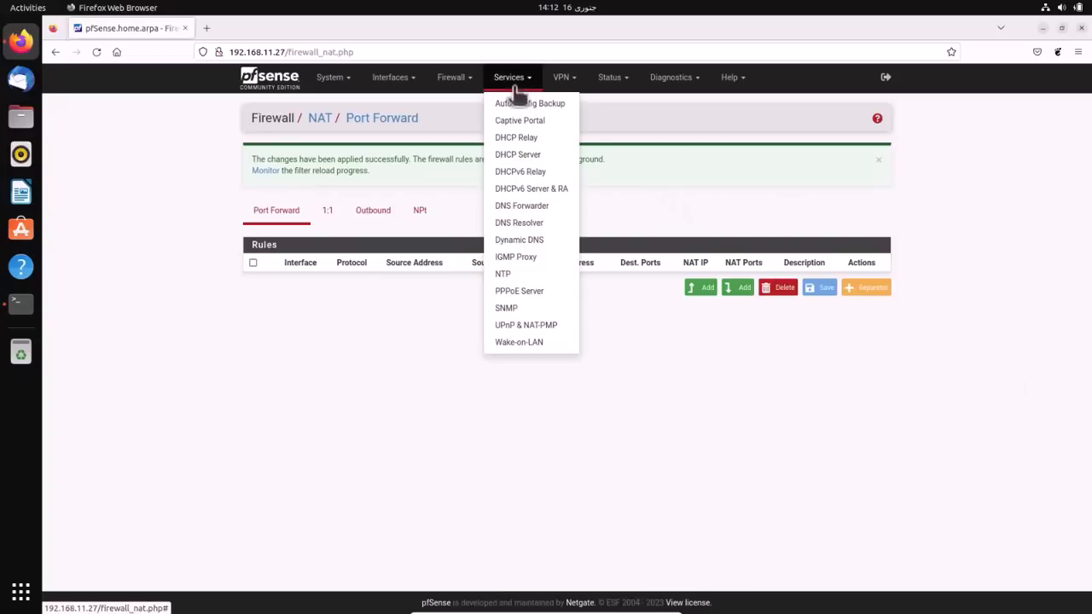
- Show the Auto Config Backup Restore list of 11 saved revisions
click(517, 104)
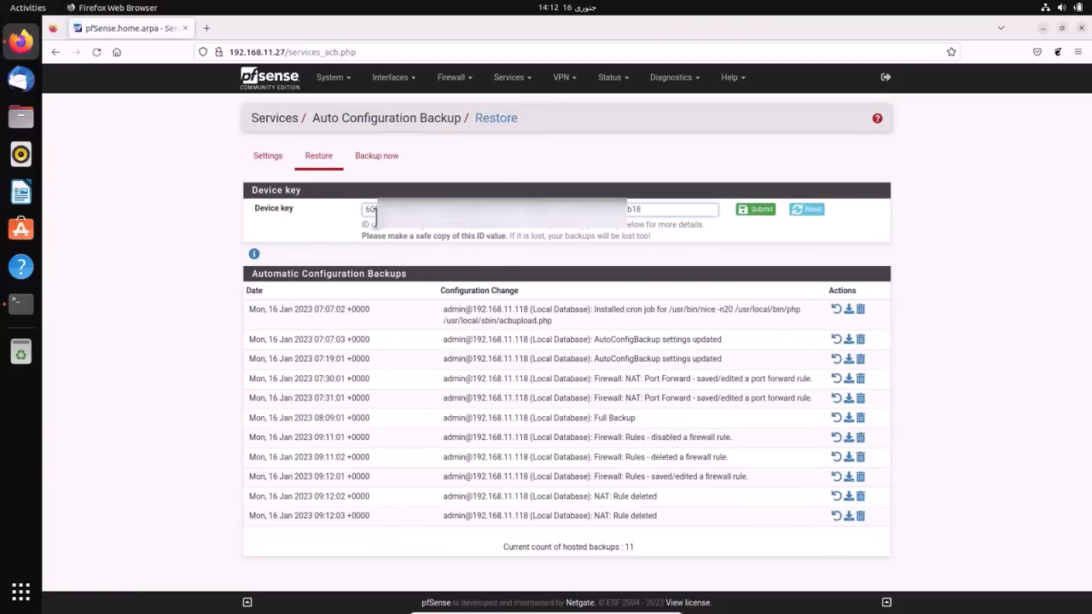
click(321, 162)
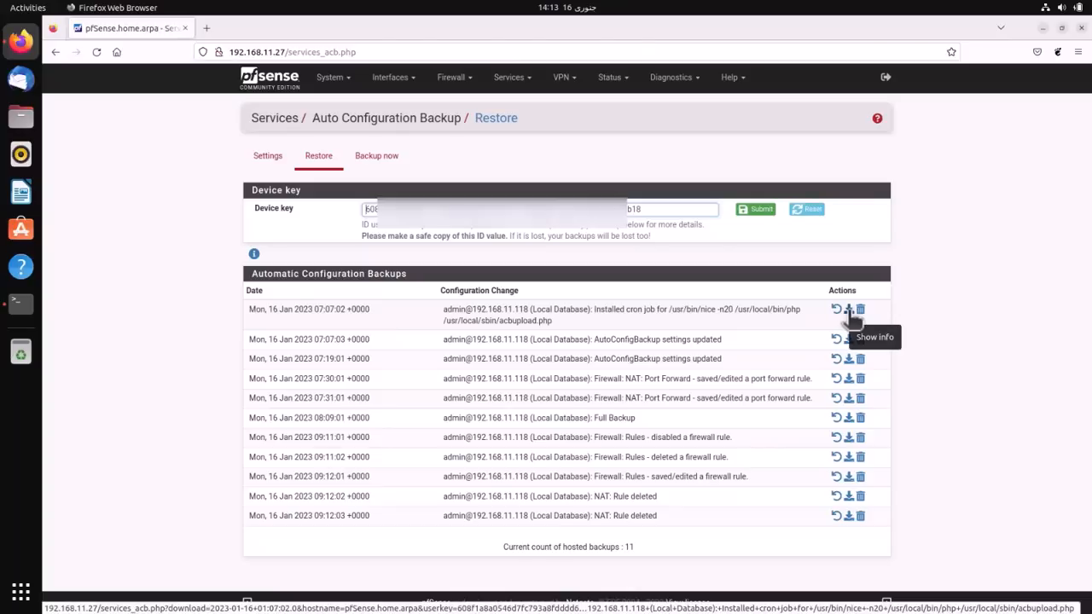
click(849, 312)
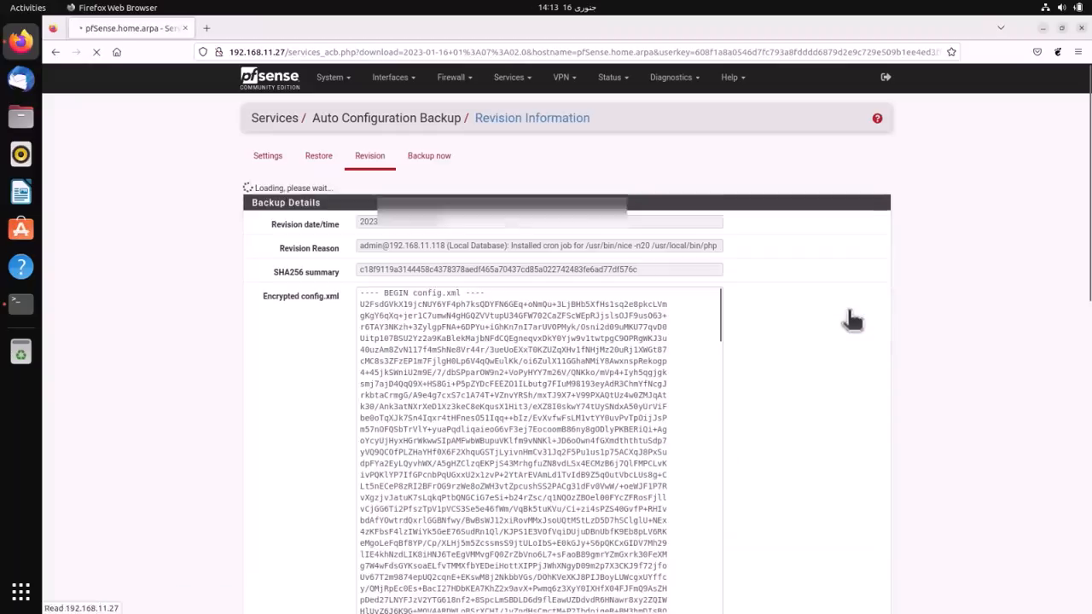
scroll(543, 409, down, 3)
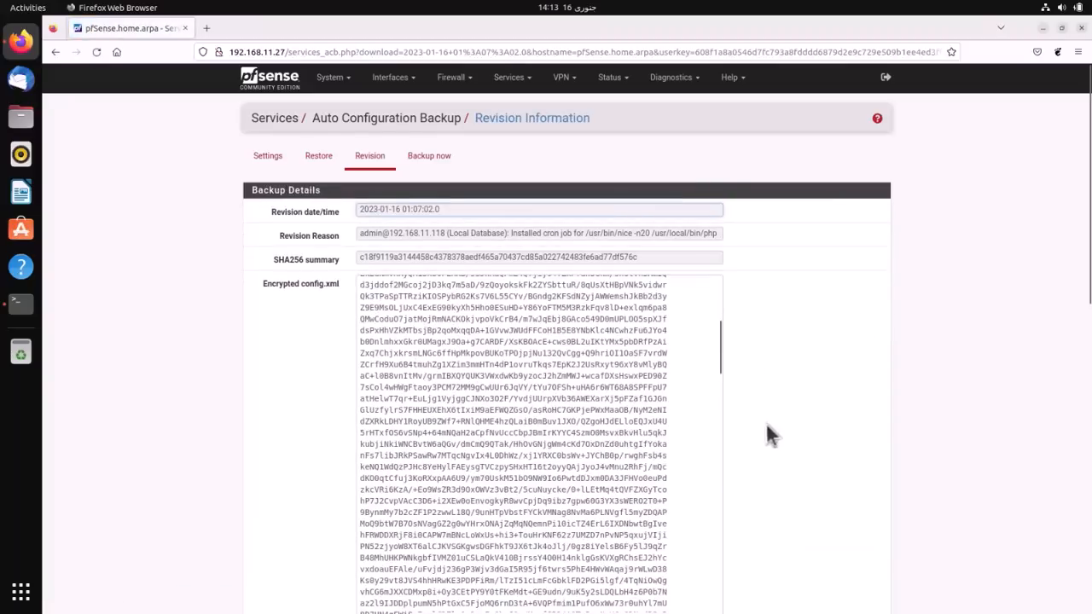
scroll(771, 429, down, 6)
scroll(771, 439, down, 3)
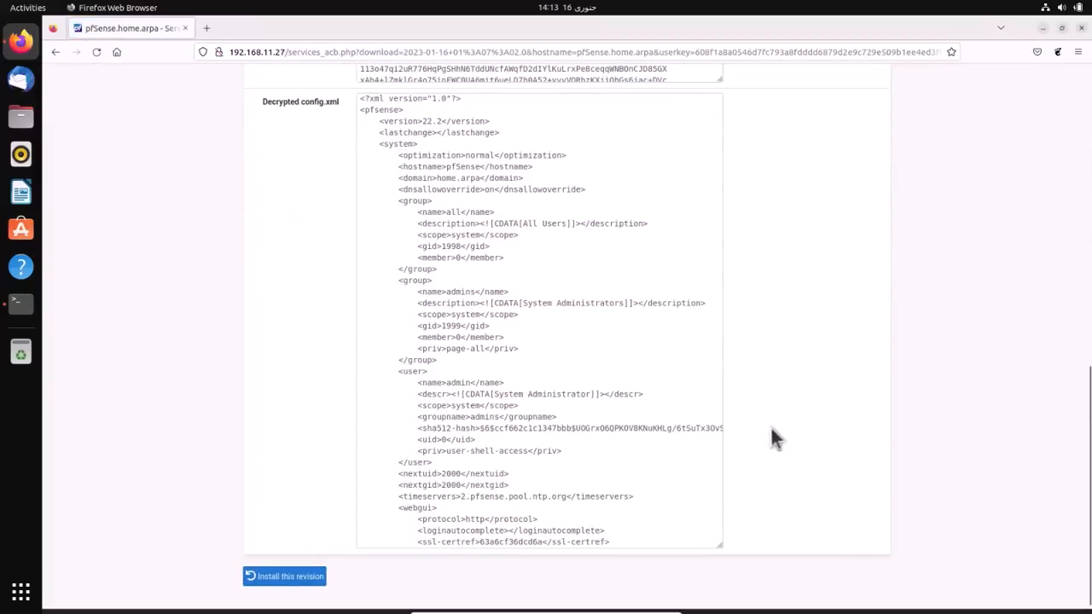
scroll(772, 433, up, 12)
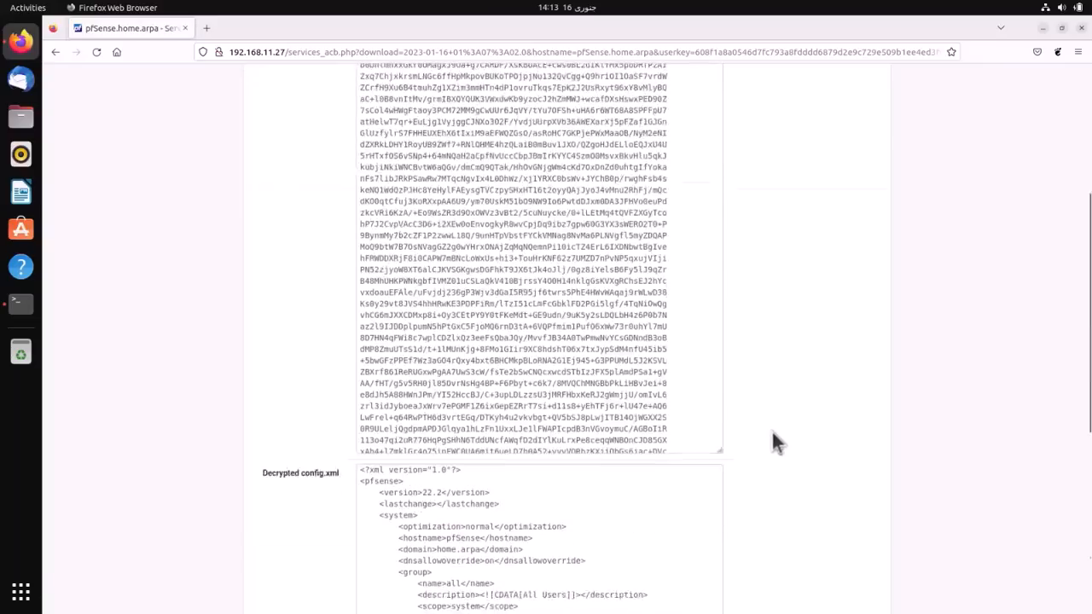
click(332, 158)
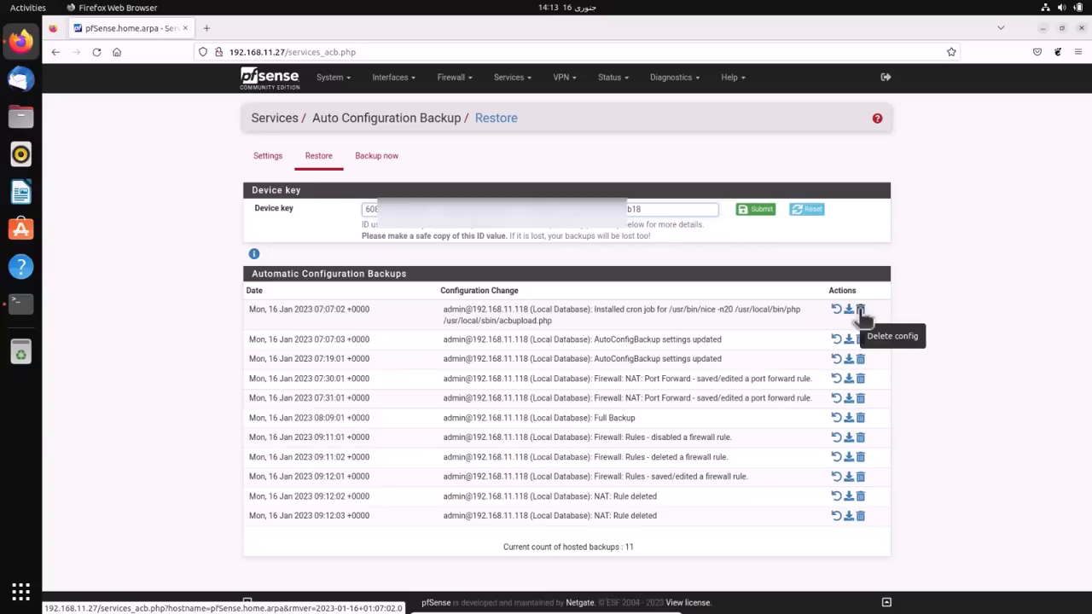
- Refresh the backup list and restore the 09:12:02 and 09:12:03 revisions, confirming each
click(320, 162)
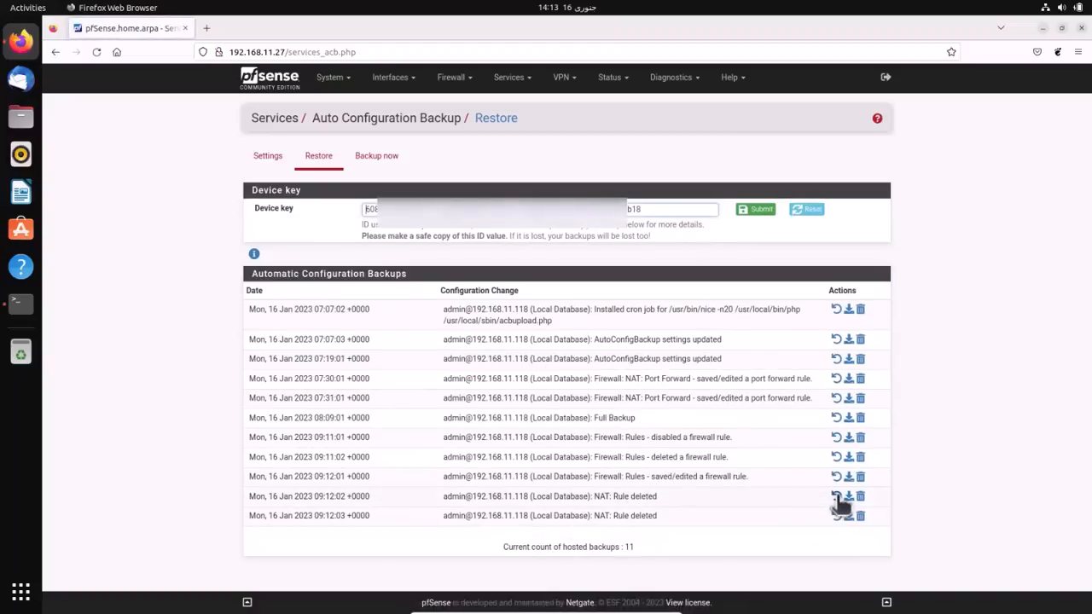
click(837, 496)
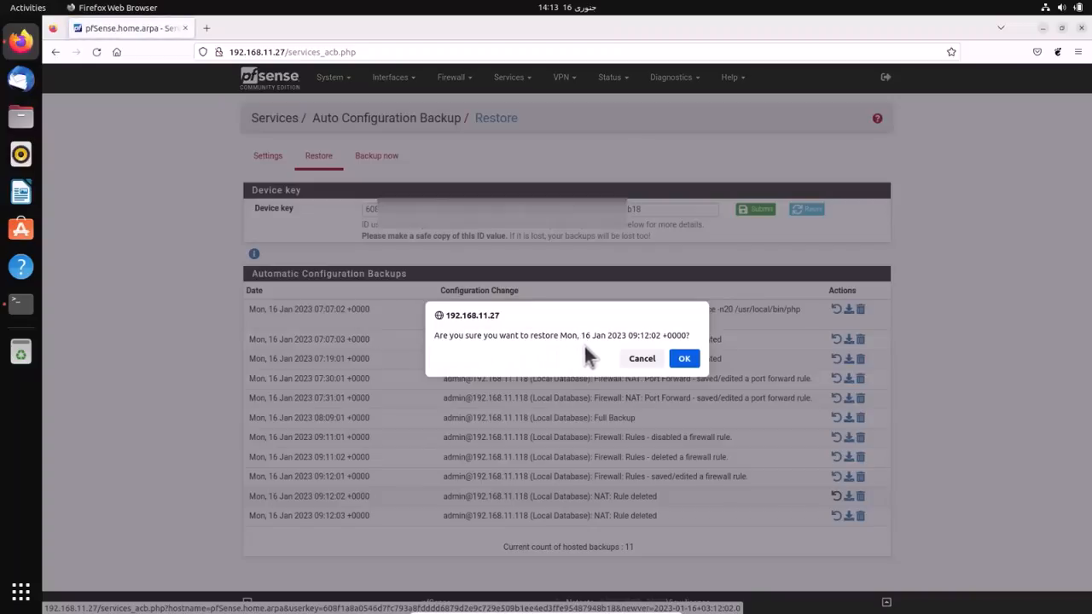
click(683, 358)
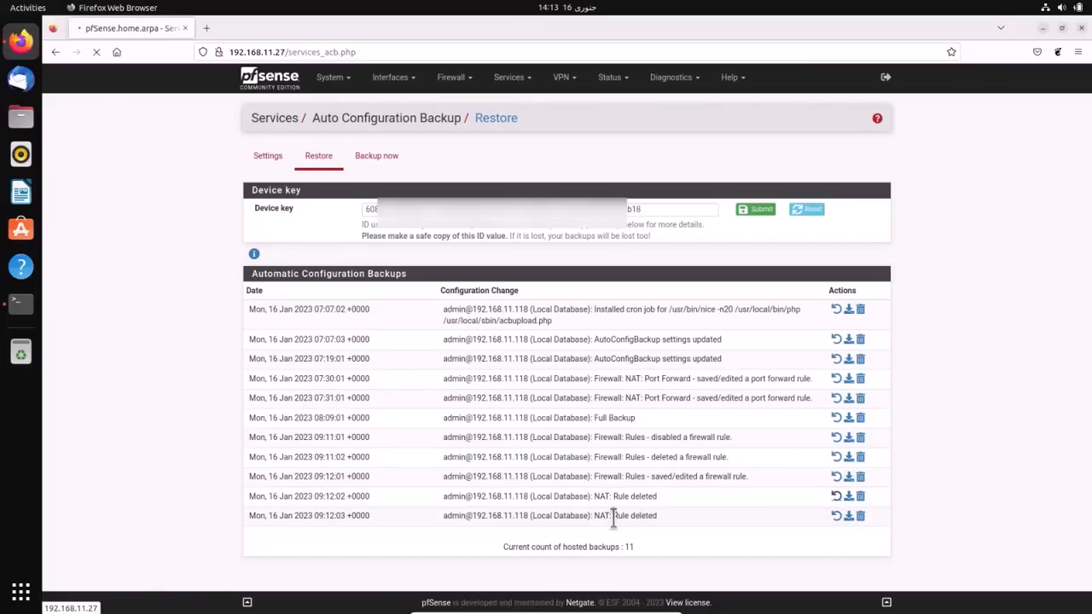
click(836, 516)
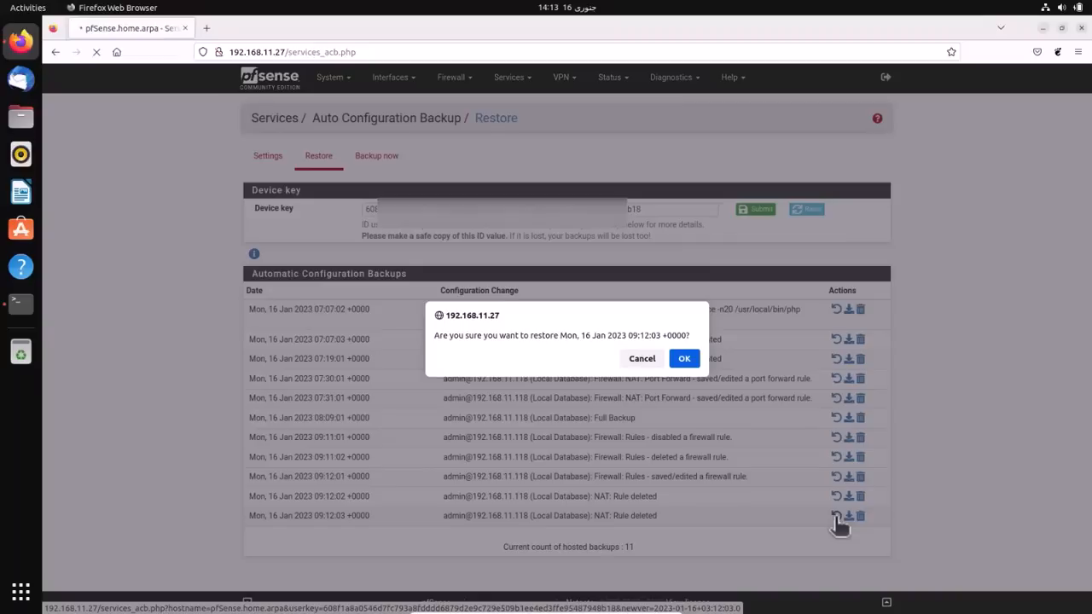
click(685, 359)
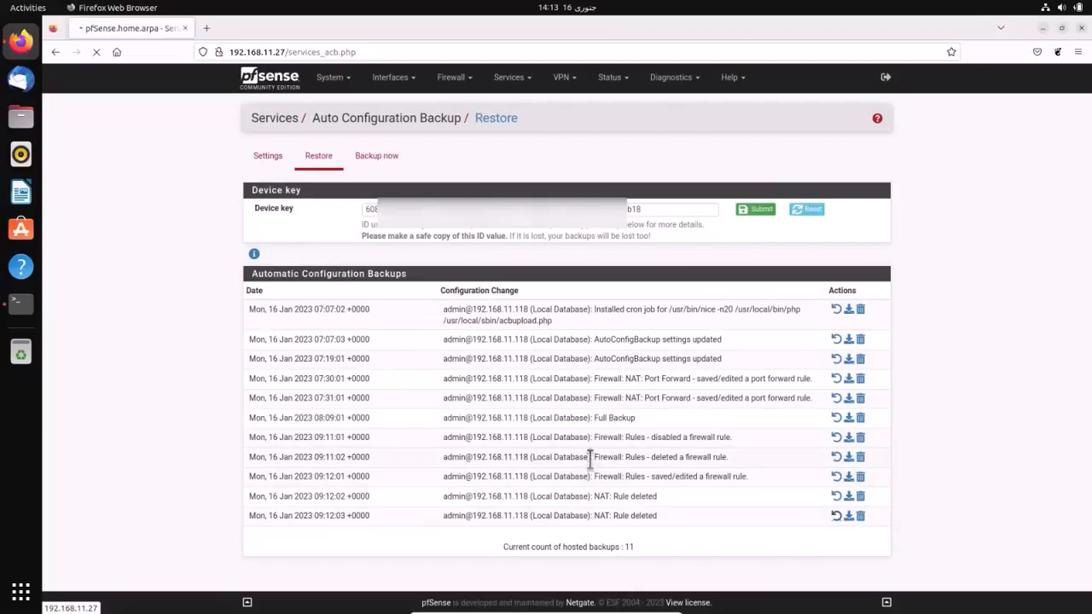
- Restore and confirm the 09:11:01 backup revision, leaving only the default LAN rules
drag(592, 458, 732, 461)
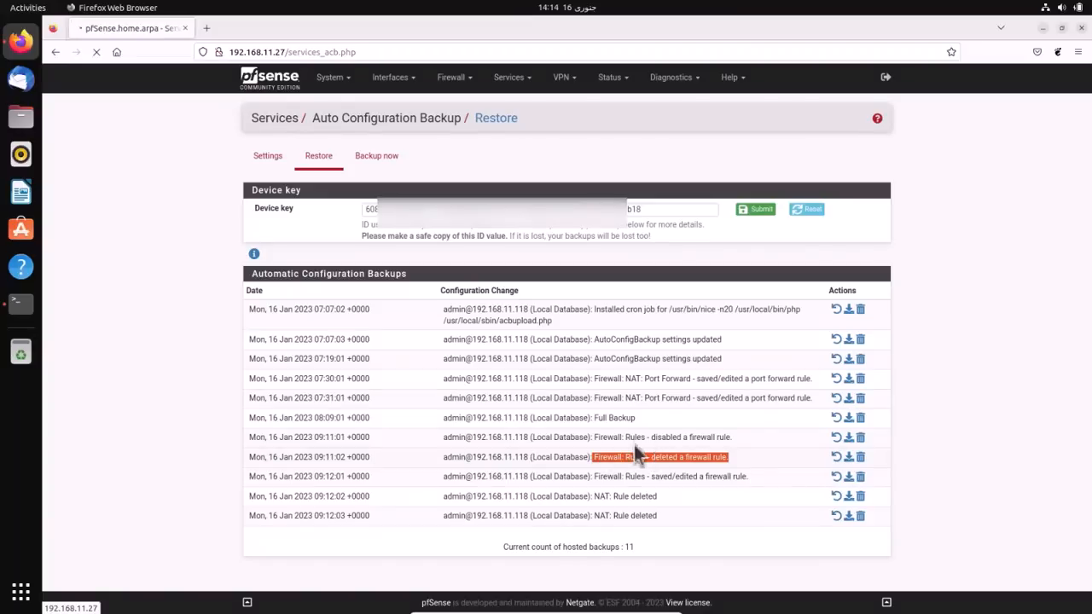
drag(640, 436, 731, 437)
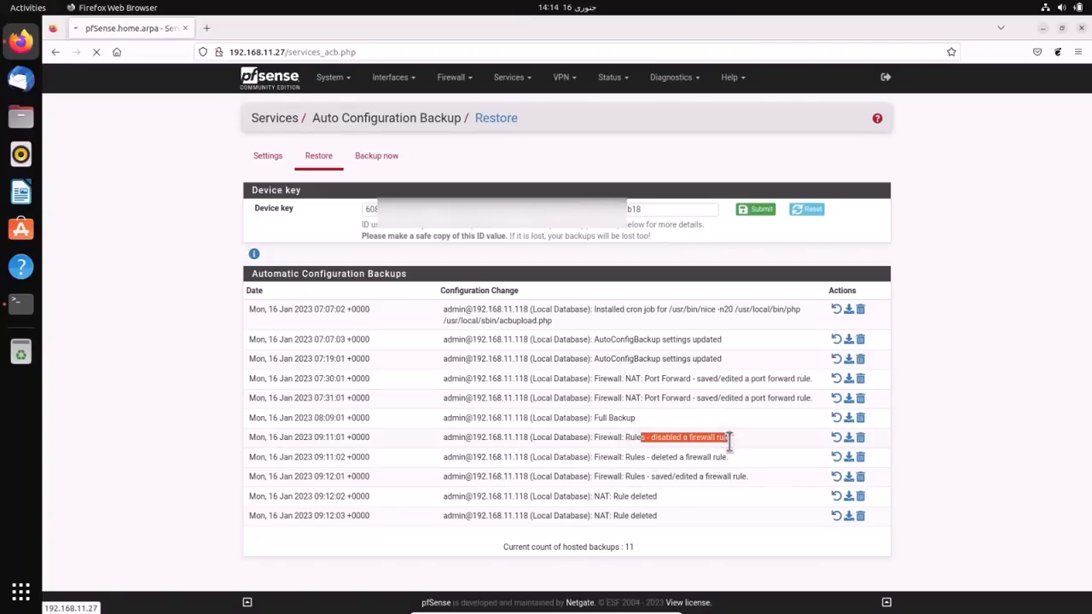
click(837, 440)
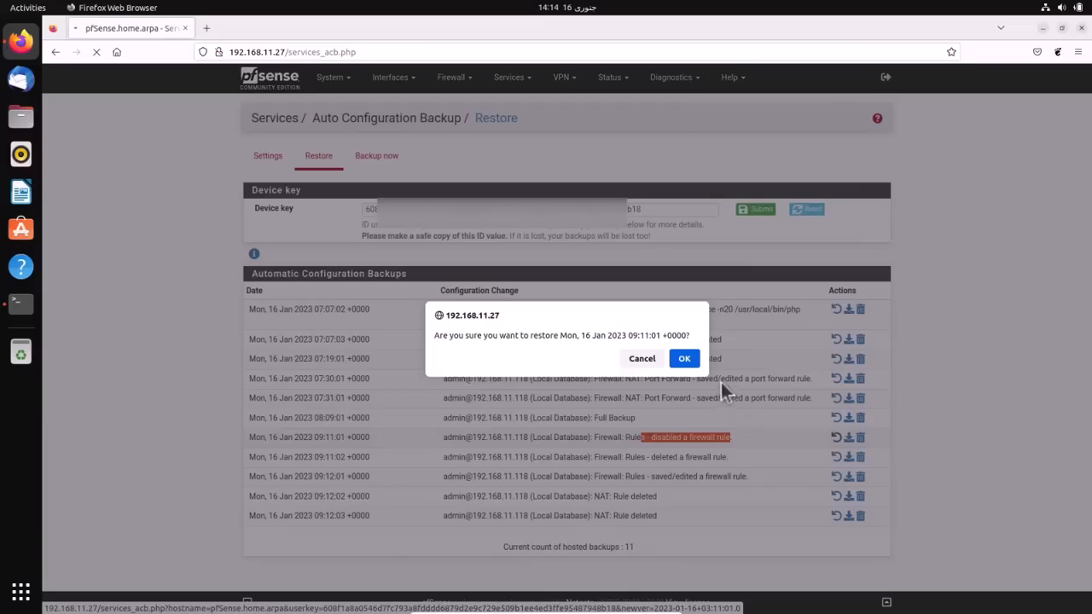
click(685, 359)
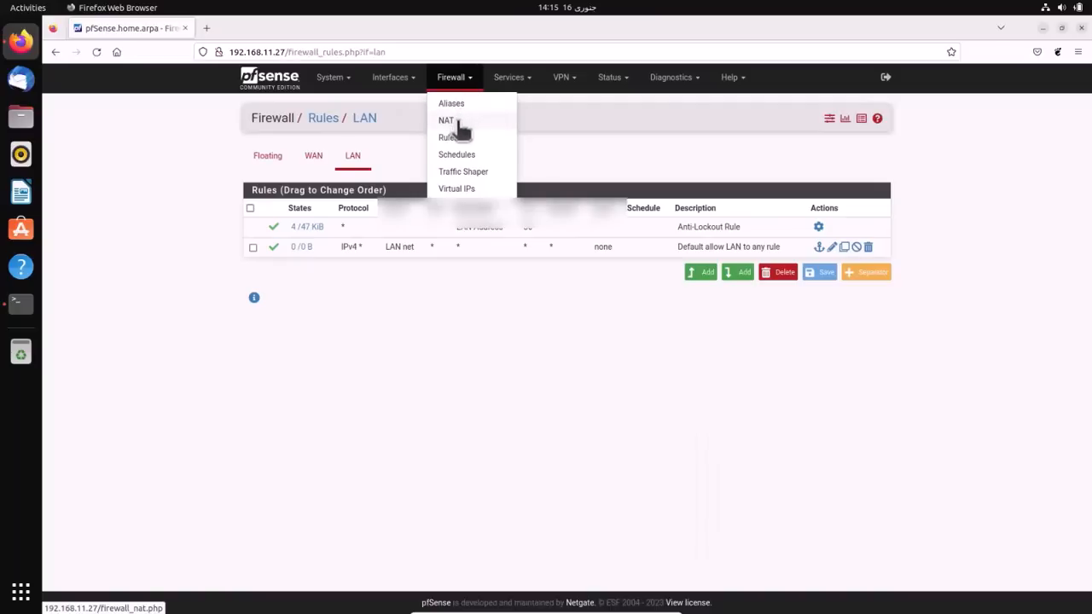
- Review the NAT port forwards, then view the LAN firewall rules
click(460, 120)
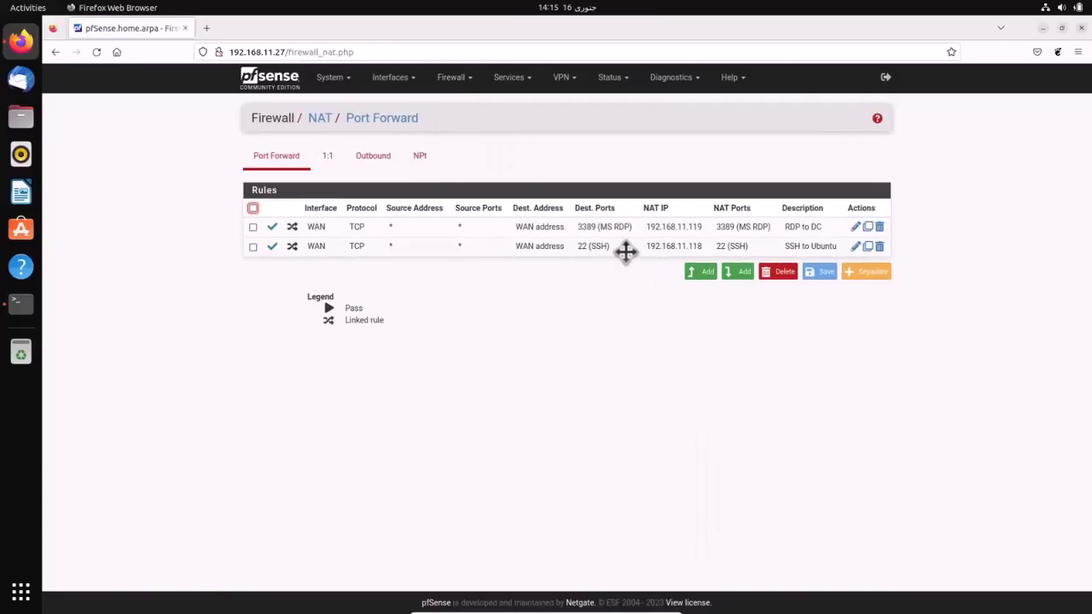
click(457, 79)
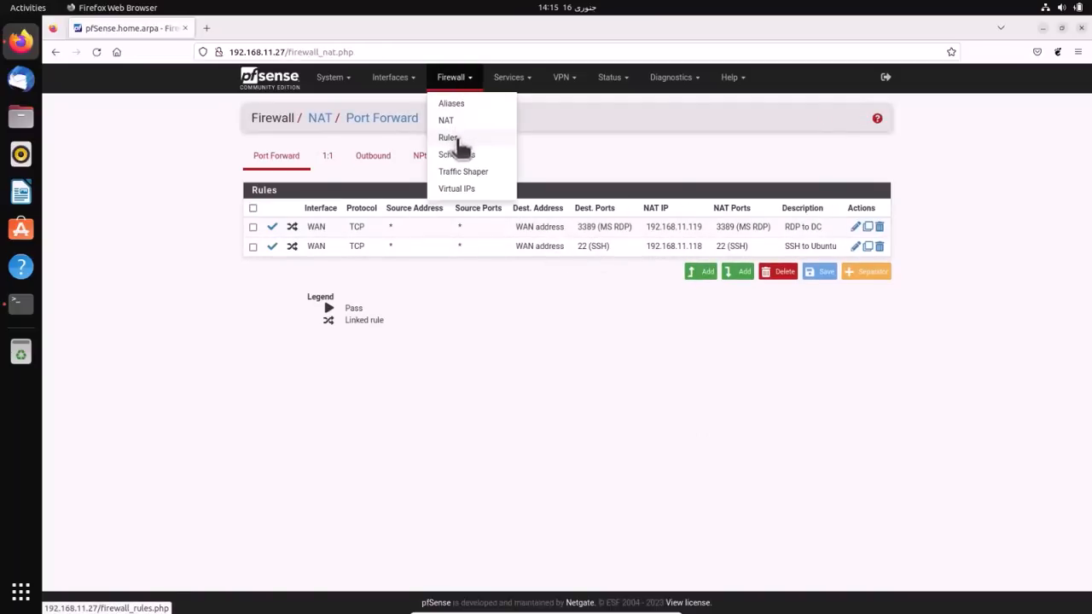
click(456, 139)
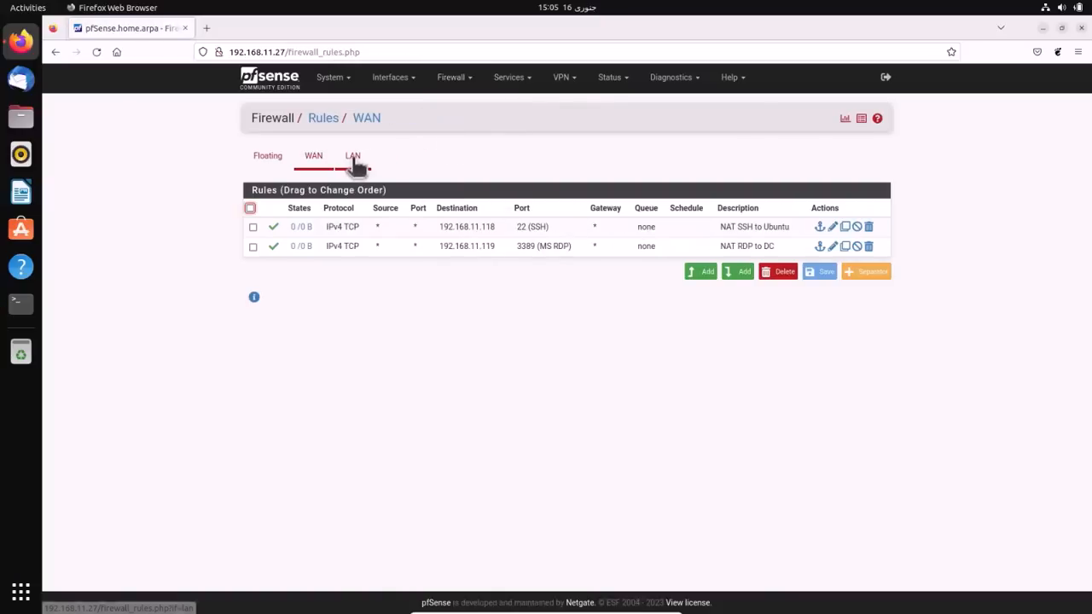
click(354, 160)
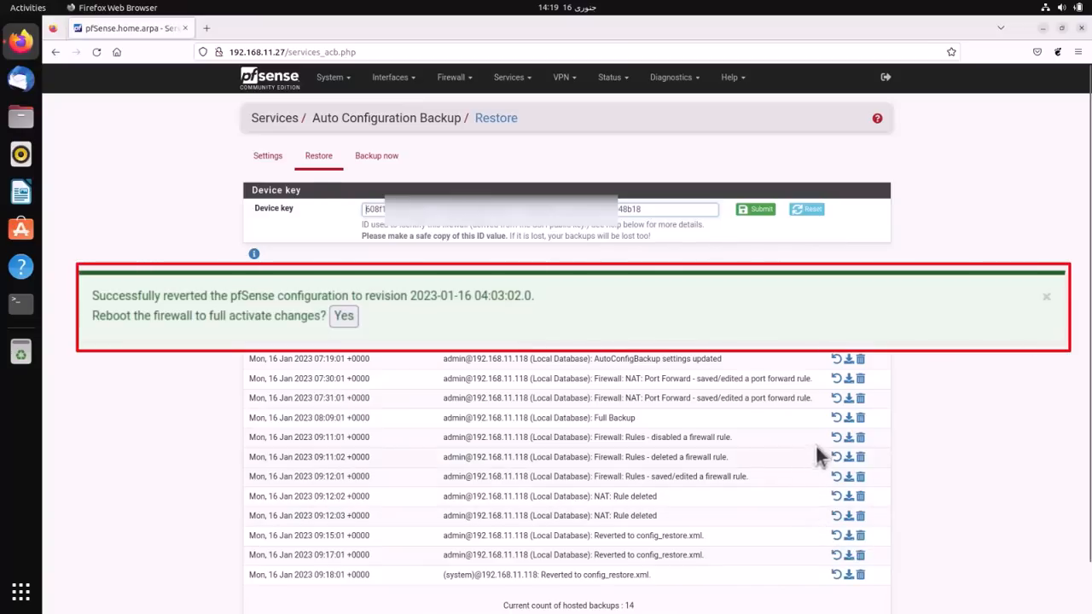
- Restore the 09:11:01 backup again, then check the LAN firewall rules
click(836, 437)
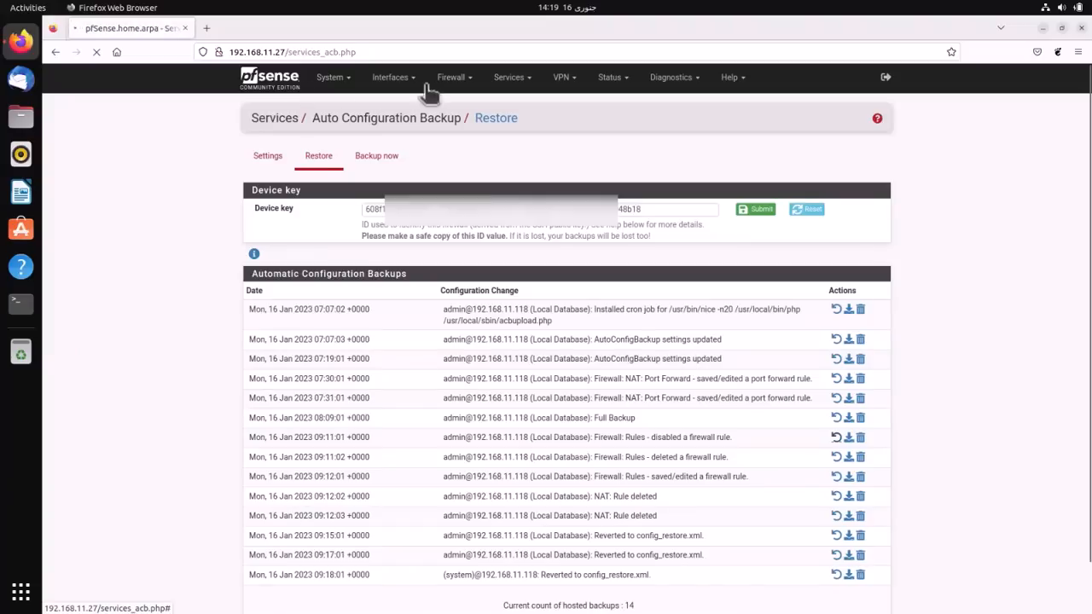
click(457, 78)
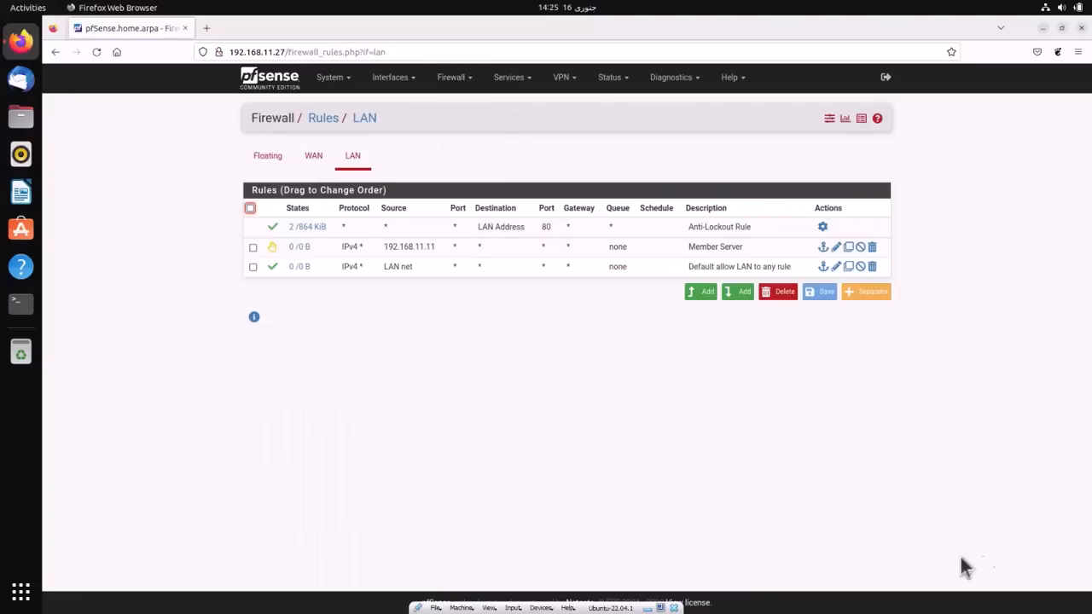
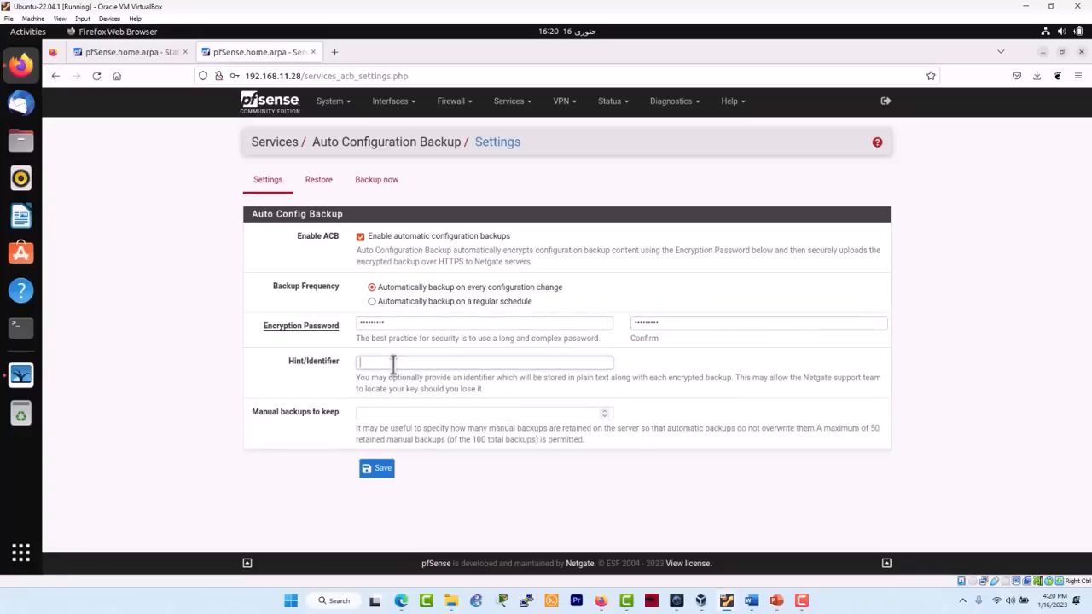
- Save the backup settings with a saved hint identifier and 10 manual backups kept
click(392, 363)
click(393, 377)
click(387, 413)
text(10)
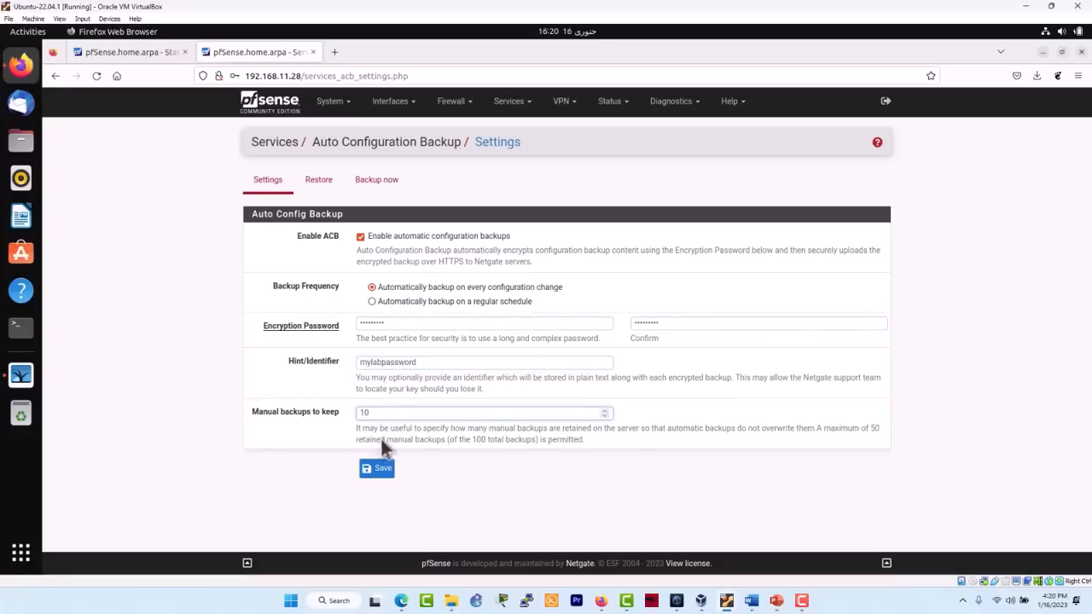
click(378, 468)
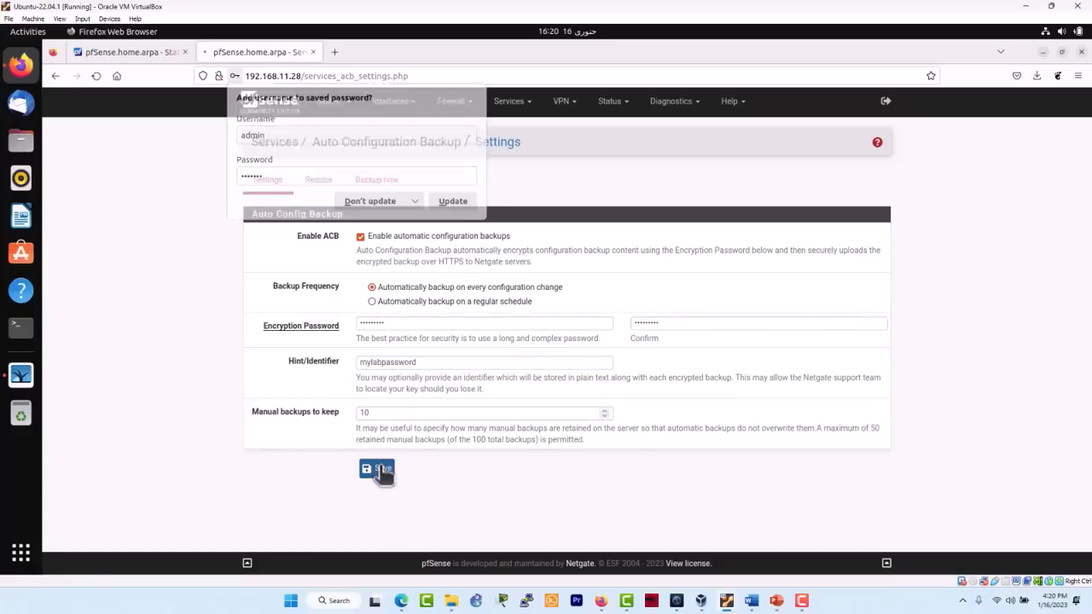
click(369, 201)
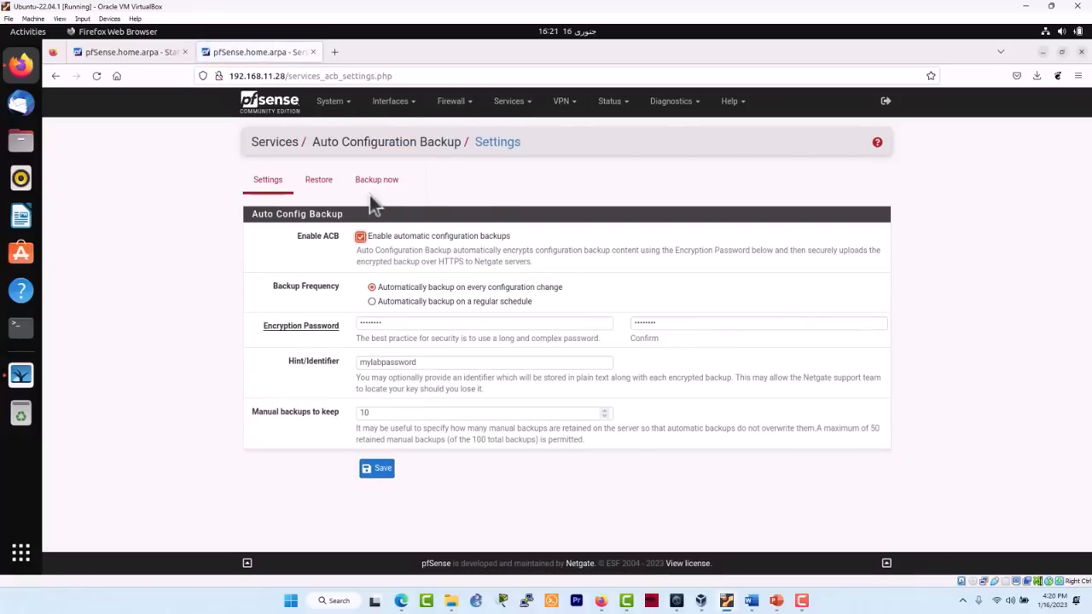
- Open the original firewall's Auto Config Backup restore list
click(319, 182)
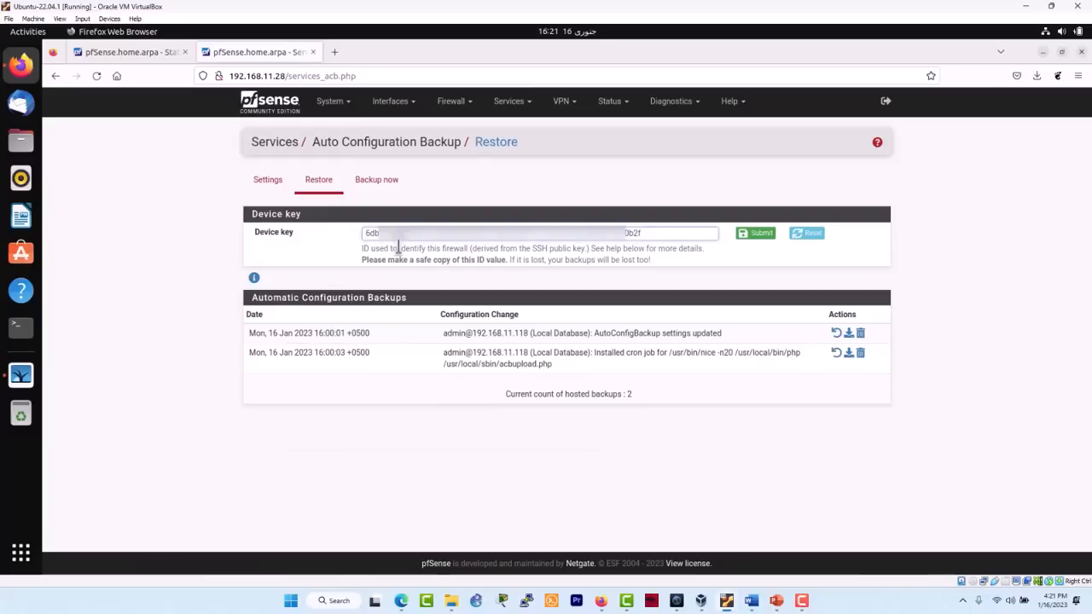
click(162, 52)
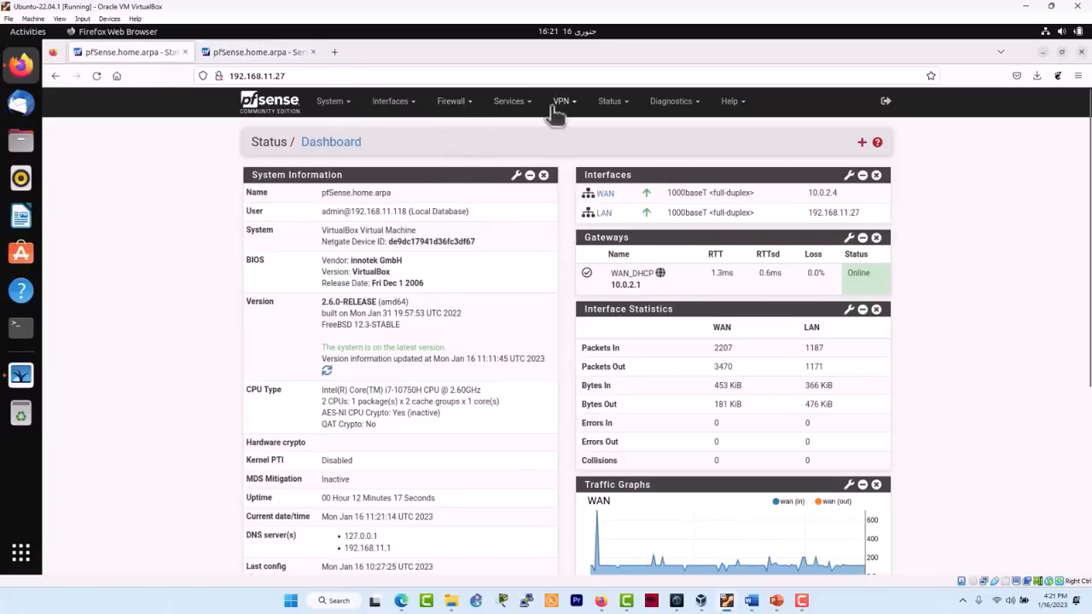
click(512, 102)
click(523, 127)
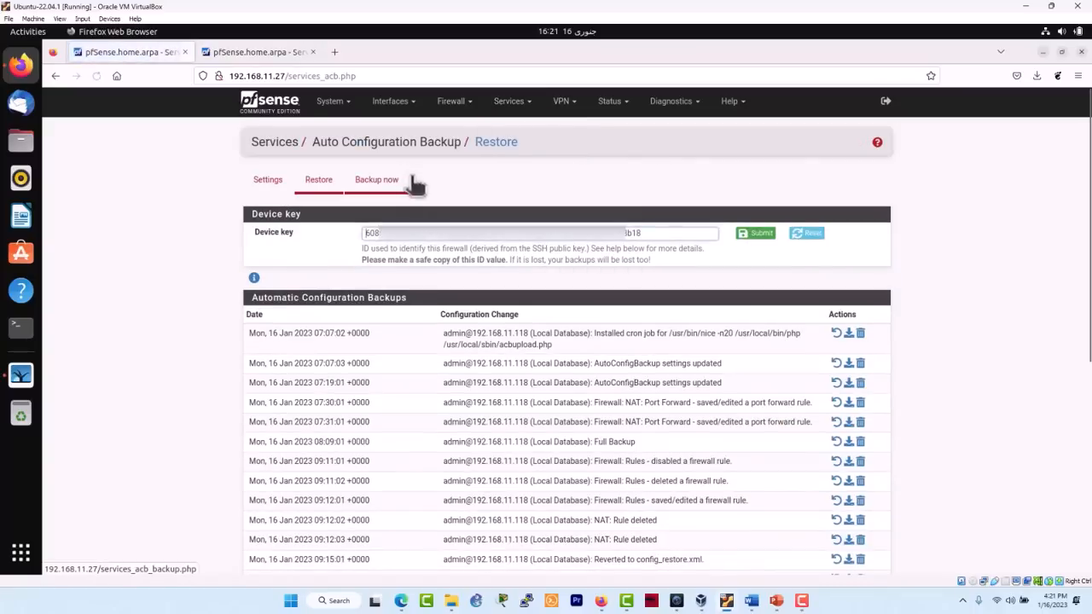
- Copy the device key from 192.168.11.27 into the Device key field on 192.168.11.28 and submit it
drag(639, 233, 330, 232)
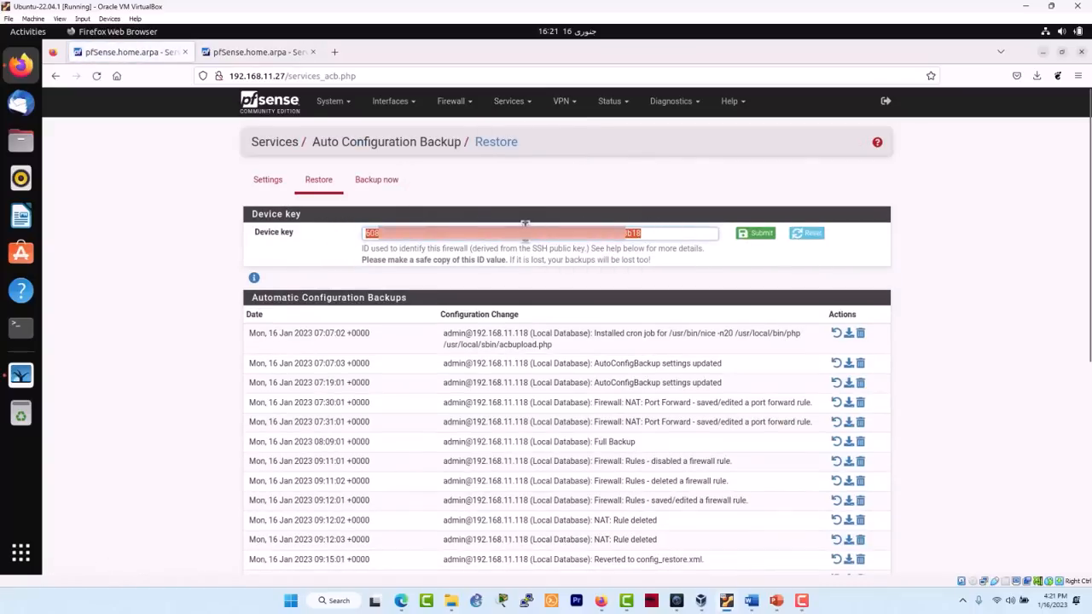
click(292, 54)
drag(664, 232, 341, 235)
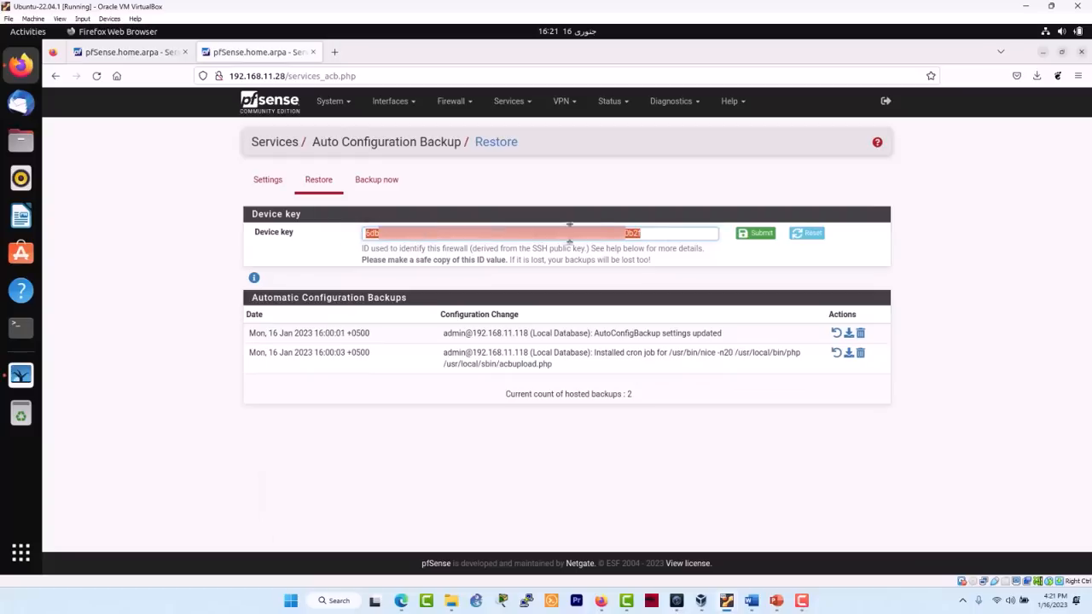
key(ctrl+v)
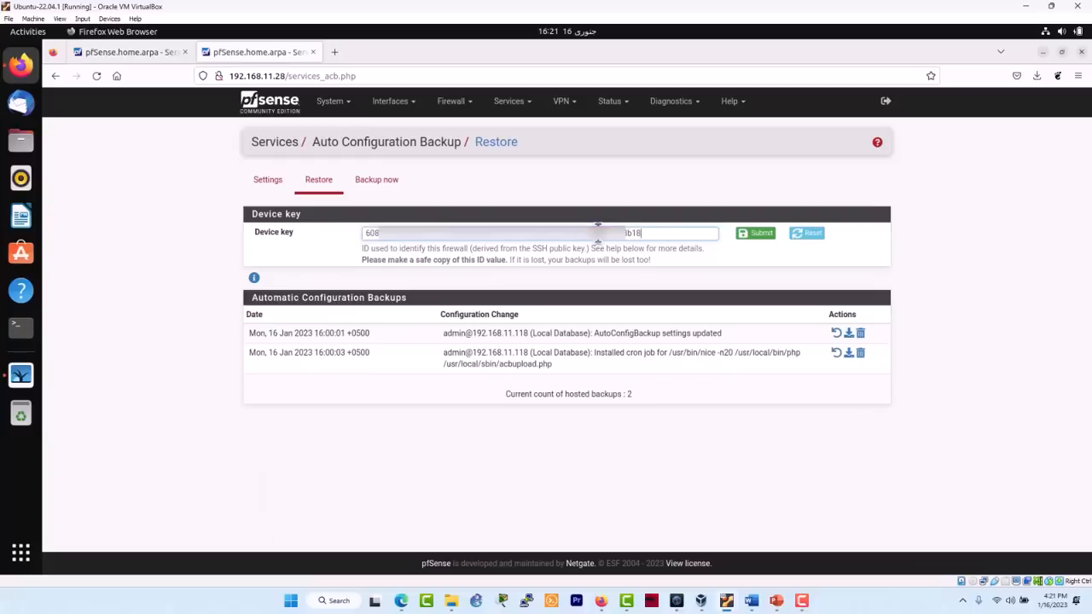
click(757, 235)
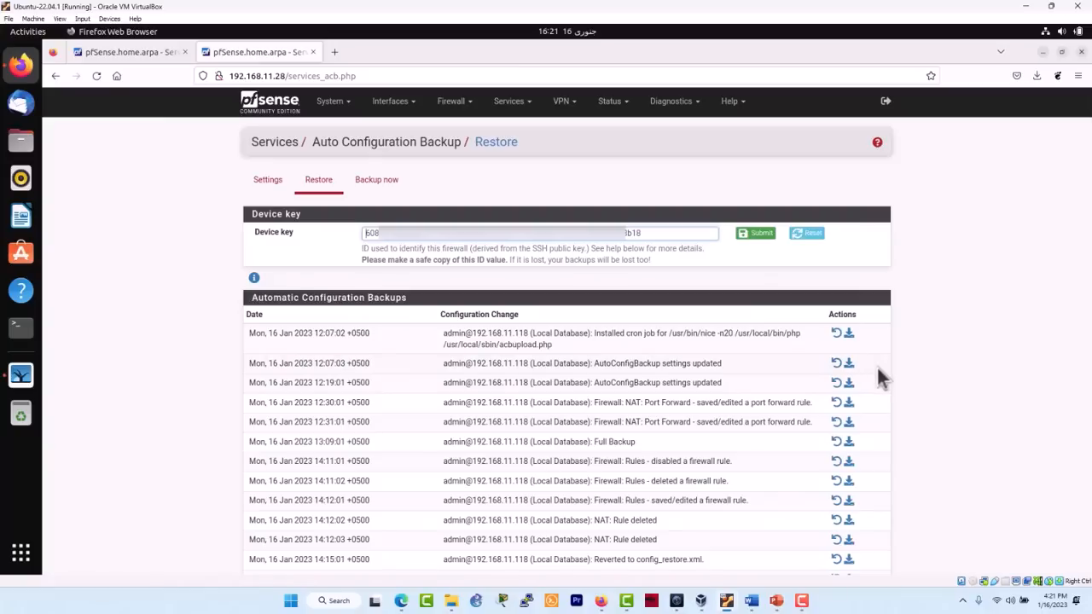
scroll(877, 369, down, 4)
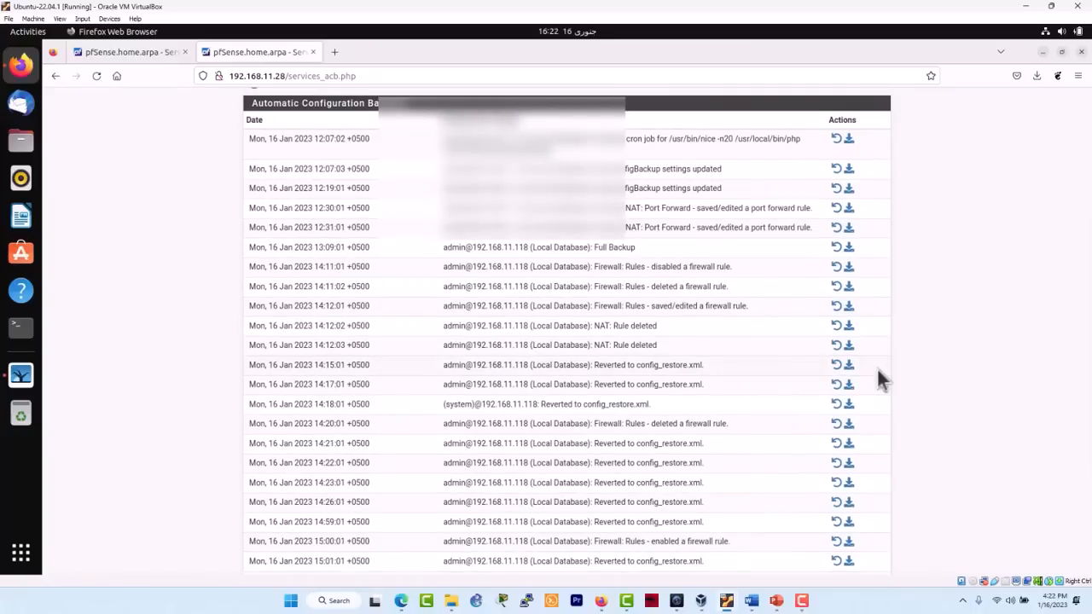
scroll(877, 372, down, 3)
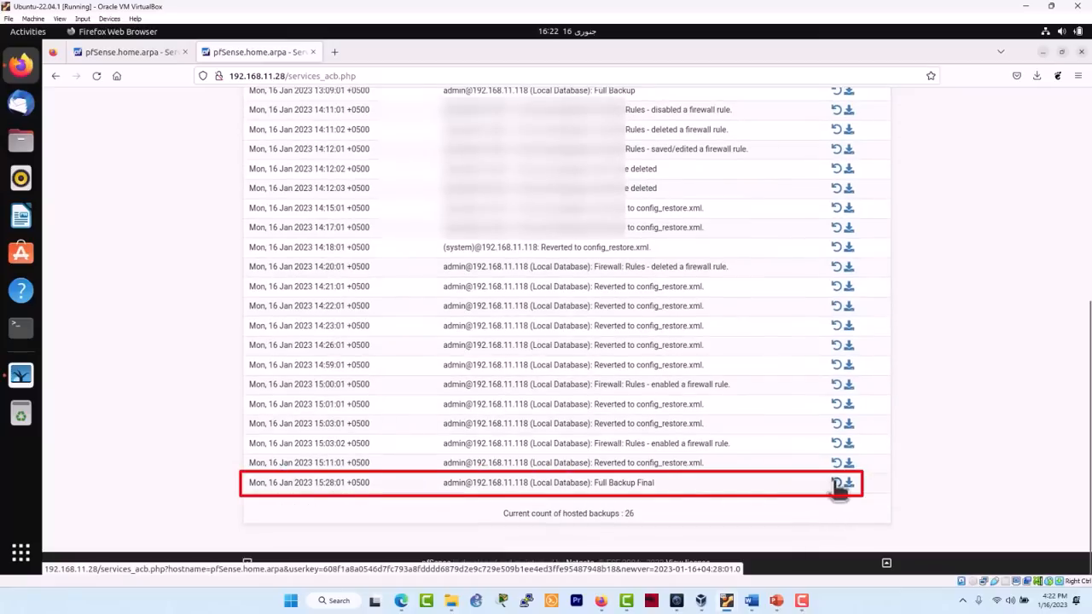
click(838, 484)
click(688, 354)
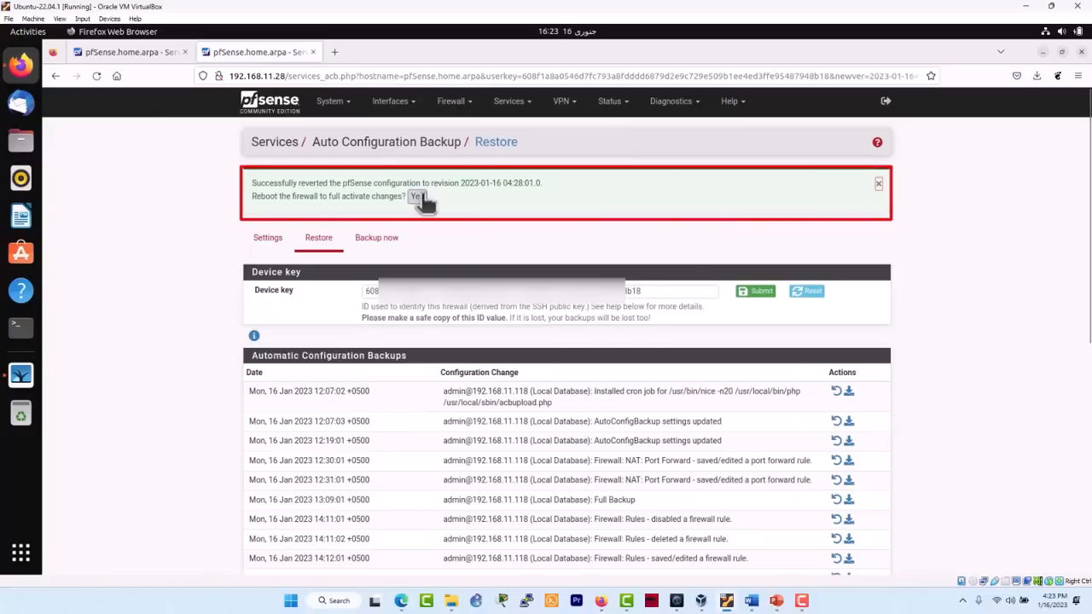
- Reboot the new firewall, then halt the original one via Diagnostics > Halt System
click(417, 197)
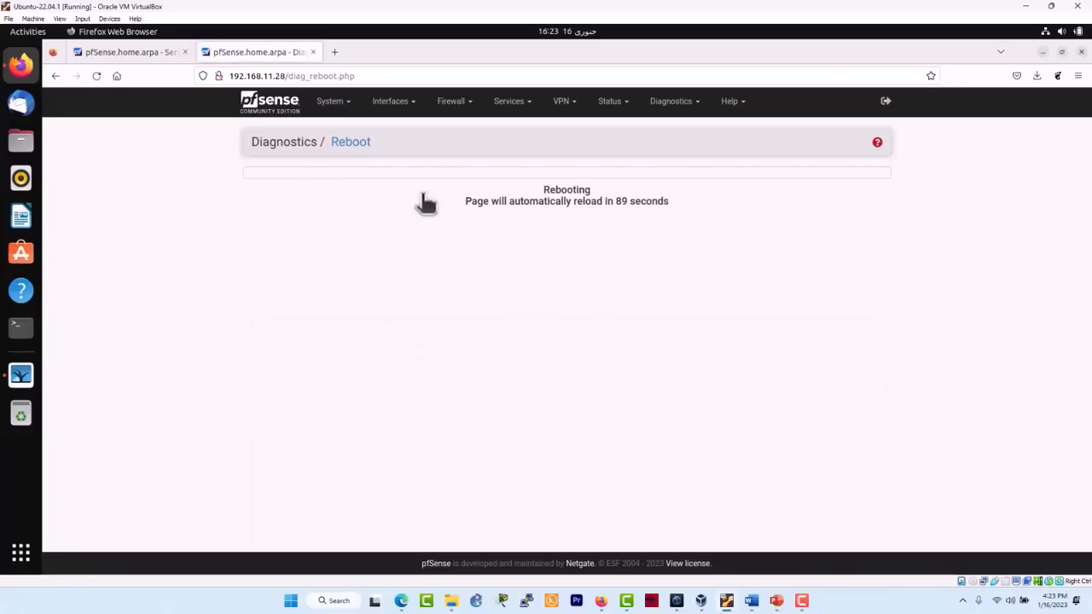
click(135, 52)
click(669, 102)
click(672, 247)
click(271, 216)
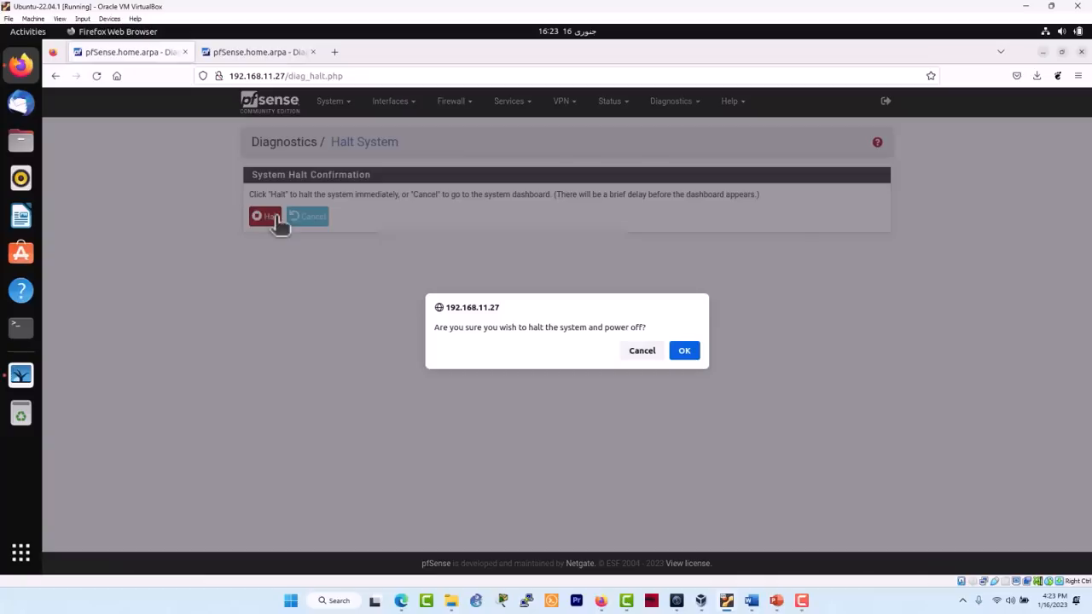
click(687, 349)
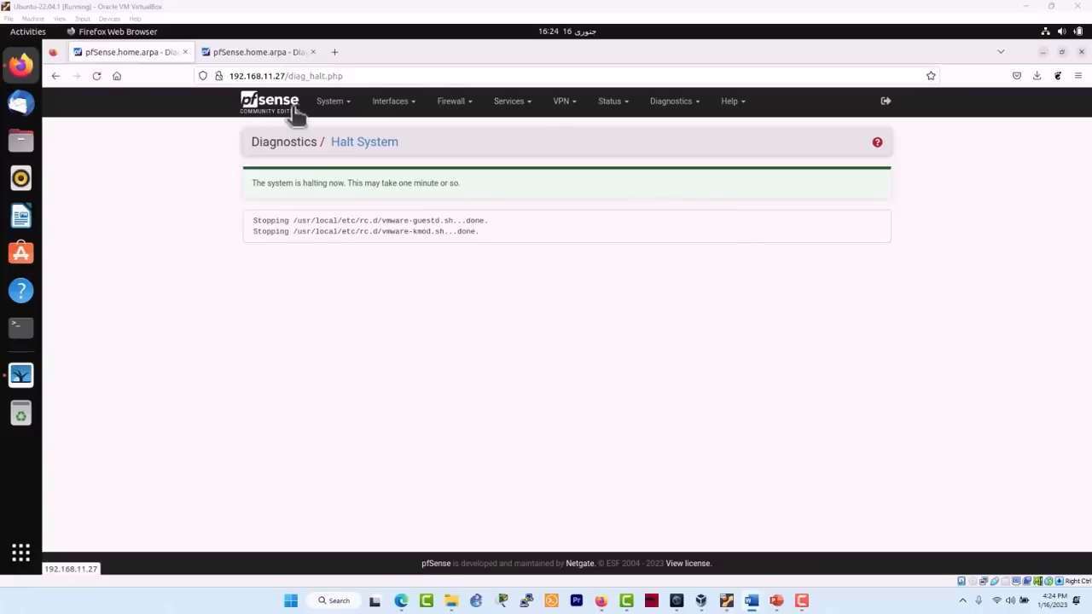
- Check the original firewall is halting and watch the new firewall's reboot countdown
click(271, 58)
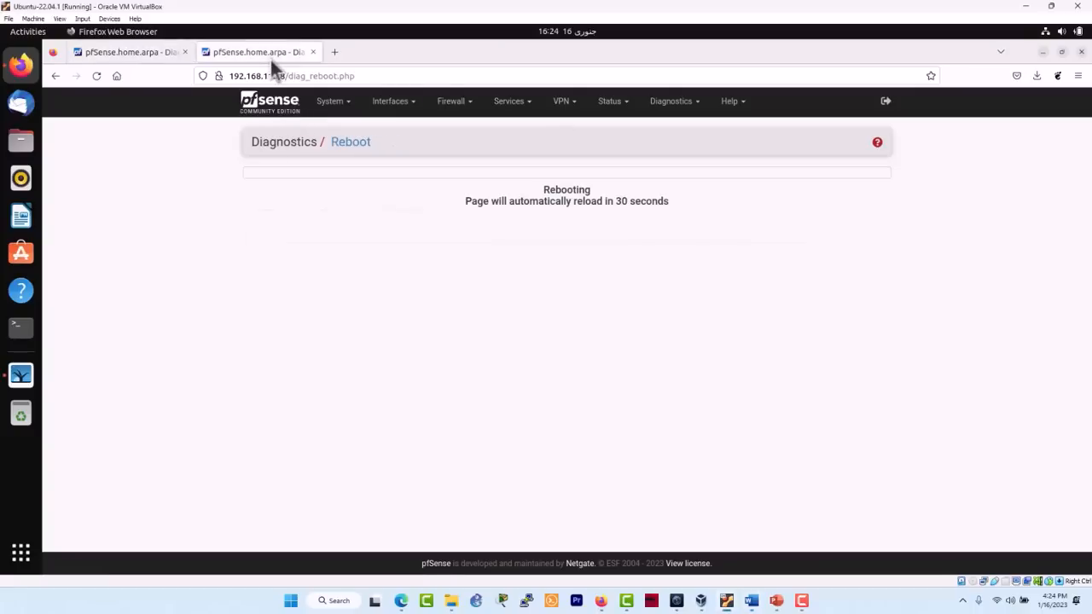
click(155, 56)
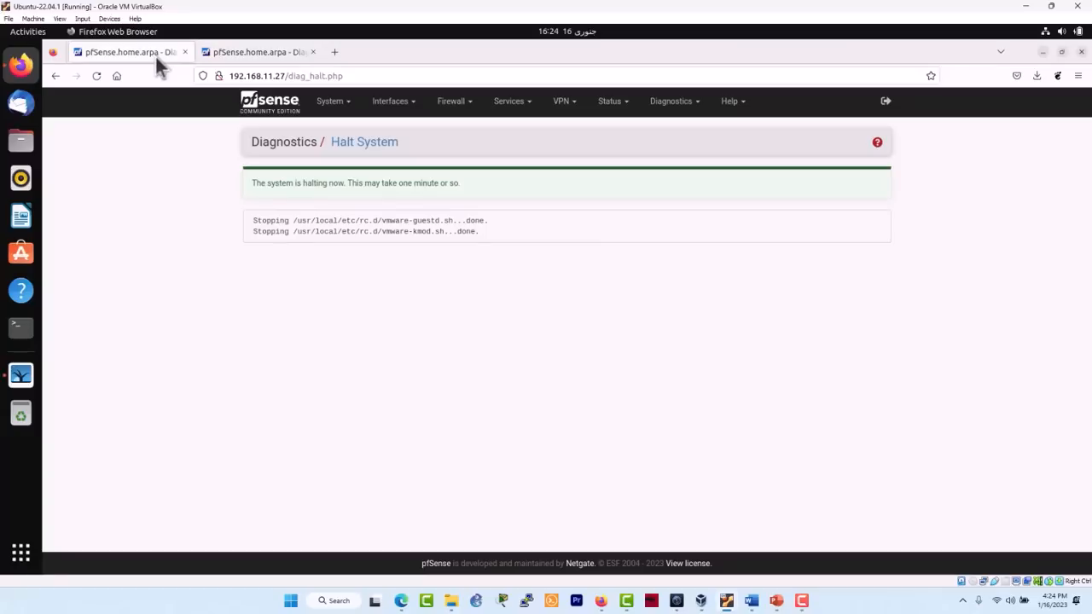
click(261, 52)
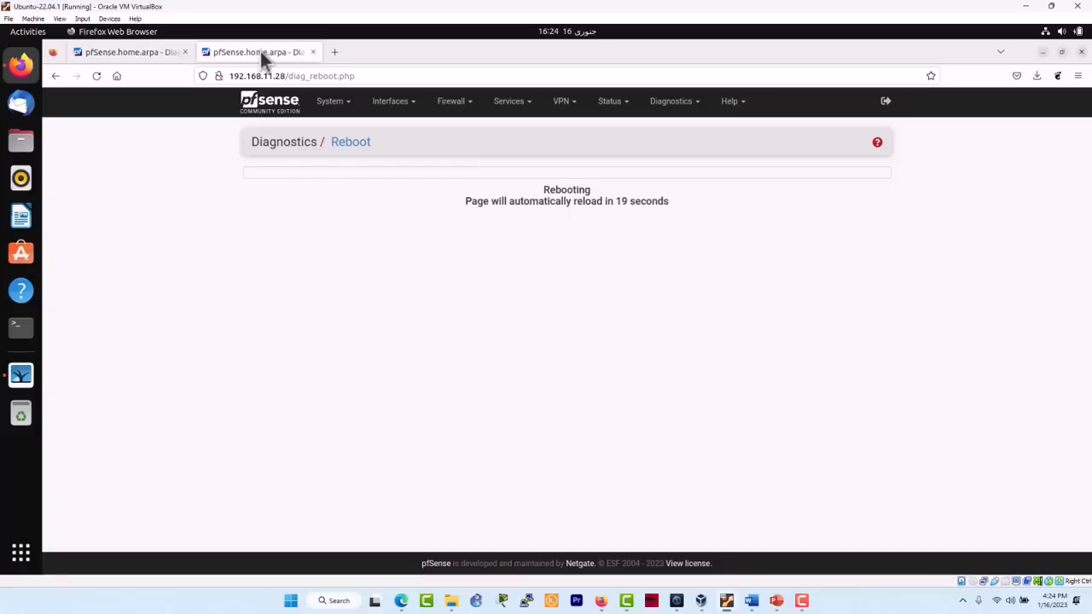
- Ping 192.168.11.27 from a terminal to confirm it answers
click(32, 329)
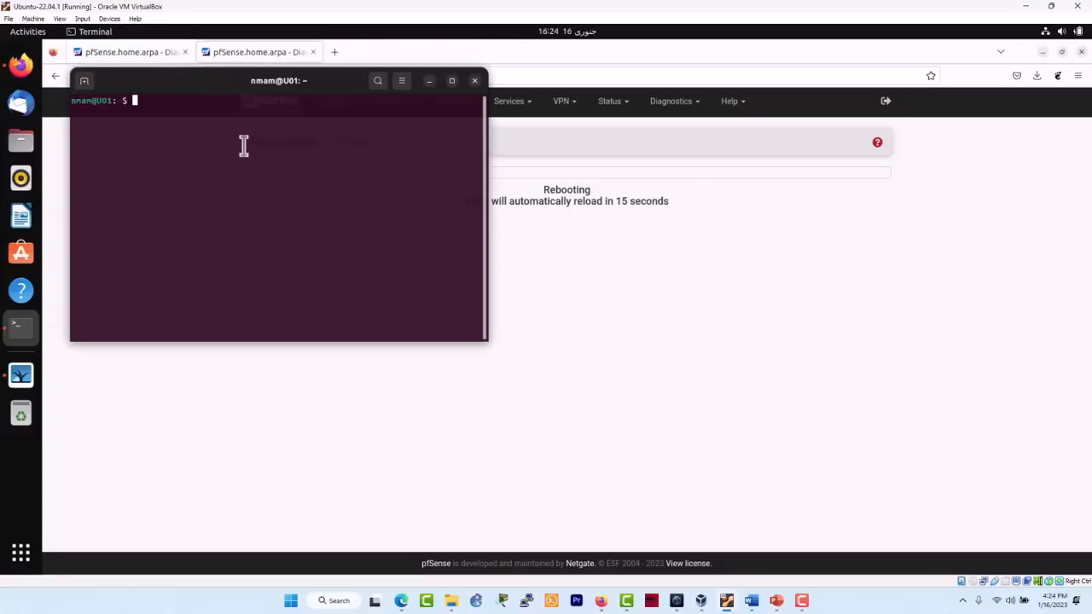
text(ping 192.168.11.27)
key(Return)
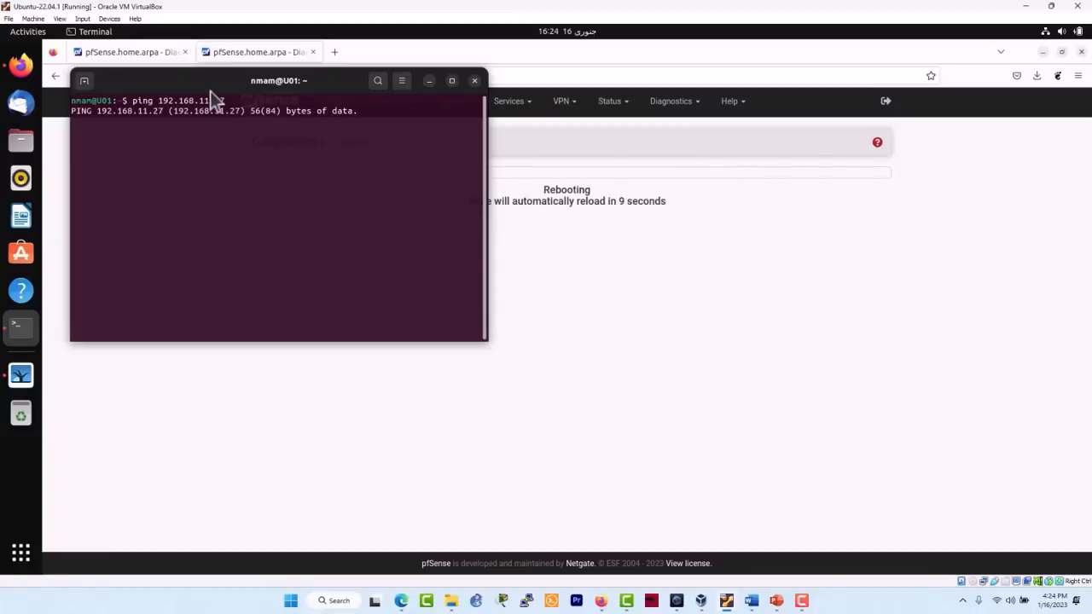
drag(210, 90, 262, 255)
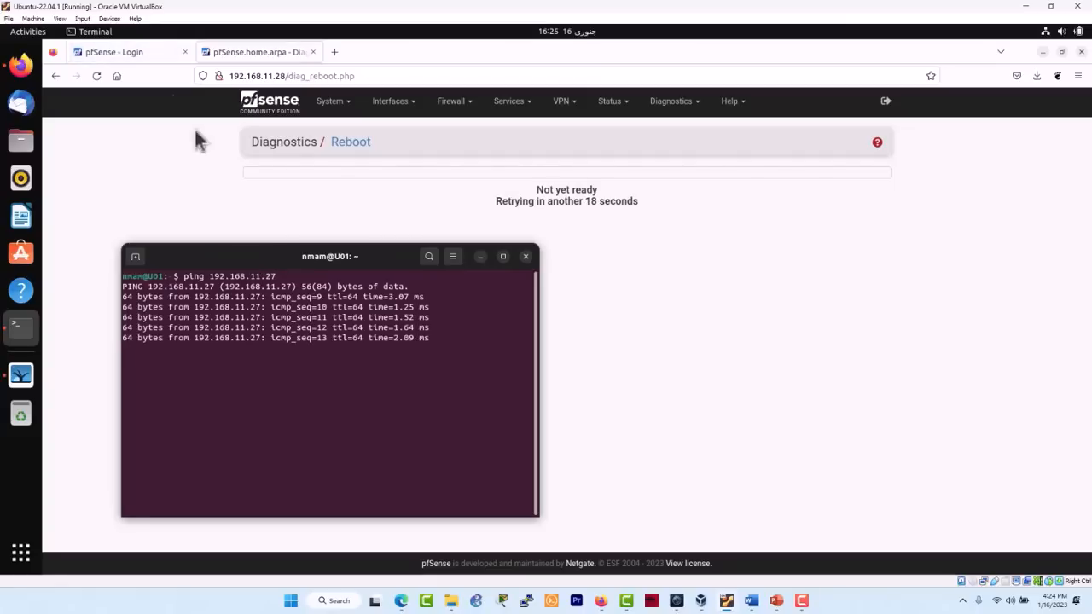
- Sign in to the firewall at 192.168.11.27 and open Firewall > NAT port forwards
click(144, 52)
click(568, 355)
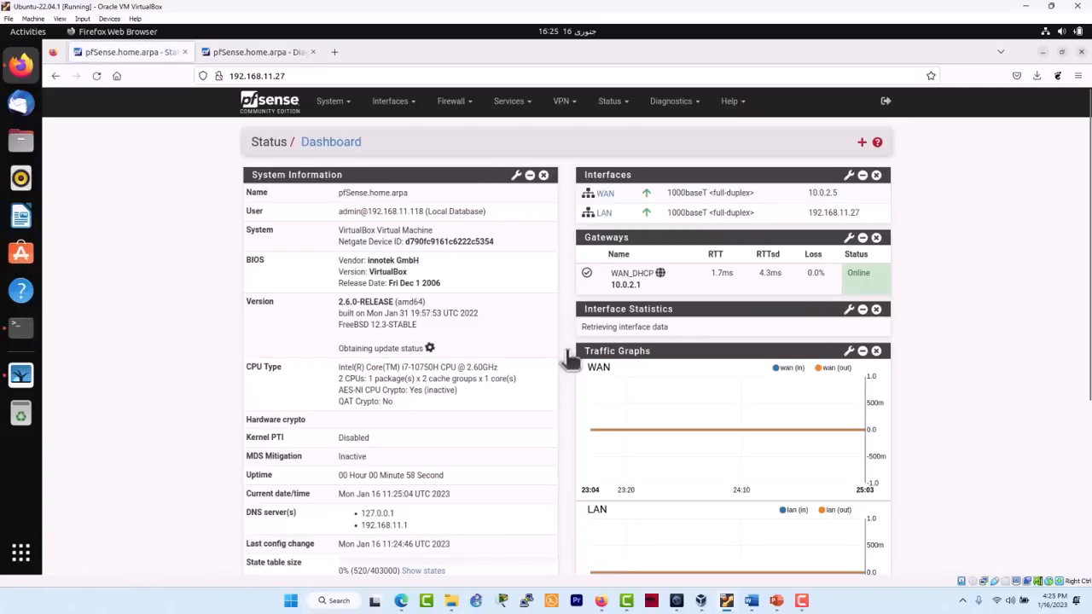
click(469, 103)
click(468, 146)
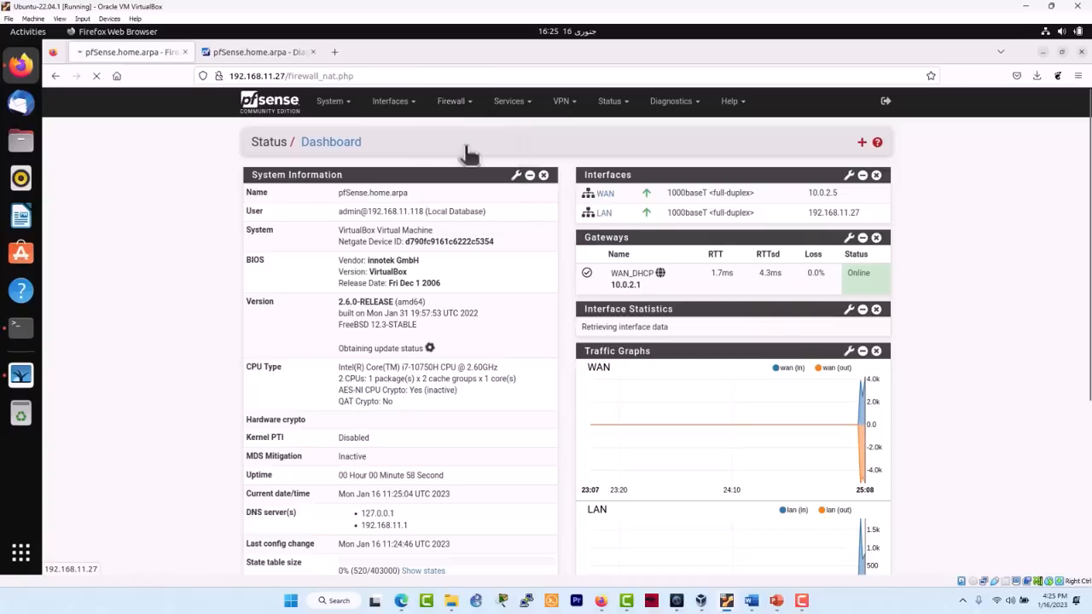
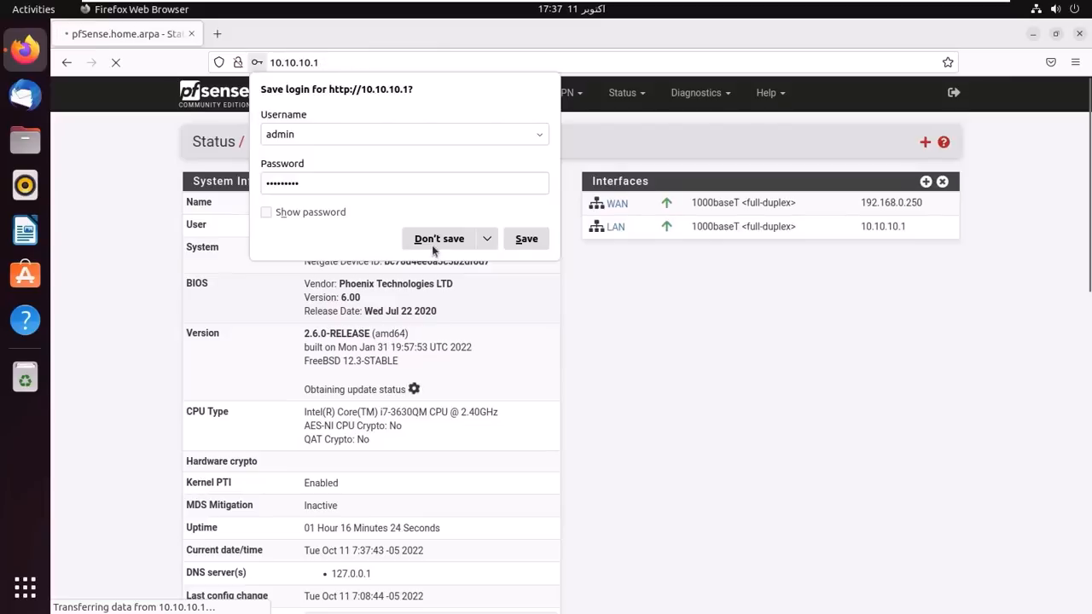
- Enable 'Password protect the console menu' under System > Advanced > Admin Access, save, and log out
click(432, 245)
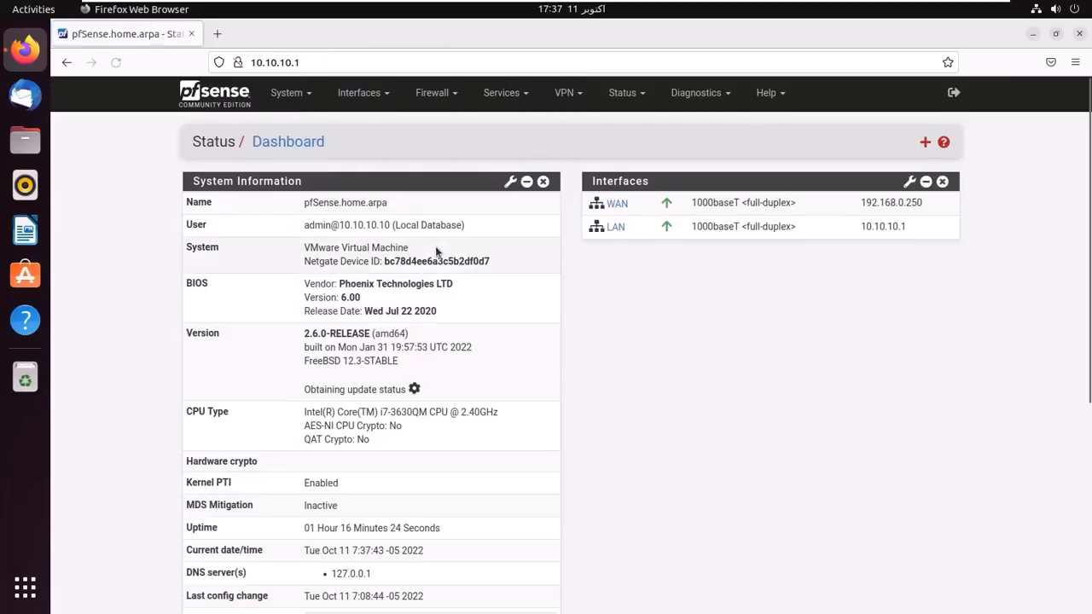
click(290, 92)
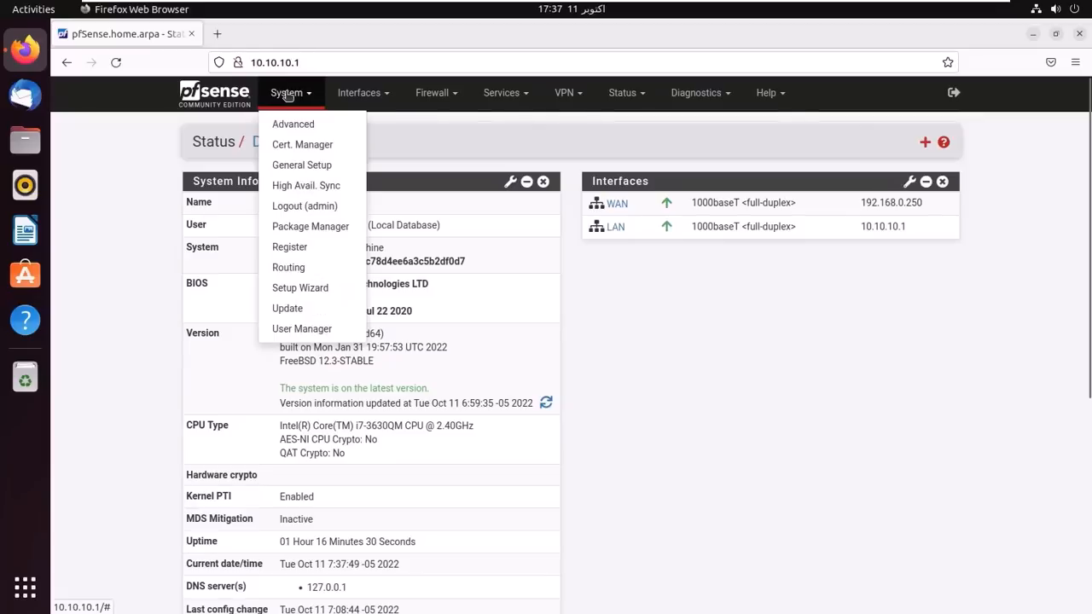
click(289, 188)
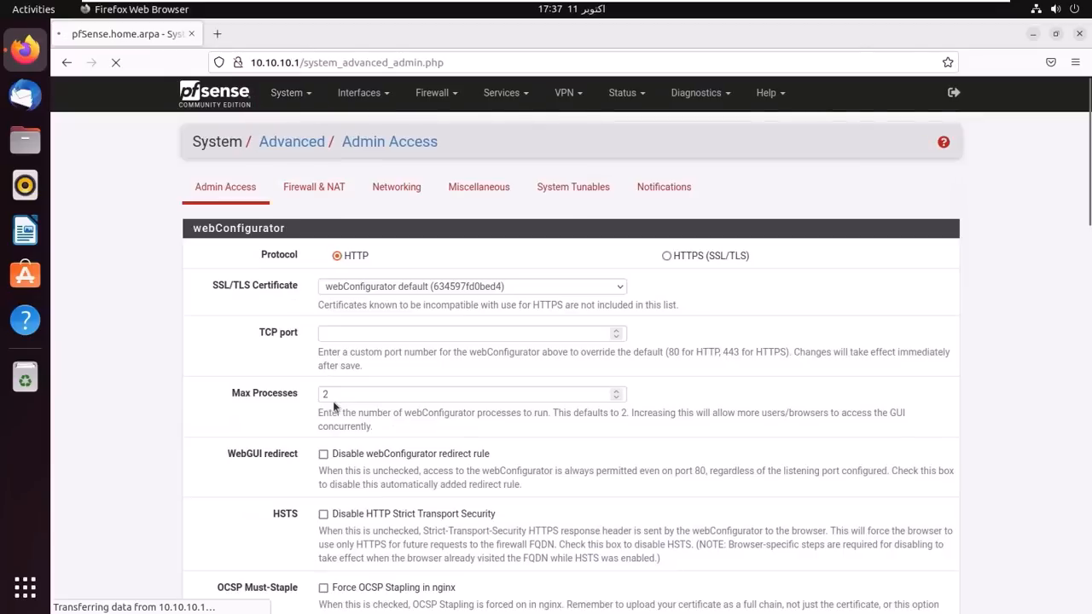
scroll(324, 460, down, 15)
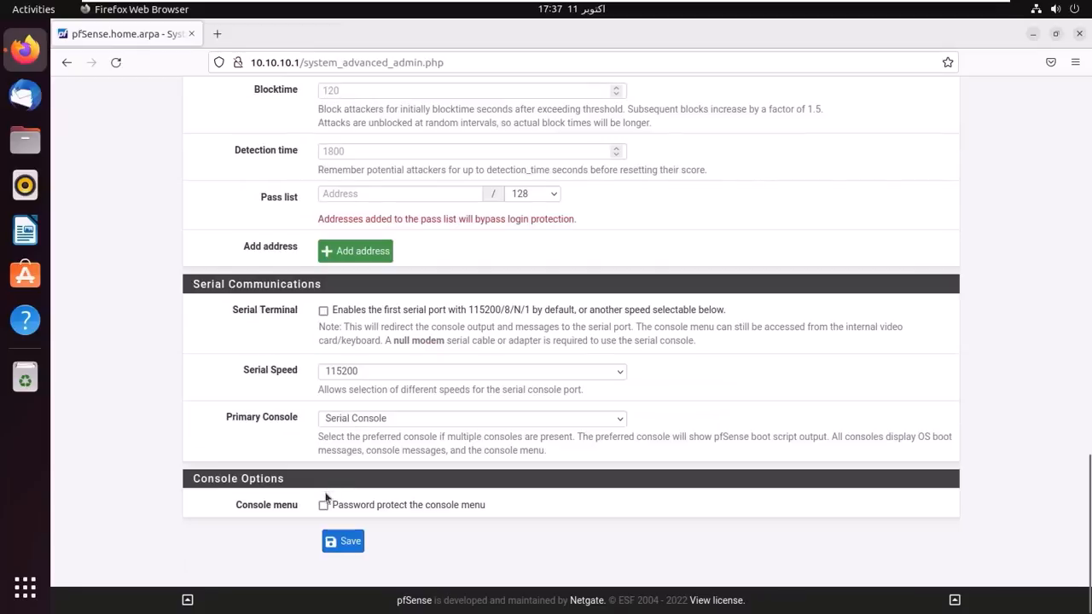
click(323, 505)
click(341, 541)
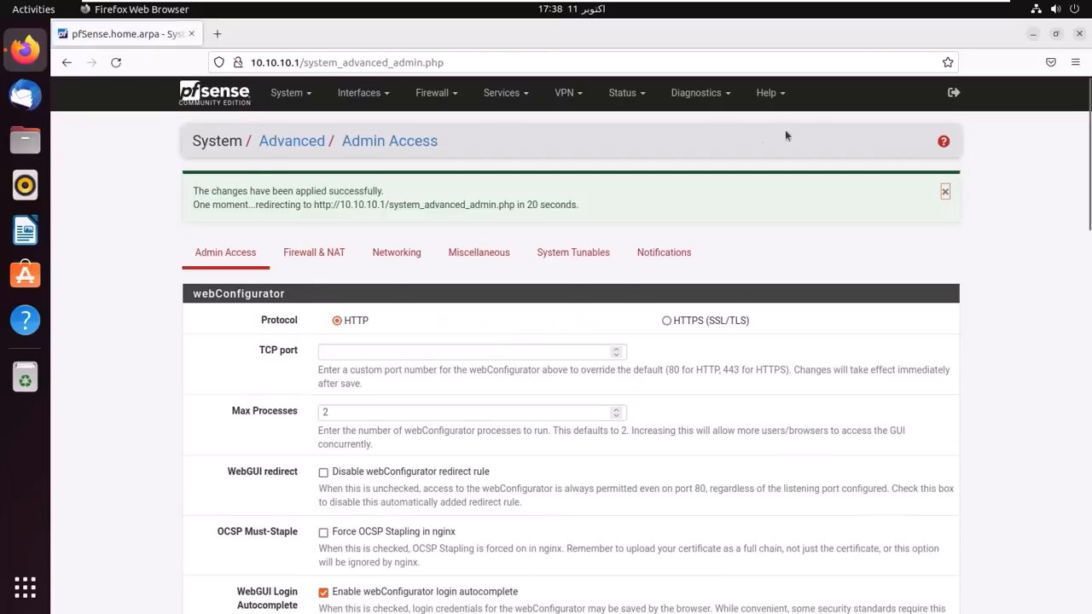
click(953, 92)
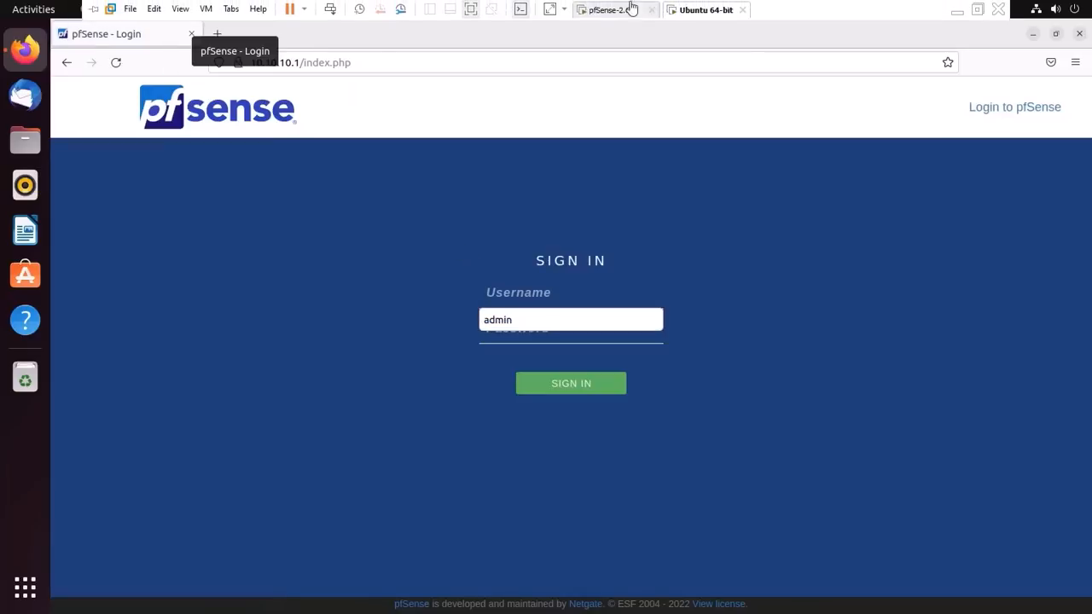
- At the pfSense VM console, try signing in as admin and get 'Login incorrect'
click(627, 15)
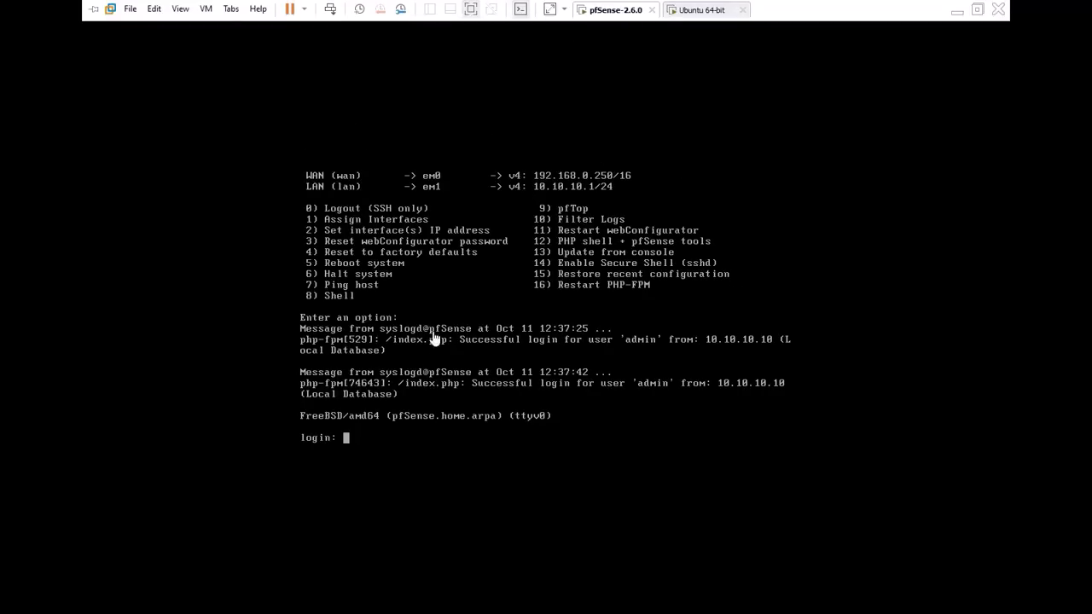
key(Return)
key(Return)
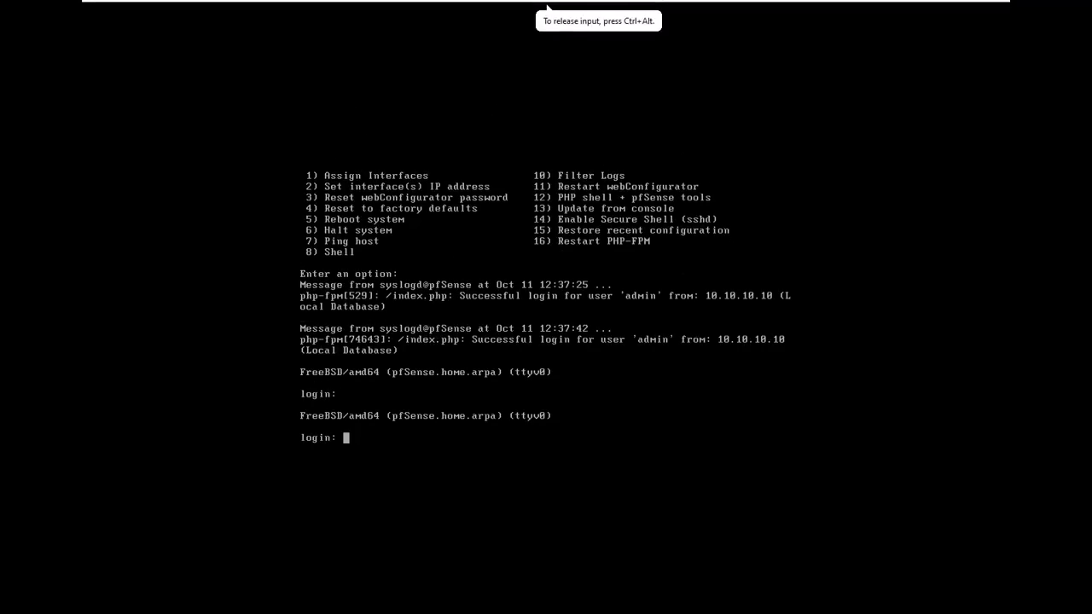
text(admin)
key(Return)
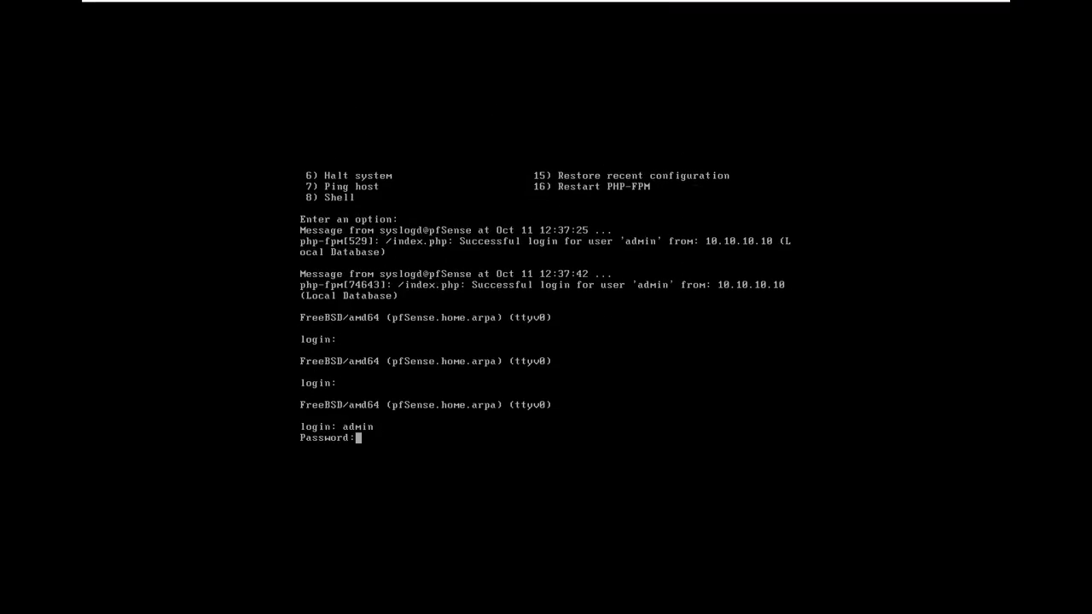
key(Return)
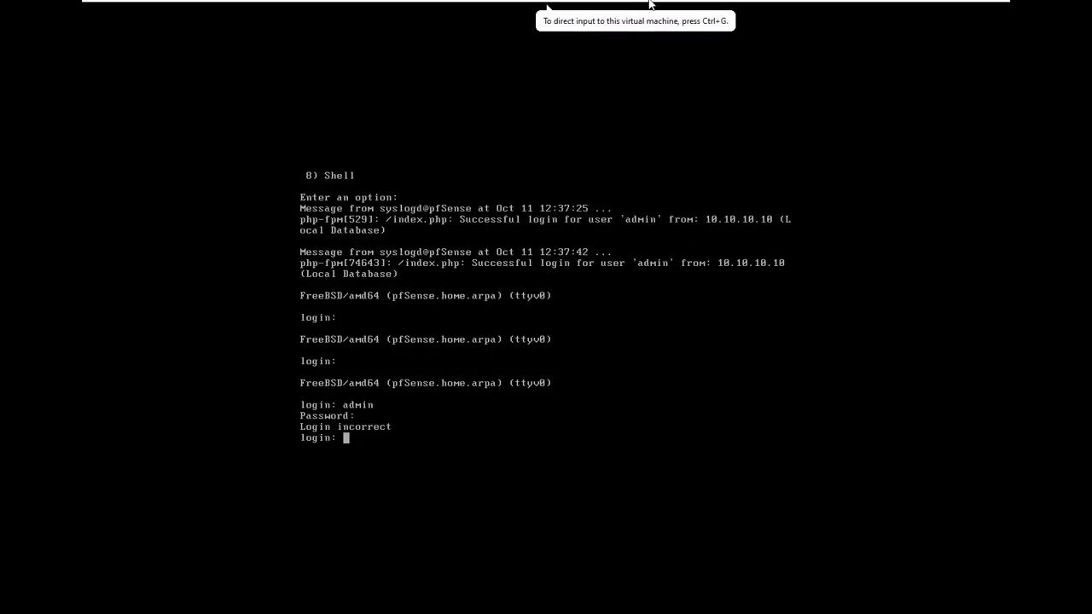
- Bring up the power options menu for the pfSense VM tab
mouse_move(648, 5)
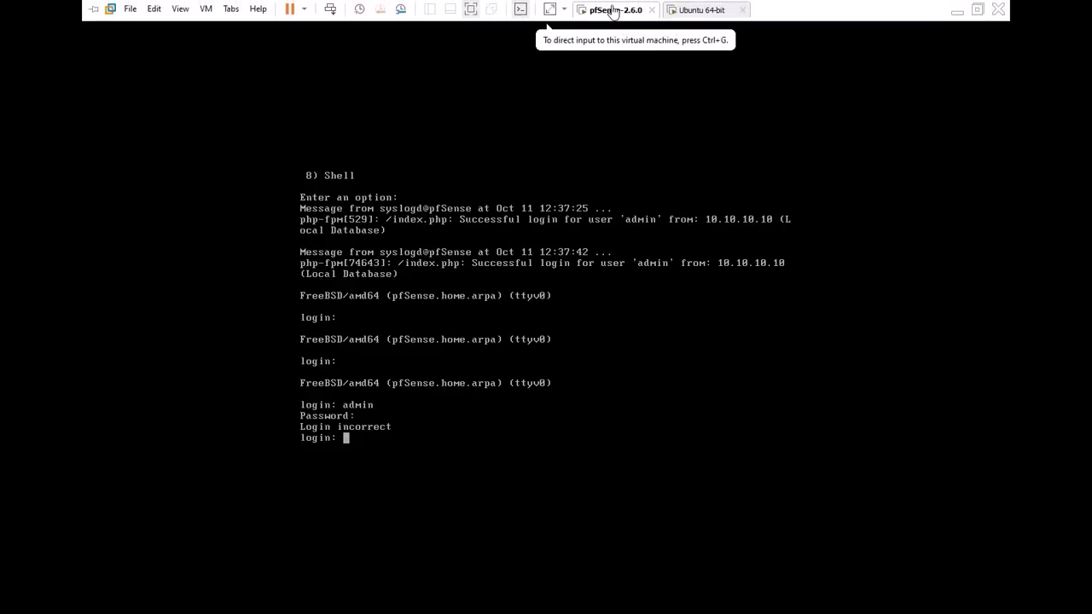
right_click(611, 11)
mouse_move(646, 35)
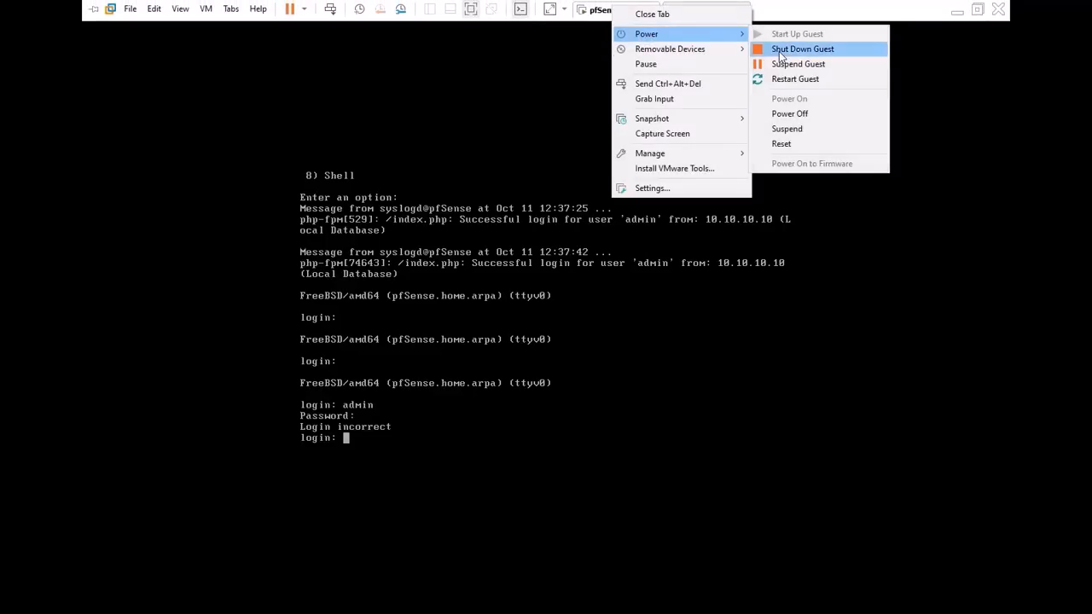
- Restart the pfSense guest into a single-user /bin/sh shell and enter '/sbin/mount -u /'
click(779, 79)
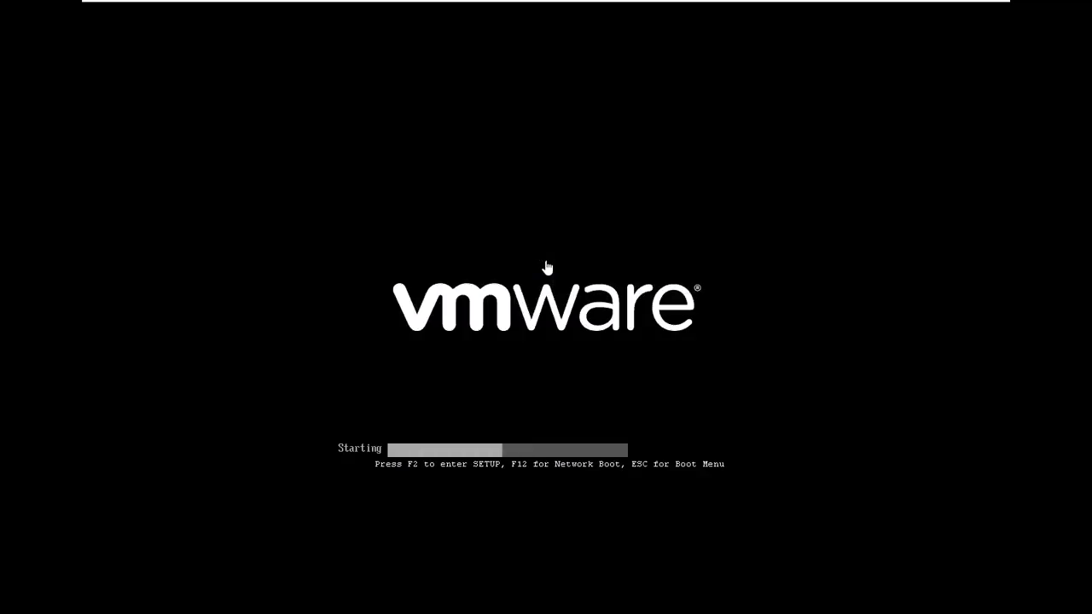
click(525, 335)
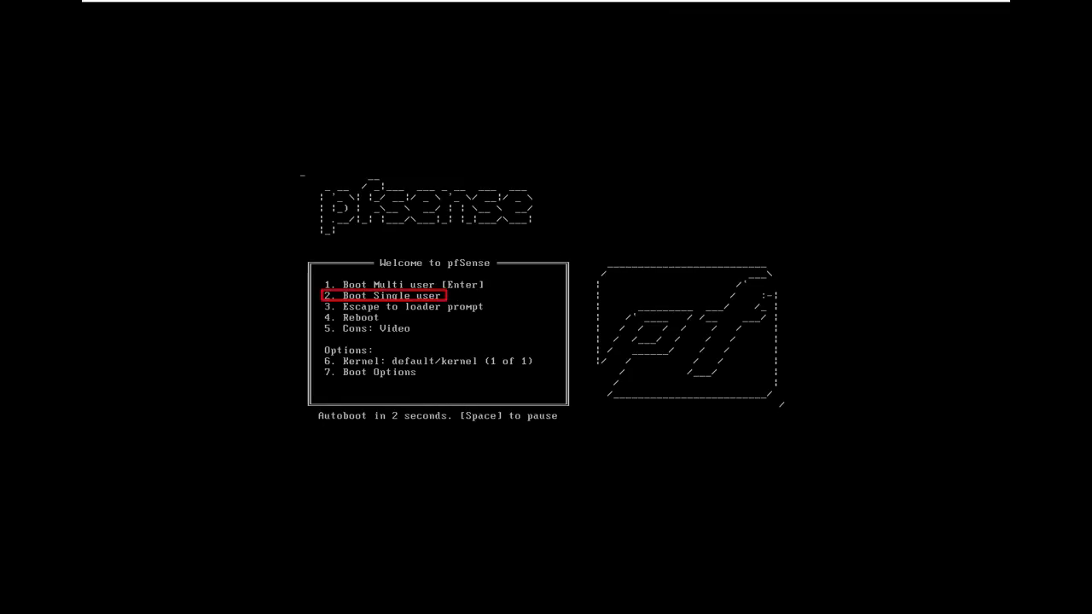
key(space)
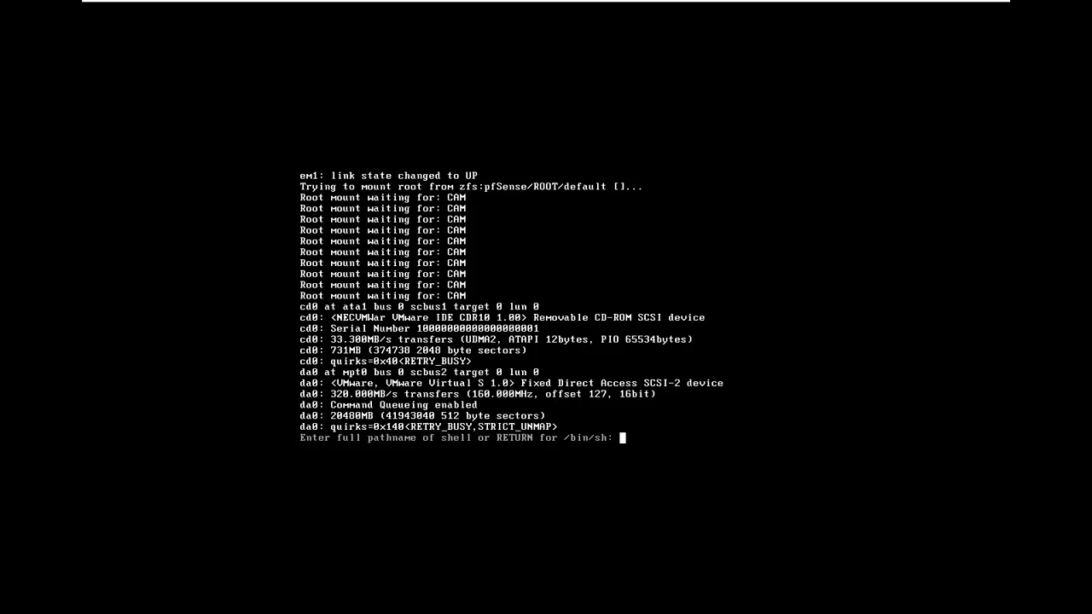
key(Return)
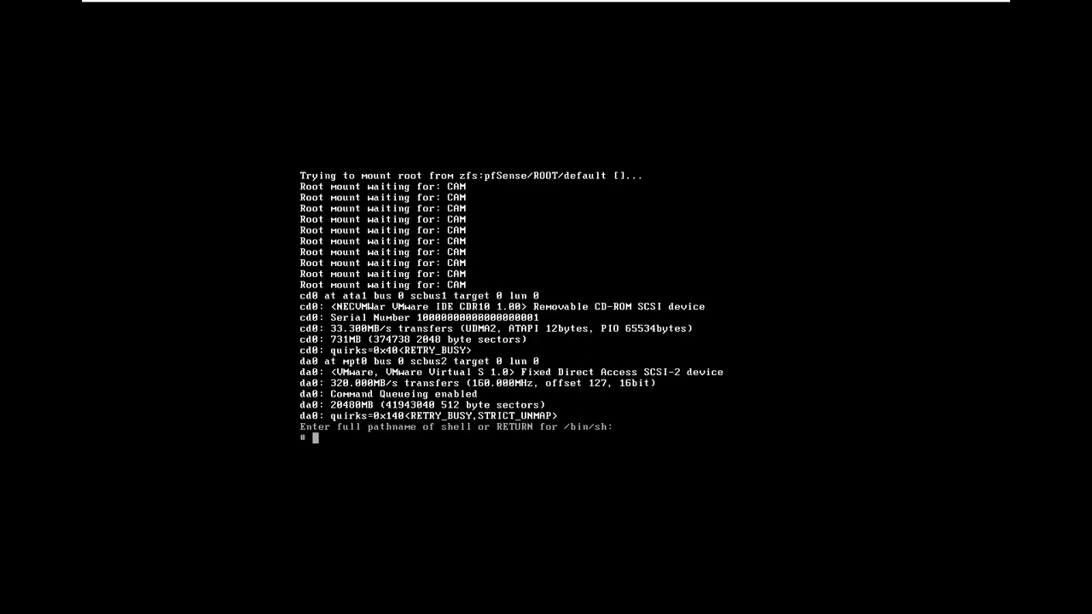
- Remount the root filesystem writable with /sbin/mount -u / and mount the ZFS datasets with /sbin/zfs mount -a
text(/sb)
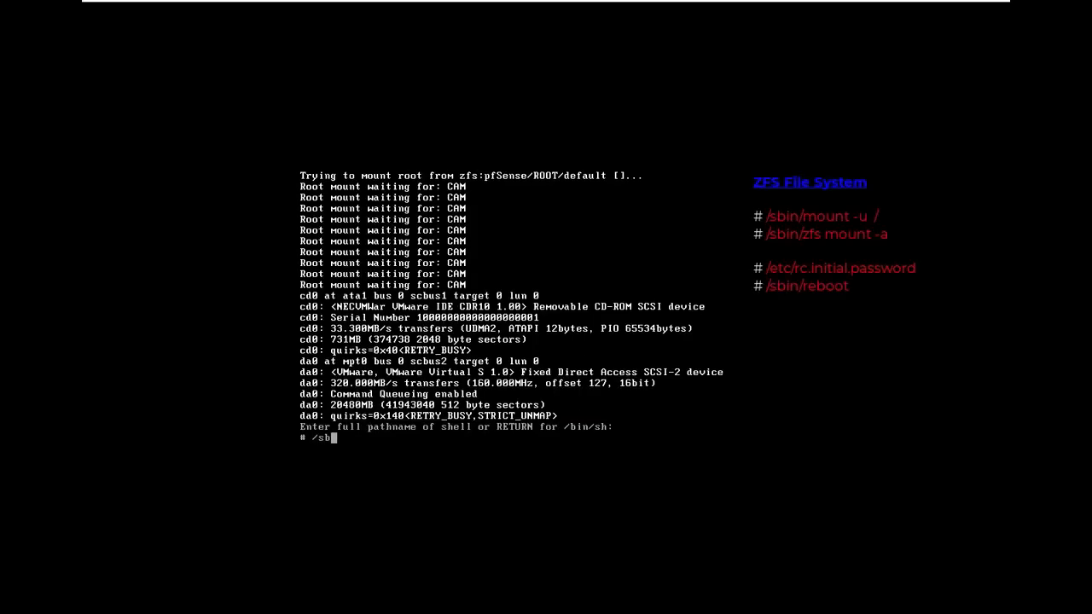
text(in/mount -u /)
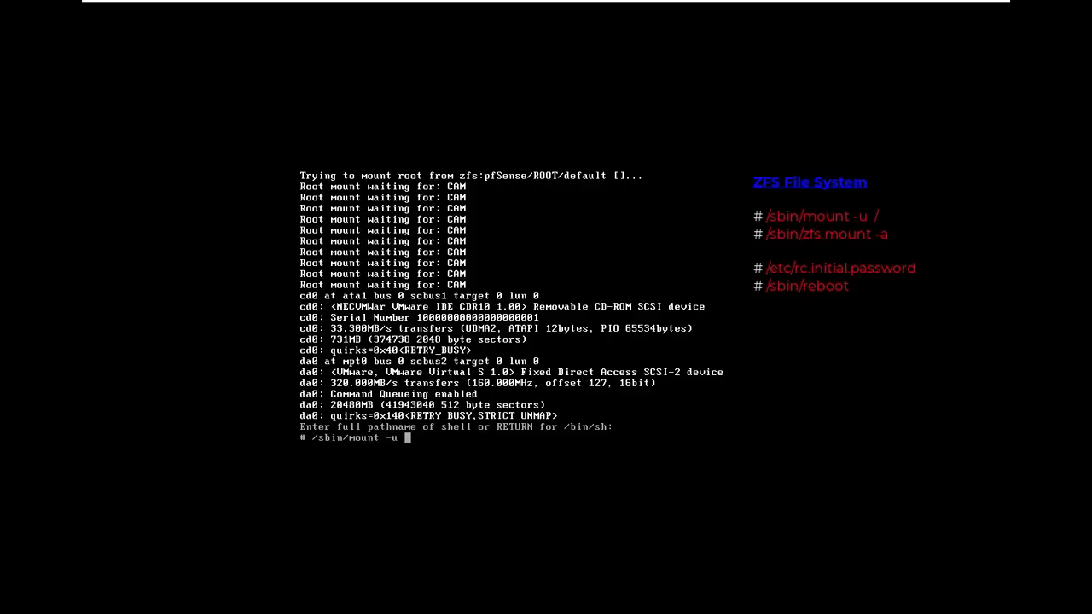
- Restart the pfSense guest into a single-user /bin/sh shell and enter '/sbin/mount -u /'
- Remount the root filesystem writable with /sbin/mount -u / and mount the ZFS datasets with /sbin/zfs mount -a
text(/)
key(Return)
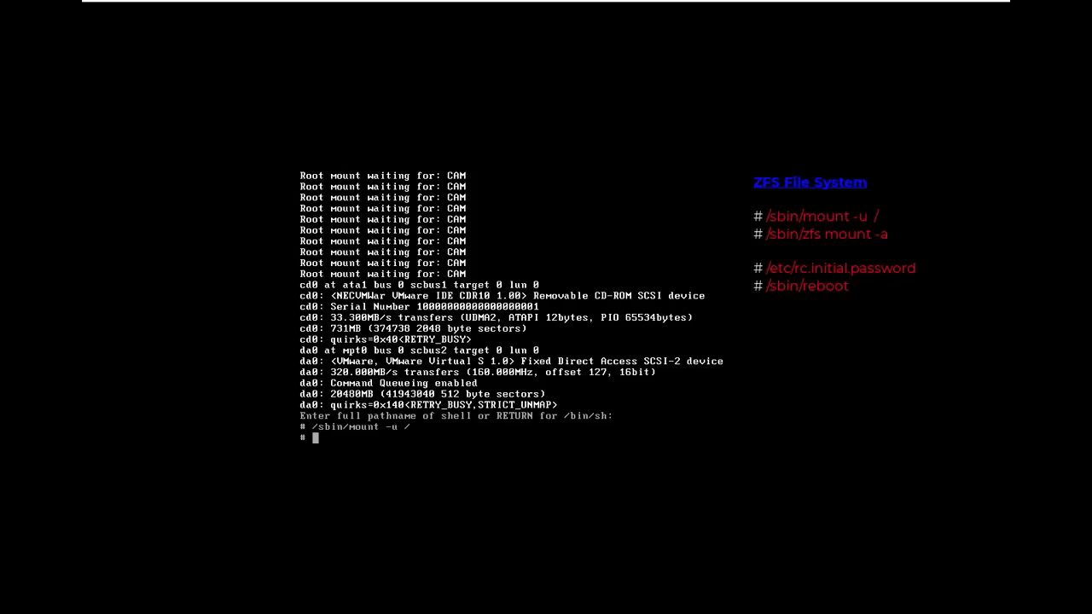
text(/sbin/zfs mount -a)
key(Return)
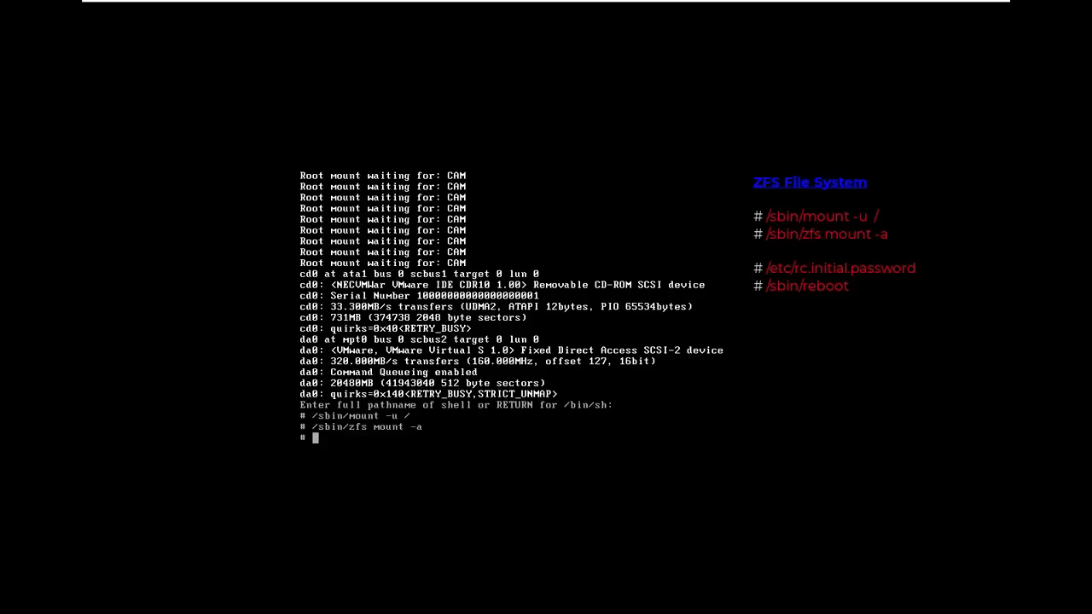
- Reset the admin password to default via /etc/rc.initial.password, answering y, then run /sbin/reboot
text(/etc/rc.initial.password)
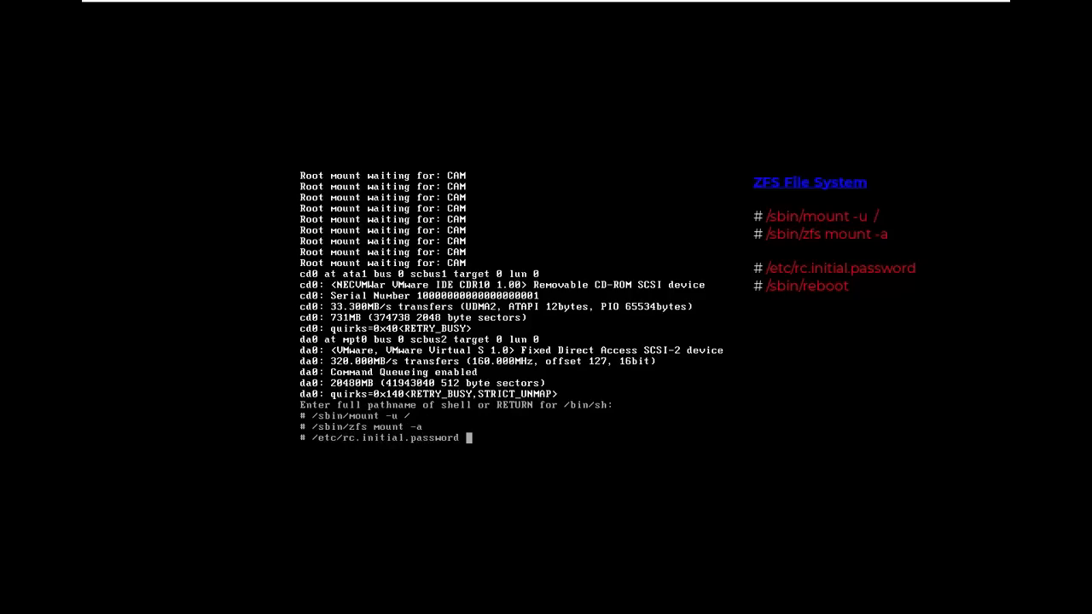
key(Return)
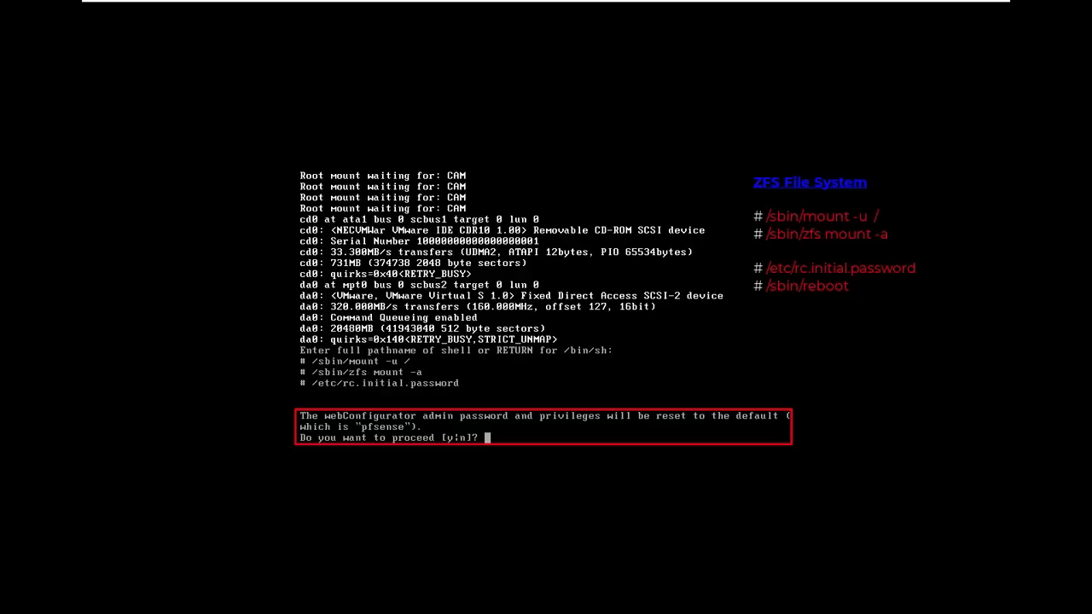
text(y)
key(Return)
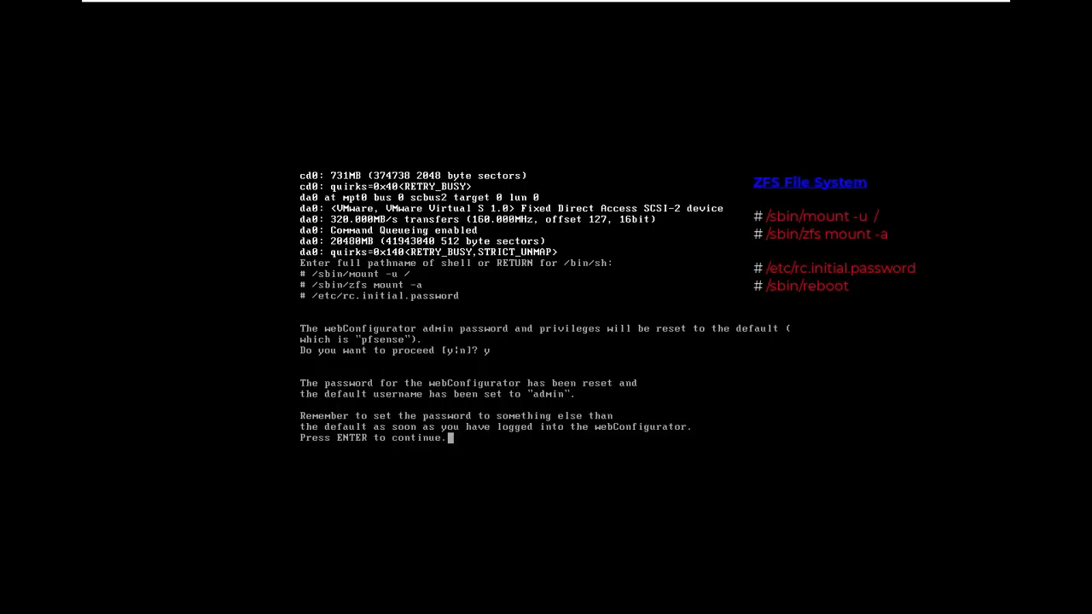
key(Return)
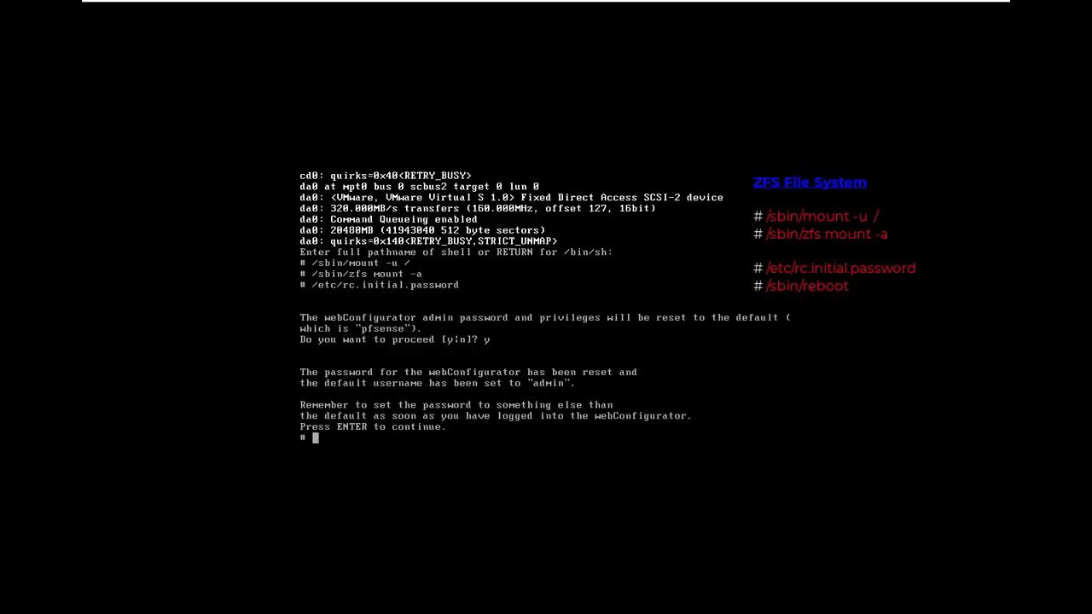
text(/sbin/reboot)
key(Return)
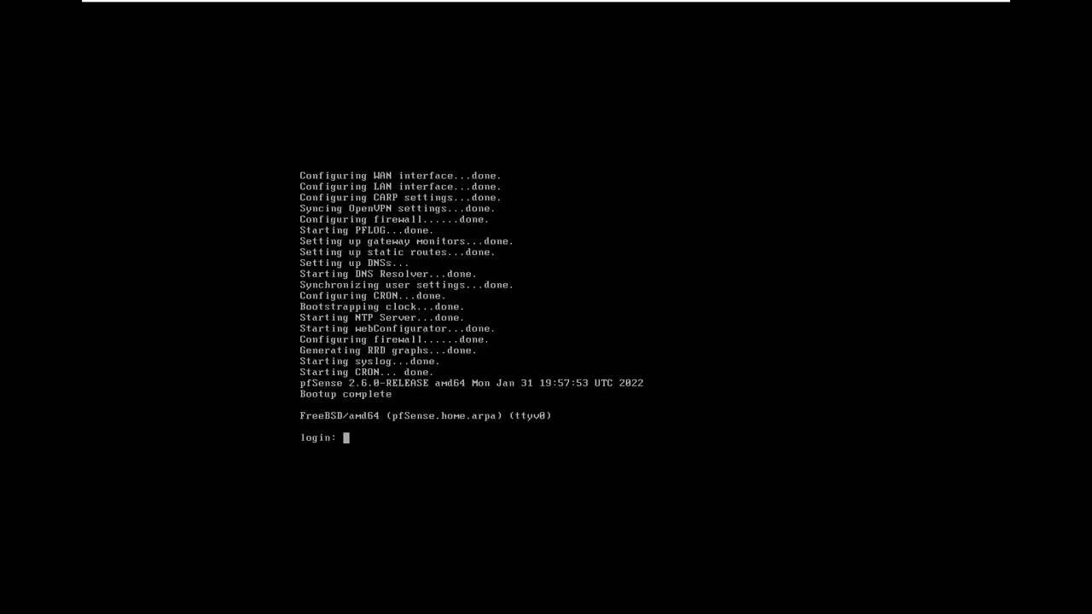
- Log in as admin at the pfSense console and release input from the VM
text(admin)
key(Return)
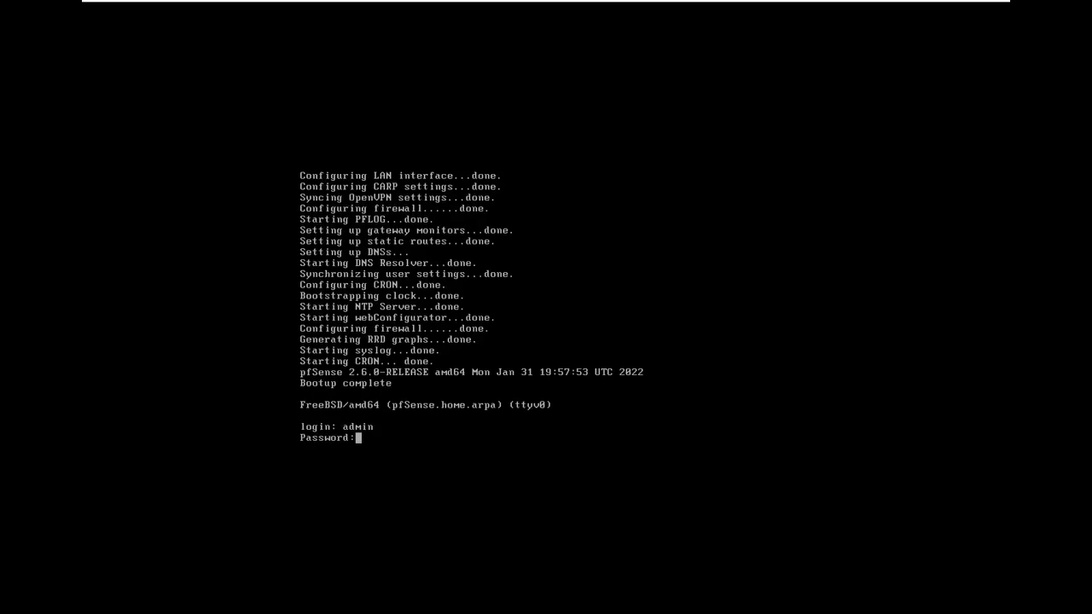
key(Return)
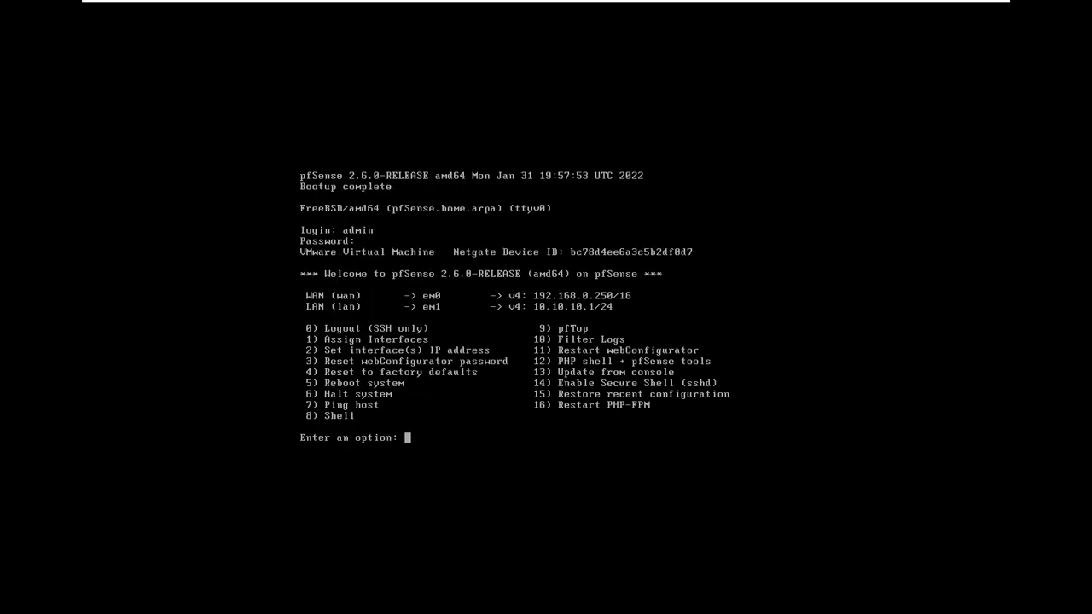
key(ctrl+alt)
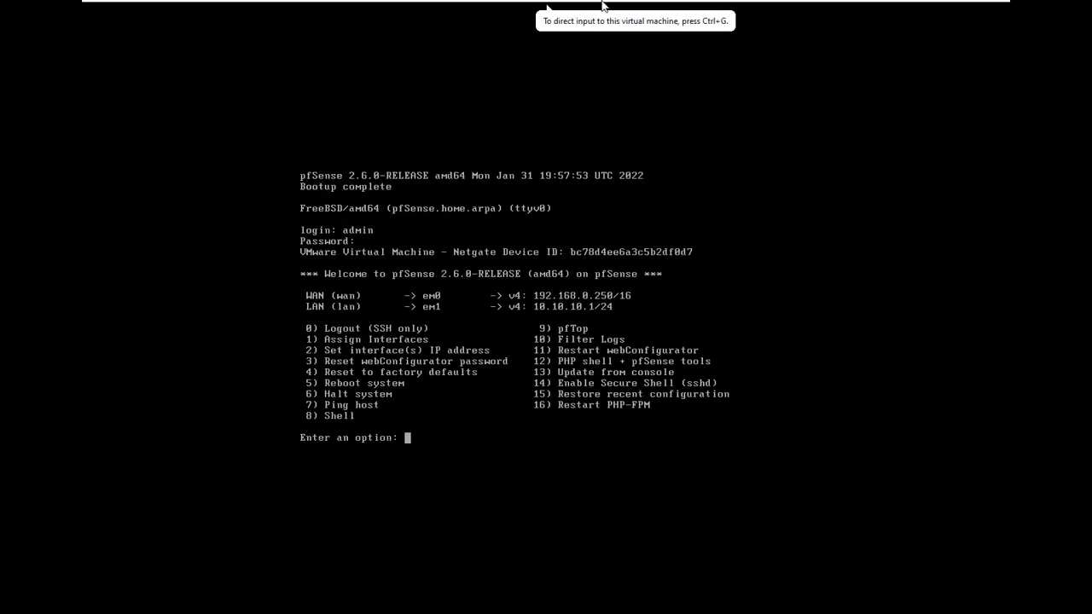
- In the Ubuntu VM's browser, sign in to pfSense at 10.10.10.1 as admin with the default password, declining to save it
mouse_move(625, 8)
click(684, 11)
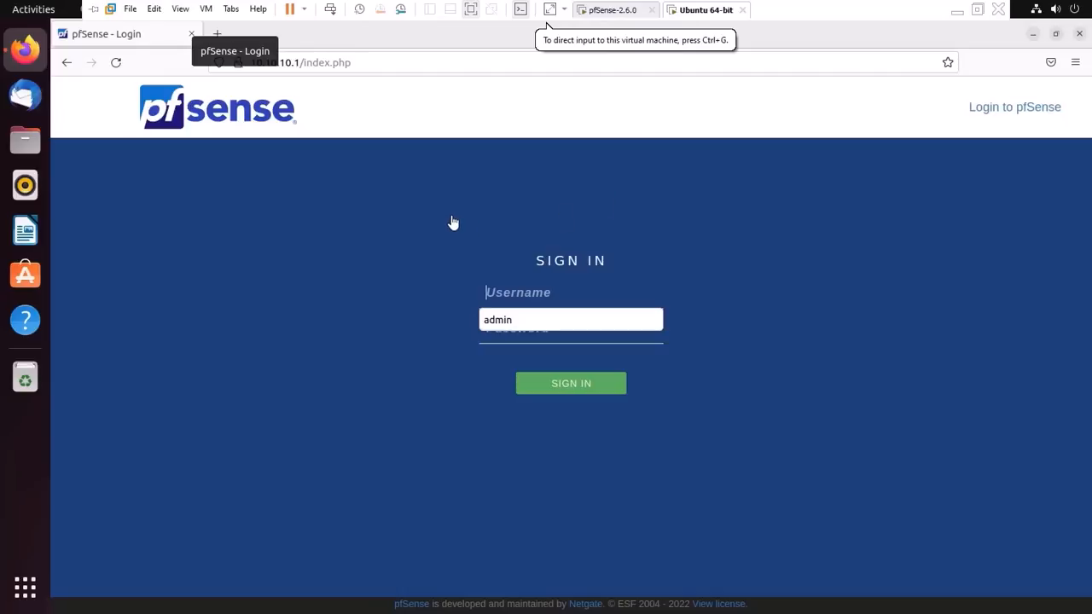
click(121, 67)
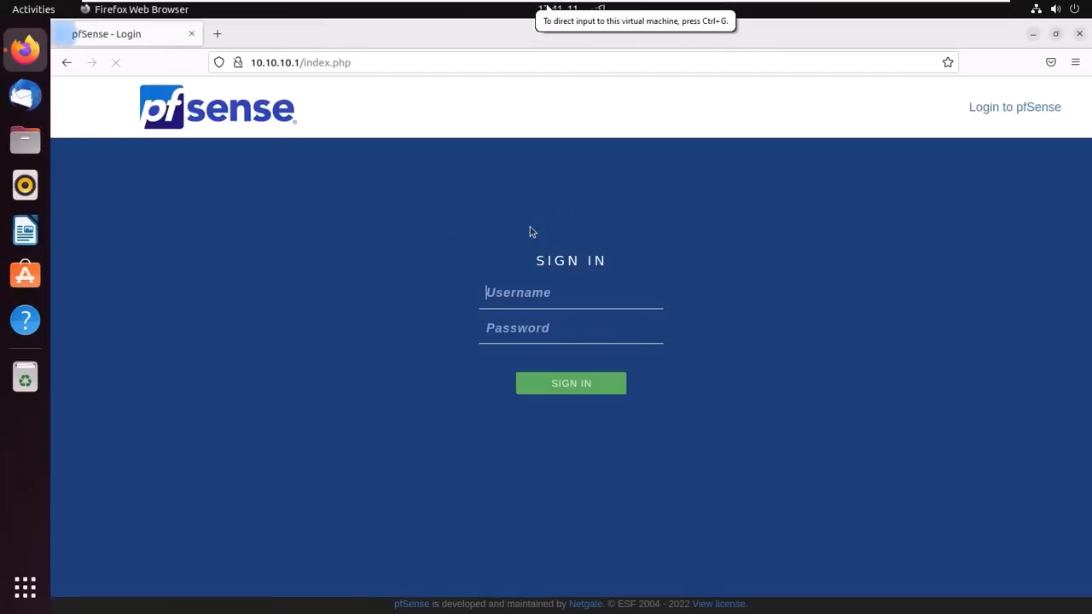
click(539, 293)
text(admin)
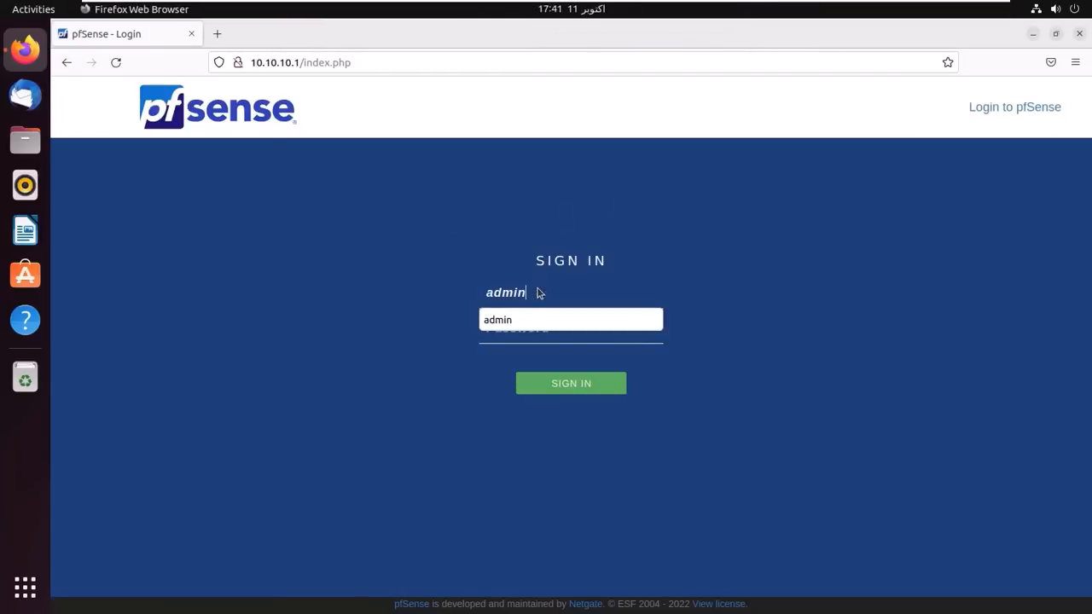
key(Tab)
text(pfsense)
key(Return)
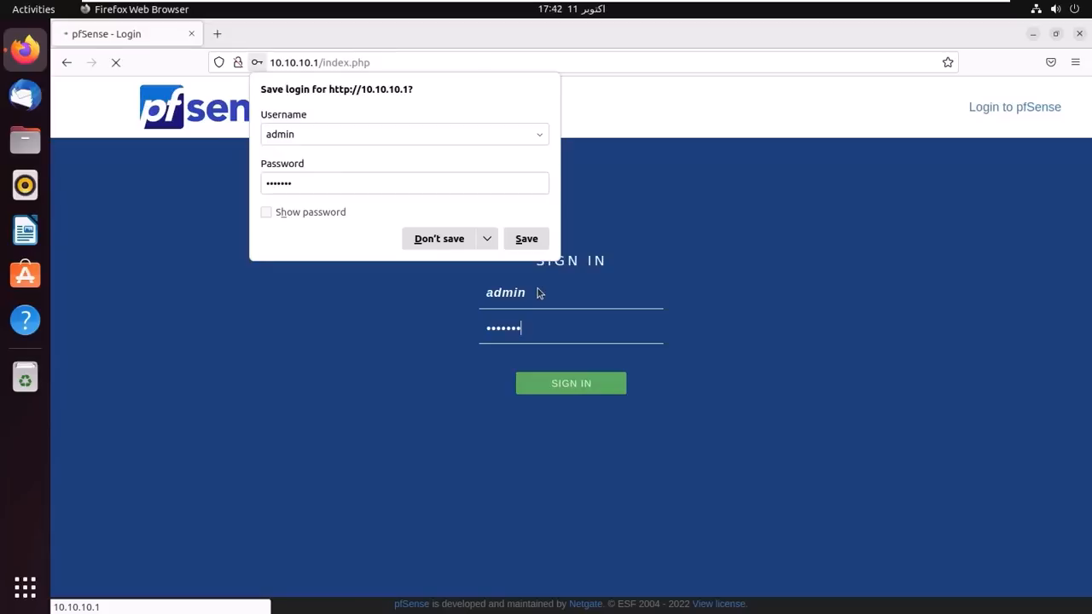
click(424, 239)
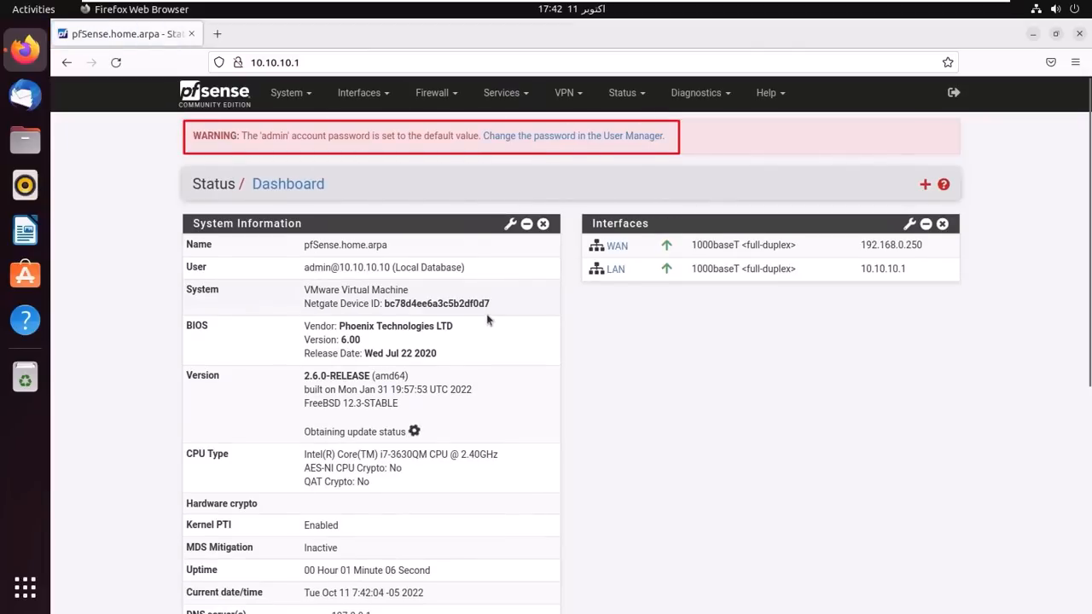
- Enter and confirm a new password for the admin user in User Manager and save it
click(538, 142)
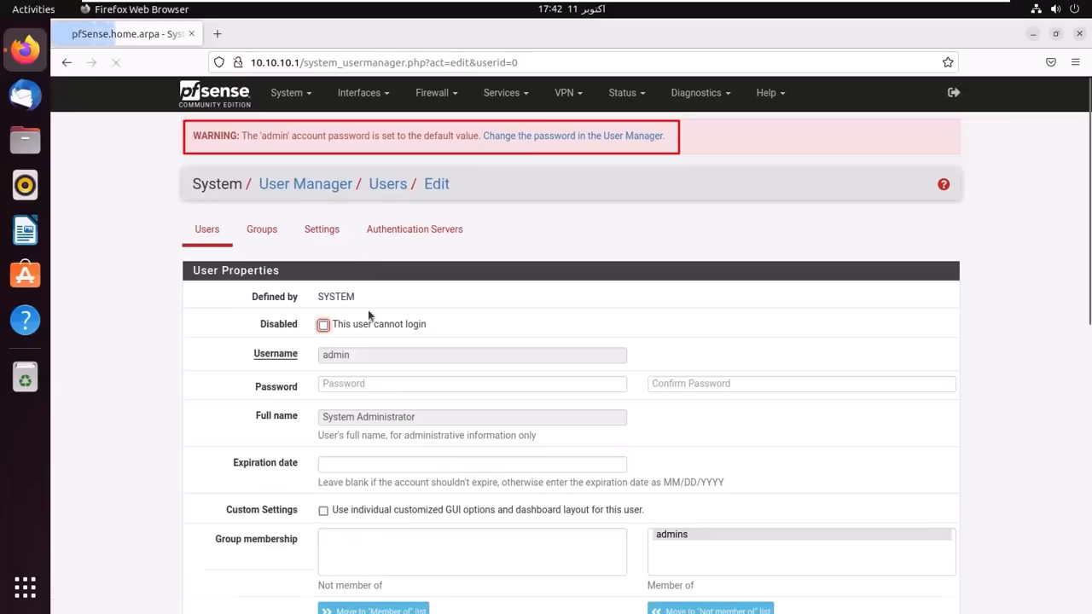
click(361, 384)
text(p••••••••)
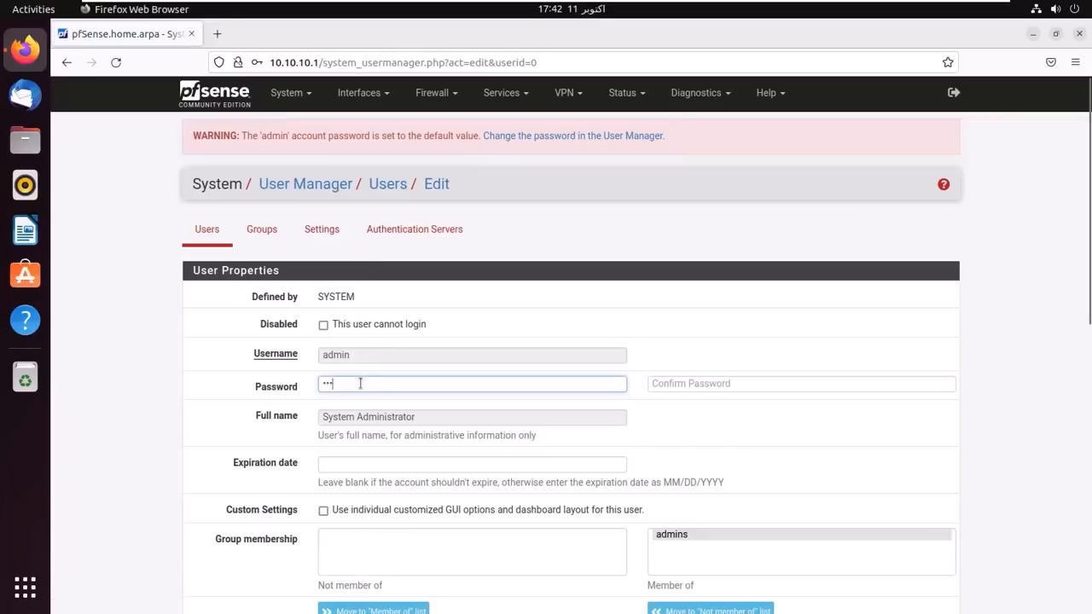
key(Tab)
text(•••••••••)
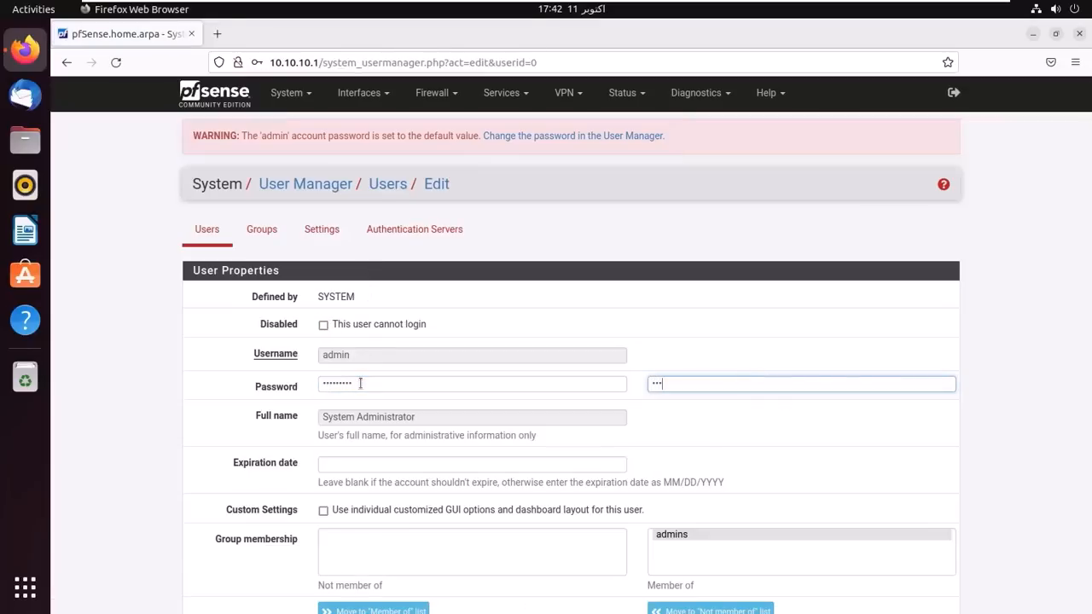
scroll(304, 463, down, 10)
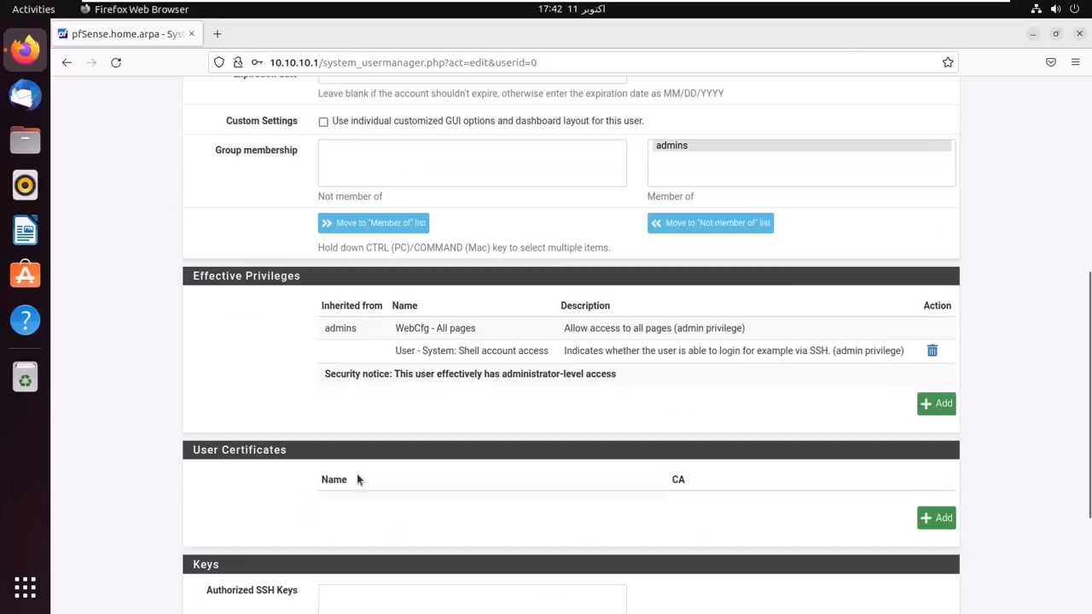
click(353, 536)
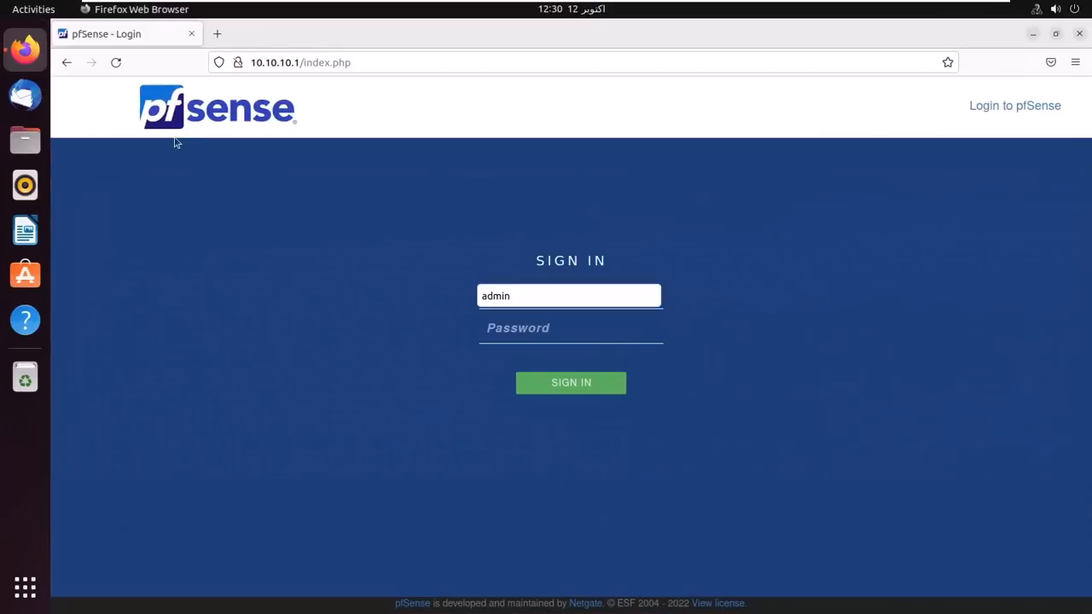
- Reload the login page and sign in as admin with the new password, declining to save it
click(118, 115)
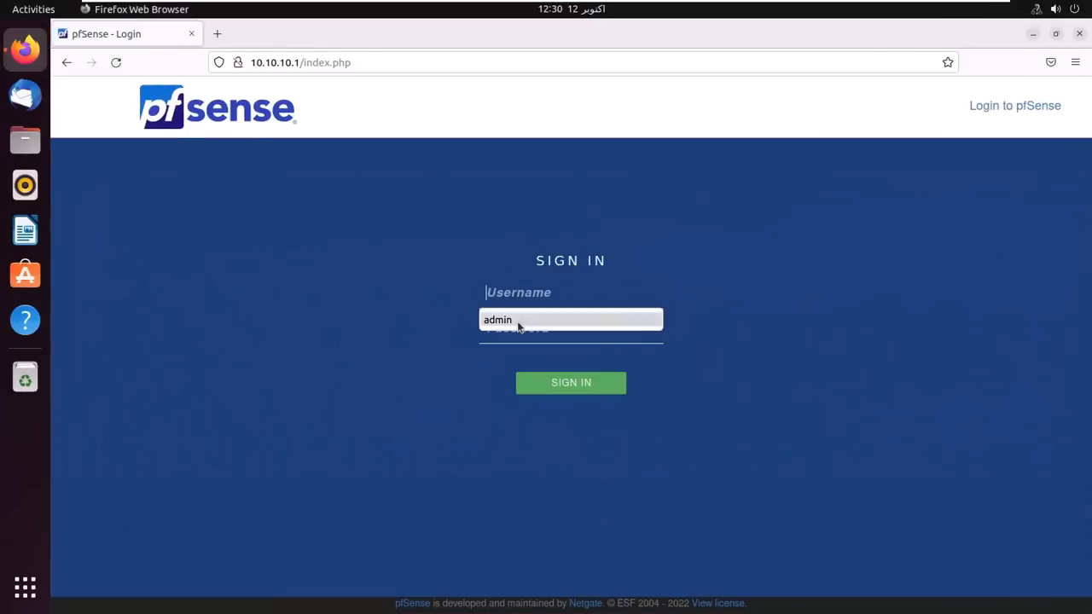
click(517, 321)
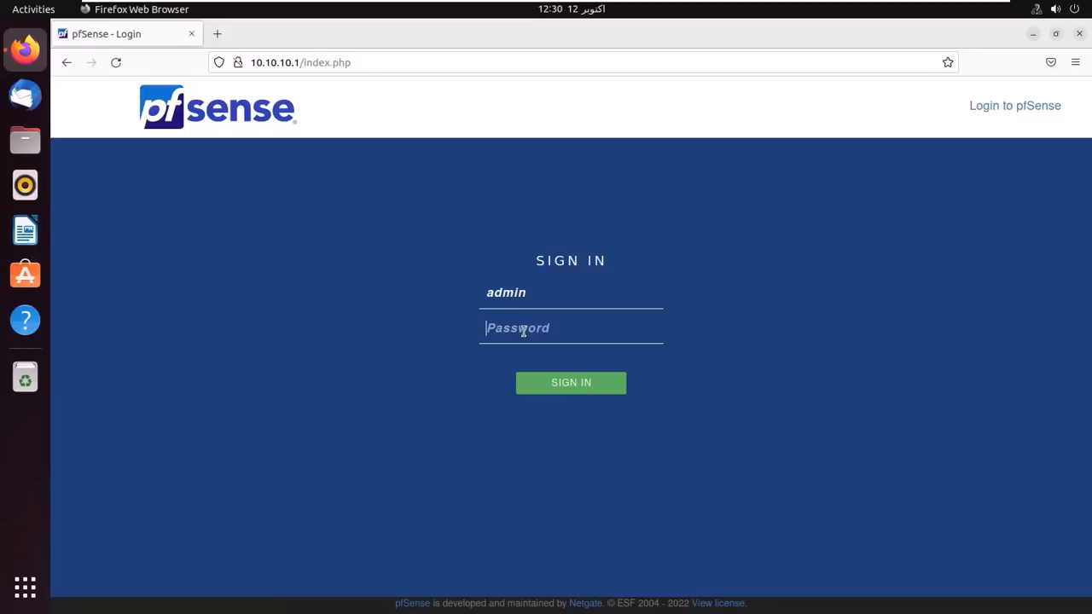
text(*********)
key(Return)
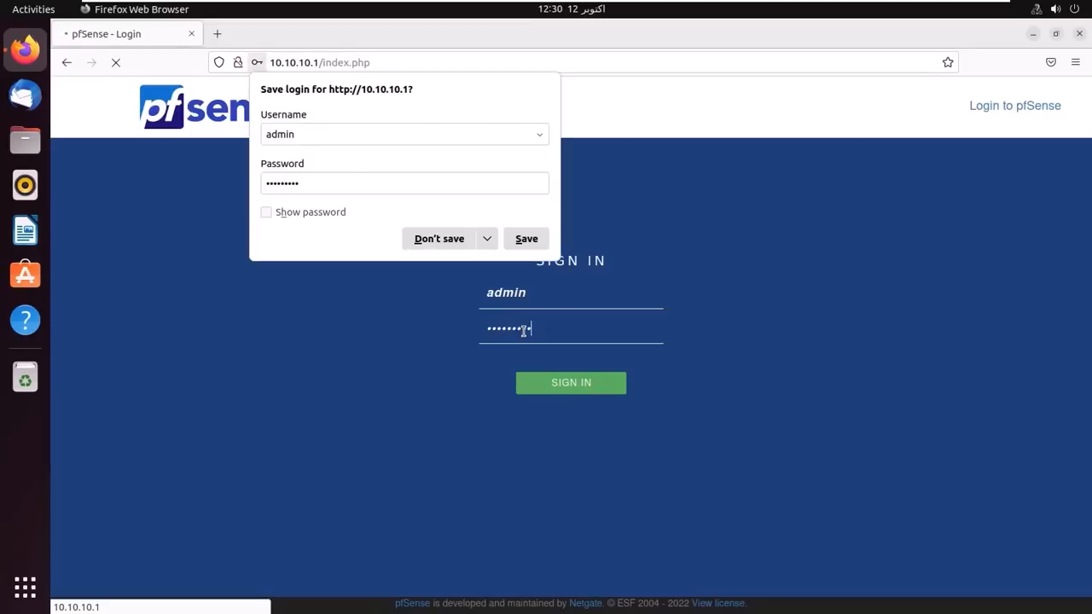
click(438, 239)
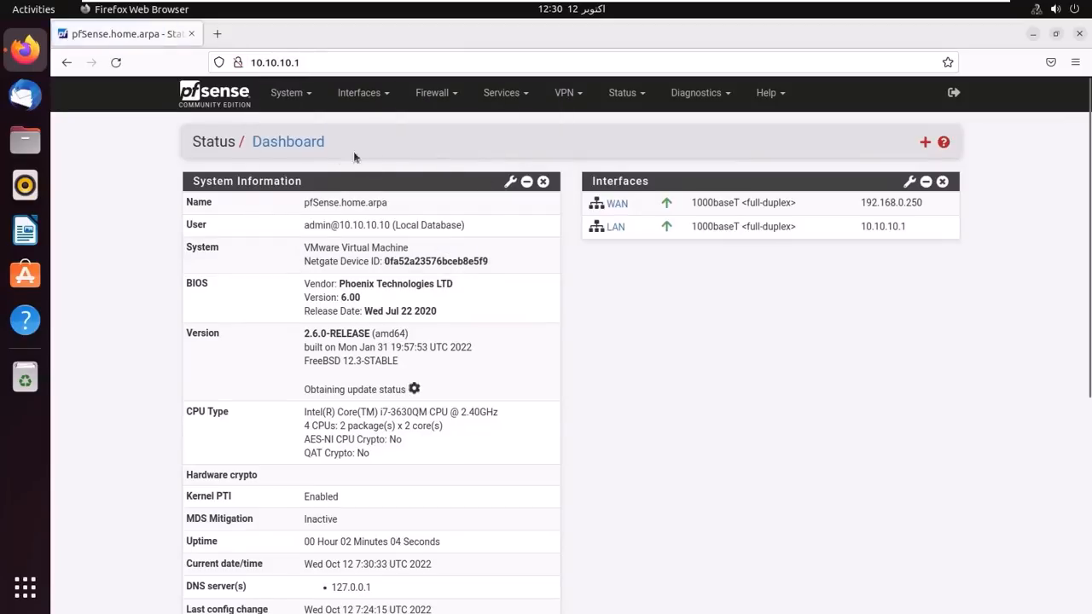
- Review the System > Advanced Admin Access settings, log out, and return to the pfSense console VM
click(288, 93)
click(293, 124)
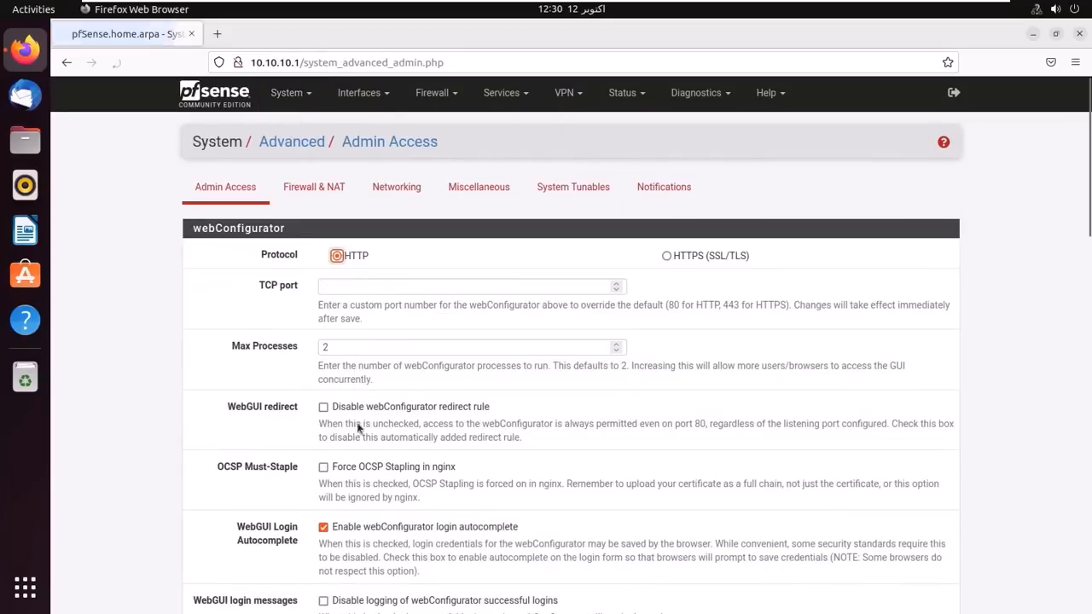
scroll(359, 461, down, 10)
scroll(361, 555, down, 5)
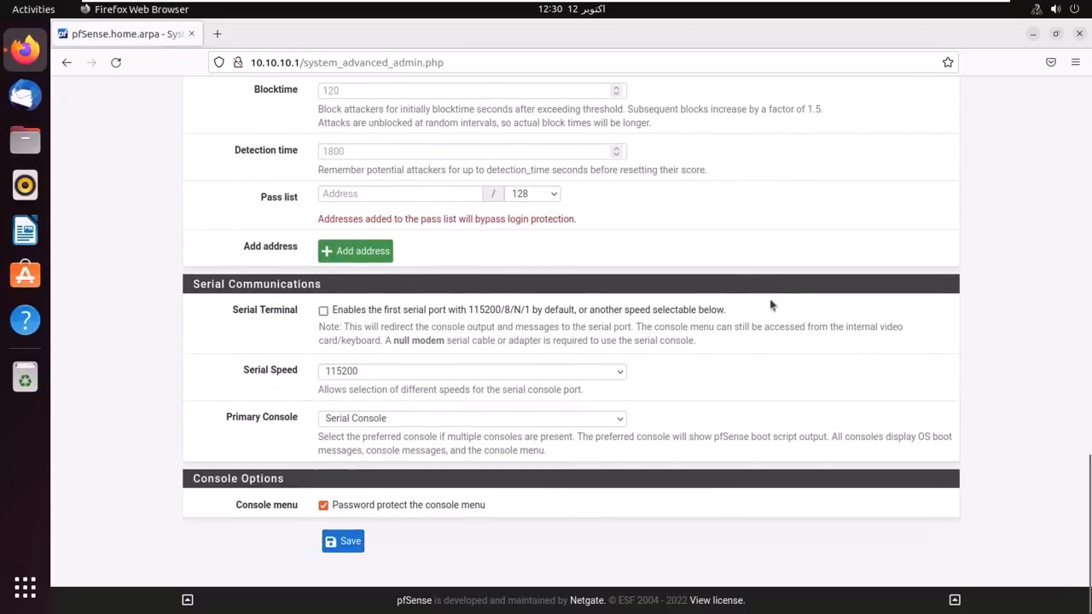
scroll(952, 152, up, 15)
scroll(967, 104, up, 3)
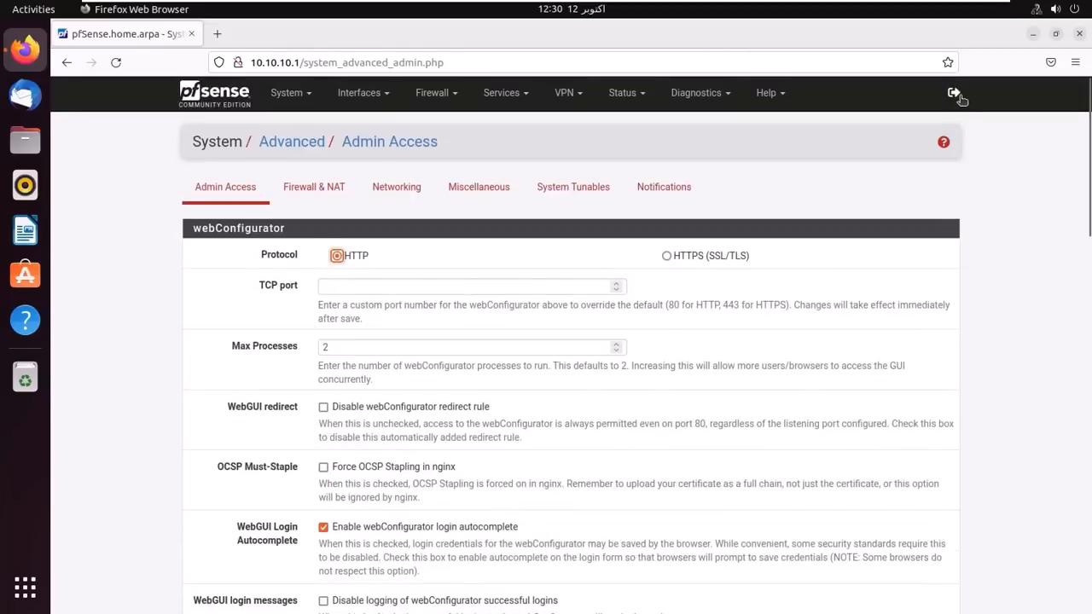
click(959, 96)
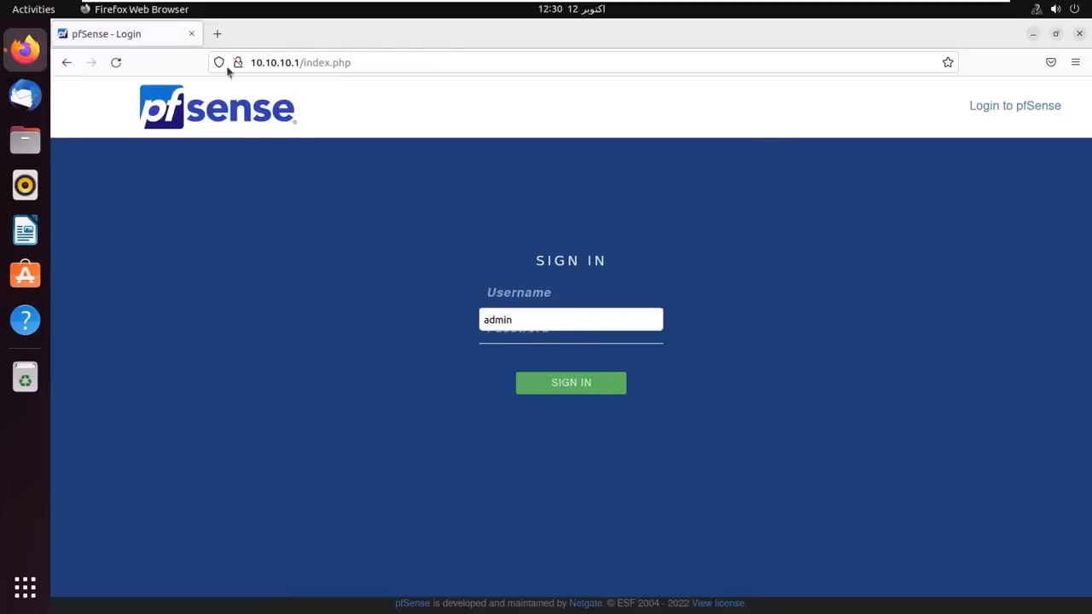
click(595, 12)
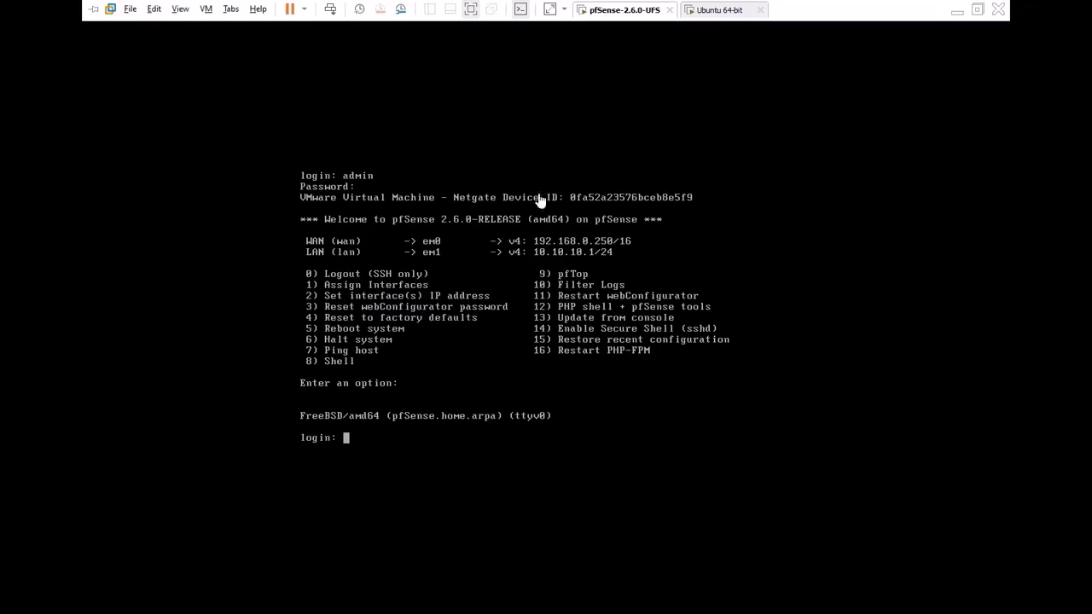
click(356, 377)
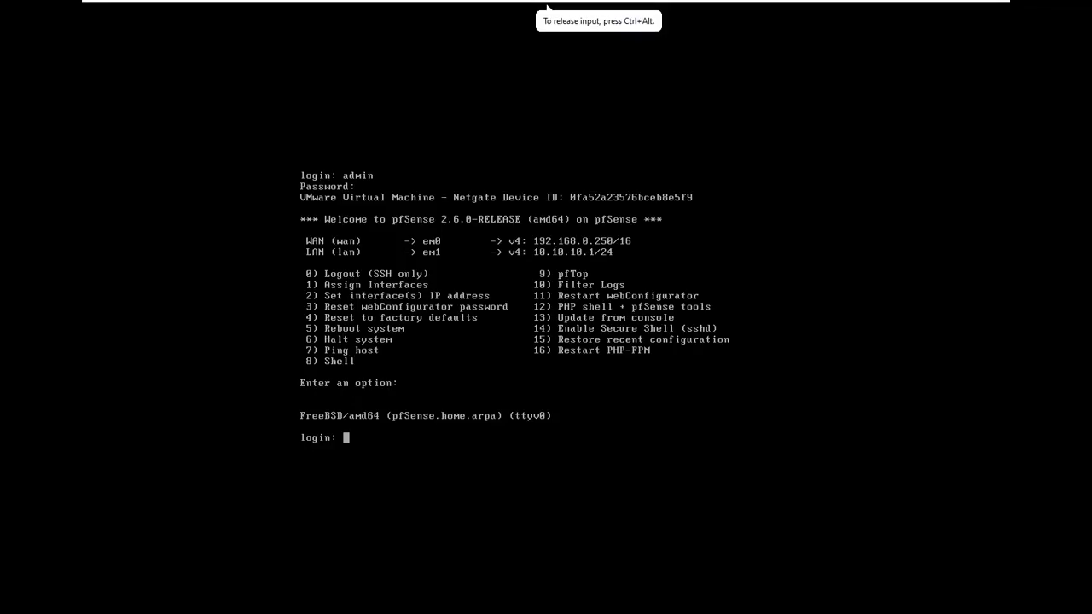
key(ctrl+alt)
- Restart the pfSense-2.6.0-UFS guest via Power > Restart Guest and capture console input
mouse_move(658, 4)
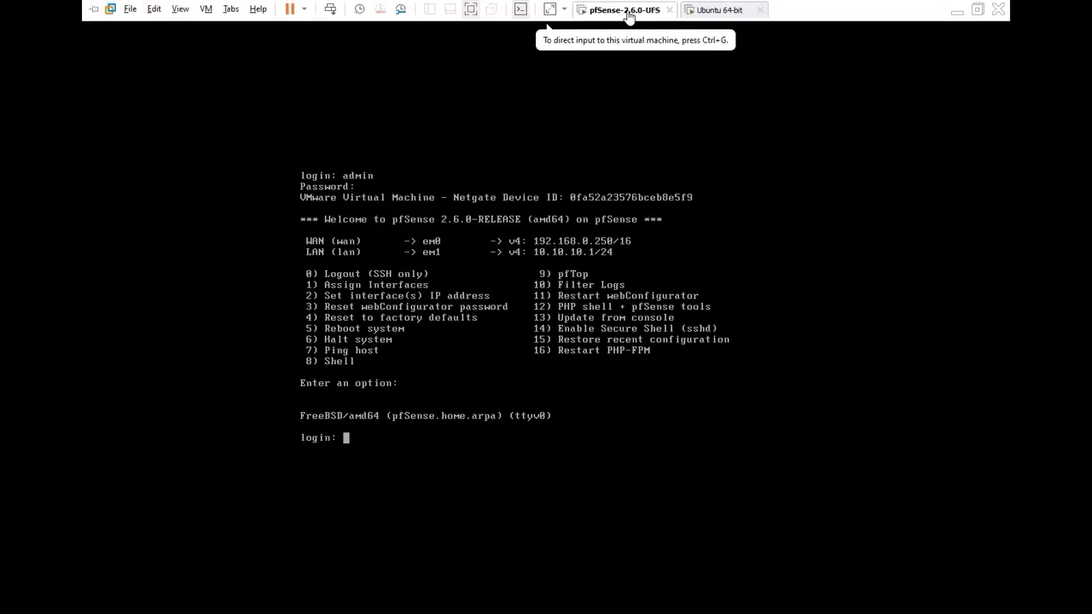
right_click(629, 15)
mouse_move(694, 40)
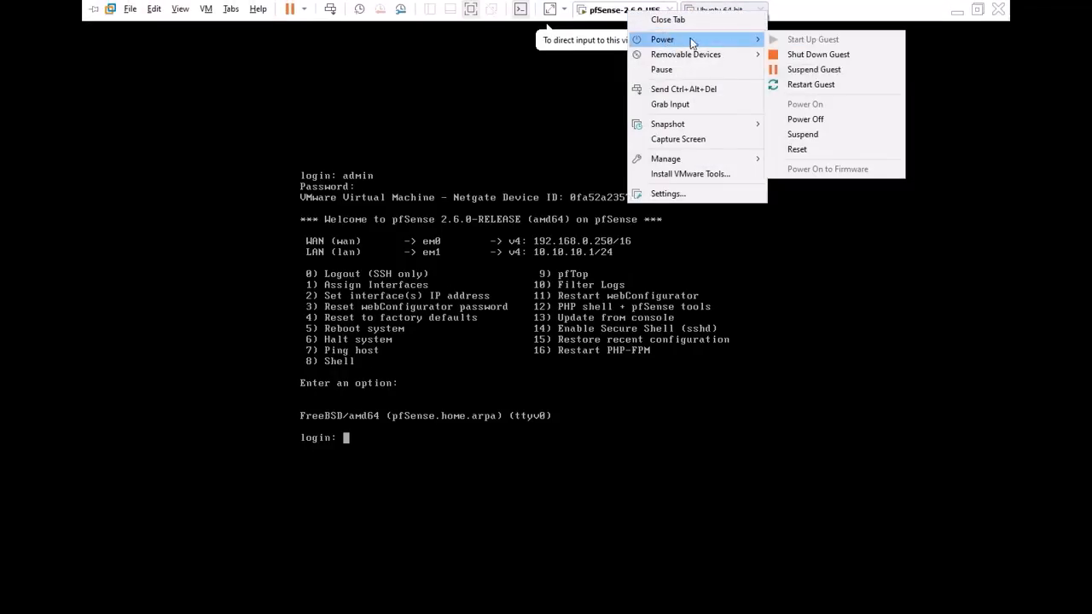
click(815, 84)
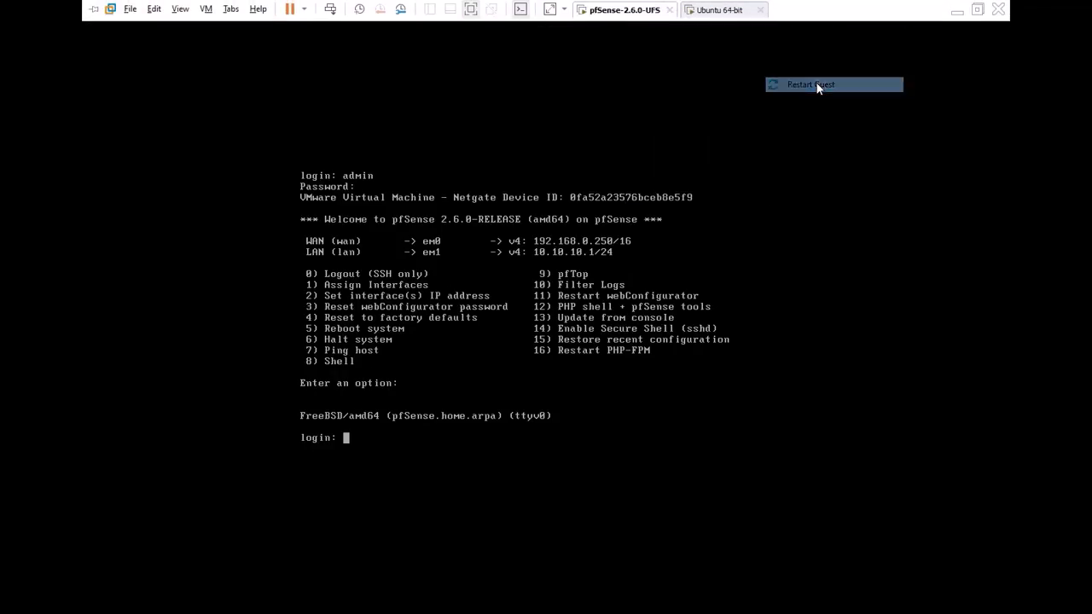
click(470, 327)
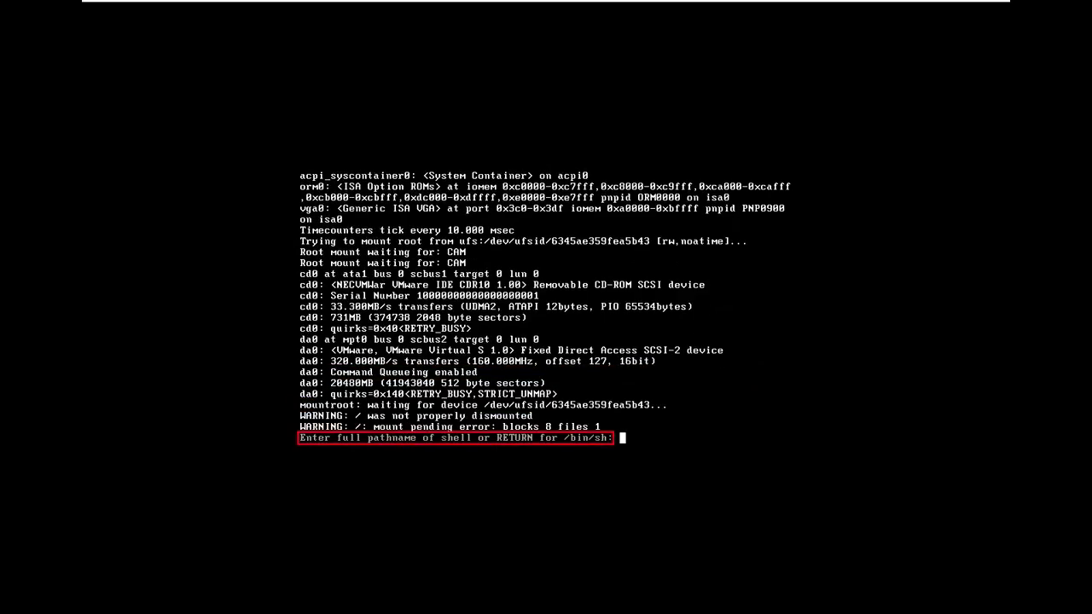
- Accept /bin/sh, try /sbin/mount -a -t ufs, then run fsck -fy / twice until the filesystem is clean
key(Return)
text(/s)
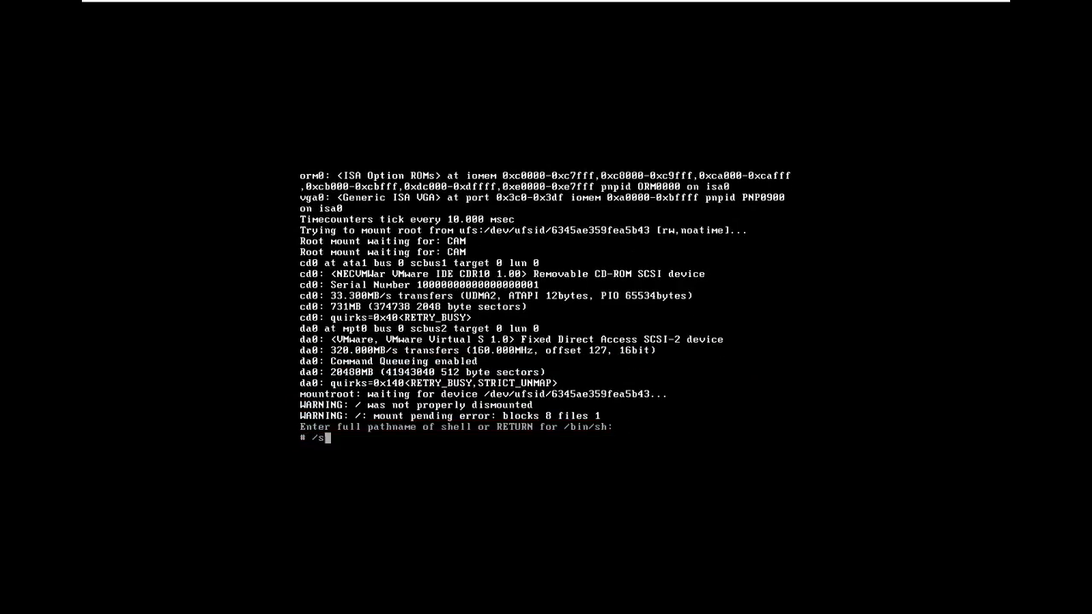
text(bin/mount -a -t ufs)
key(Return)
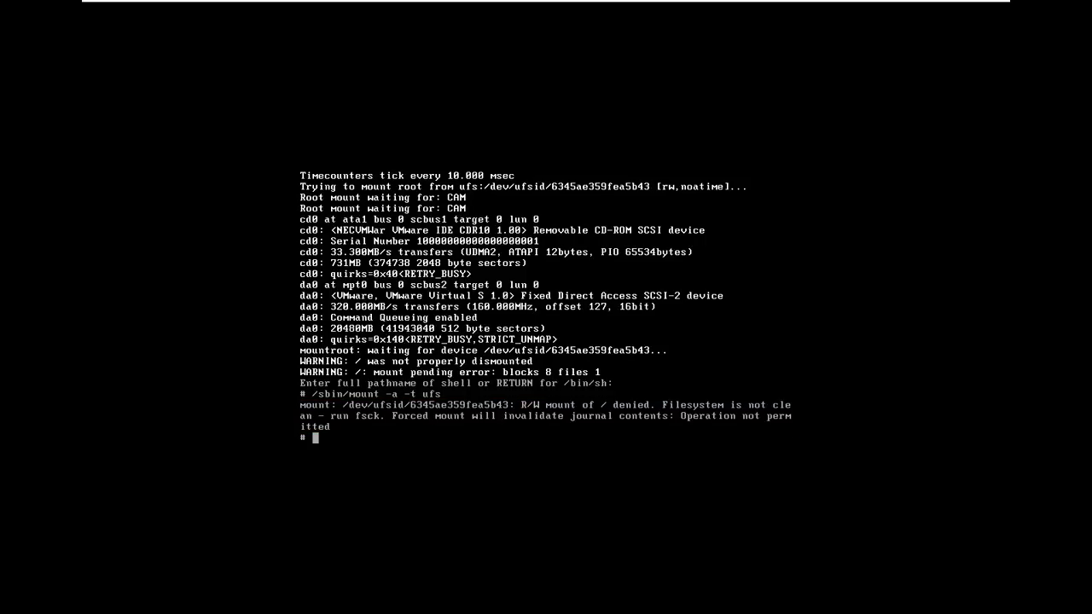
text(fsck -fy /)
key(Return)
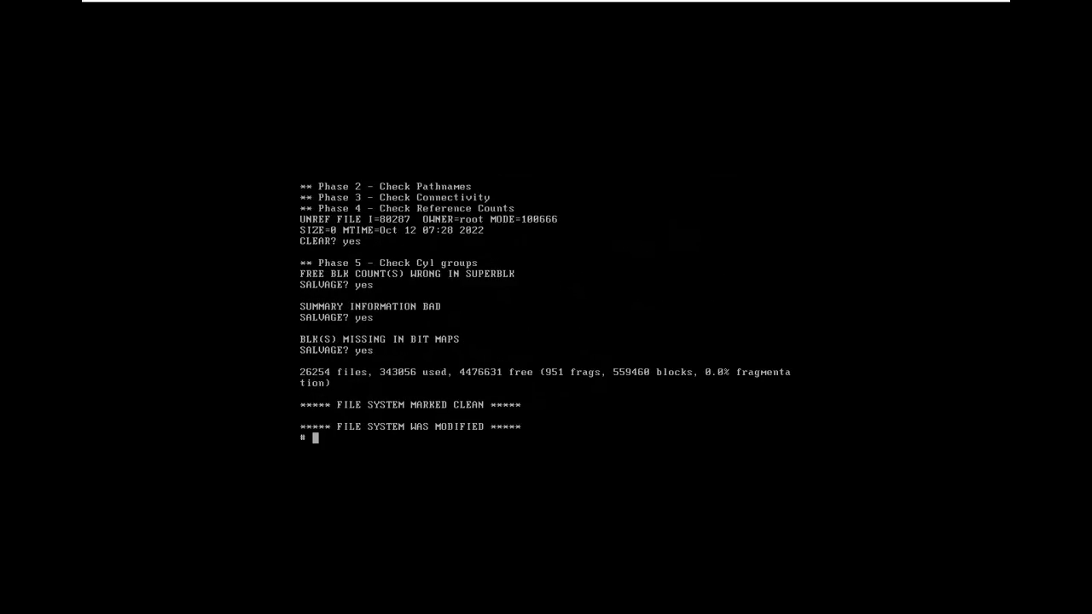
key(Up)
key(Return)
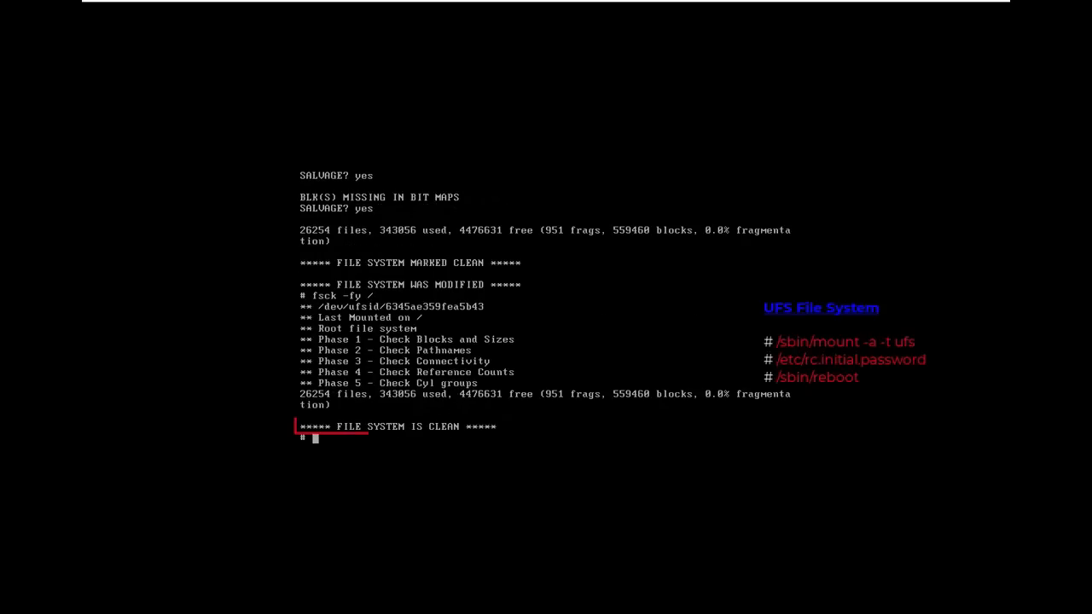
- Mount the repaired UFS file systems with /sbin/mount -a -t ufs and launch /etc/rc.initial.password
text(/sbin/)
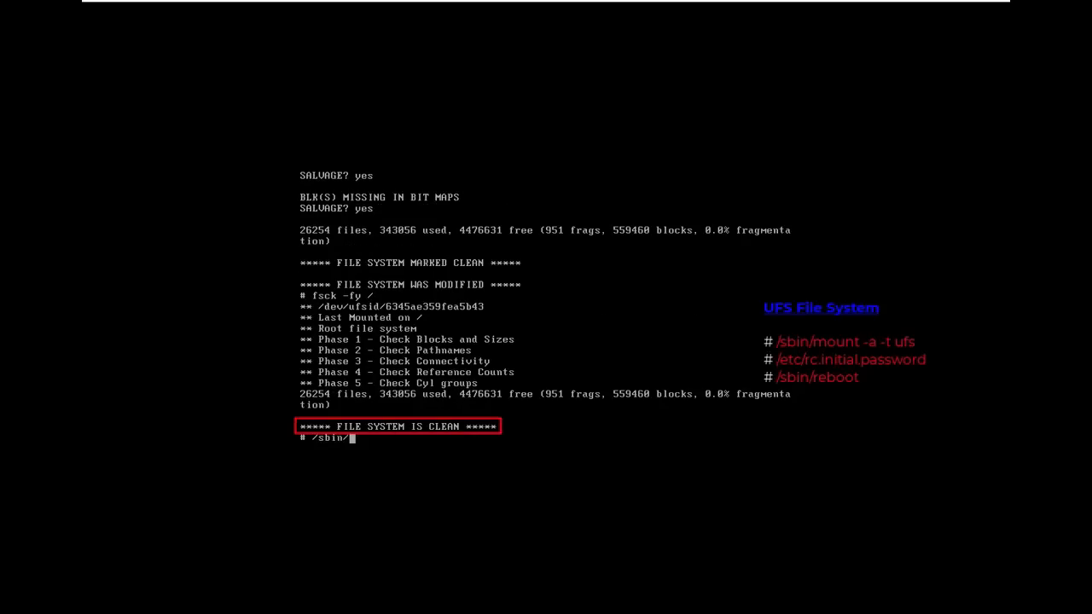
text(mount -a -t ufs)
key(Return)
text(/s)
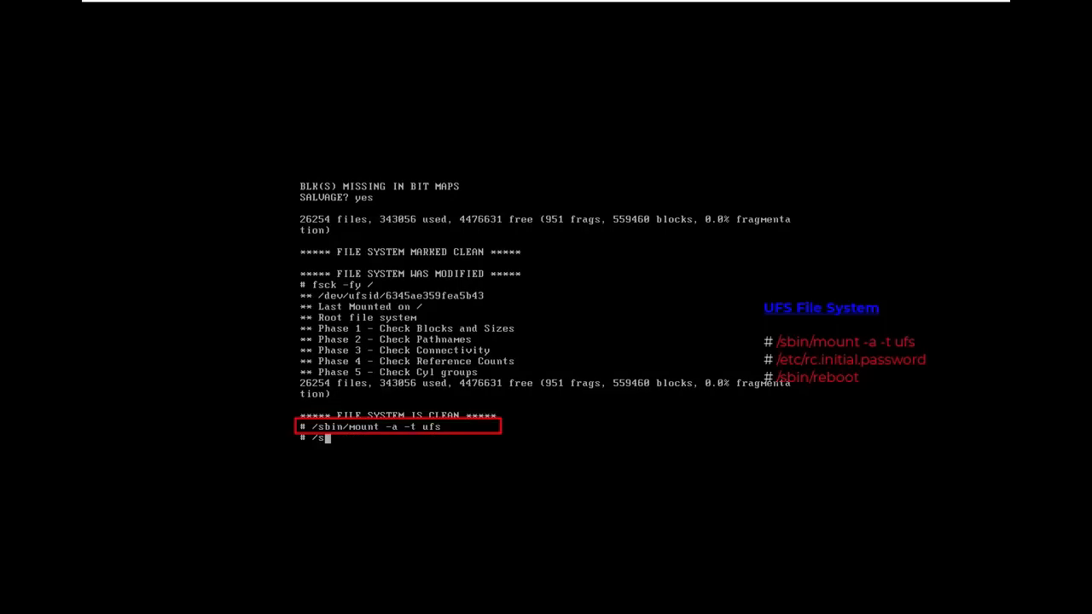
key(BackSpace)
text(etc/)
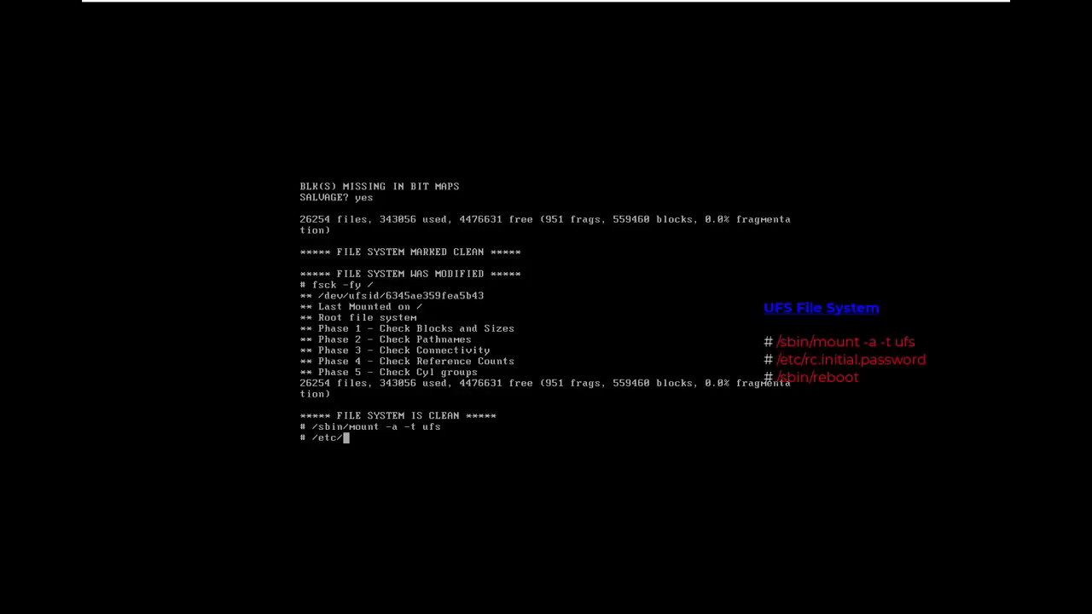
text(rc.initial.password)
key(Return)
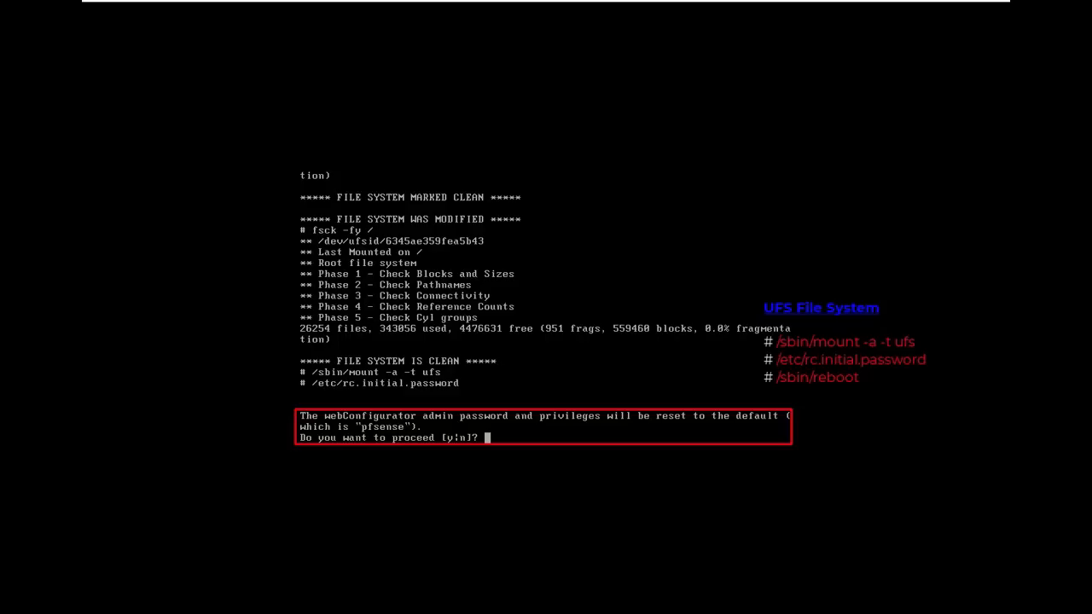
- Confirm the admin password reset with y, then reboot with /sbin/reboot
text(y)
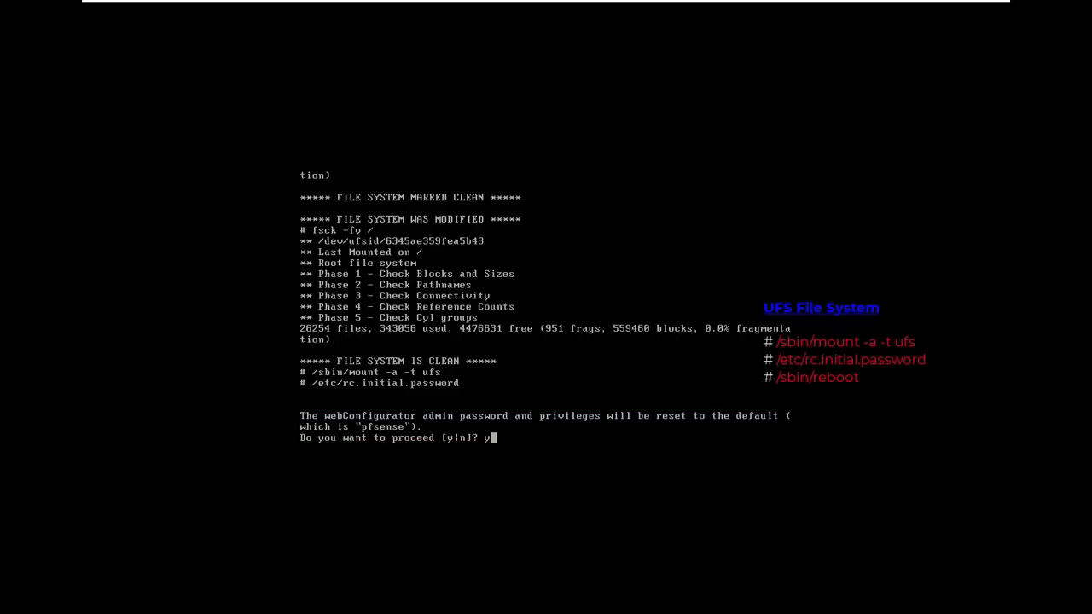
key(Return)
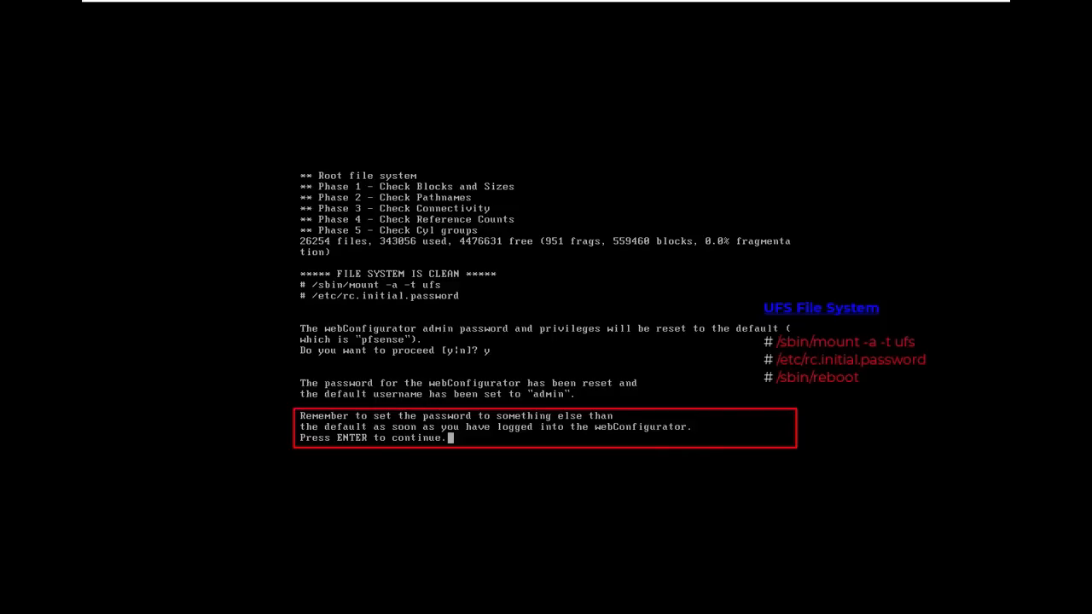
key(Return)
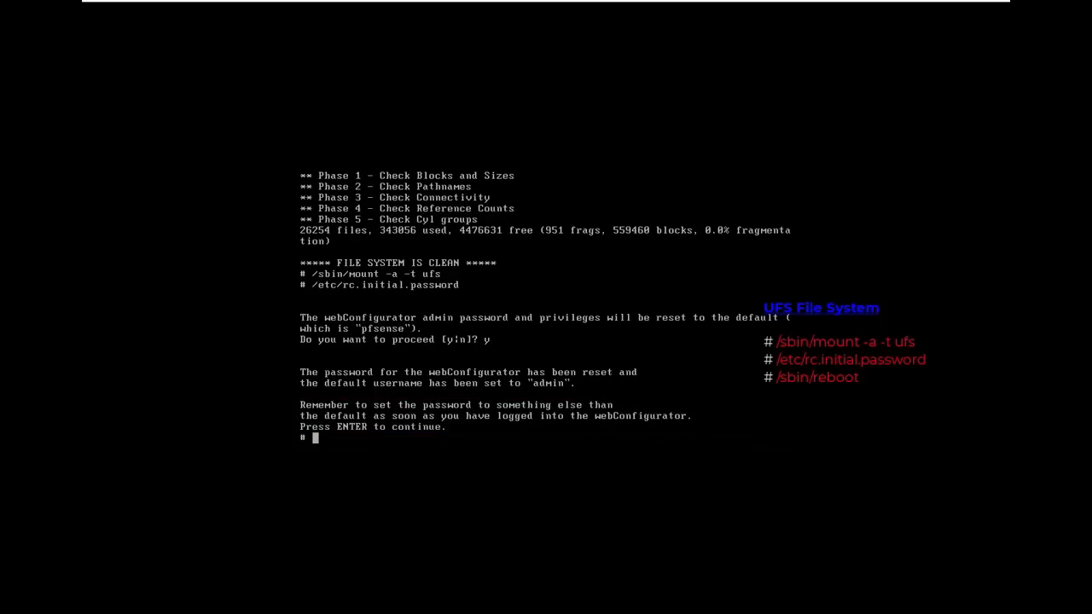
text(/sbin/reboot)
key(Return)
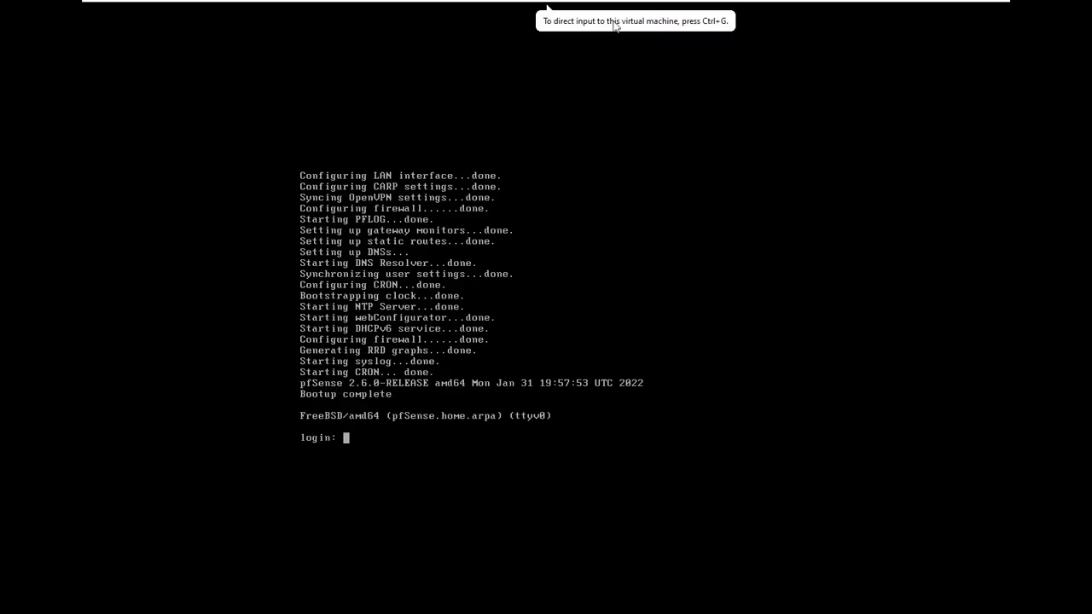
- Log in as admin at the rebooted pfSense console with the default password, then release input
mouse_move(616, 4)
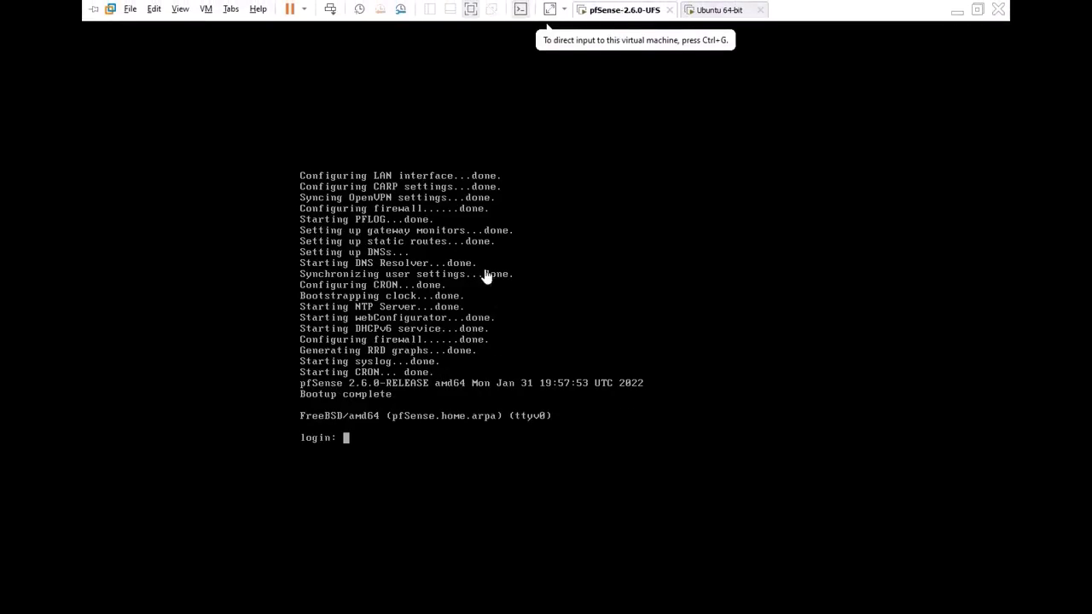
click(440, 333)
text(admin)
key(Return)
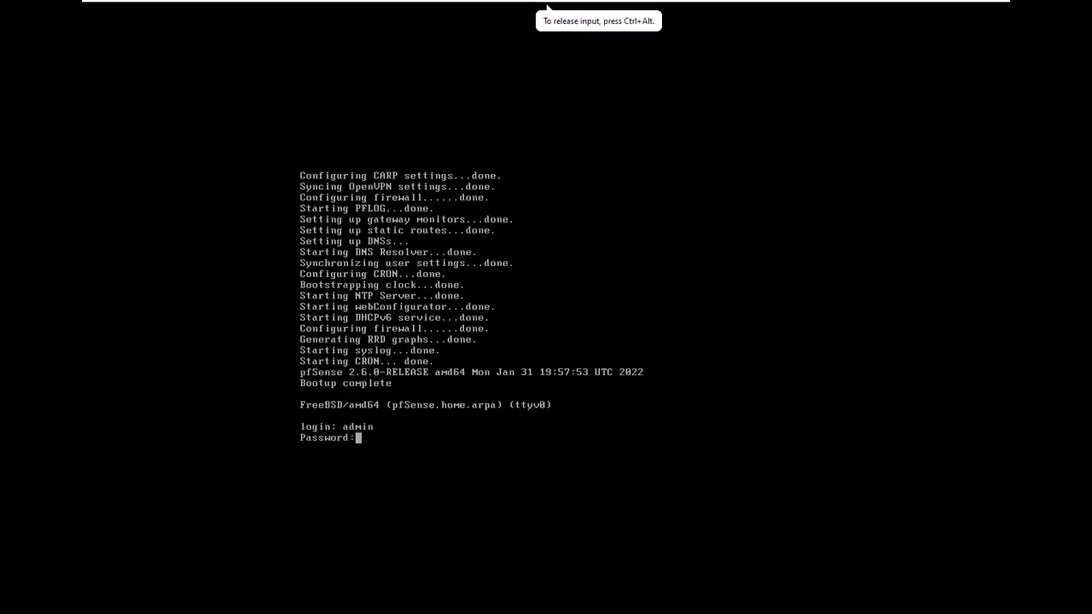
key(Return)
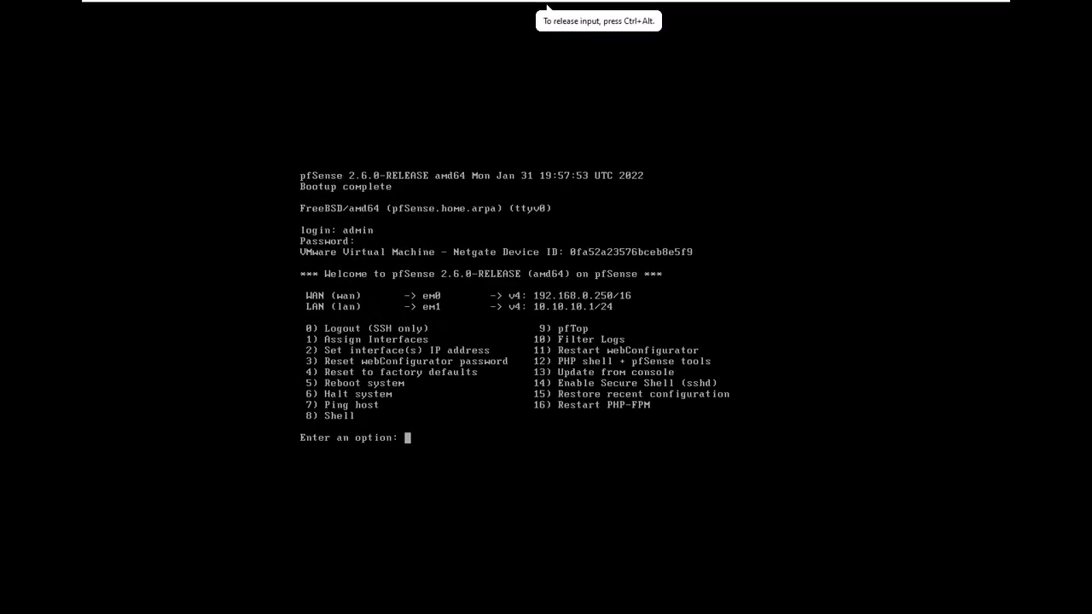
key(ctrl+alt)
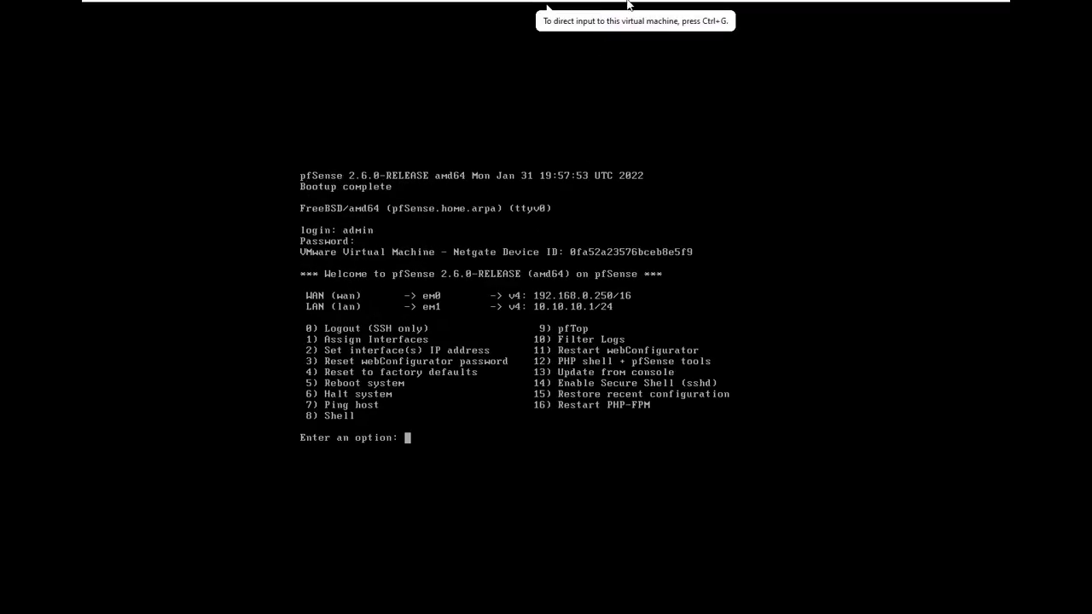
- In the Ubuntu VM's browser, sign in to pfSense as admin with the default password, declining to save it
click(718, 10)
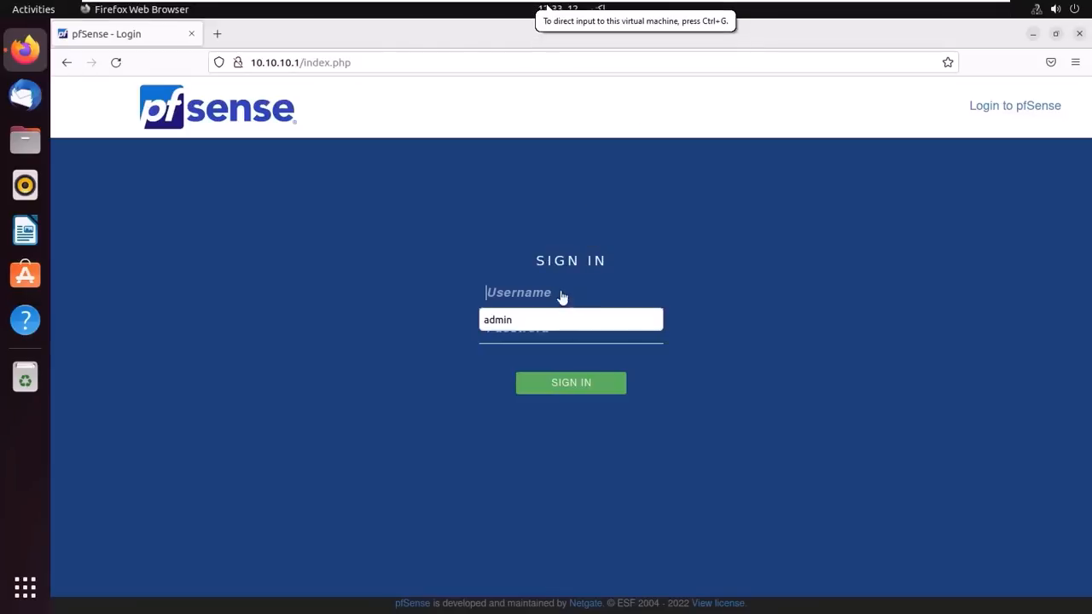
text(admin)
key(Tab)
text(pfsense)
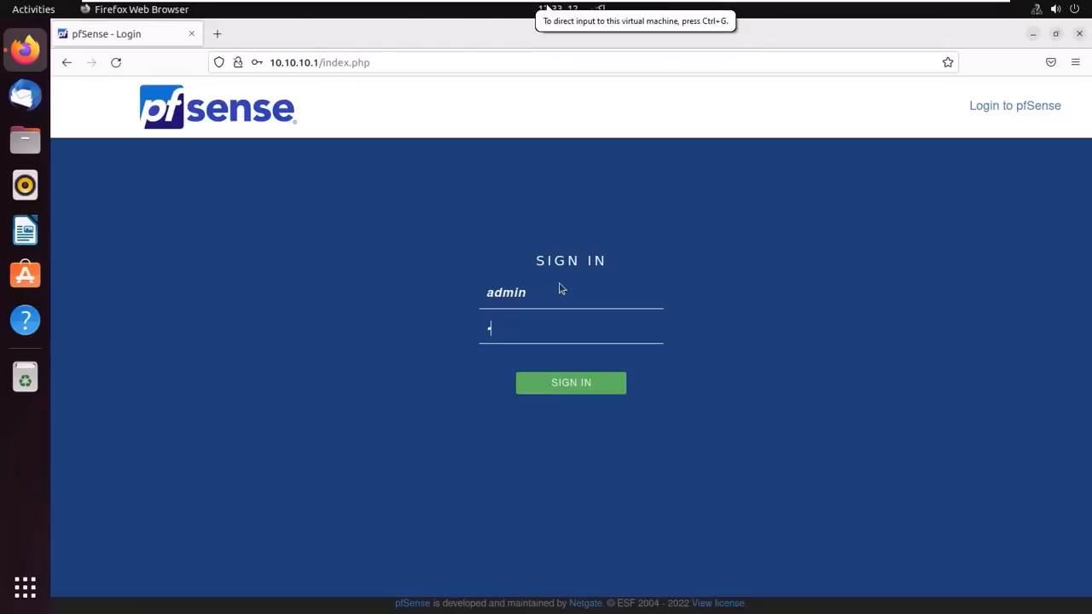
key(Return)
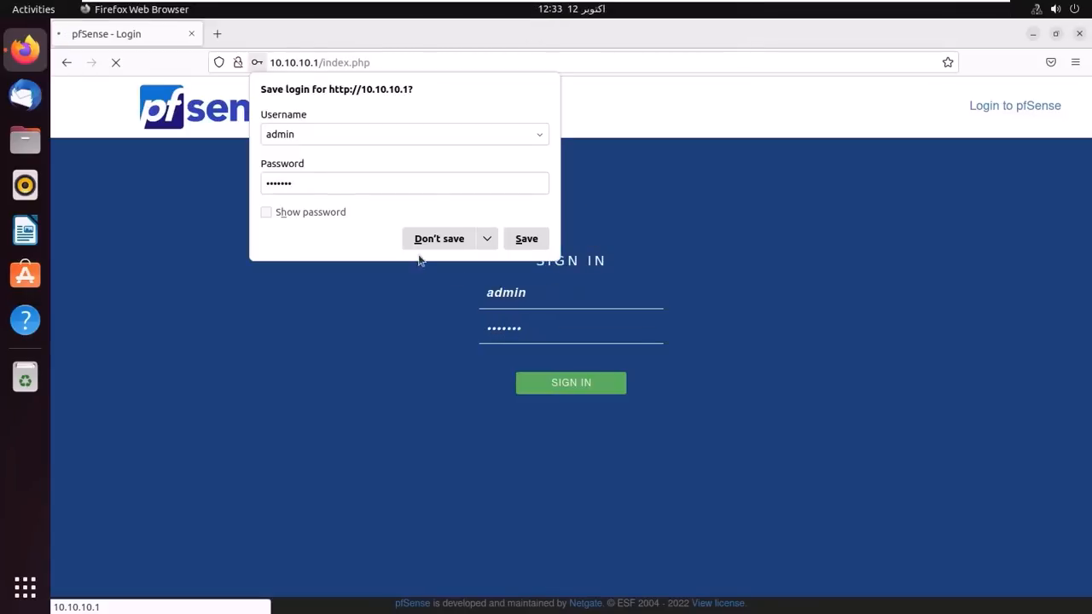
click(438, 239)
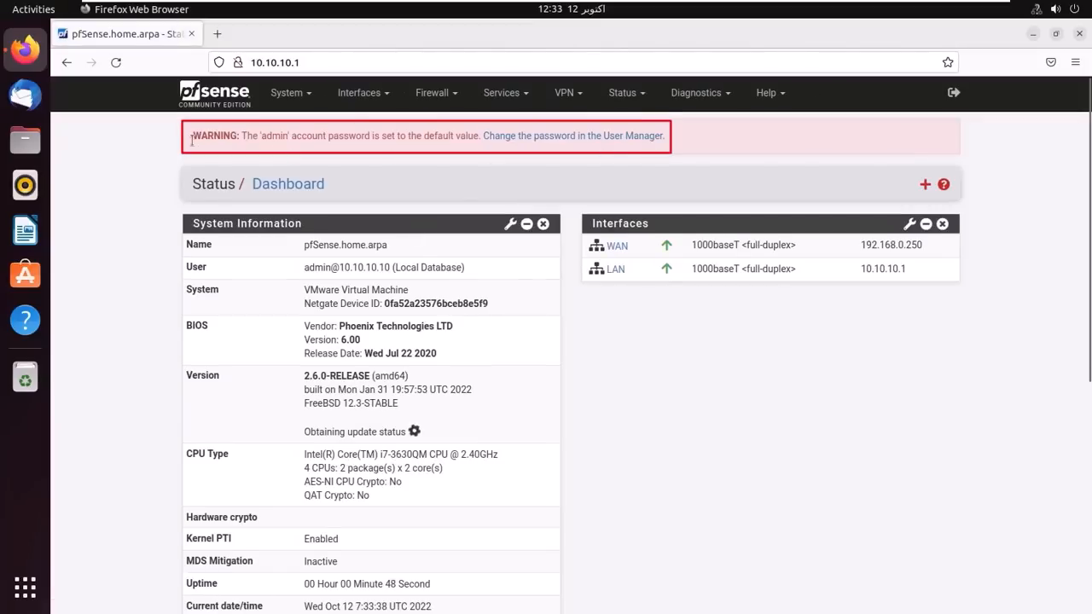
- Set and confirm a new admin password via the User Manager warning link, save it, and log out
drag(191, 138, 480, 141)
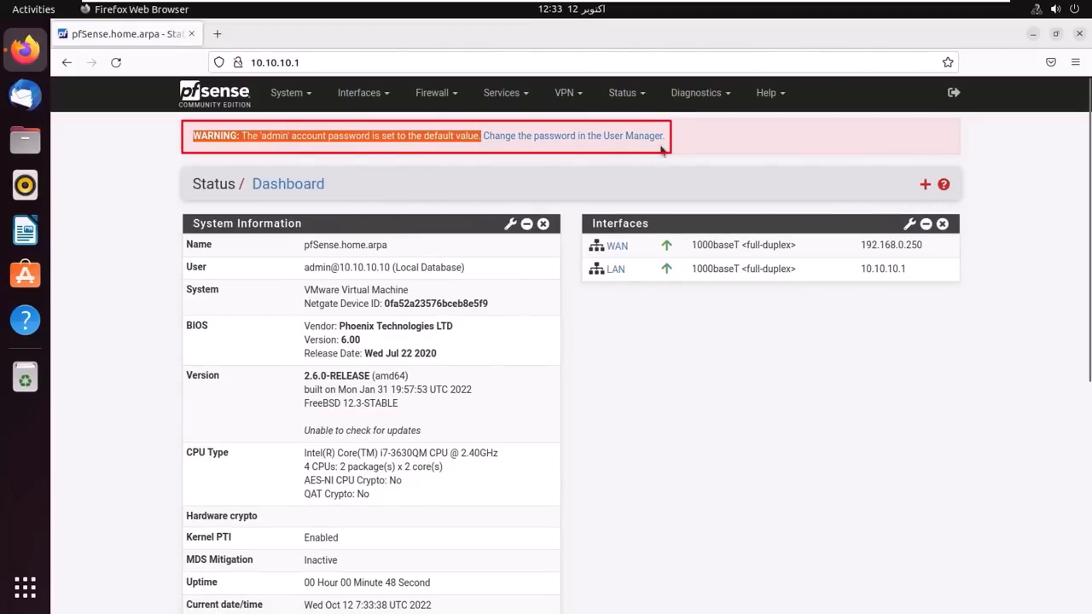
click(589, 137)
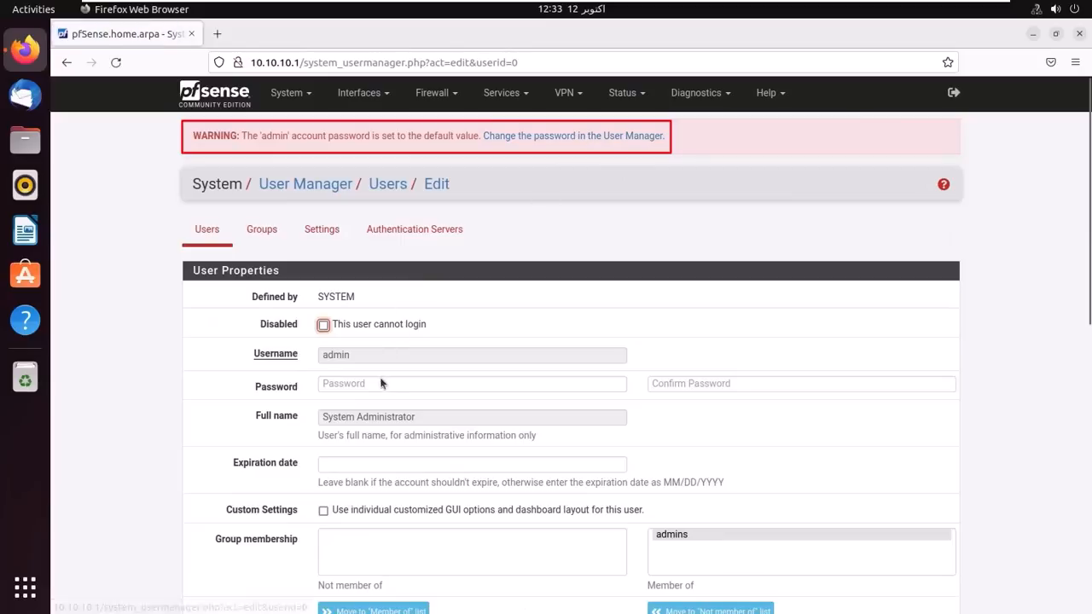
click(382, 384)
text(123456789)
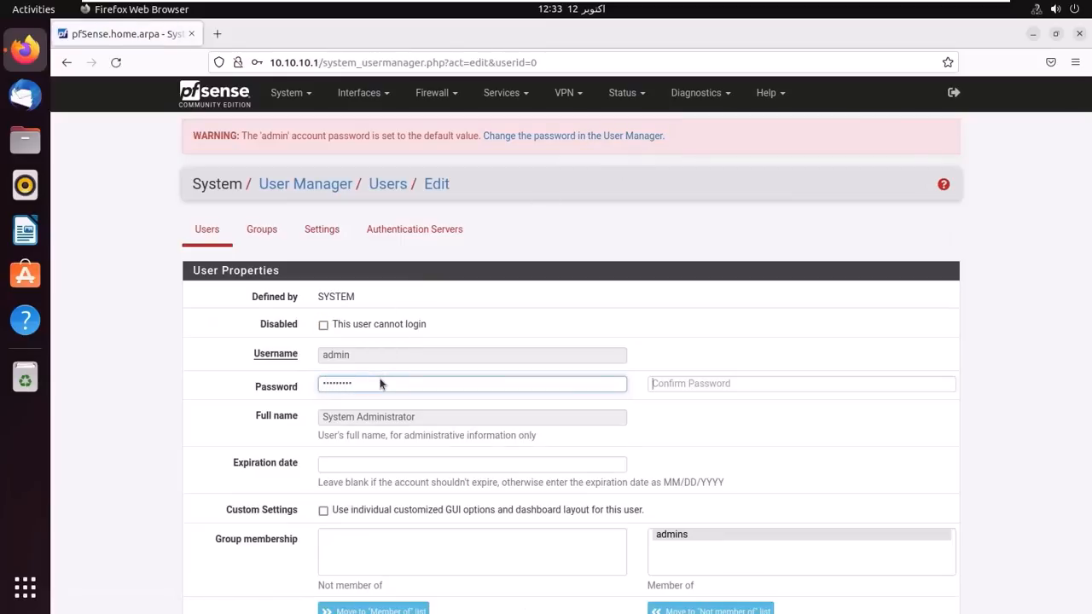
key(Tab)
text(123456789)
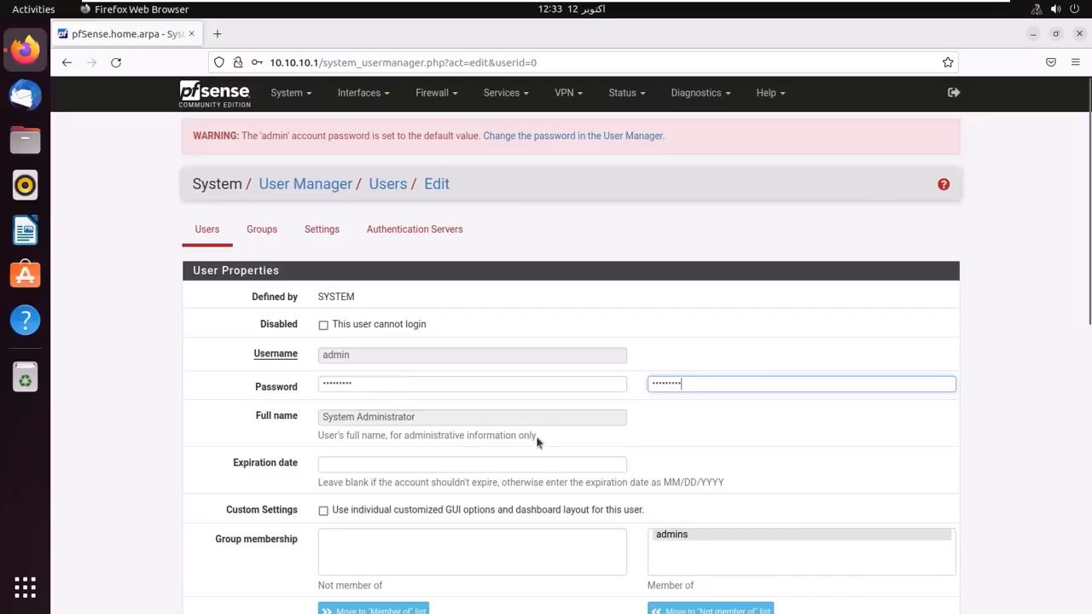
scroll(538, 487, down, 6)
click(350, 540)
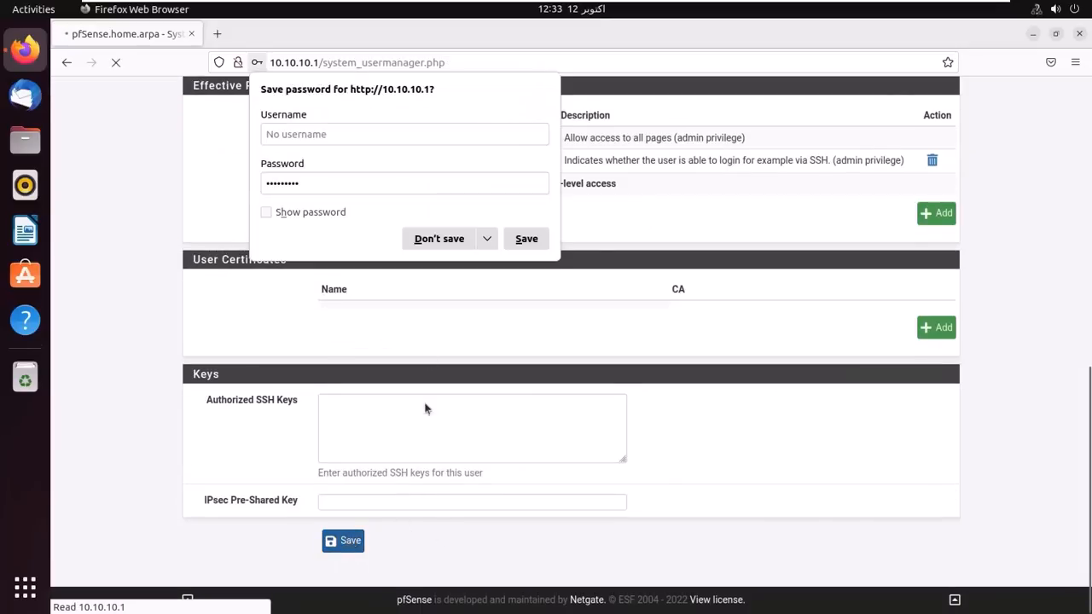
click(435, 237)
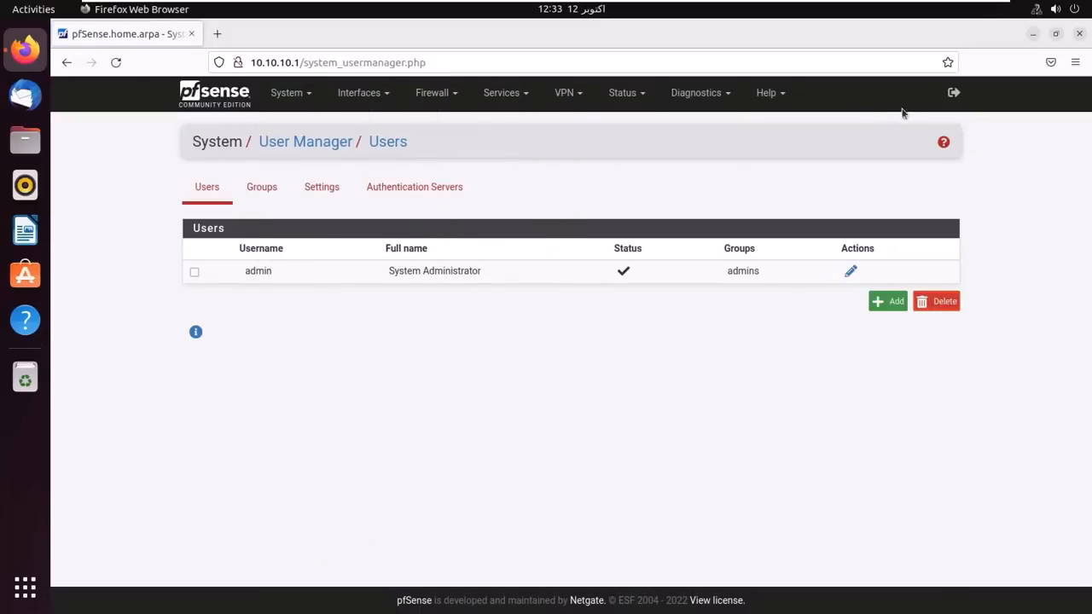
click(954, 92)
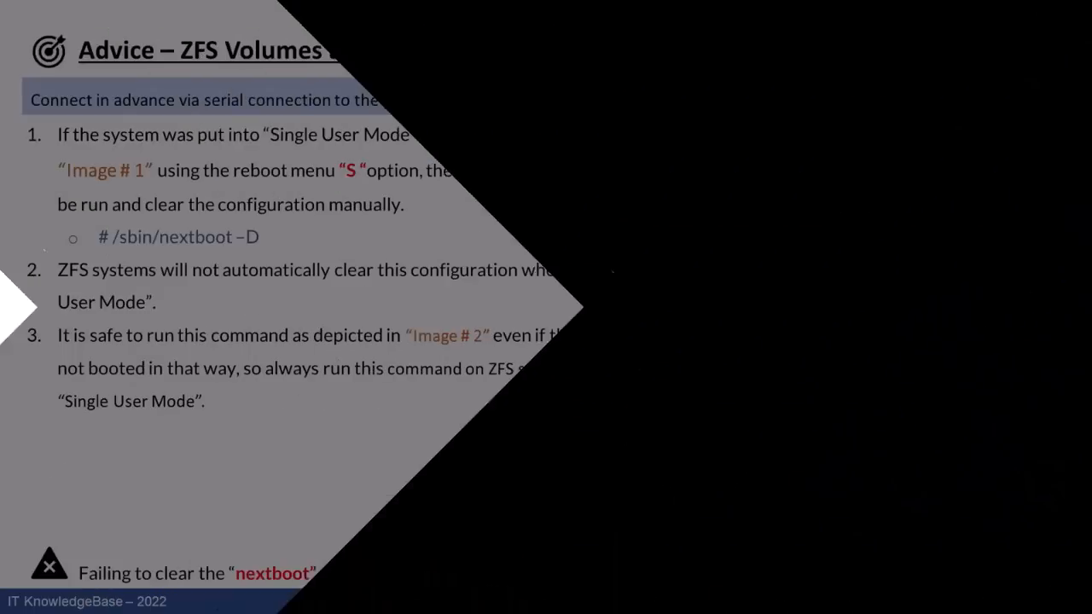